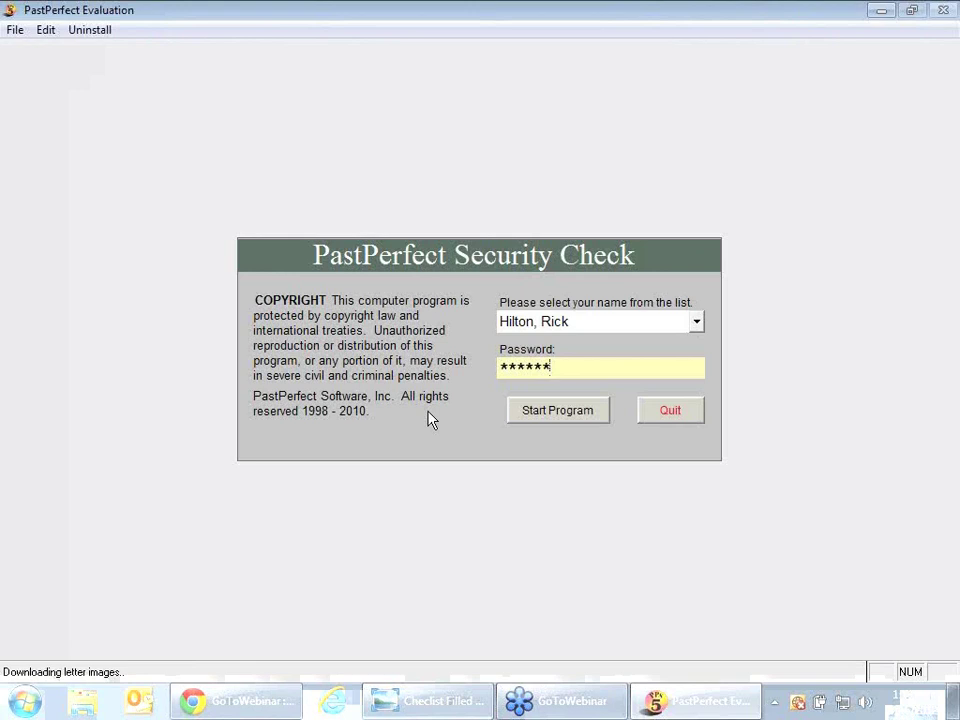
Step: Log in to the program and look up object ID 2000.3.2 with Quick Find
left_click(537, 425)
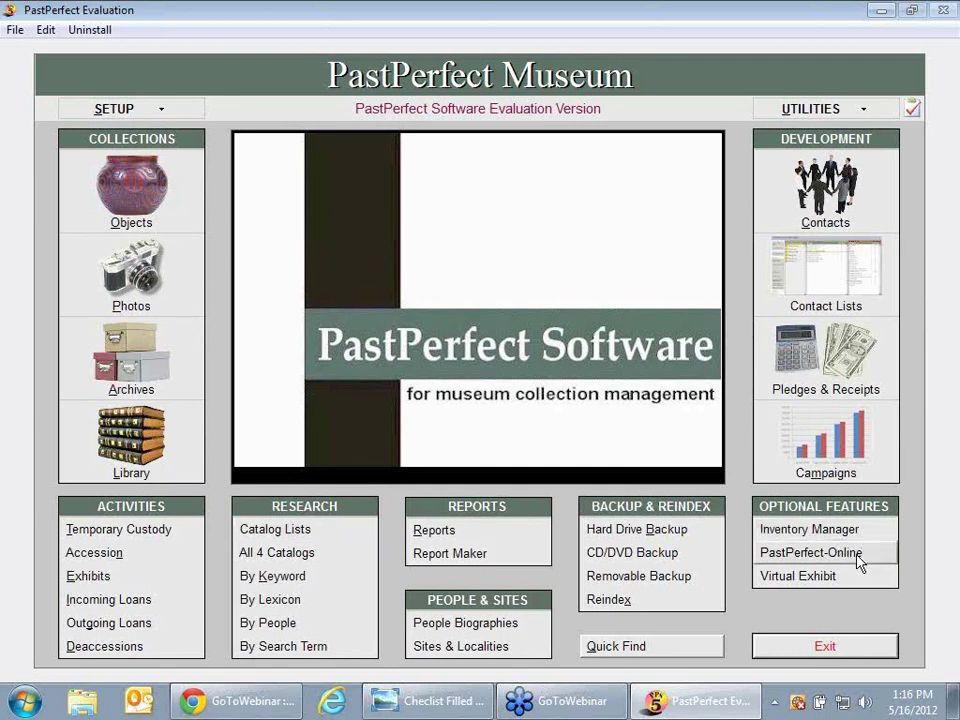
left_click(697, 652)
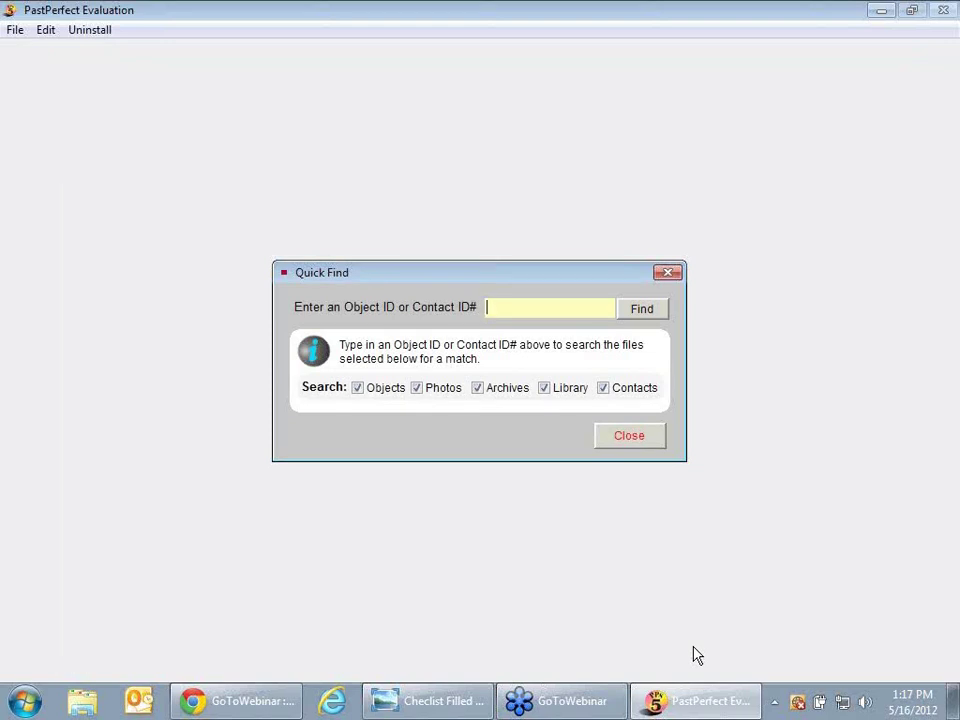
type("2000.3.2")
left_click(643, 311)
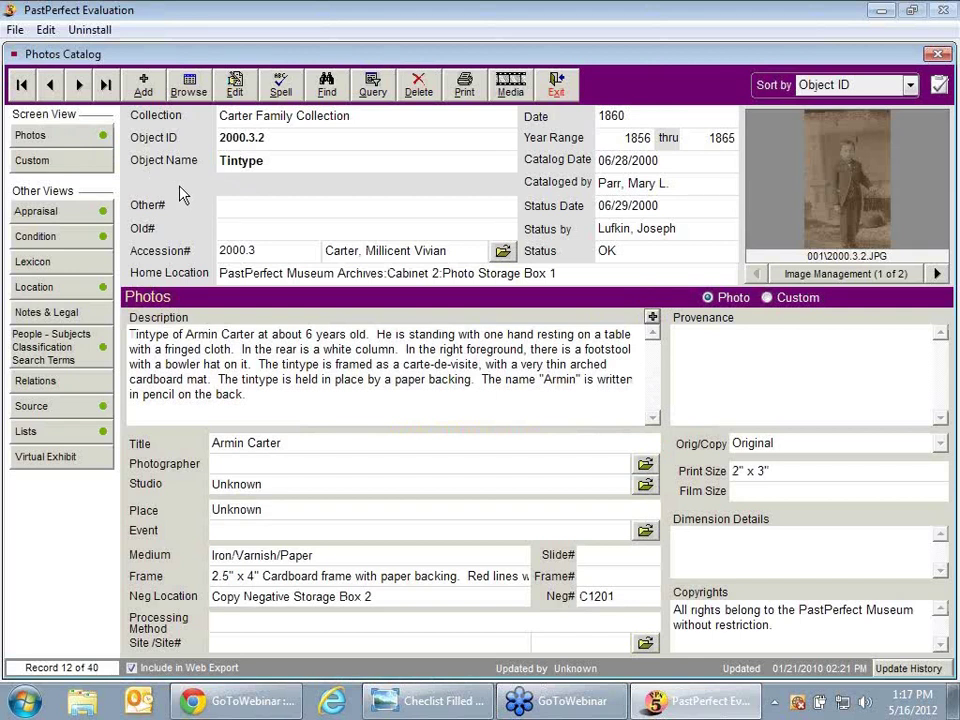
Step: Exit the catalog record and reopen object ID 2000.3.2 through Quick Find
left_click(554, 94)
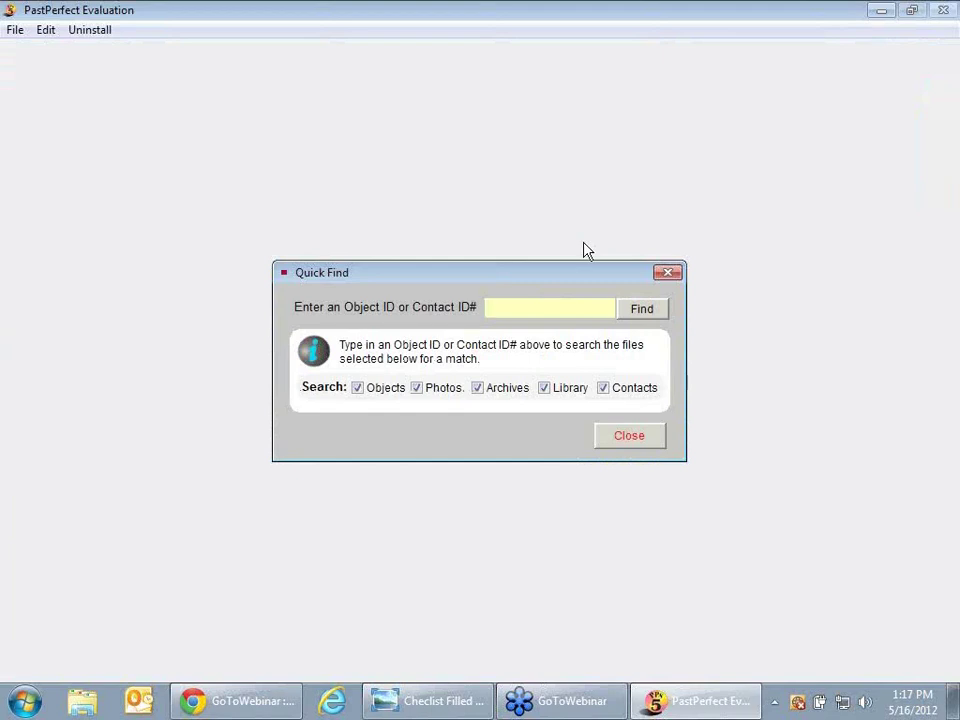
type("2000.3.2")
key("Return")
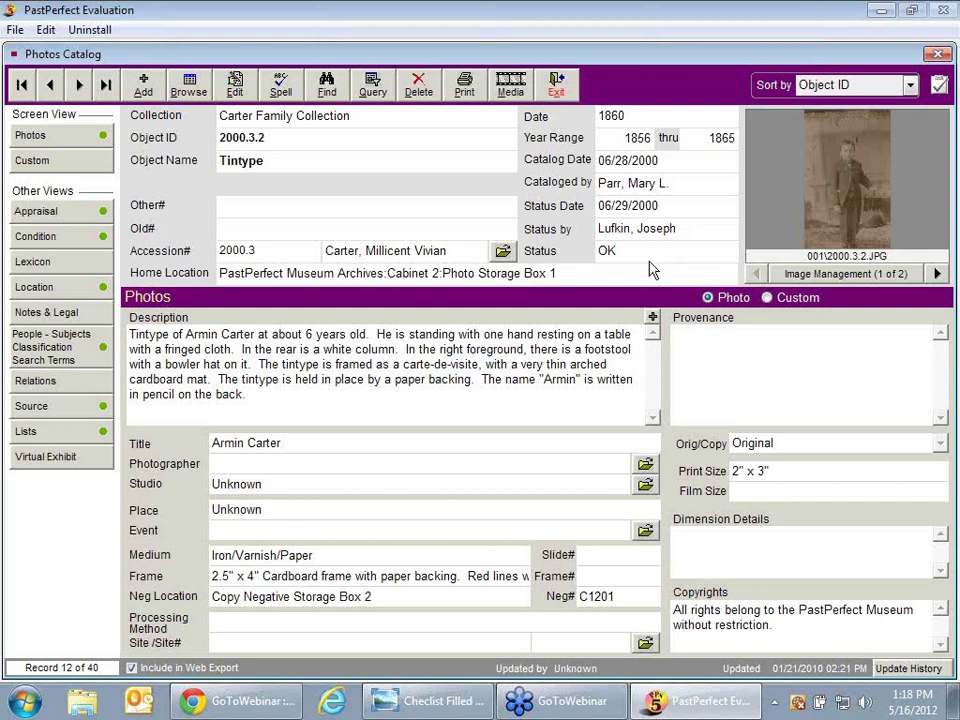
Step: In the tintype's location details, set the last inventoried date to 05/16/2012, choose a different staff member as inventoried by, and save the record
left_click(85, 295)
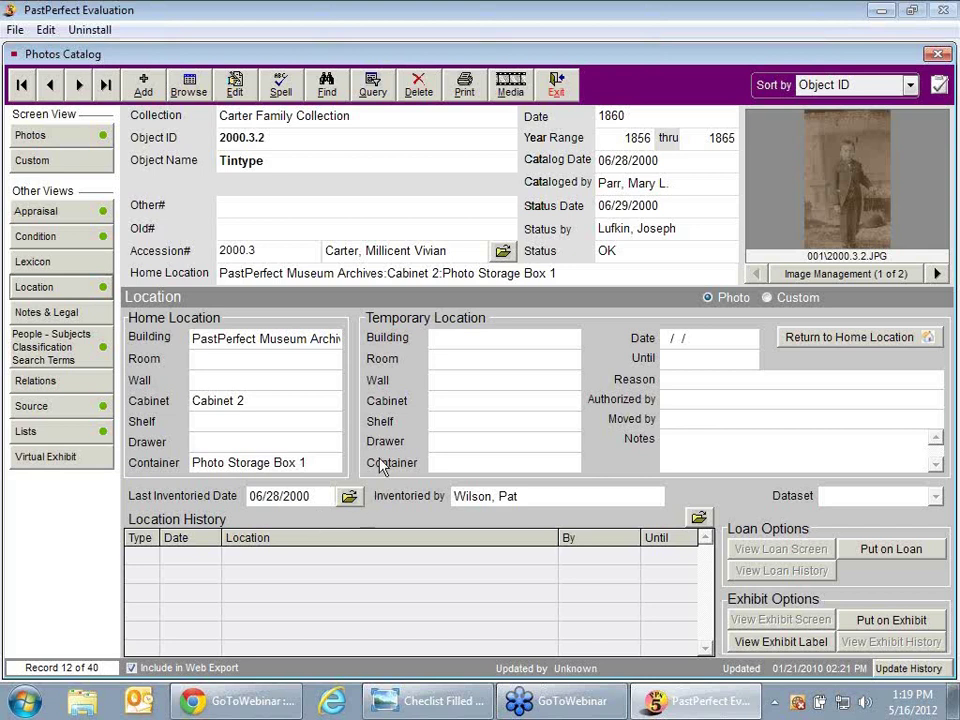
left_click(238, 96)
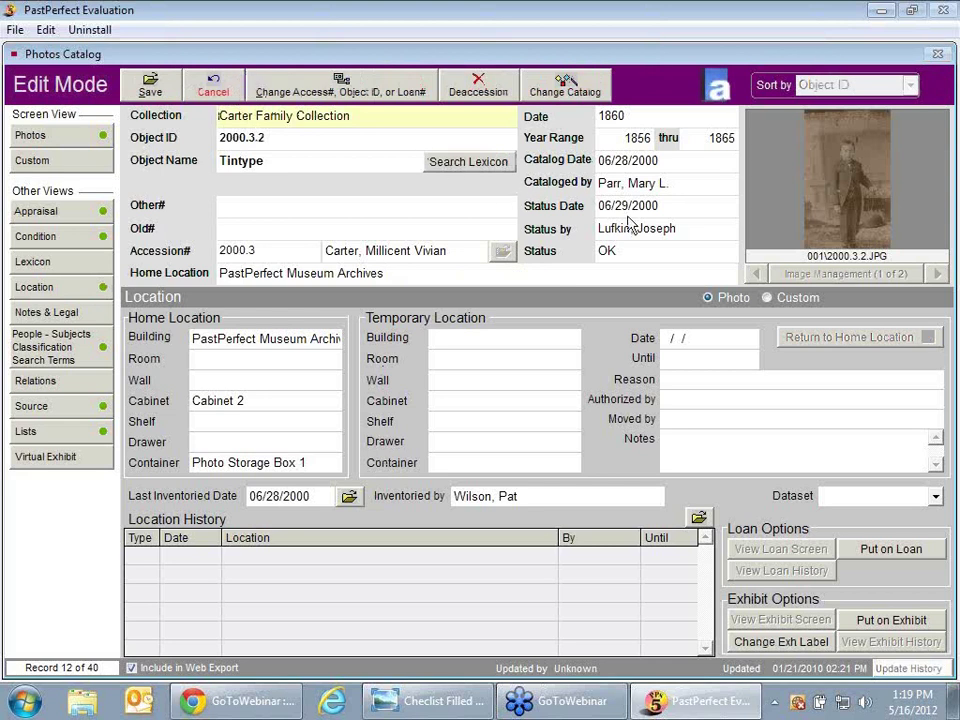
left_click(320, 497)
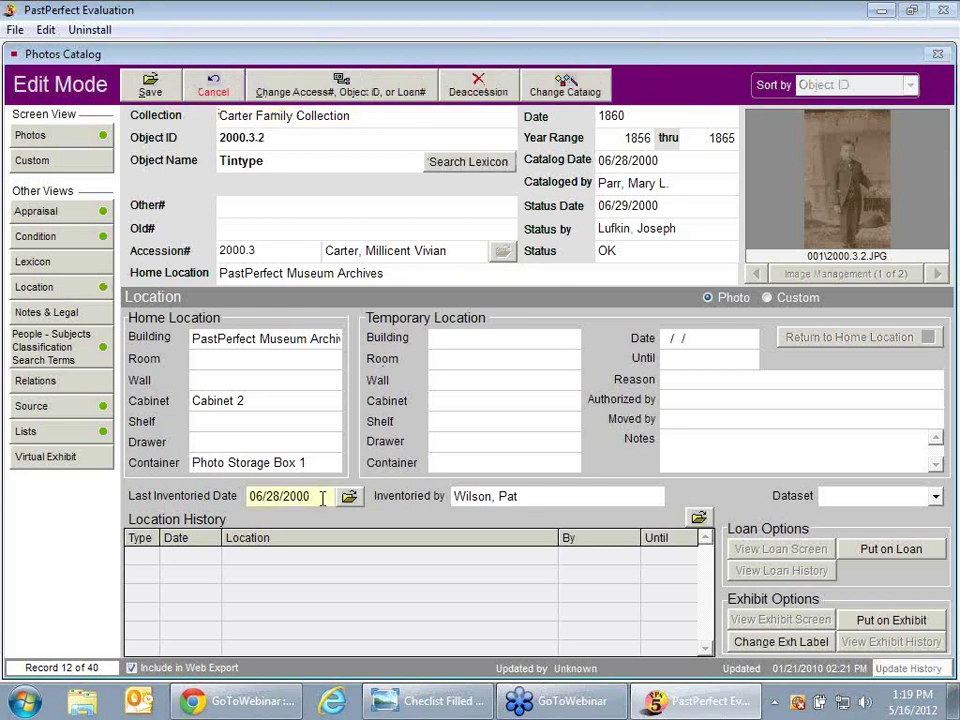
type("05162012")
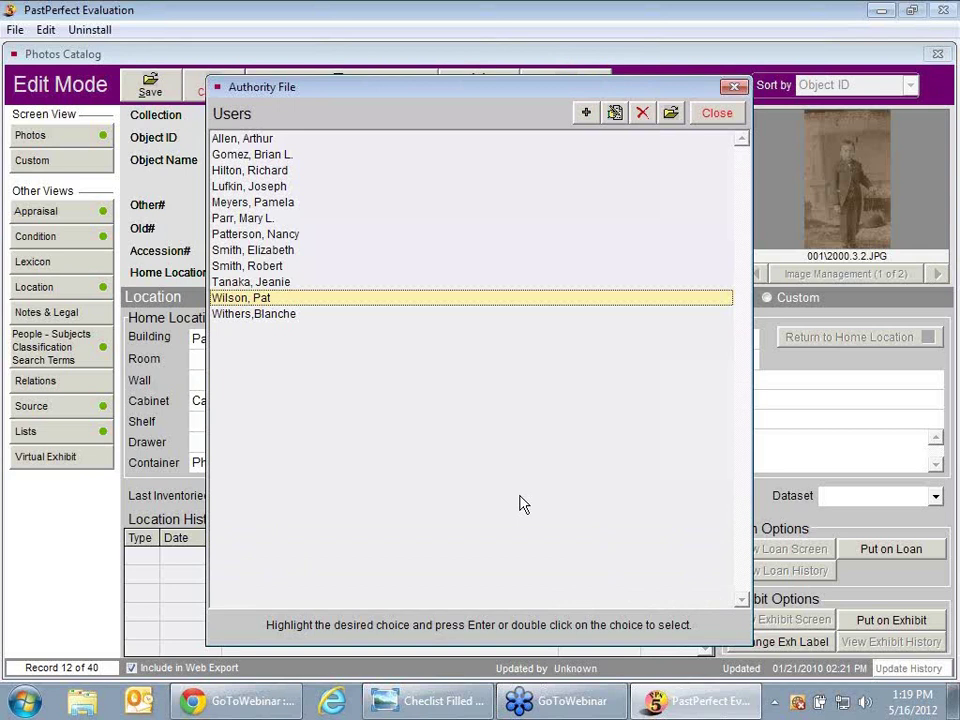
double_click(277, 160)
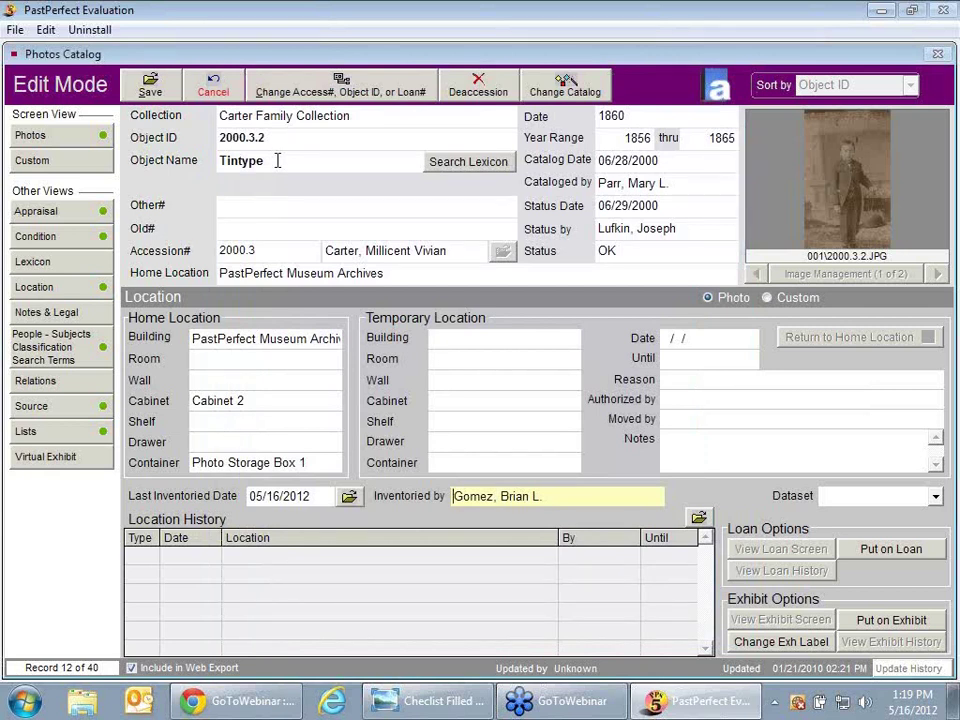
left_click(151, 86)
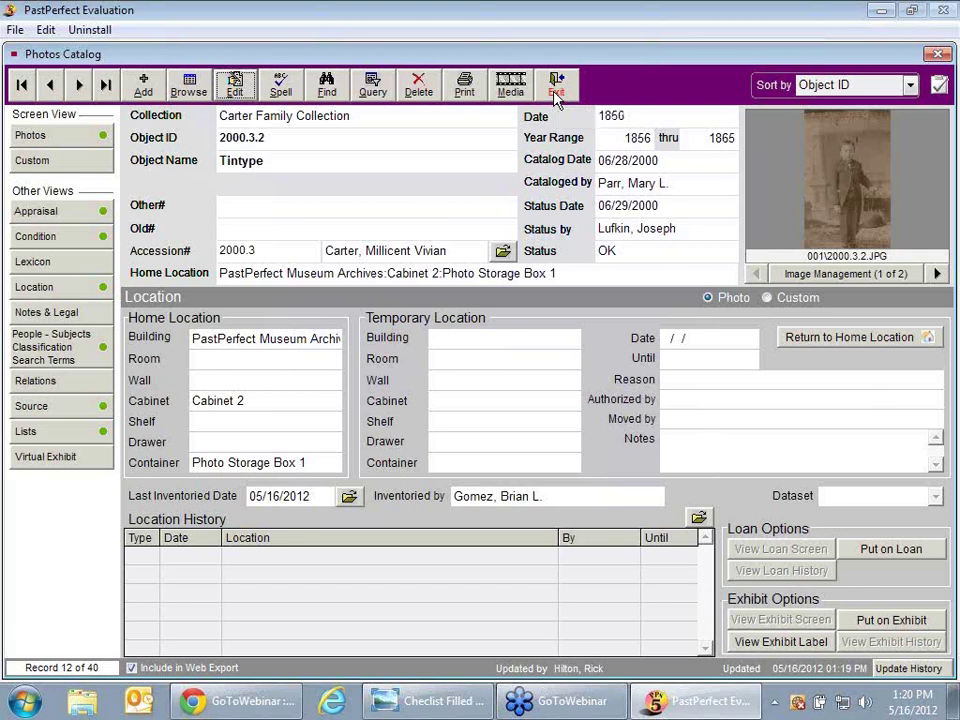
Step: Preview a single barcode label for the tintype record, using the Barcode Labels card type, and close the preview
left_click(470, 92)
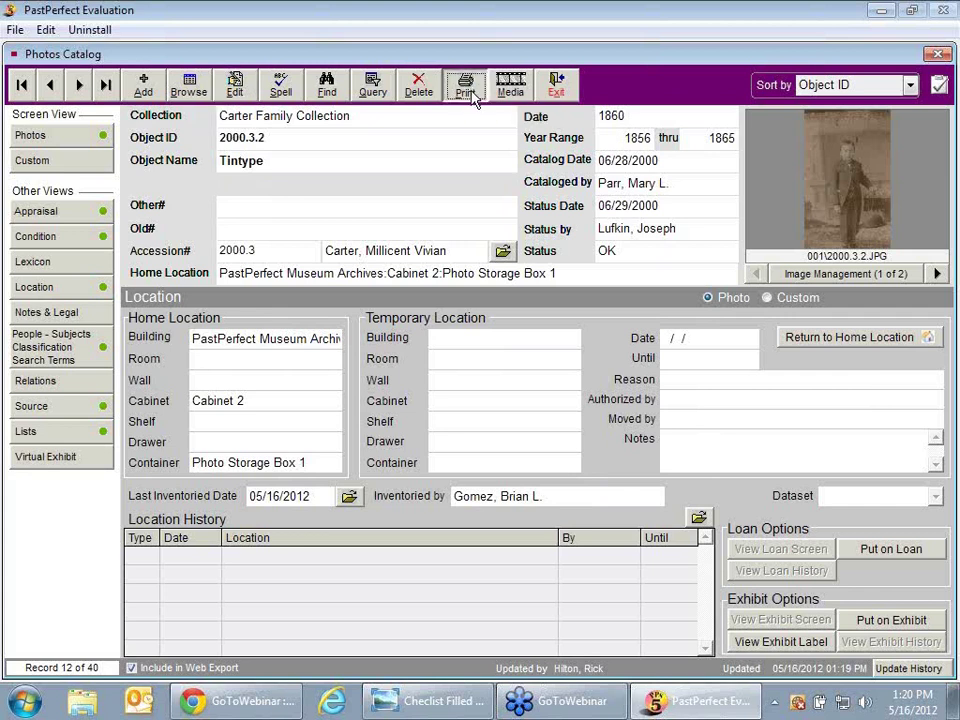
left_click(473, 97)
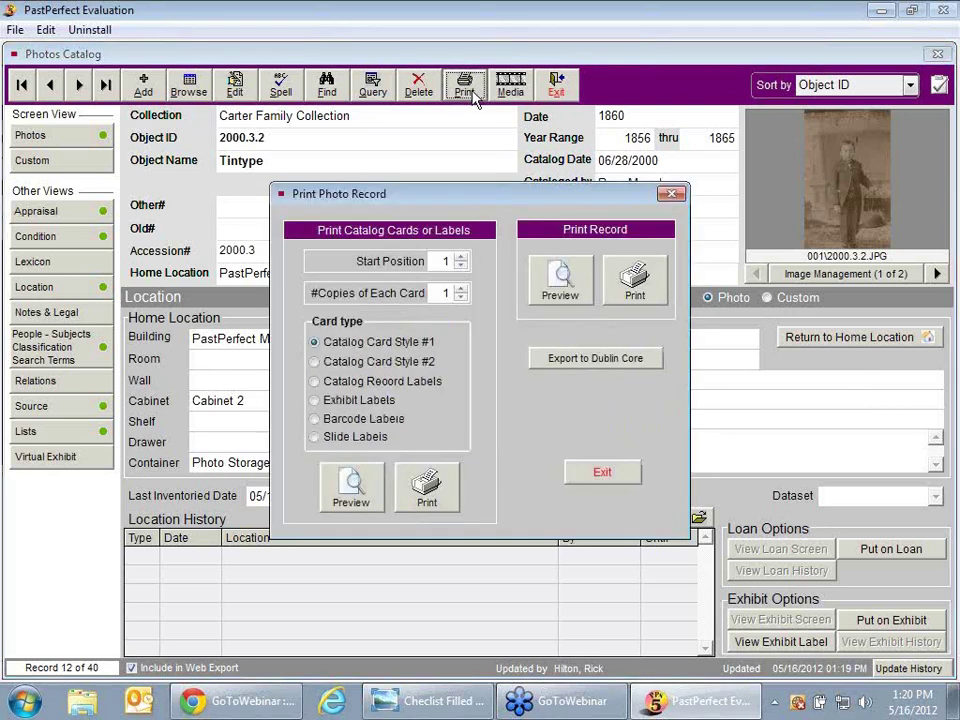
left_click(315, 420)
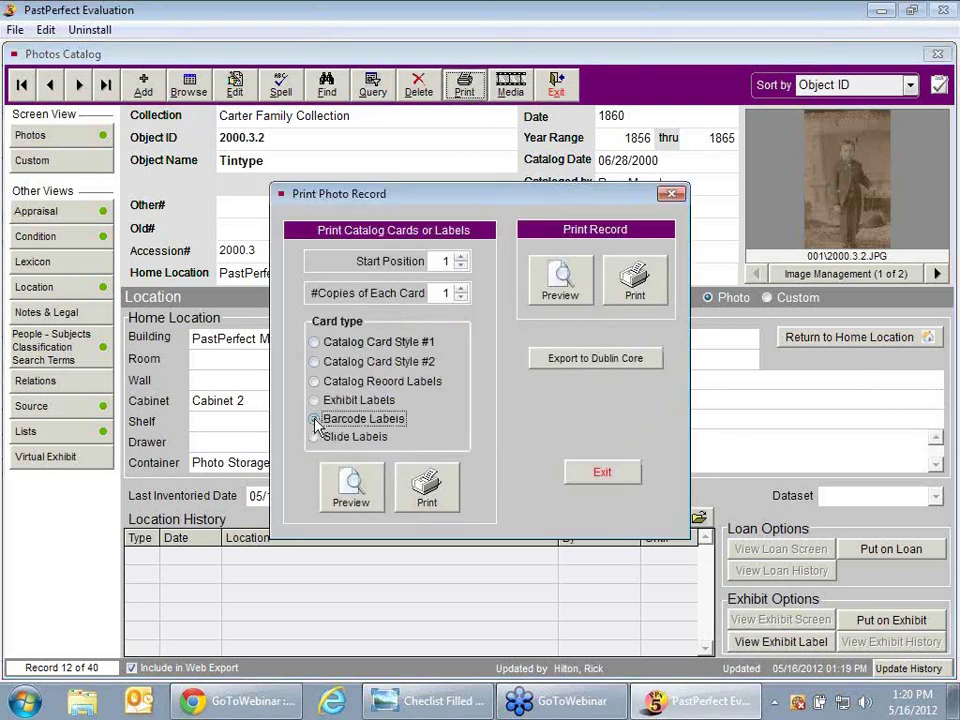
left_click(347, 488)
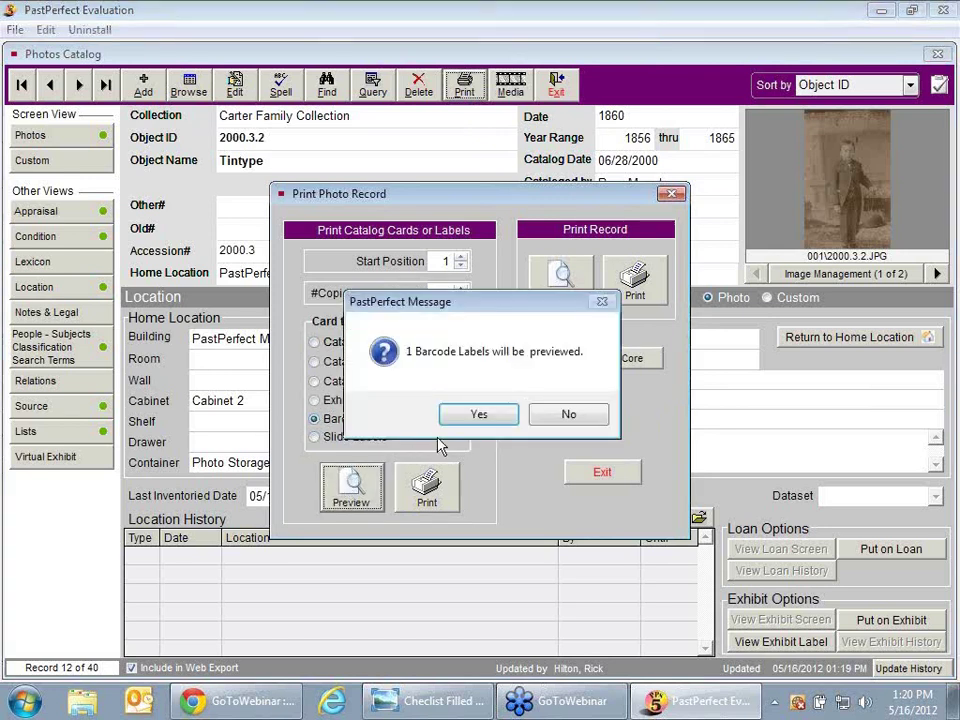
left_click(476, 417)
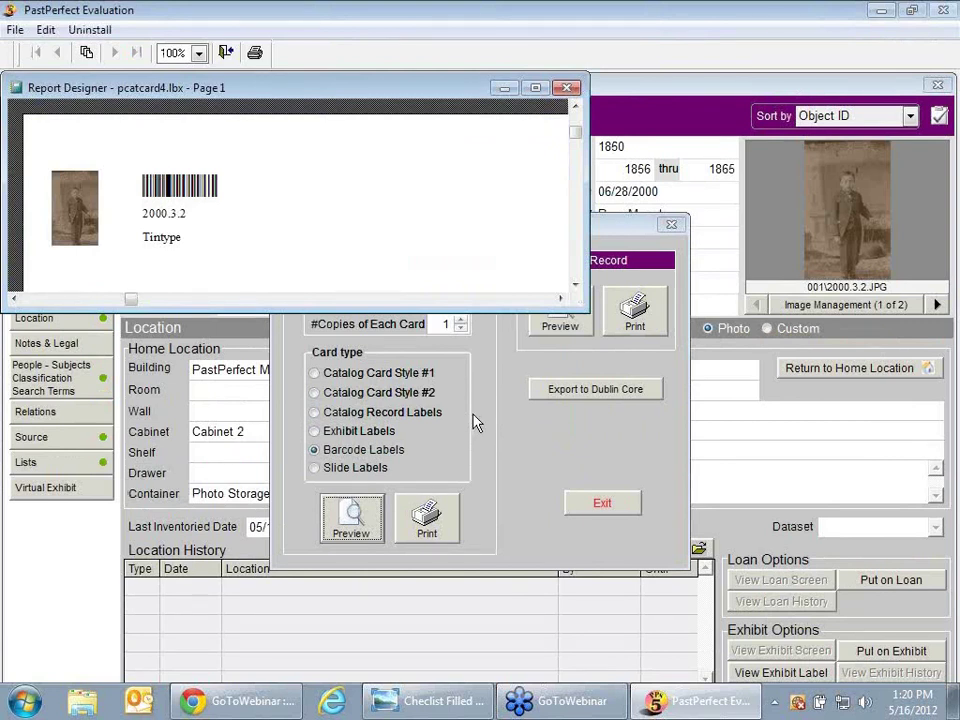
left_click(227, 53)
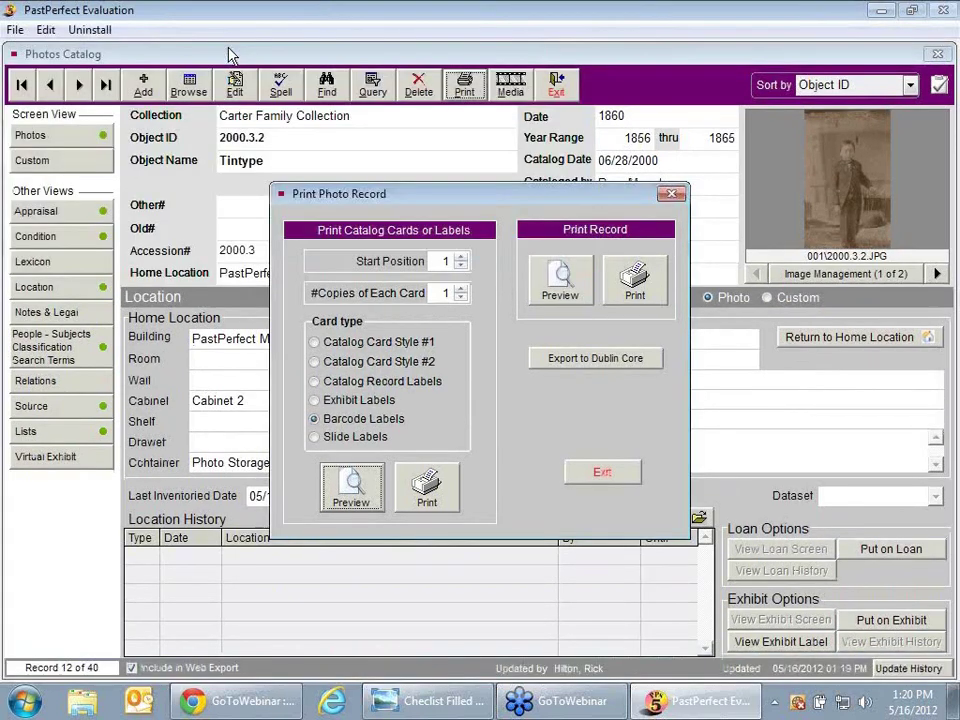
Step: Preview the tintype's barcode label with the start position set to 2, and return to the main screen
left_click(461, 257)
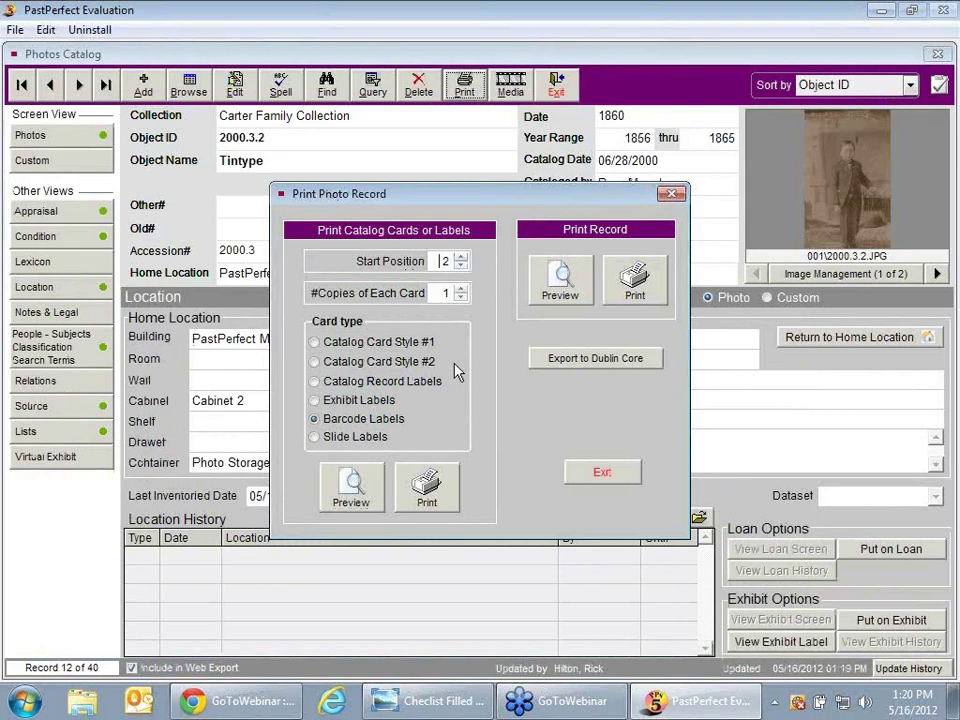
left_click(364, 489)
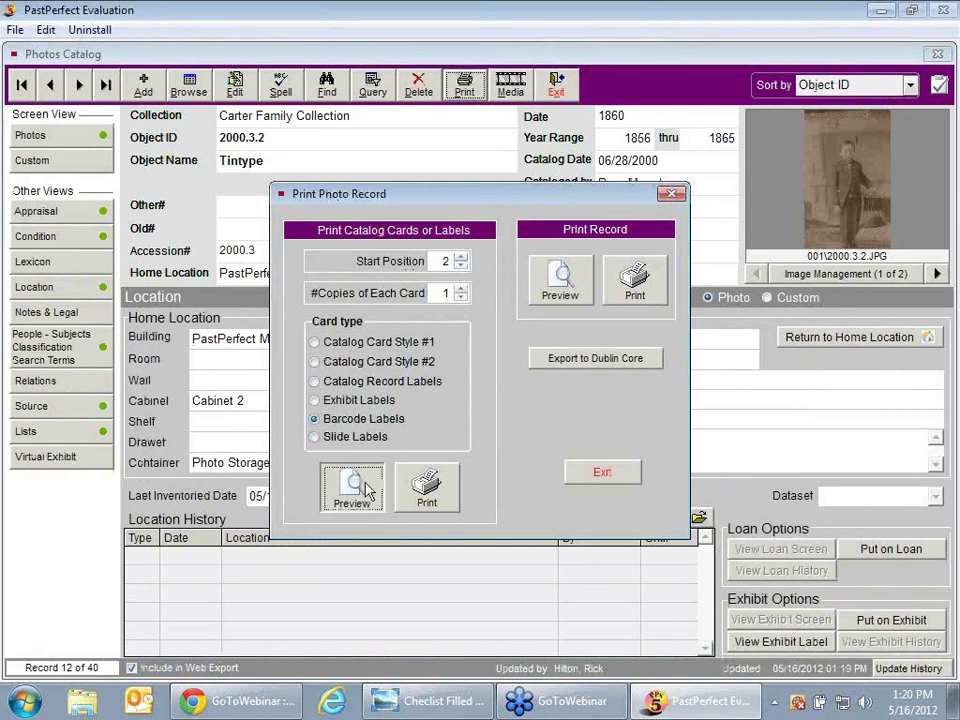
left_click(455, 418)
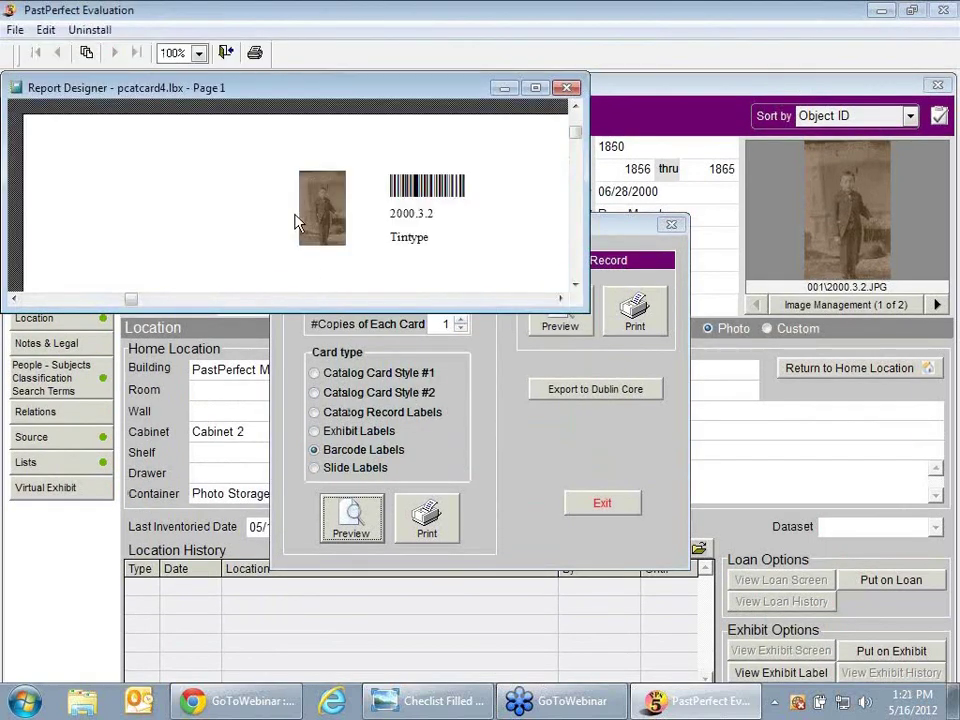
left_click(227, 57)
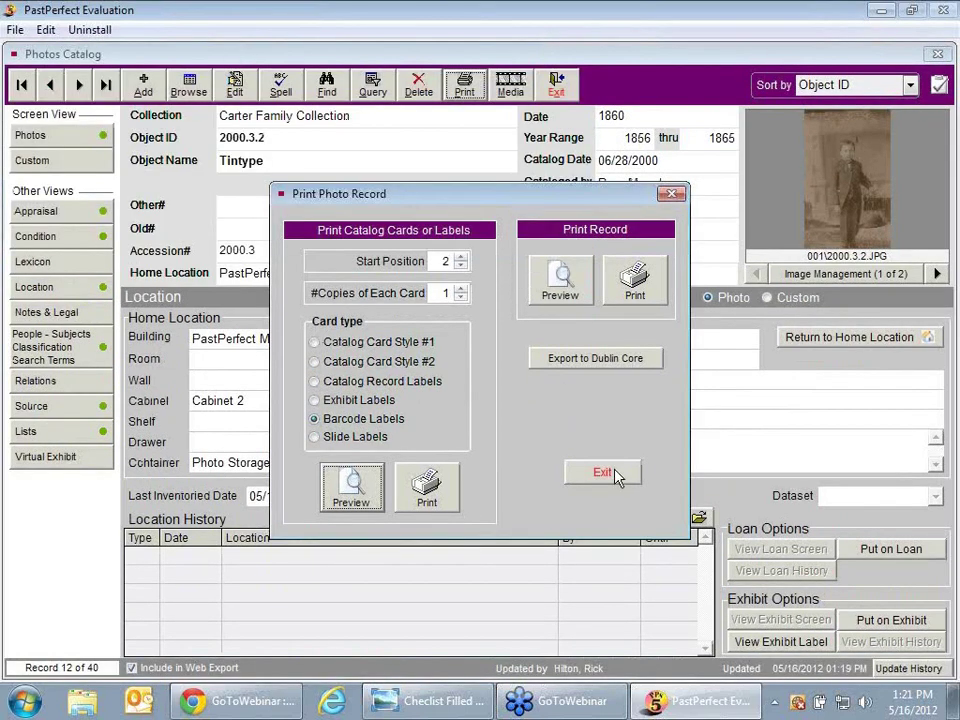
left_click(603, 473)
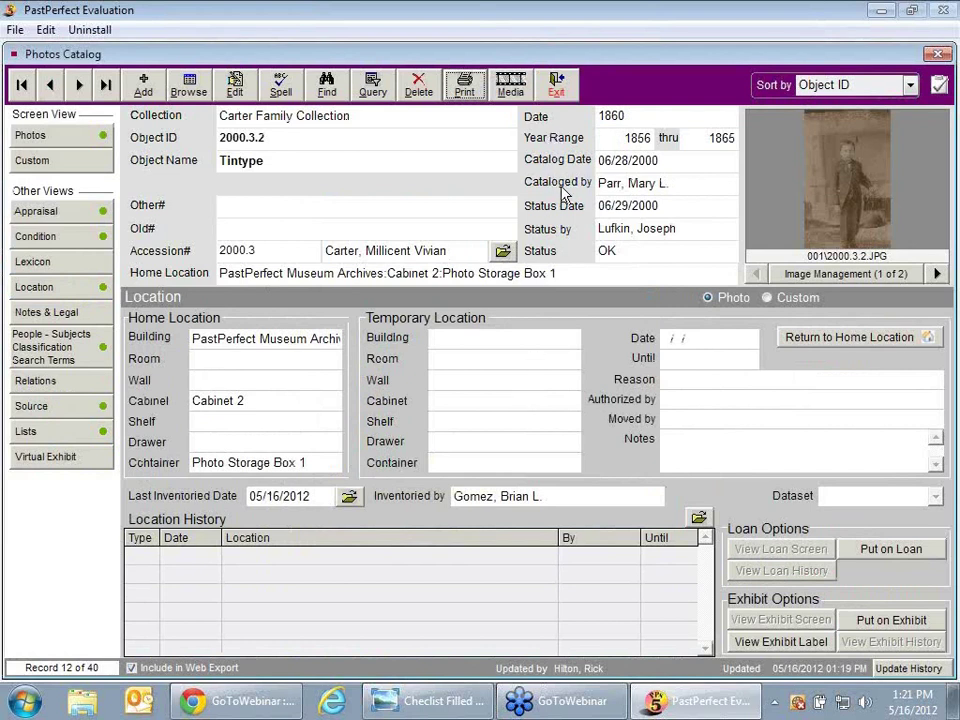
left_click(558, 88)
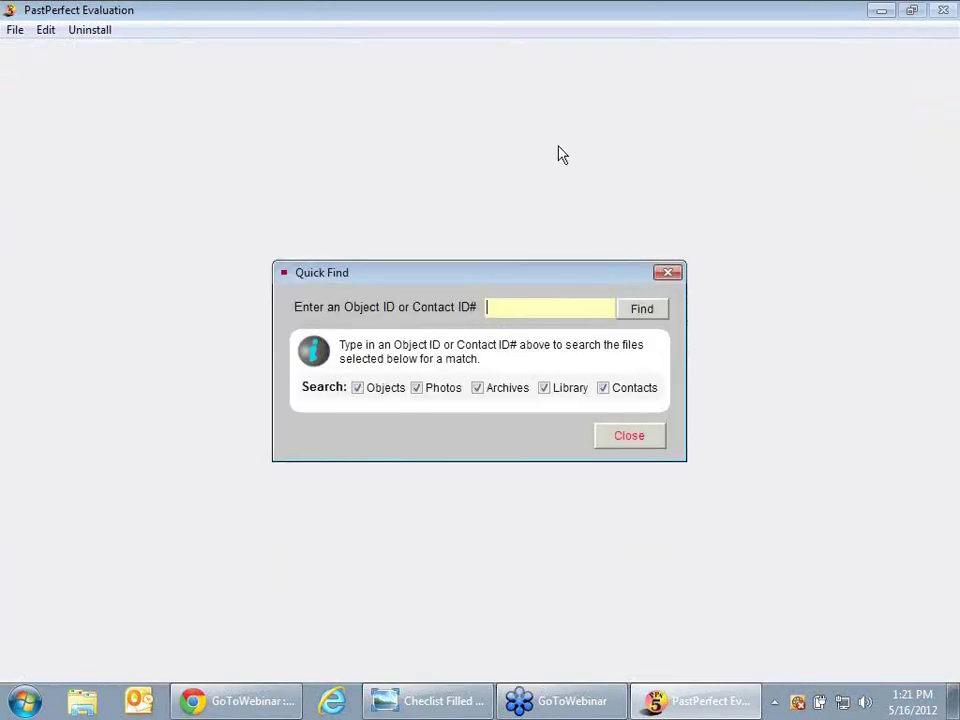
left_click(647, 440)
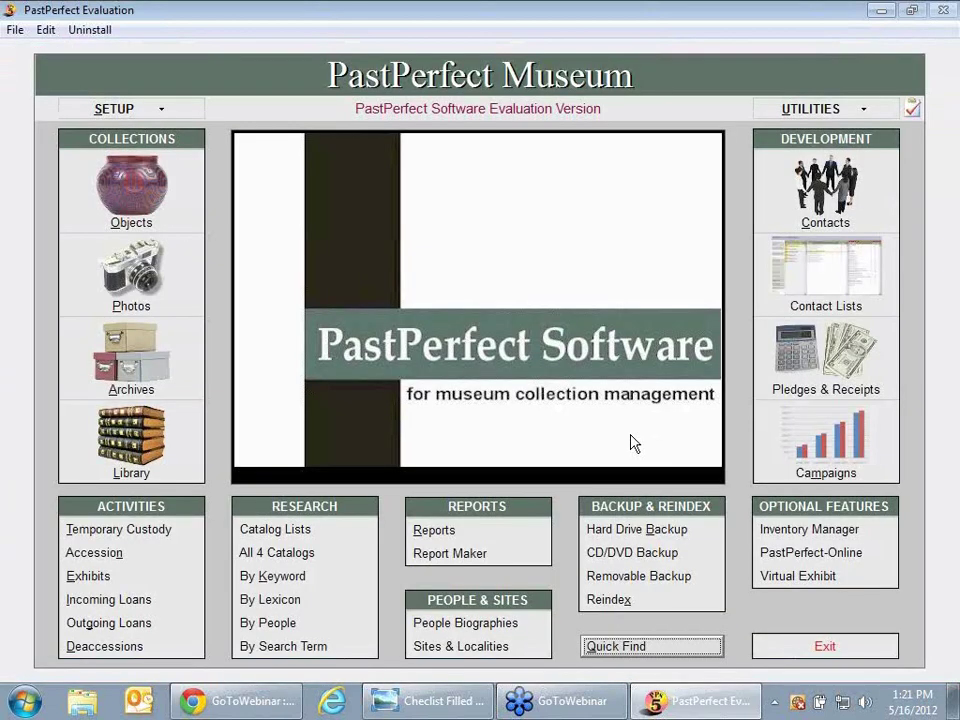
Step: Query all four catalogs for records whose Home/Container begins with "Photo Storage Box 1"
left_click(334, 566)
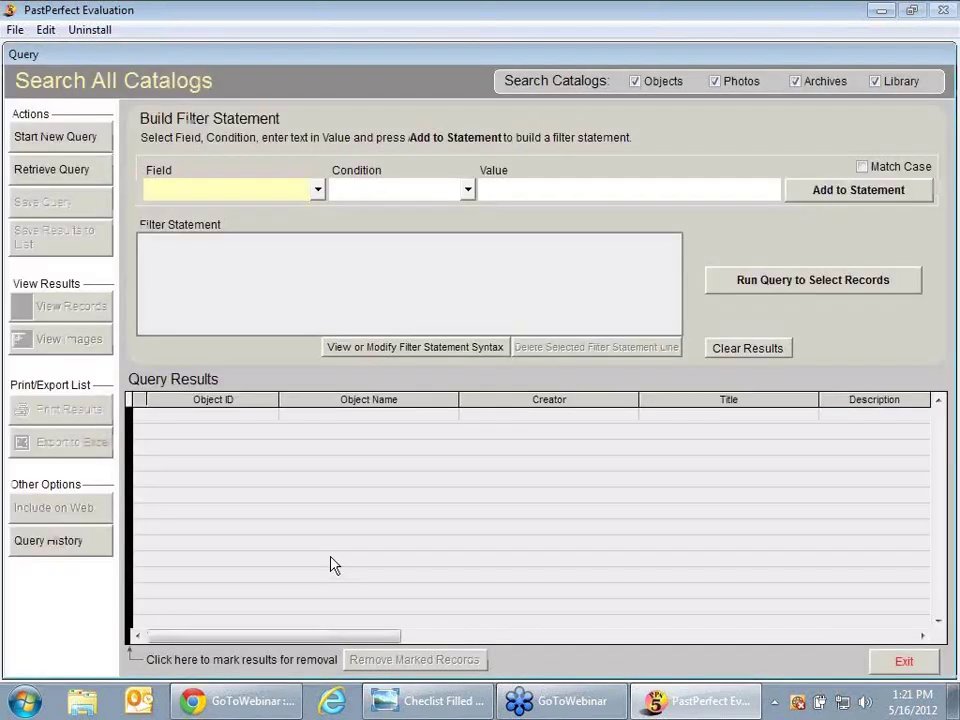
left_click(318, 192)
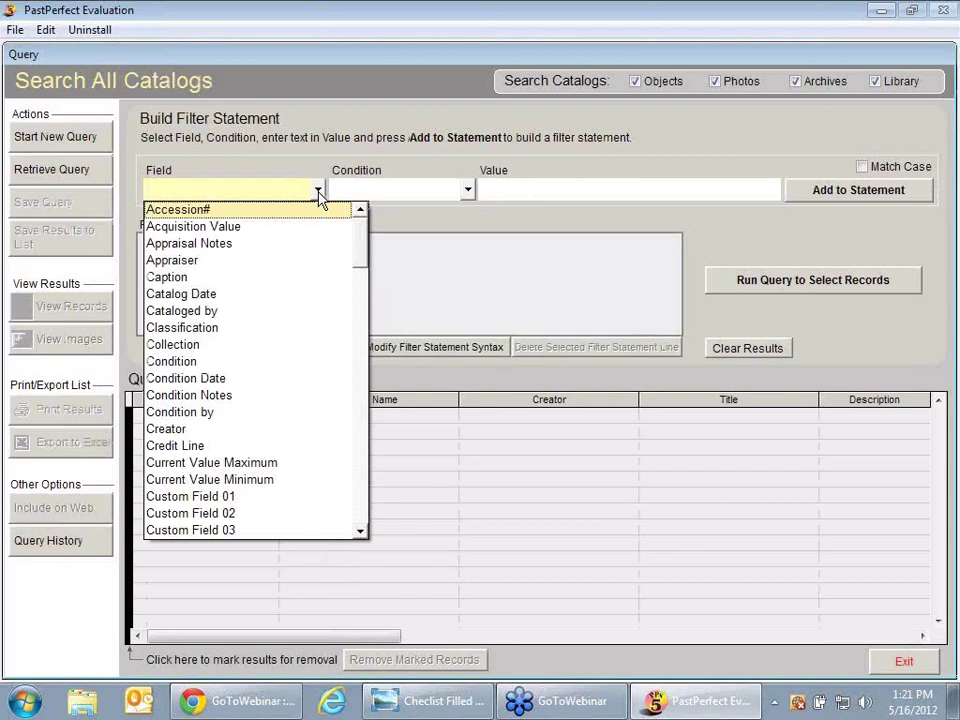
key("h")
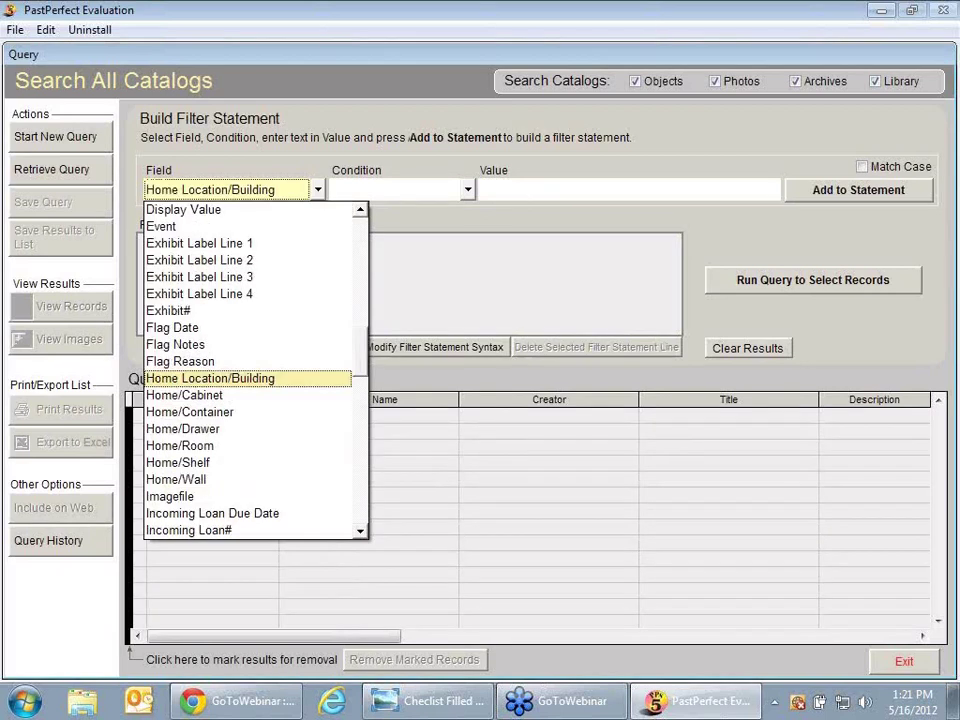
left_click(259, 412)
left_click(489, 193)
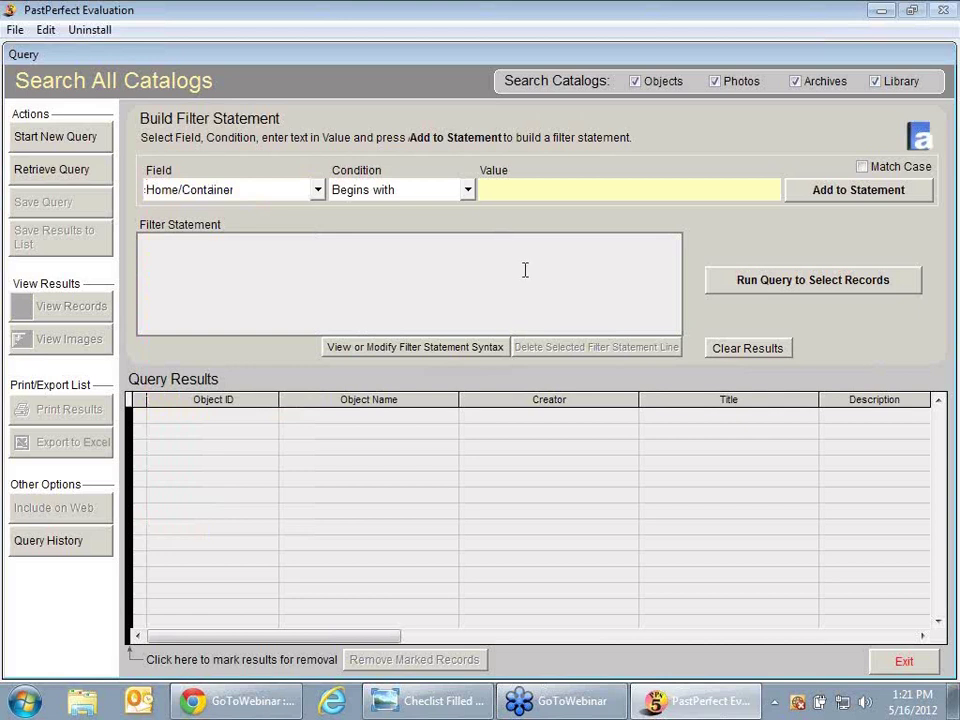
double_click(537, 193)
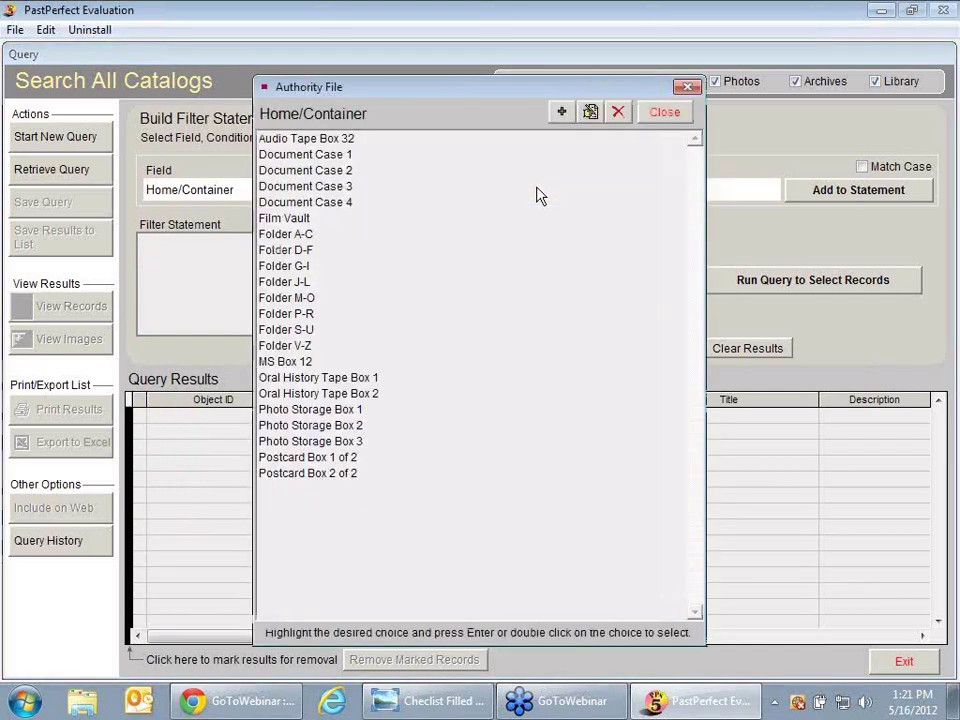
left_click(356, 410)
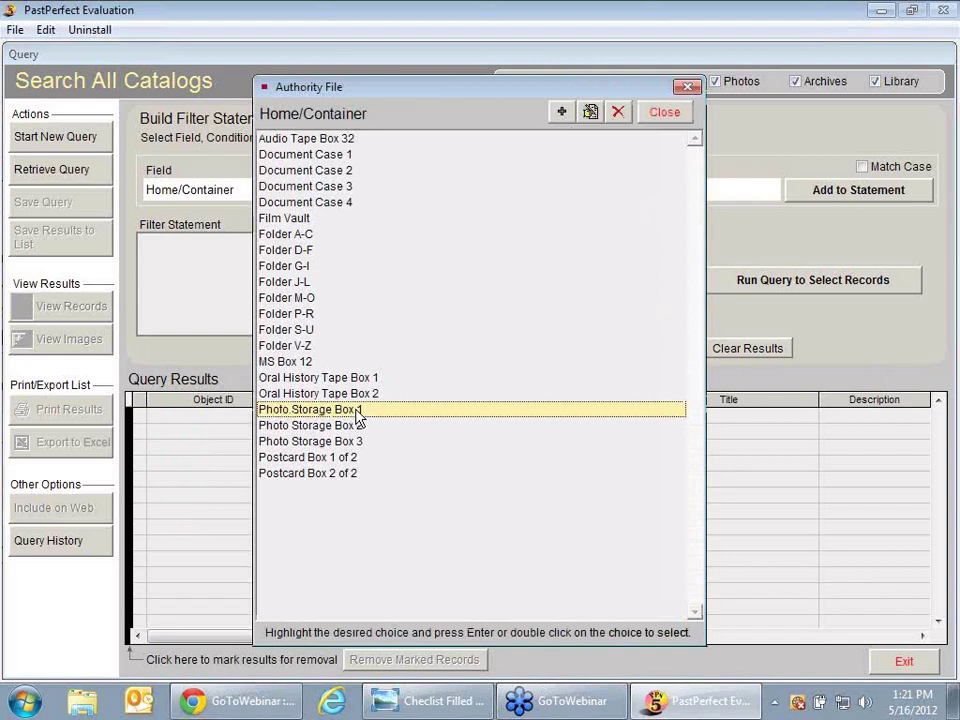
double_click(357, 411)
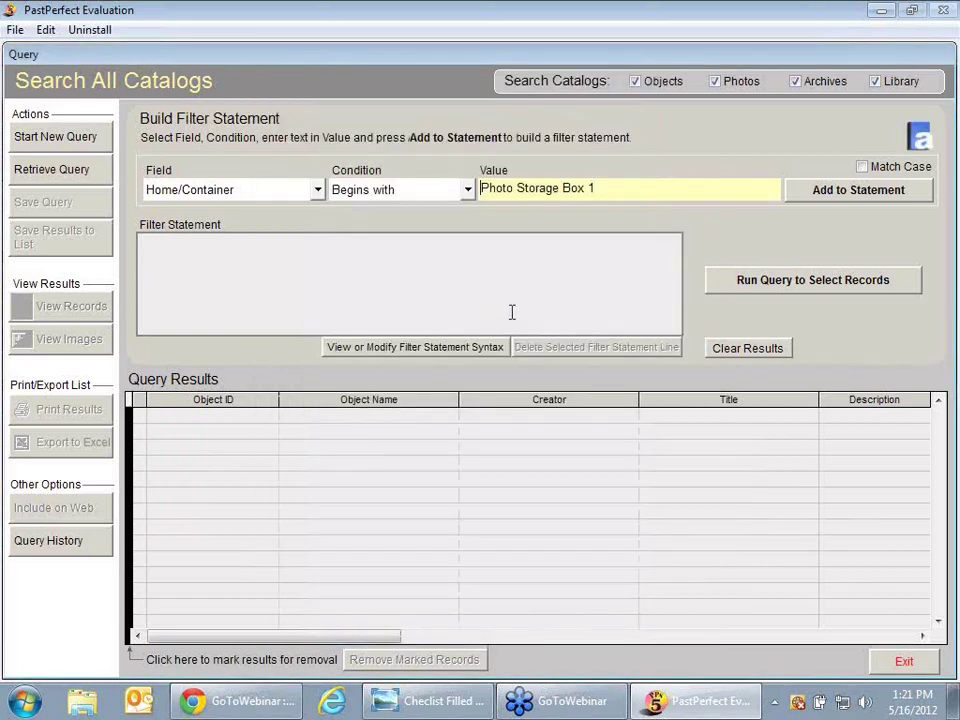
left_click(840, 198)
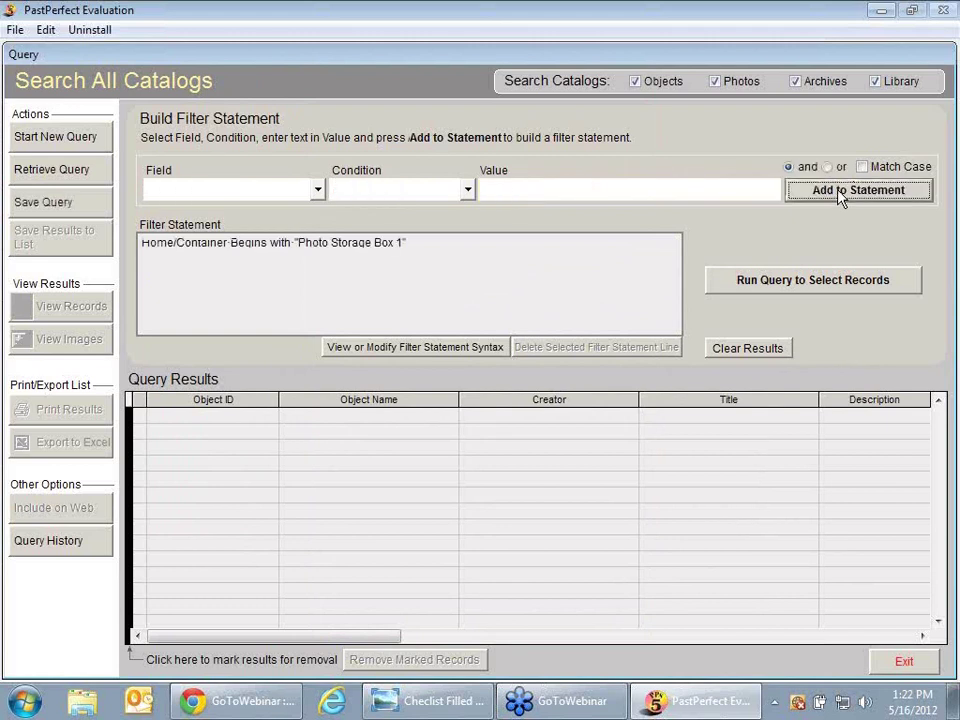
left_click(850, 284)
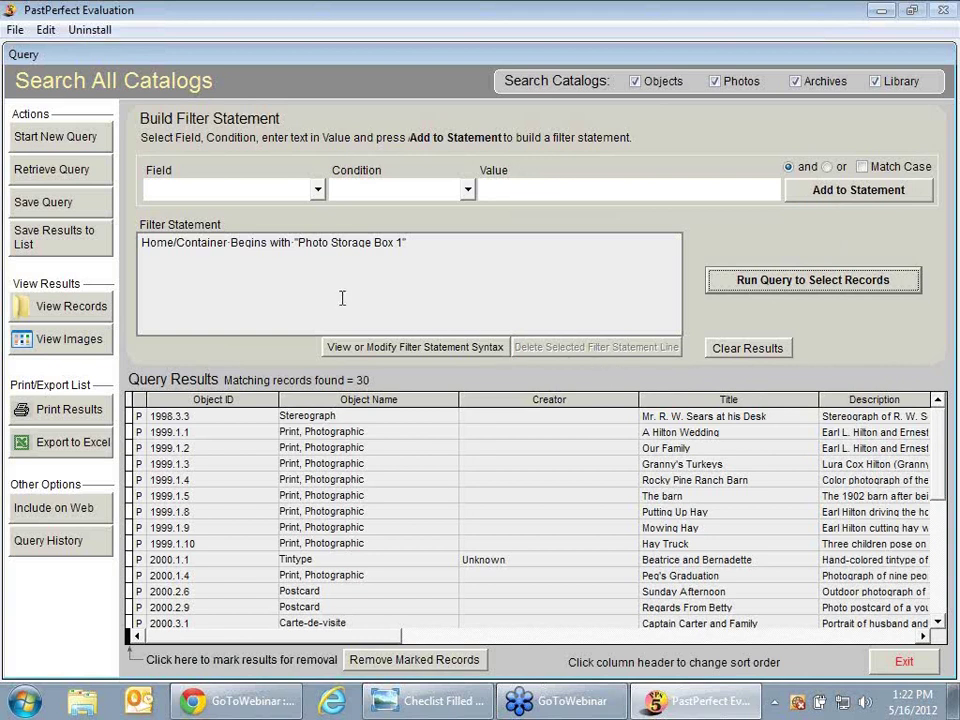
Step: Preview barcode labels for all the query results, close the preview, and exit the query, abandoning its results
left_click(88, 420)
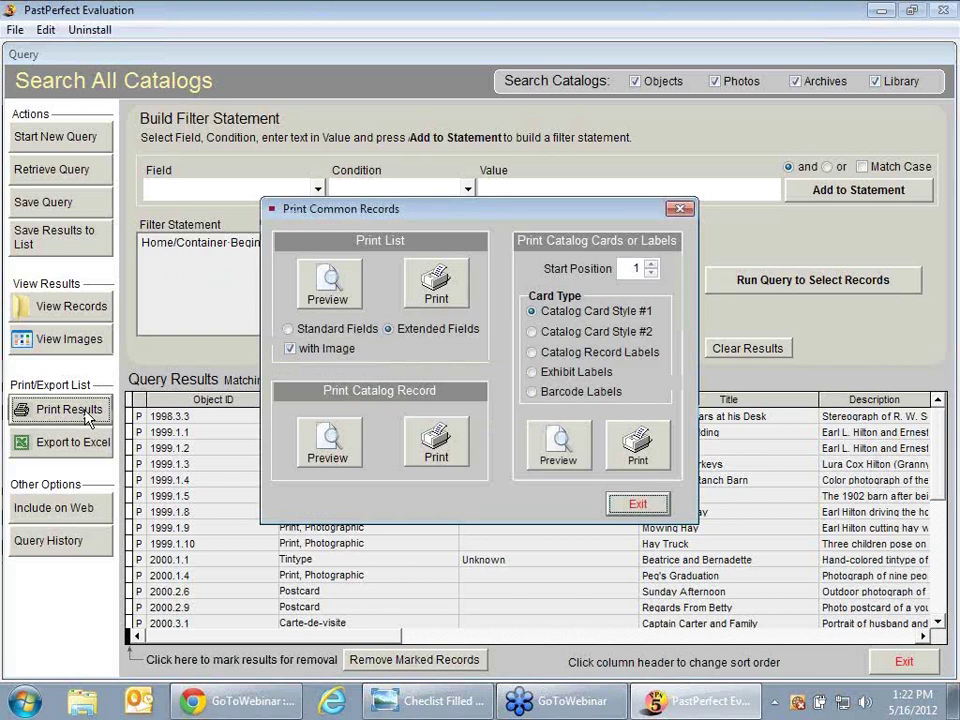
left_click(541, 394)
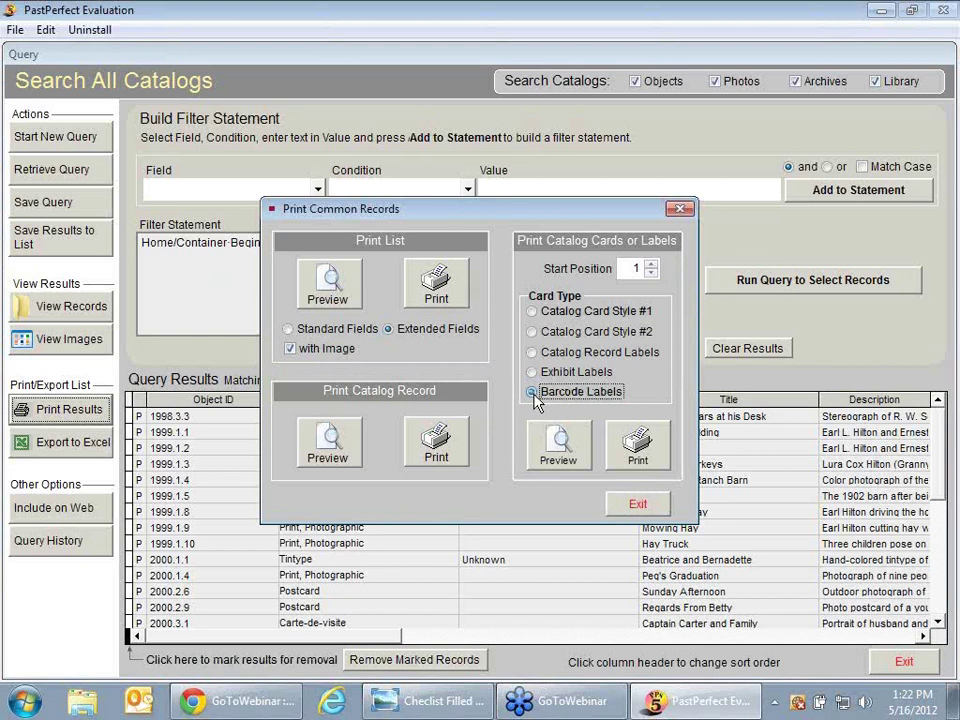
left_click(562, 443)
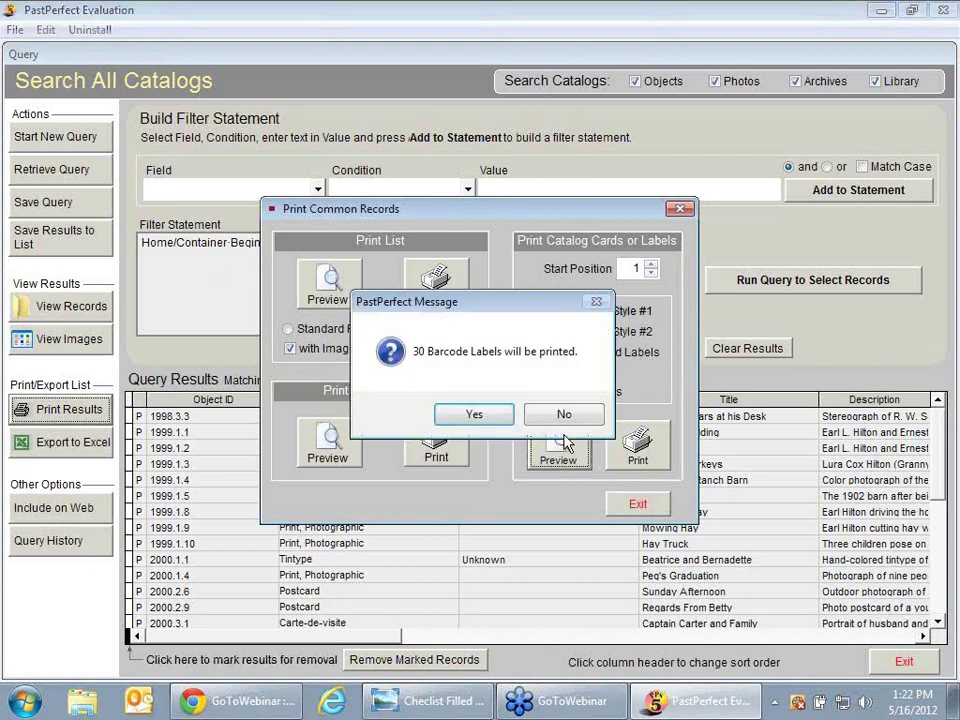
left_click(474, 414)
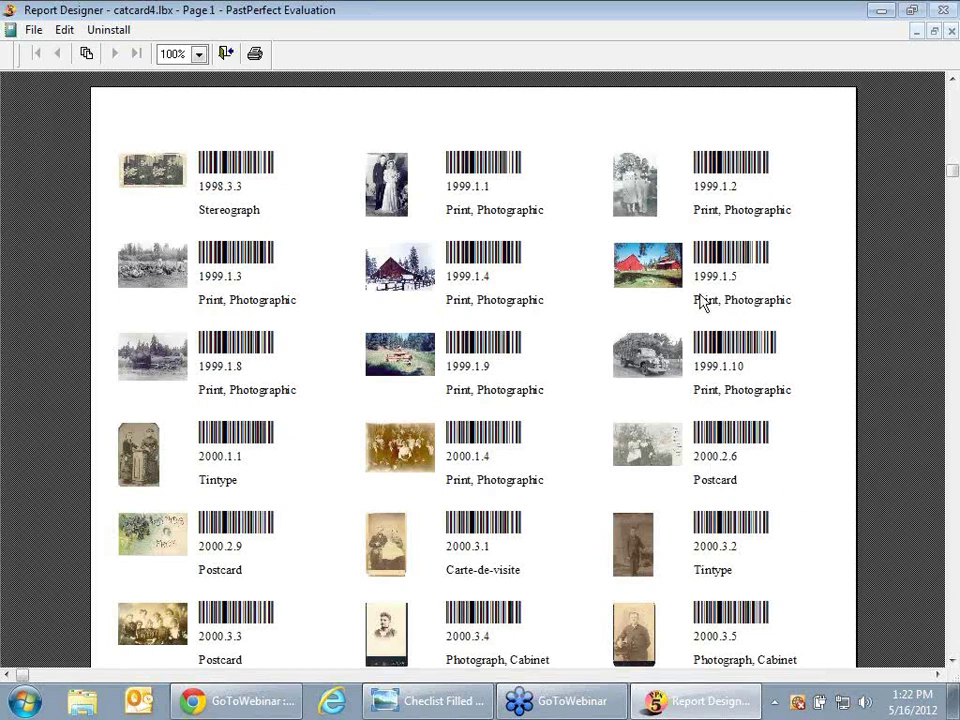
left_click(227, 57)
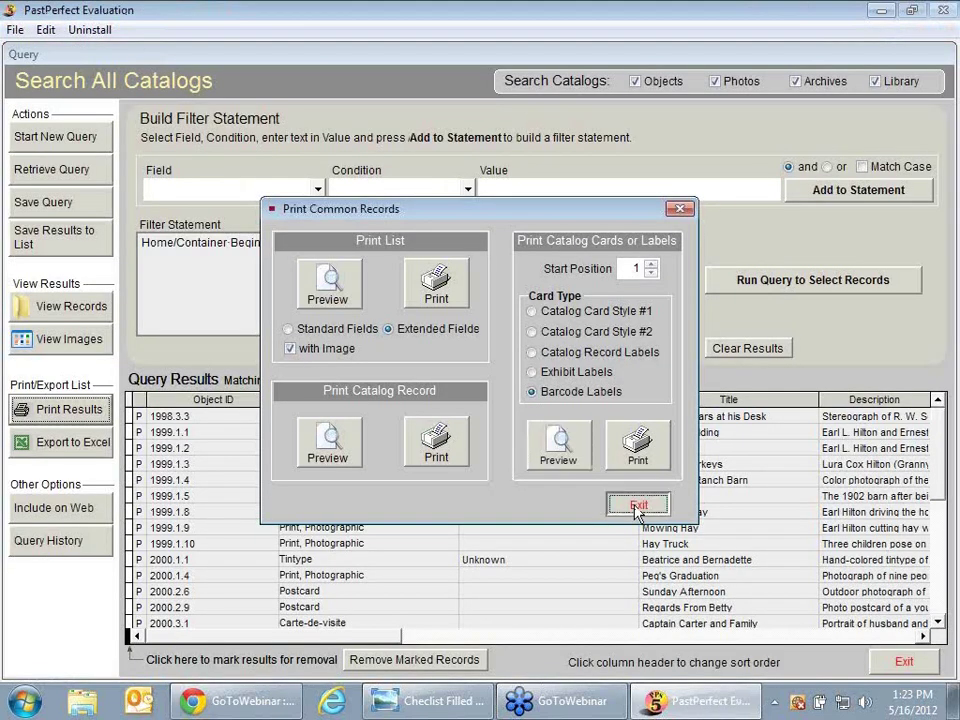
left_click(637, 507)
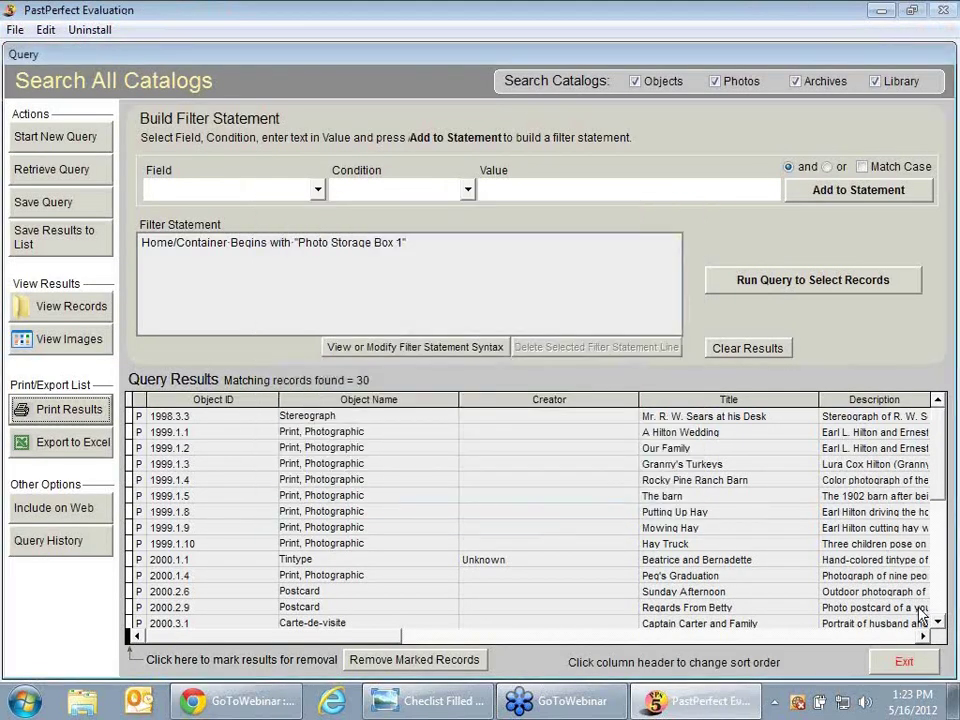
left_click(910, 663)
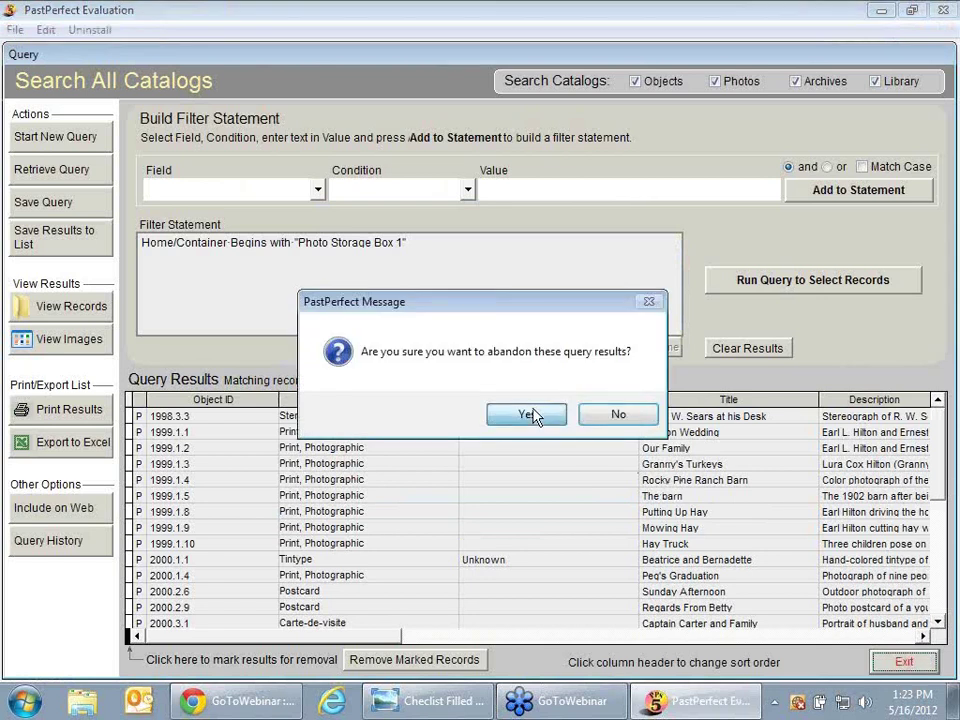
left_click(531, 415)
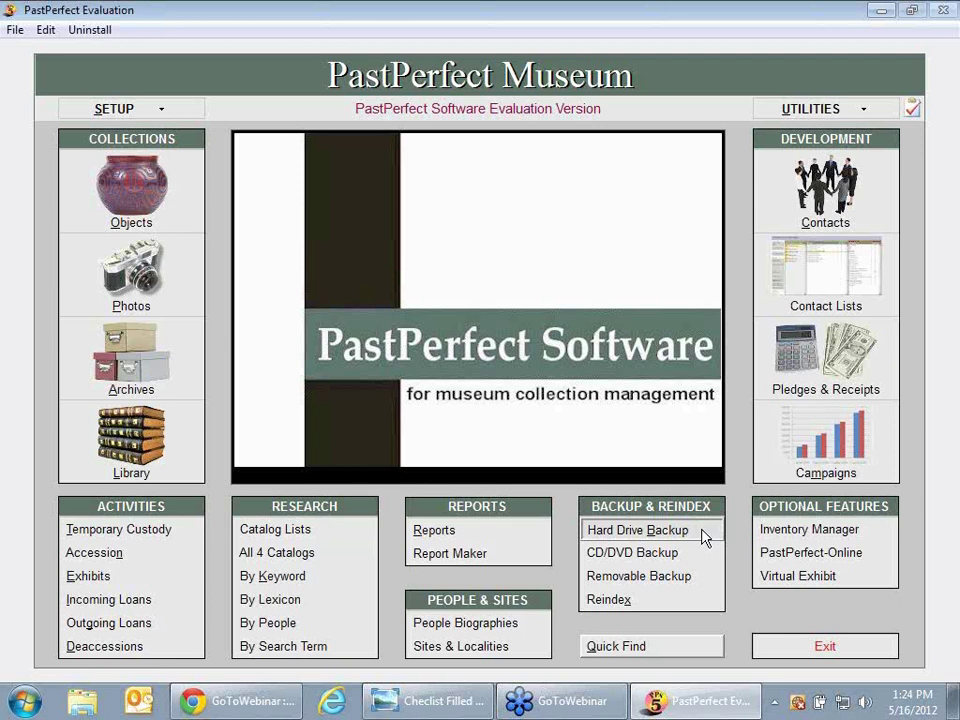
Step: Back up the data to the hard drive and return to the main screen
left_click(705, 537)
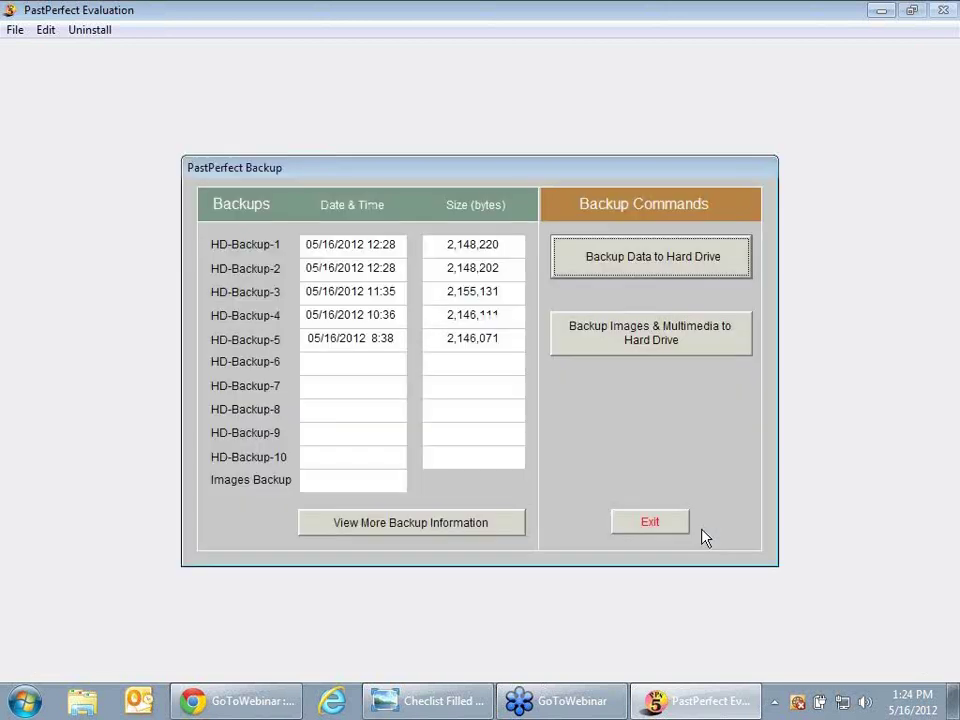
left_click(718, 270)
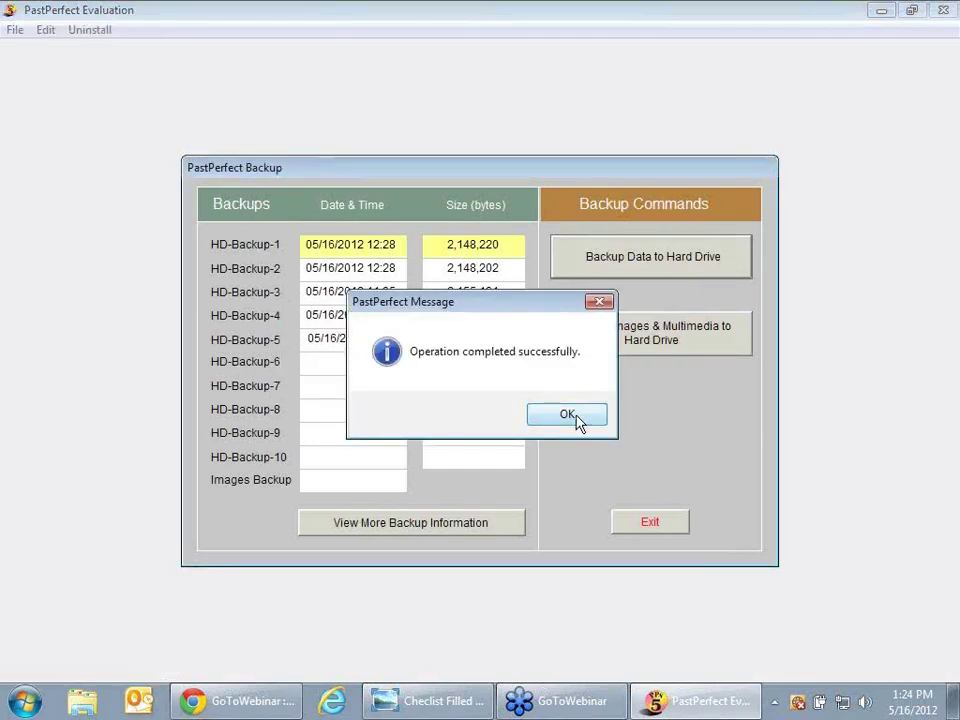
left_click(567, 414)
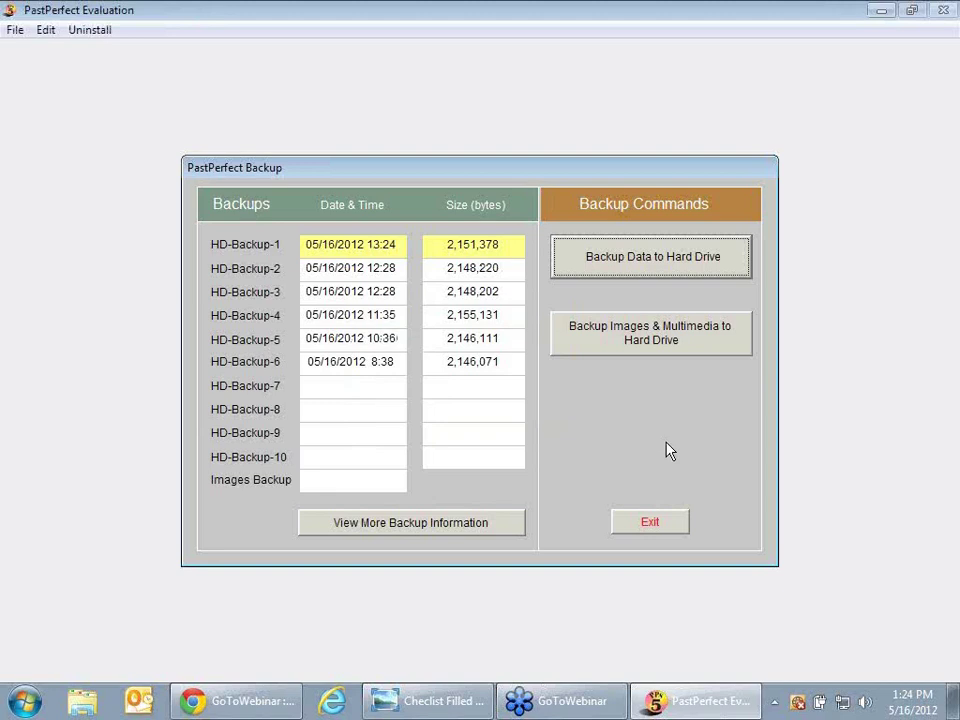
left_click(650, 524)
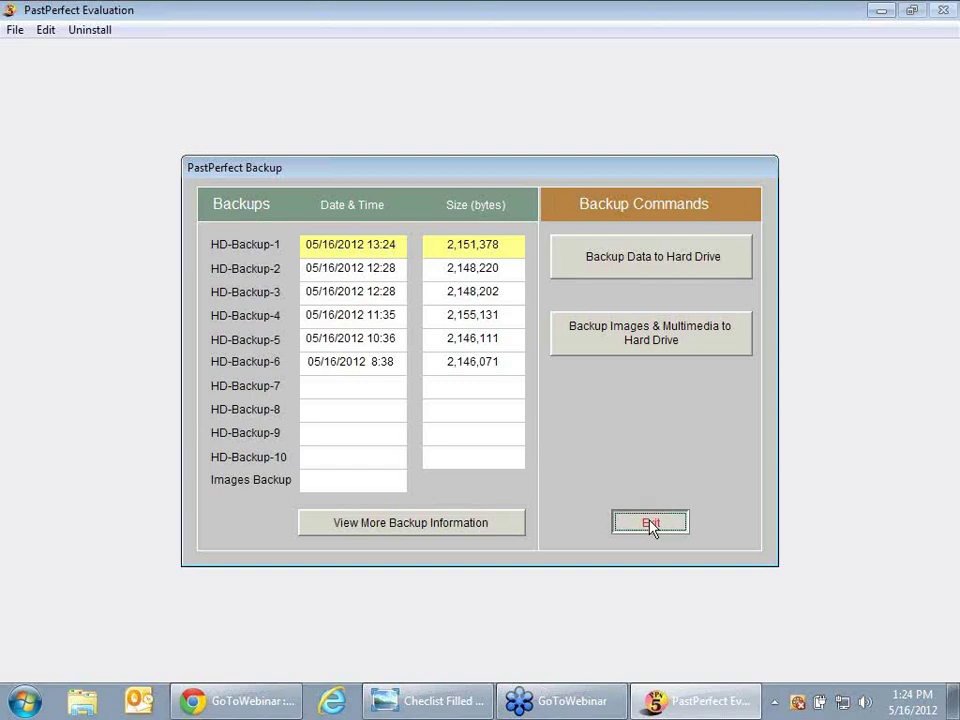
left_click(650, 524)
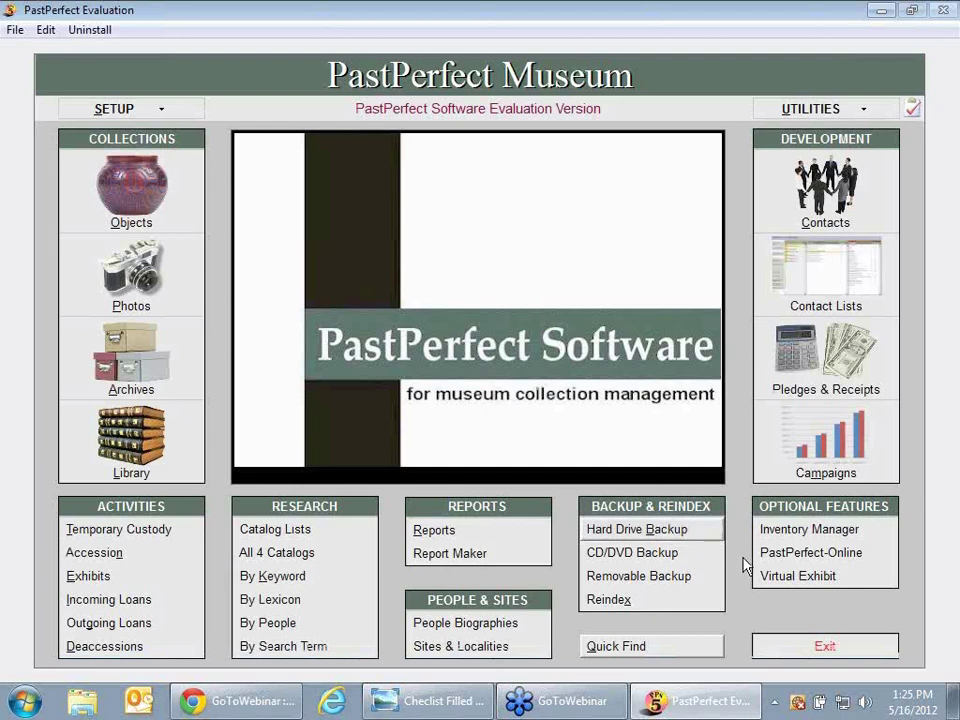
Step: Open the Inventory Manager and start creating an inventory sampling list
left_click(868, 536)
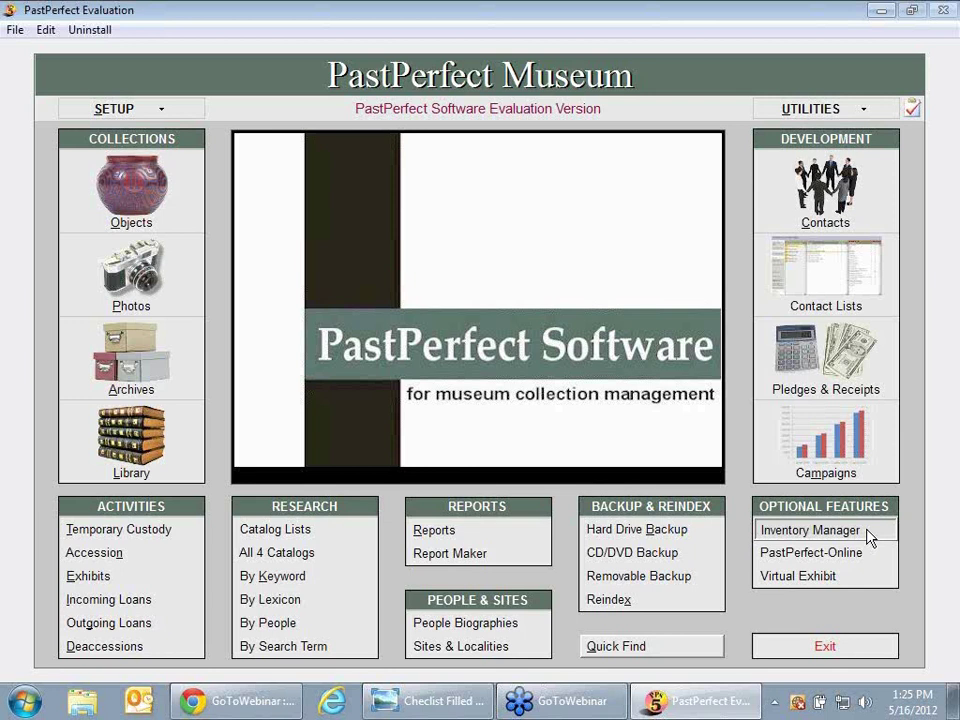
left_click(868, 537)
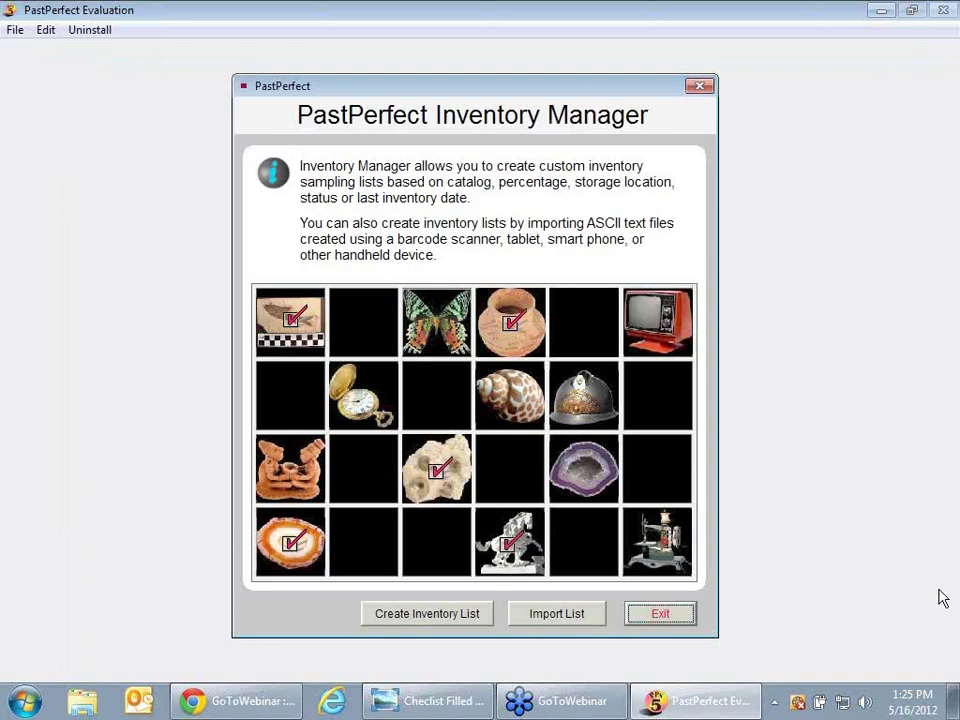
left_click(433, 624)
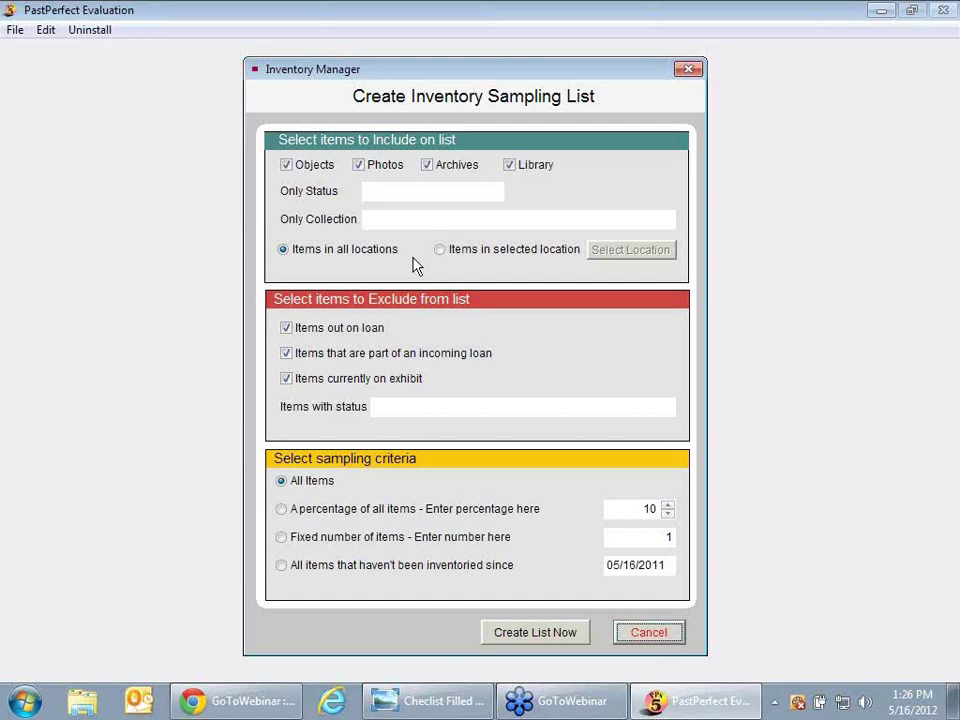
Step: Review the status choices available for the Only Status filter, leaving both the status and collection filters blank
left_click(484, 191)
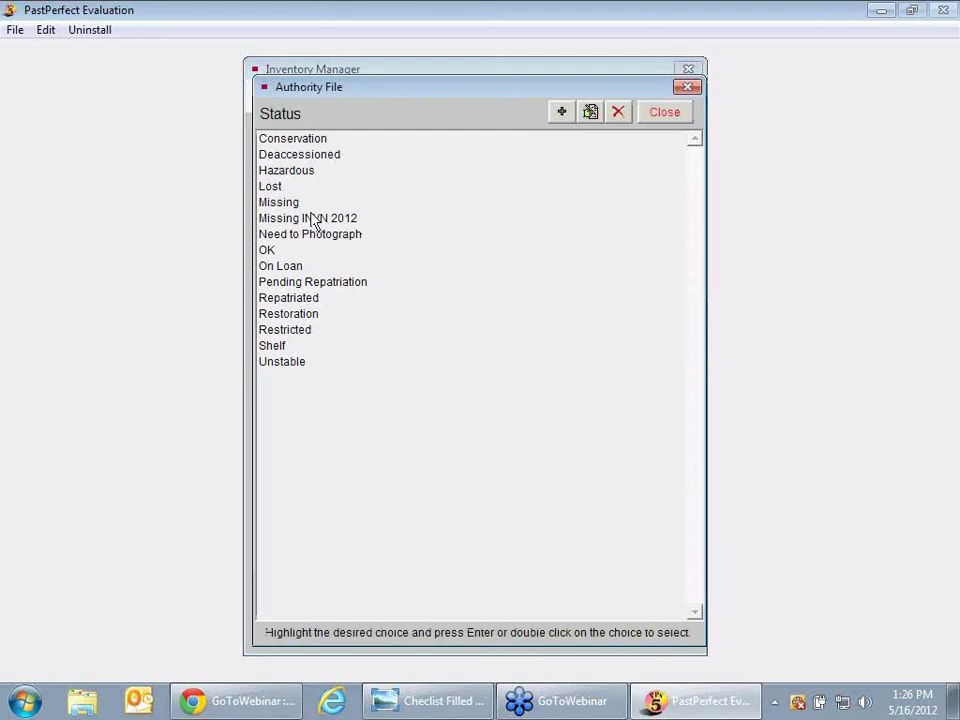
left_click(423, 197)
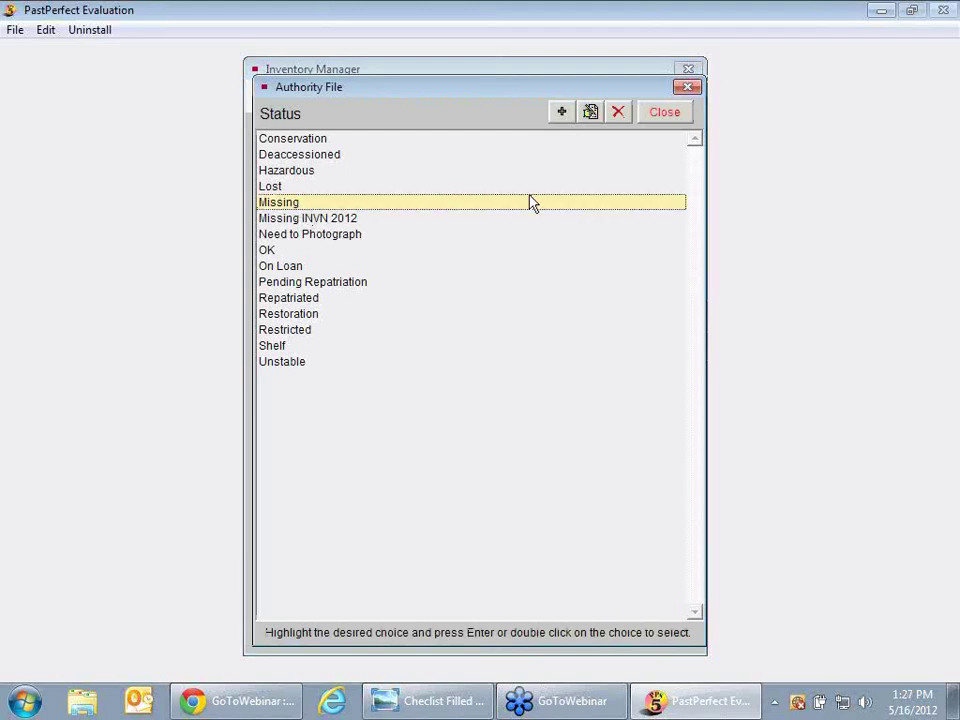
left_click(659, 119)
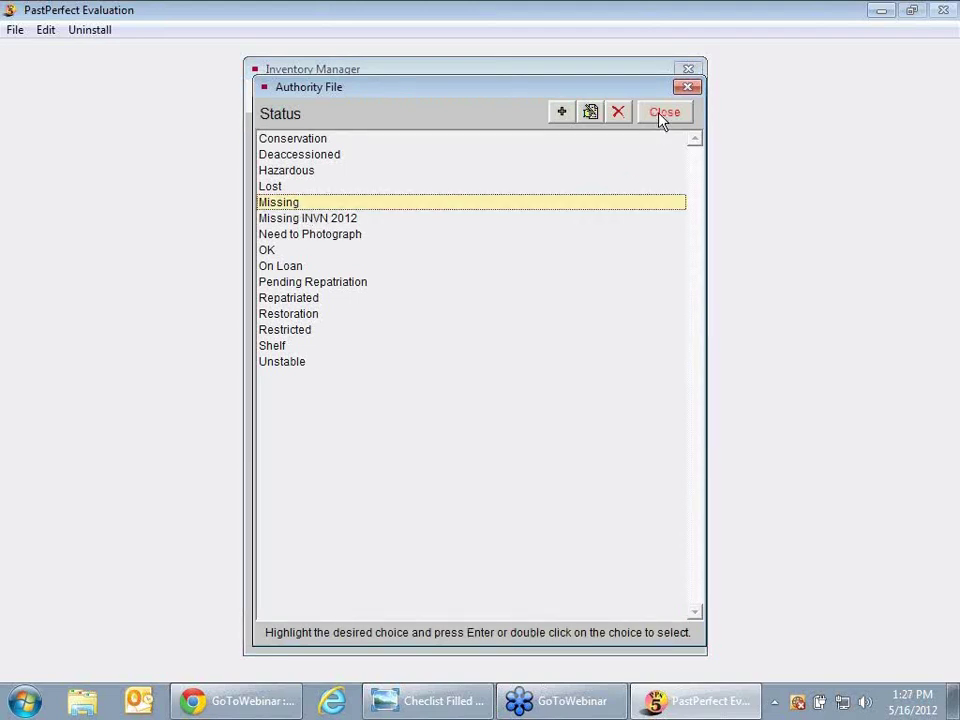
left_click(659, 119)
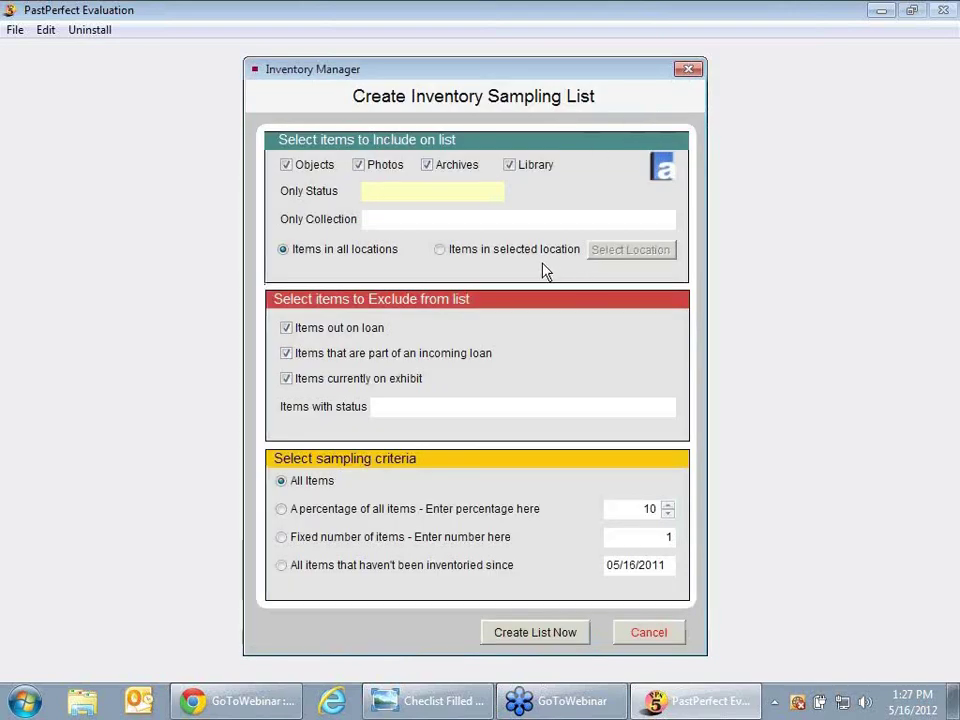
left_click(456, 220)
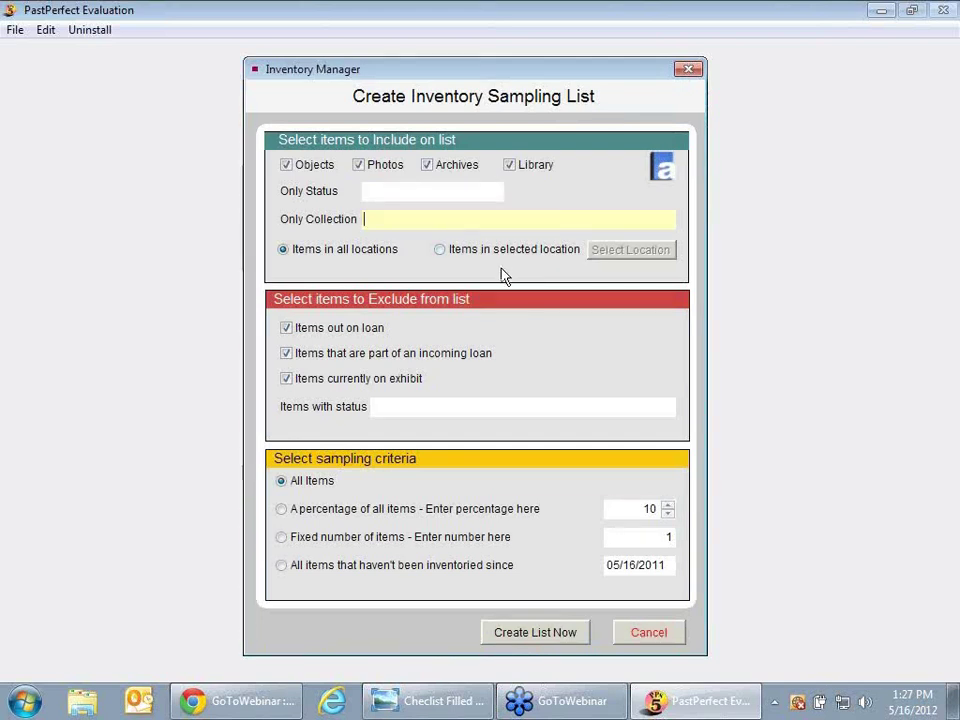
Step: Limit the sampling list to items in the container Photo Storage Box 1 and create the list with all items
left_click(440, 250)
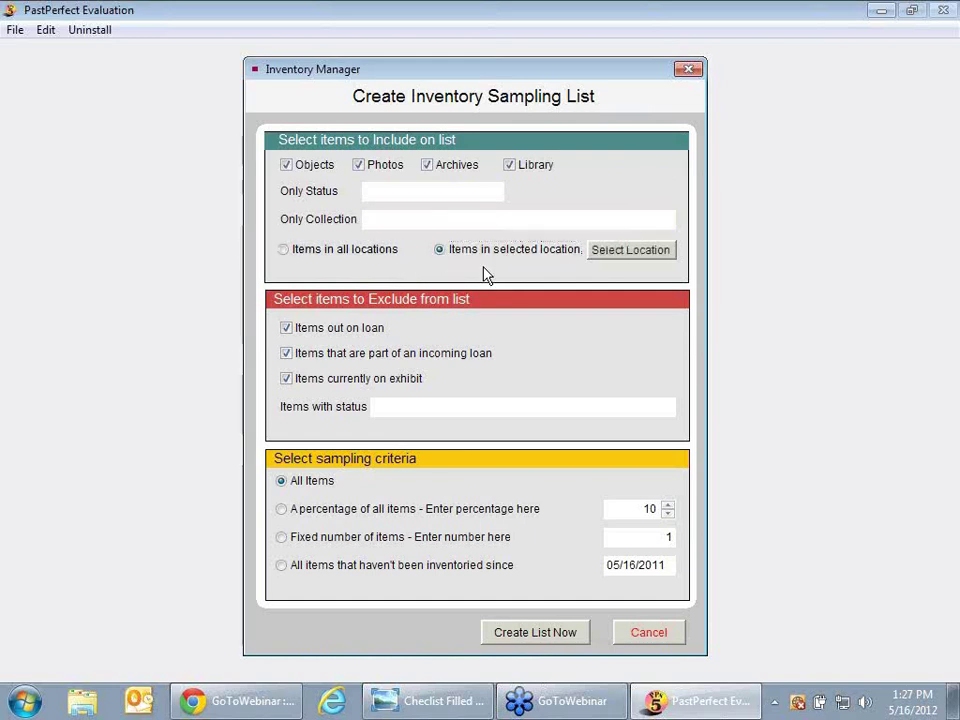
left_click(624, 258)
left_click(624, 258)
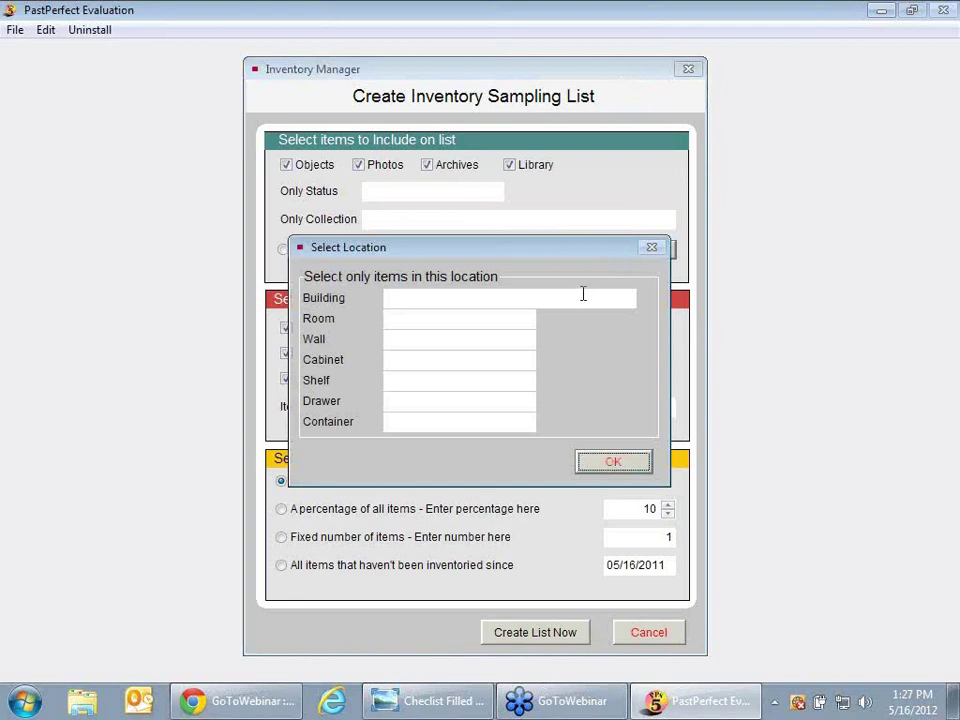
left_click(406, 423)
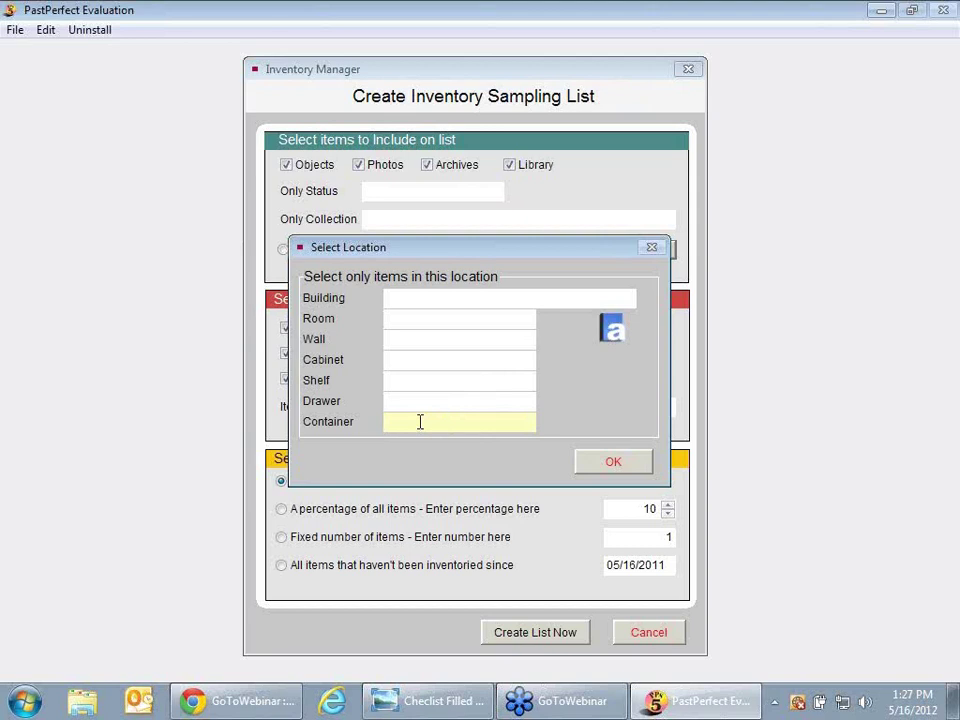
double_click(420, 422)
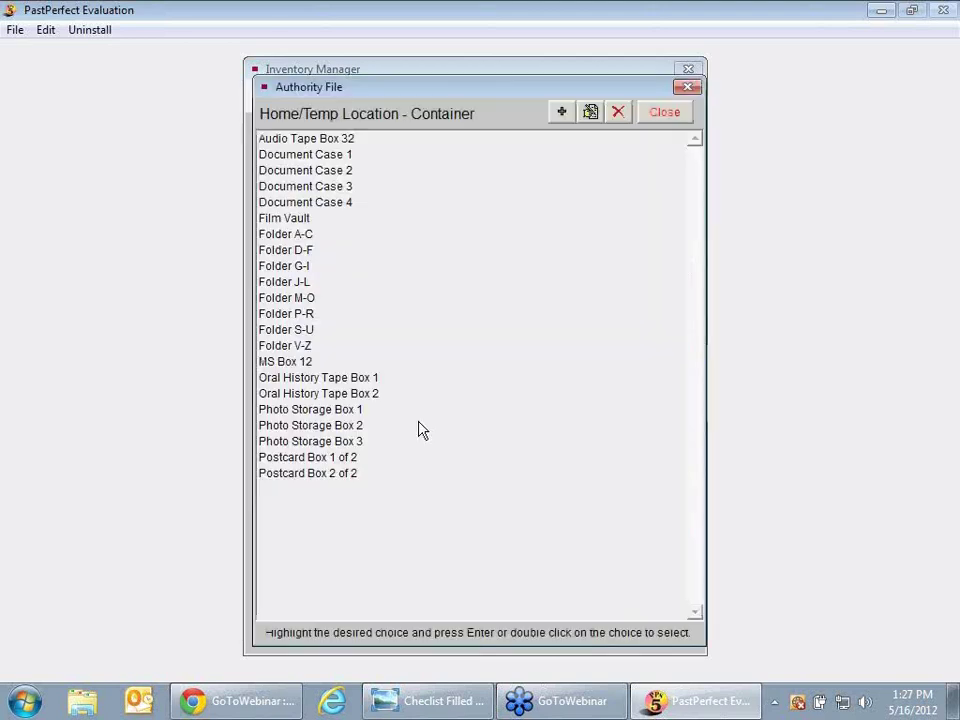
double_click(362, 412)
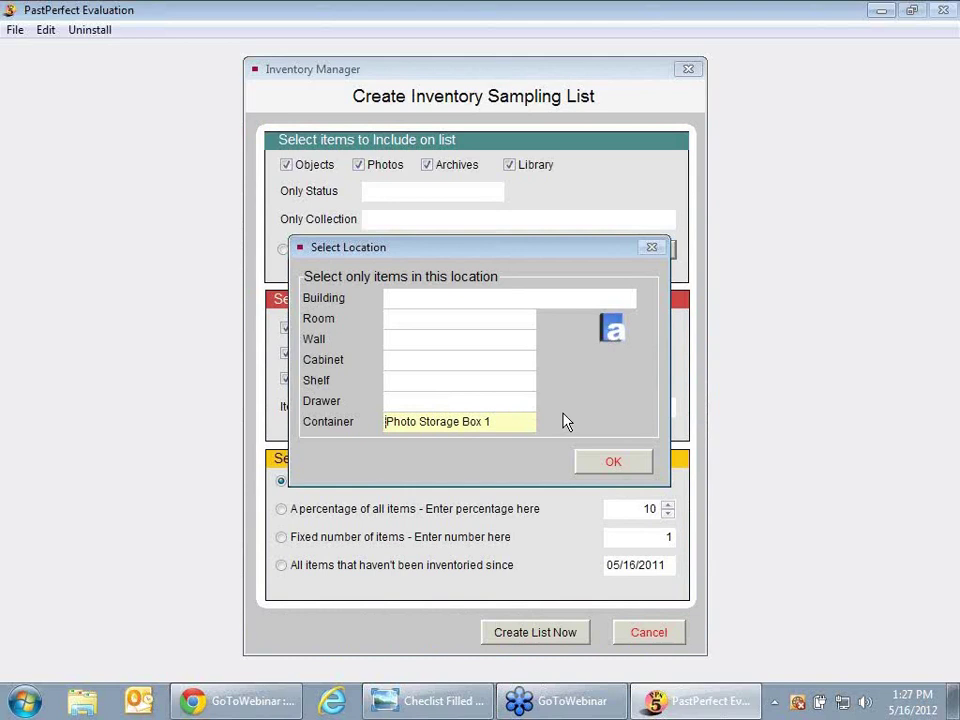
left_click(611, 465)
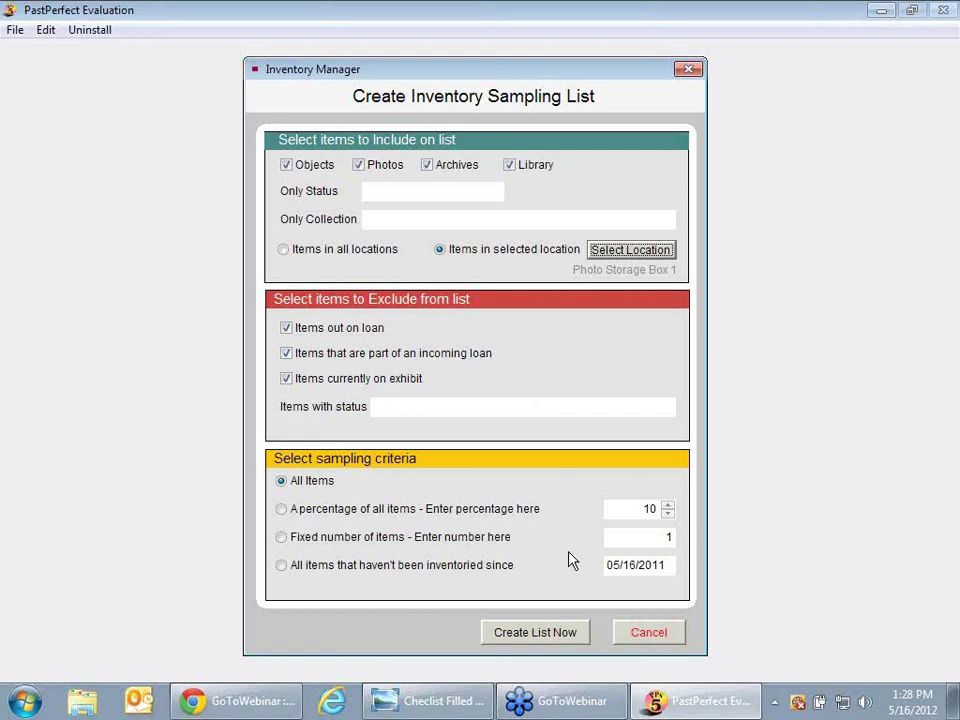
left_click(553, 638)
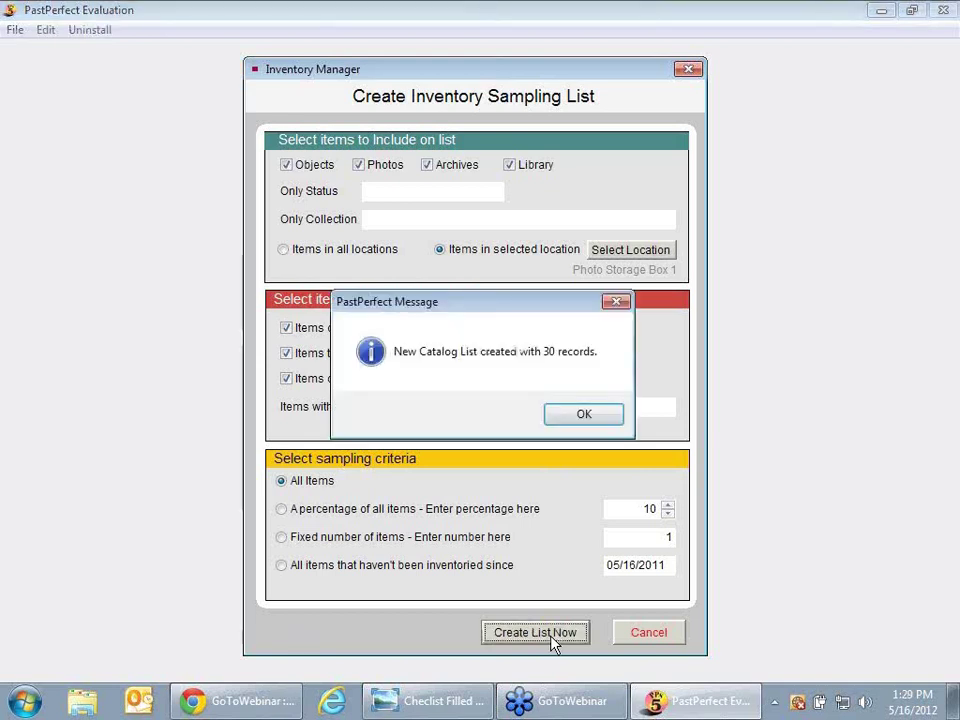
left_click(584, 416)
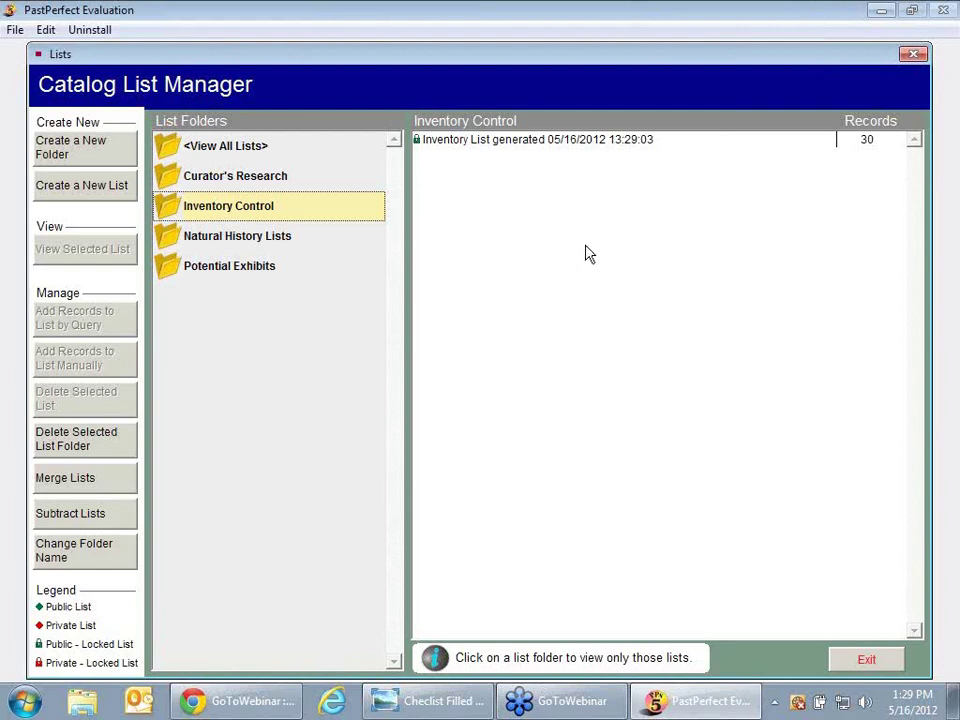
Step: Rename the generated inventory list to Photo Storage Box 1 05/16/2012 13:29:03, unlock it and save the change
left_click(493, 150)
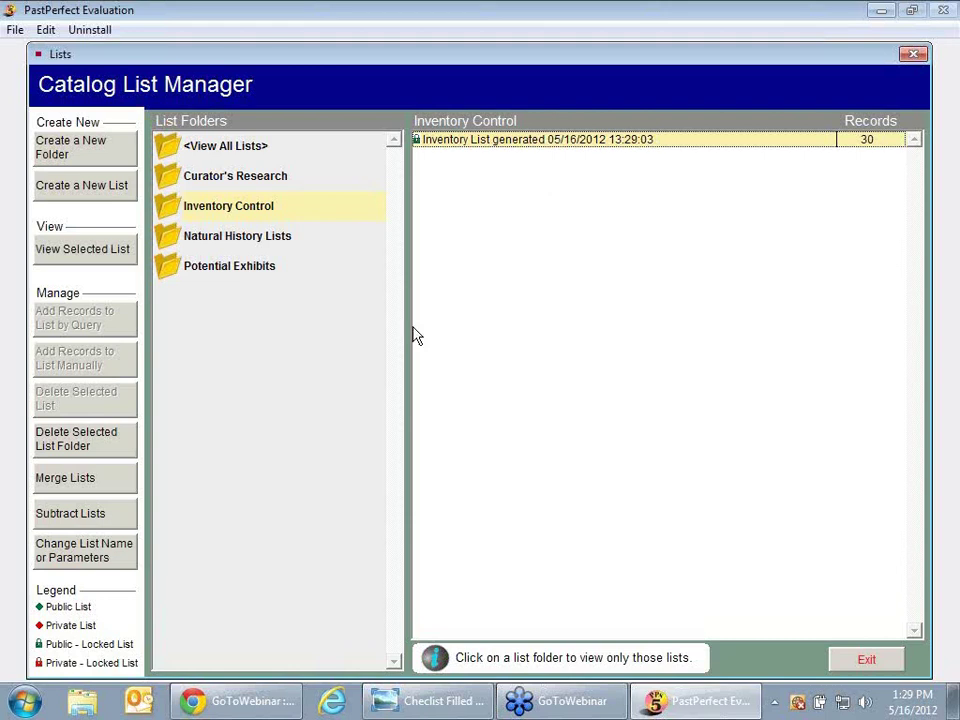
left_click(115, 566)
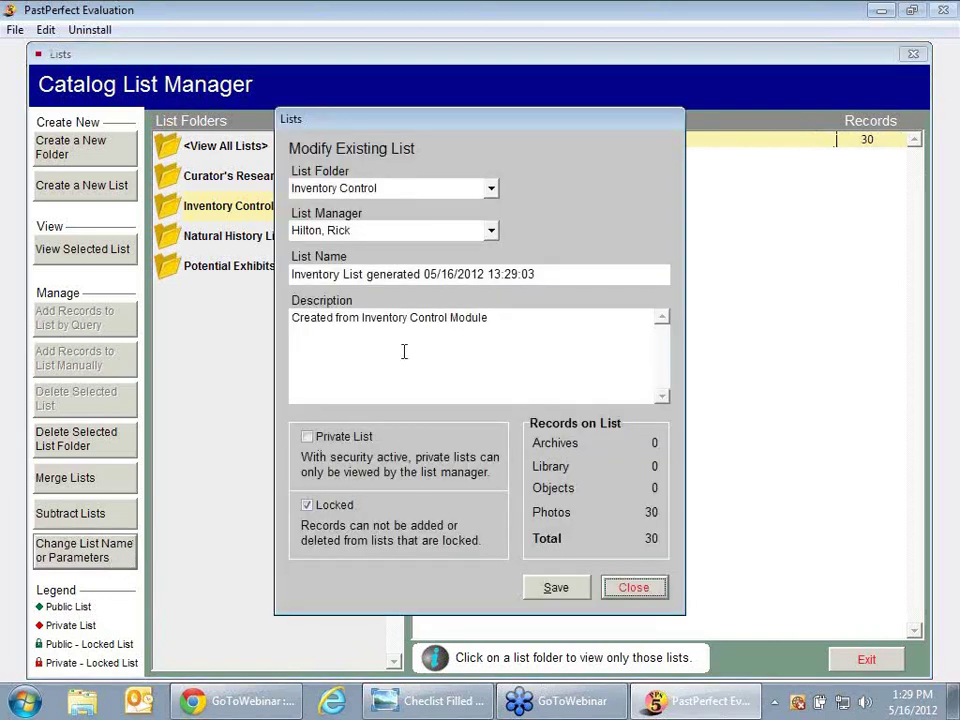
left_click_drag(421, 274, 292, 275)
type("Photo")
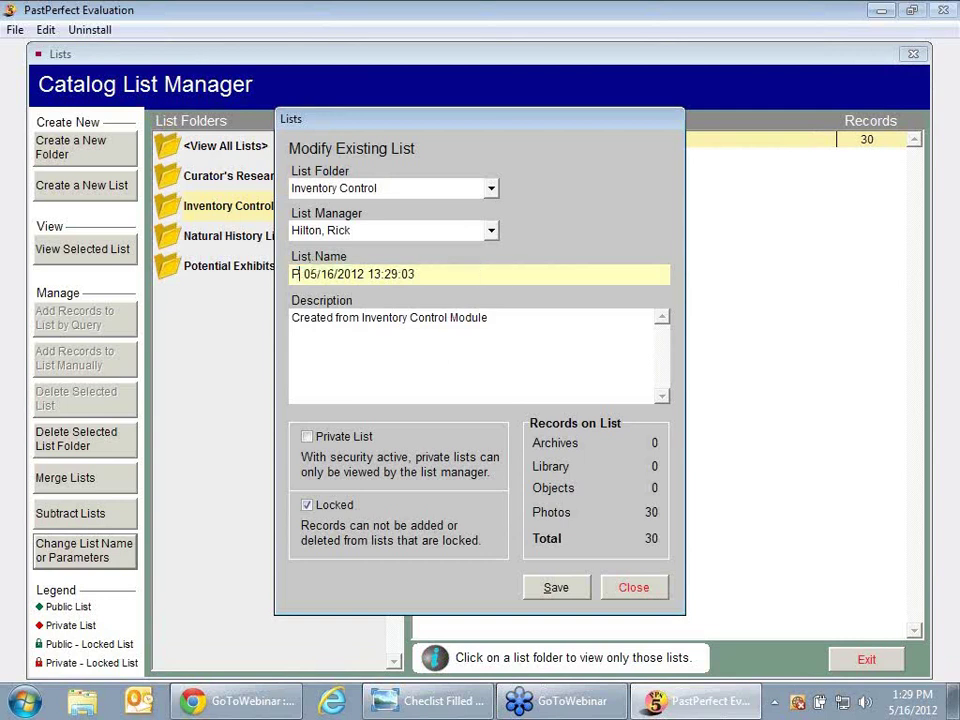
type(" St")
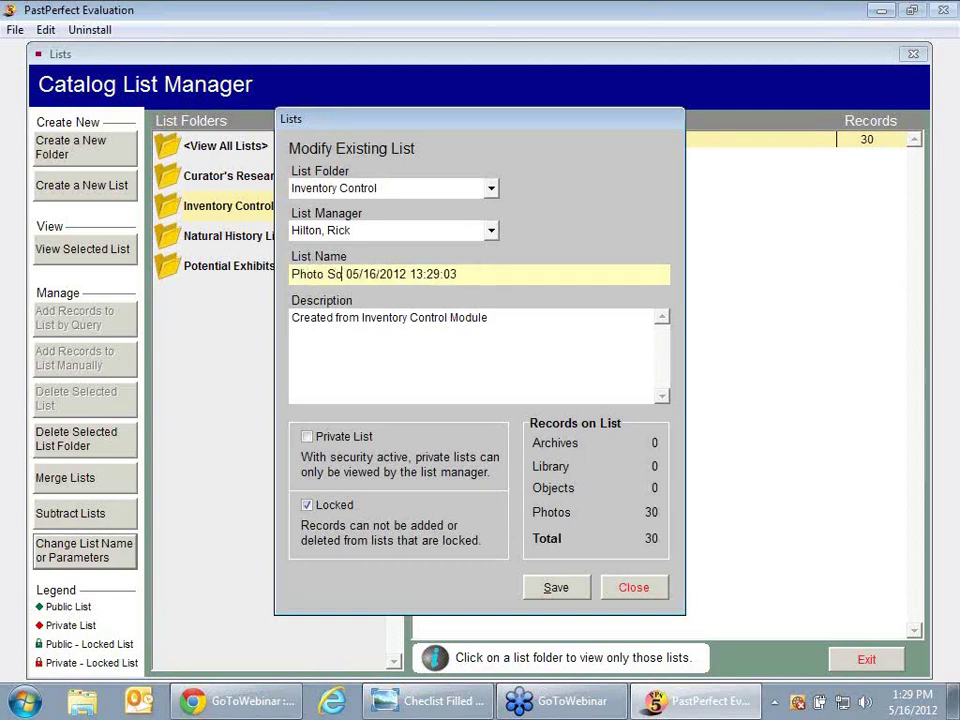
type("orage Box")
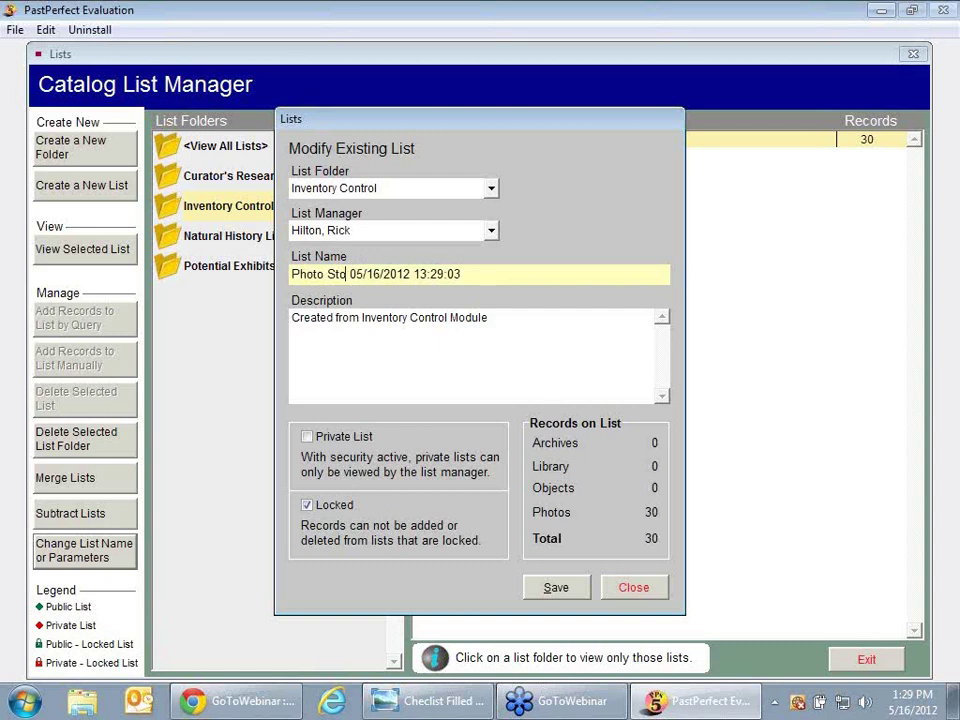
type(" 1")
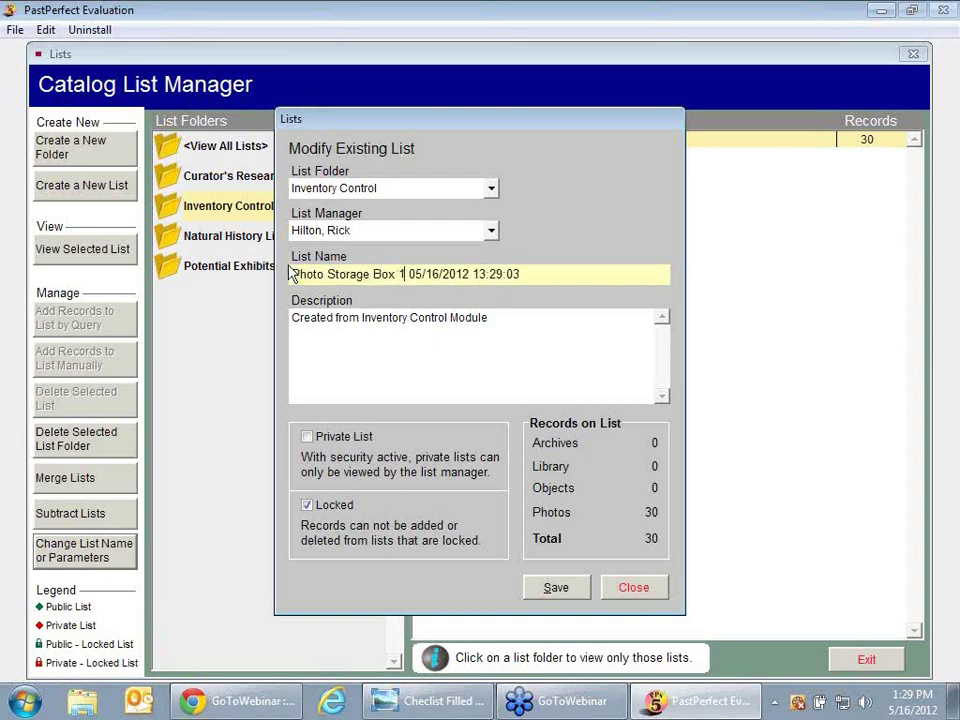
left_click(309, 507)
left_click(547, 588)
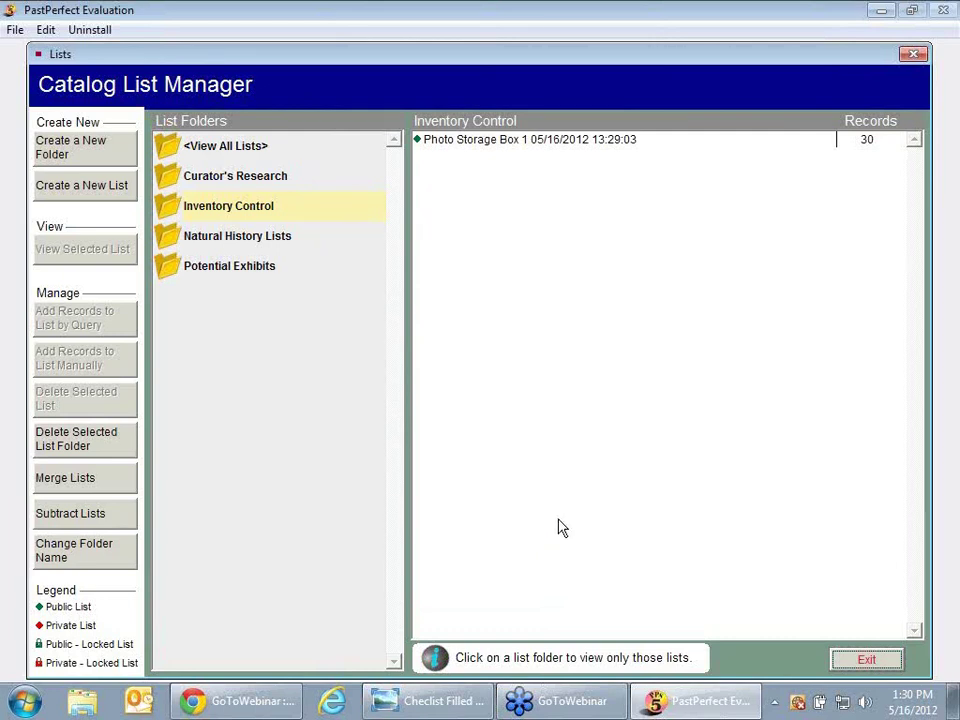
Step: Open the Photo Storage Box 1 list and preview its inventory worksheet as an Inventory Check List
double_click(463, 144)
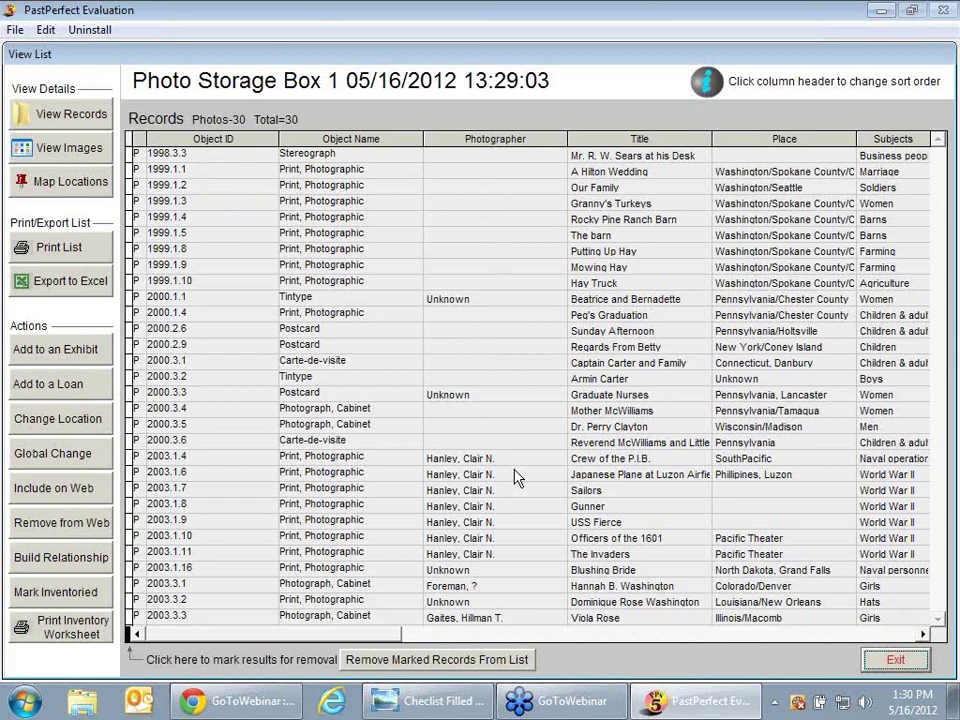
left_click(92, 641)
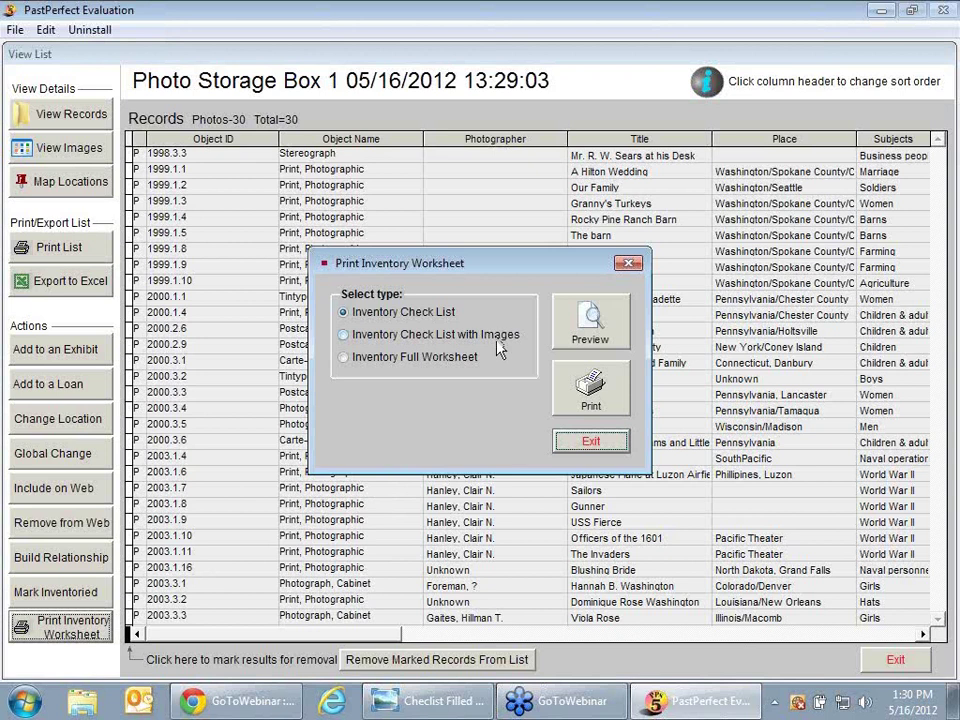
left_click(604, 332)
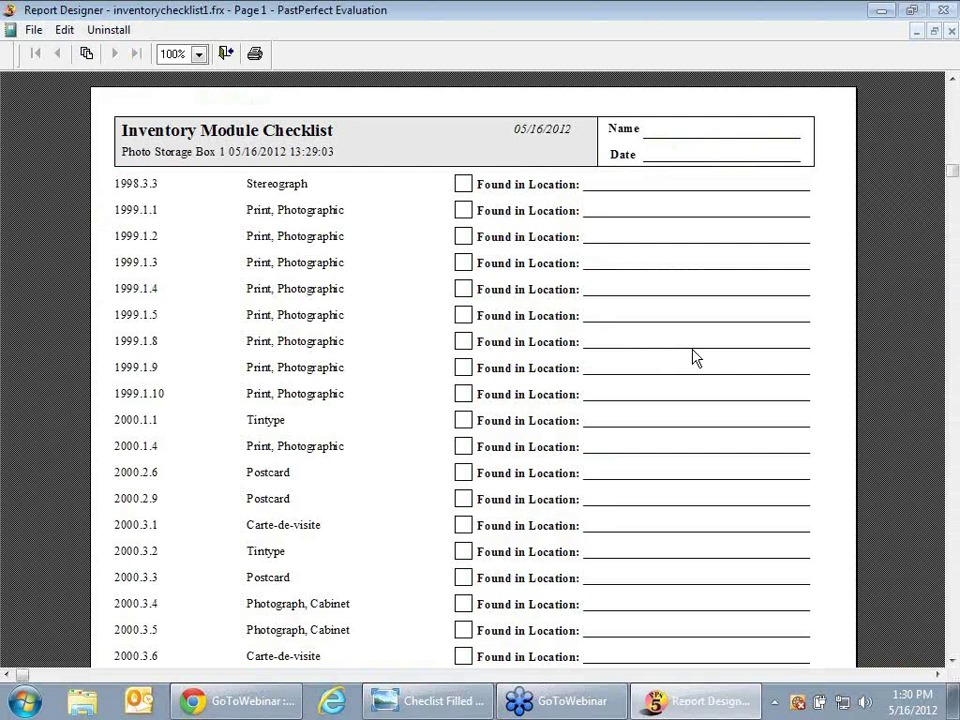
left_click(227, 55)
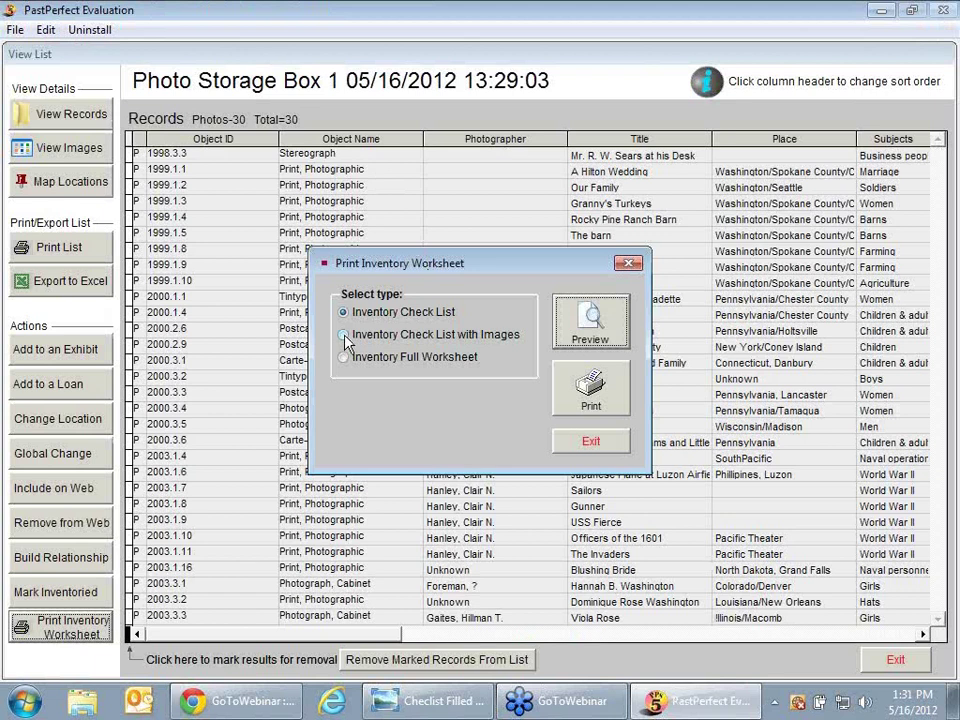
Step: Preview the inventory worksheet as an Inventory Check List with Images
left_click(344, 337)
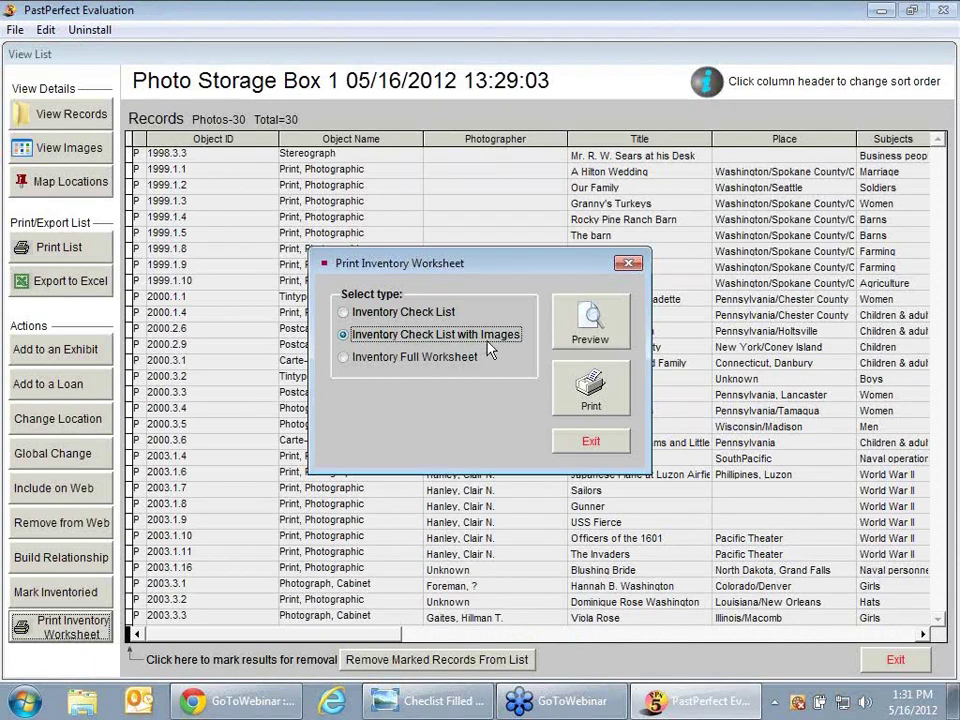
left_click(612, 336)
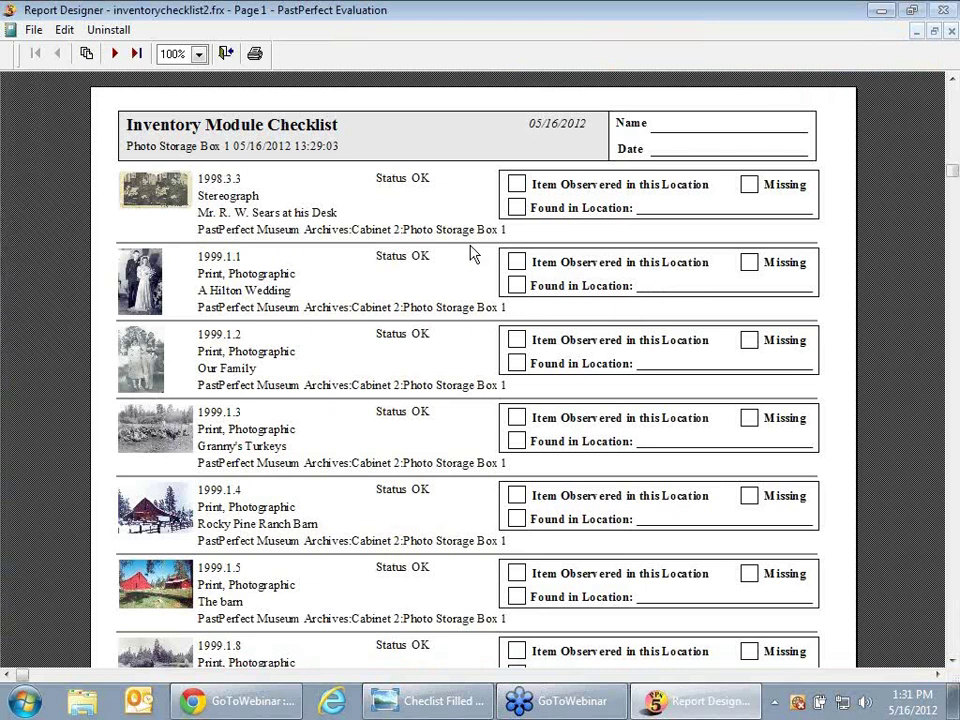
left_click(228, 56)
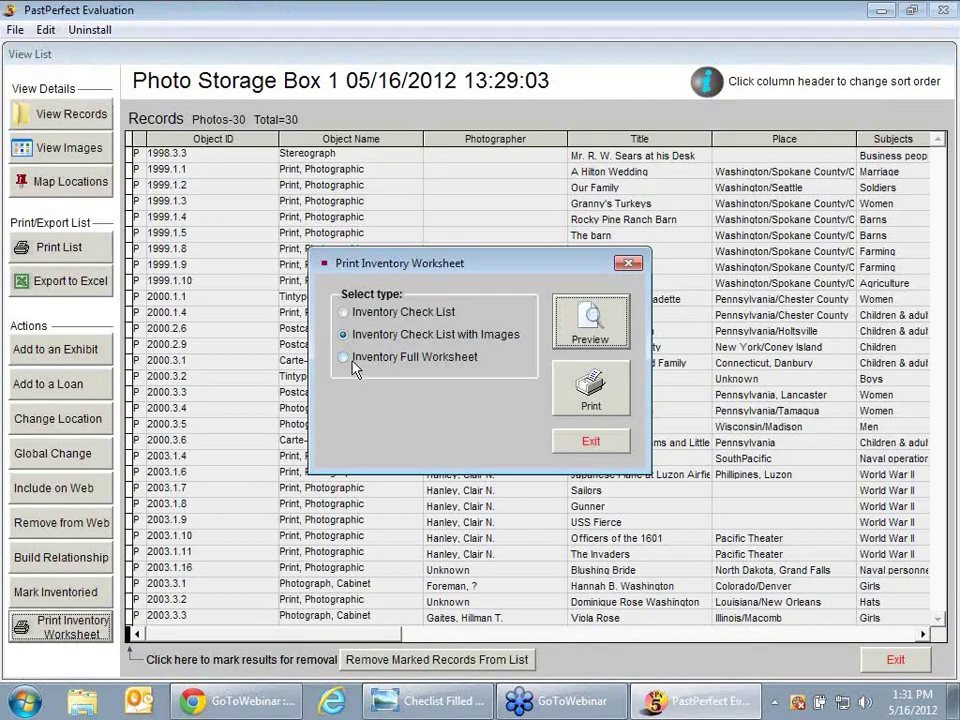
Step: Preview the inventory worksheet as an Inventory Full Worksheet
left_click(344, 358)
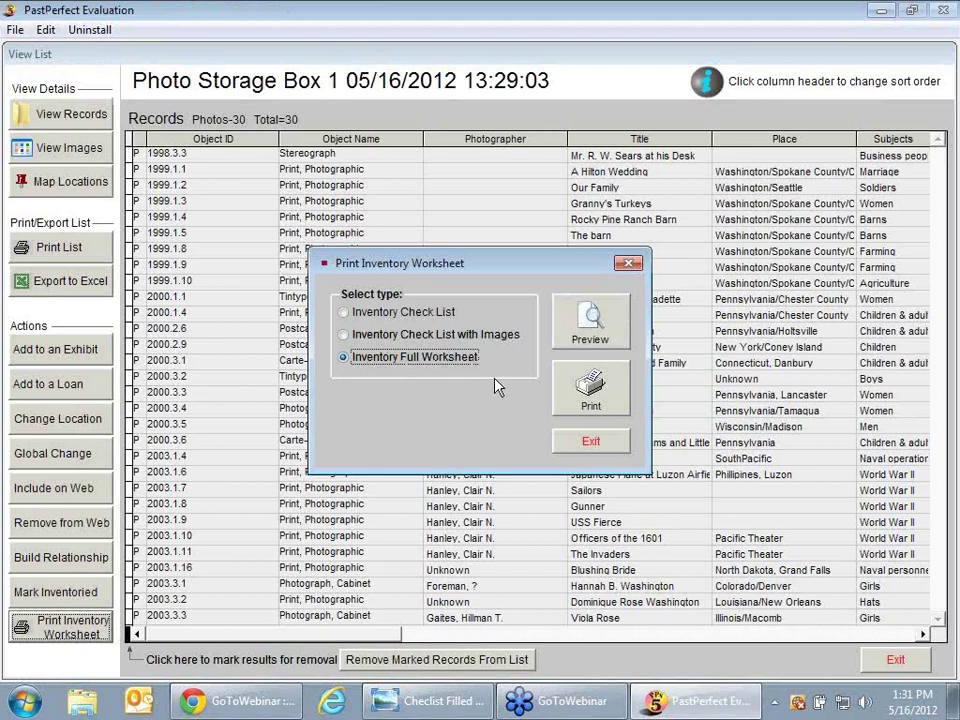
left_click(611, 332)
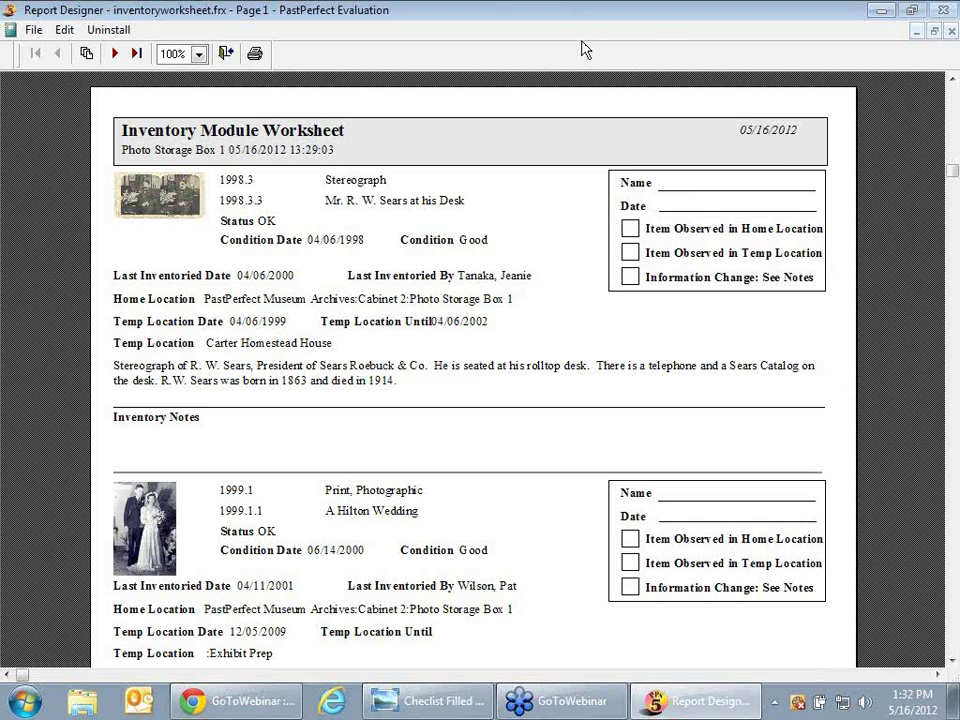
left_click(226, 54)
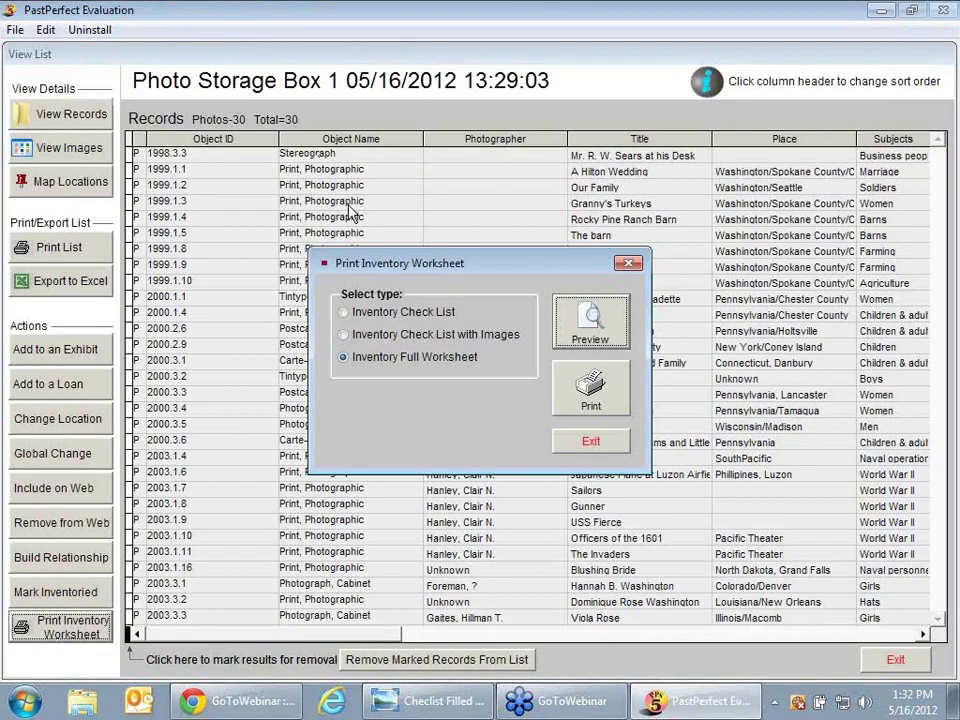
Step: Set the worksheet type back to Inventory Check List and exit the list and Inventory Manager to the main screen
left_click(395, 314)
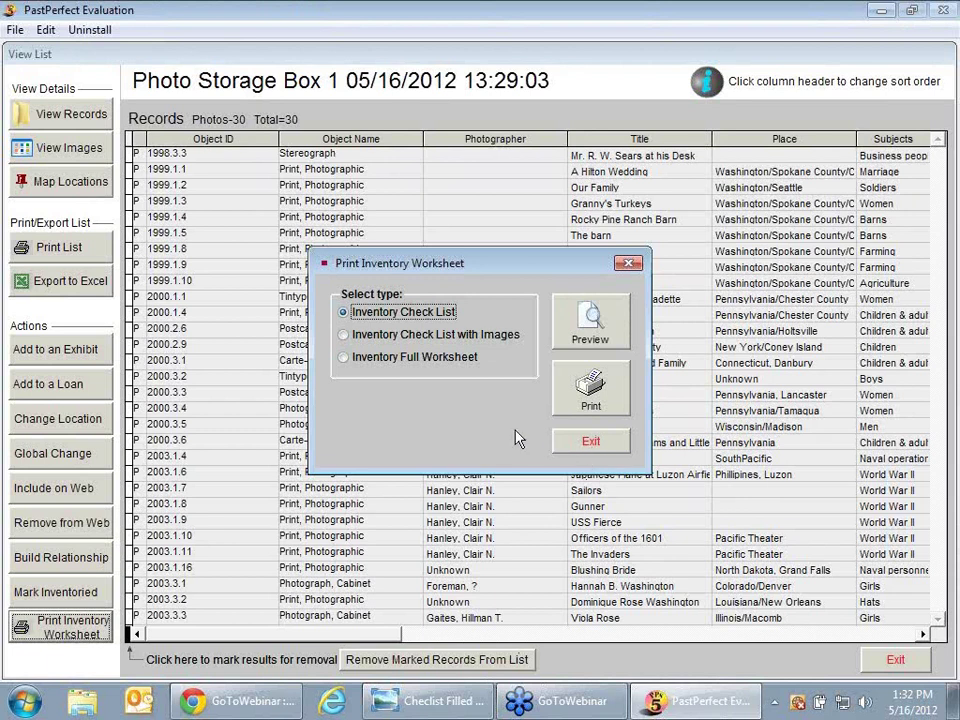
left_click(591, 443)
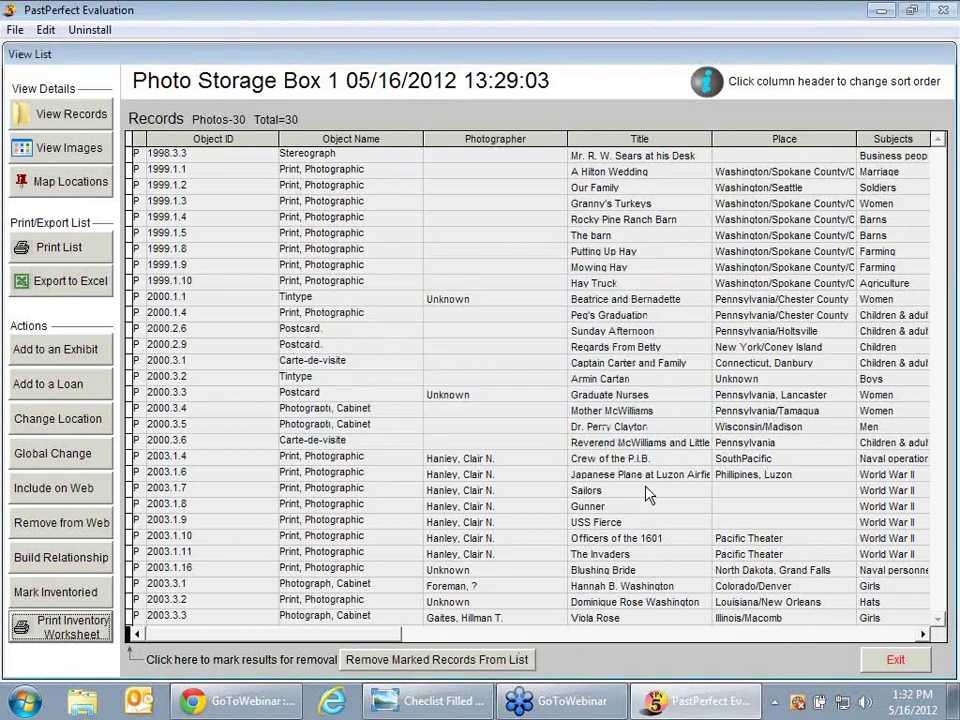
left_click(889, 662)
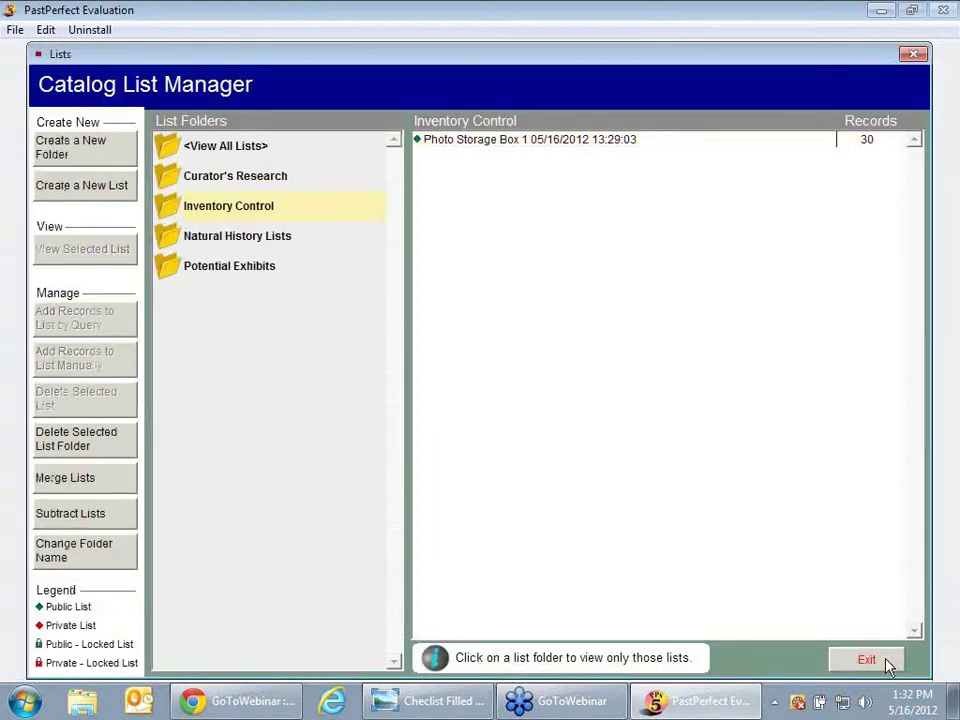
left_click(889, 662)
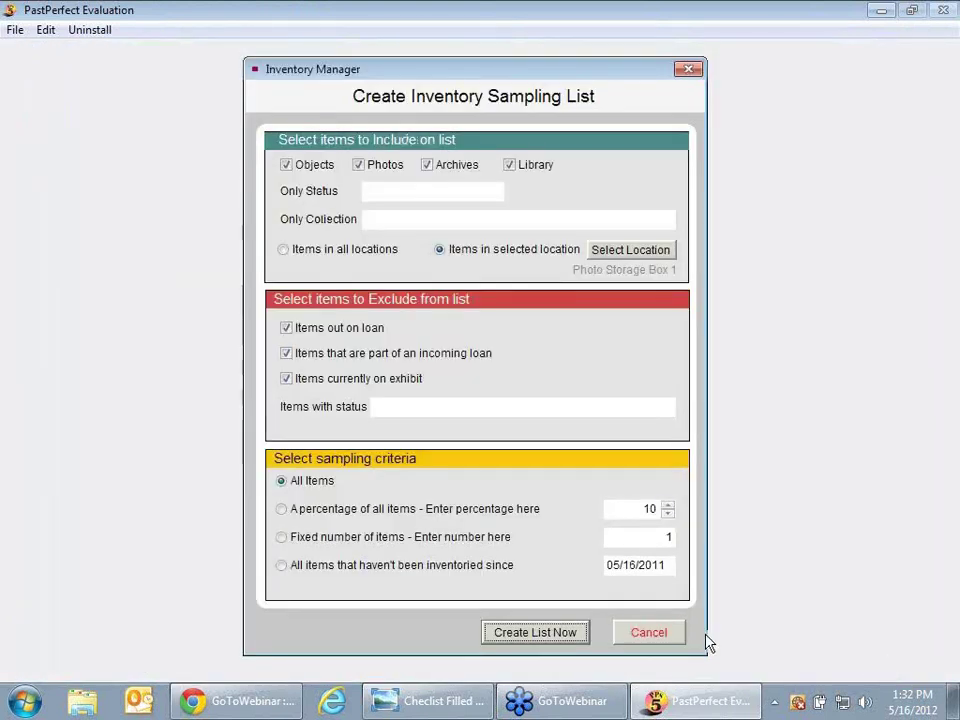
left_click(648, 633)
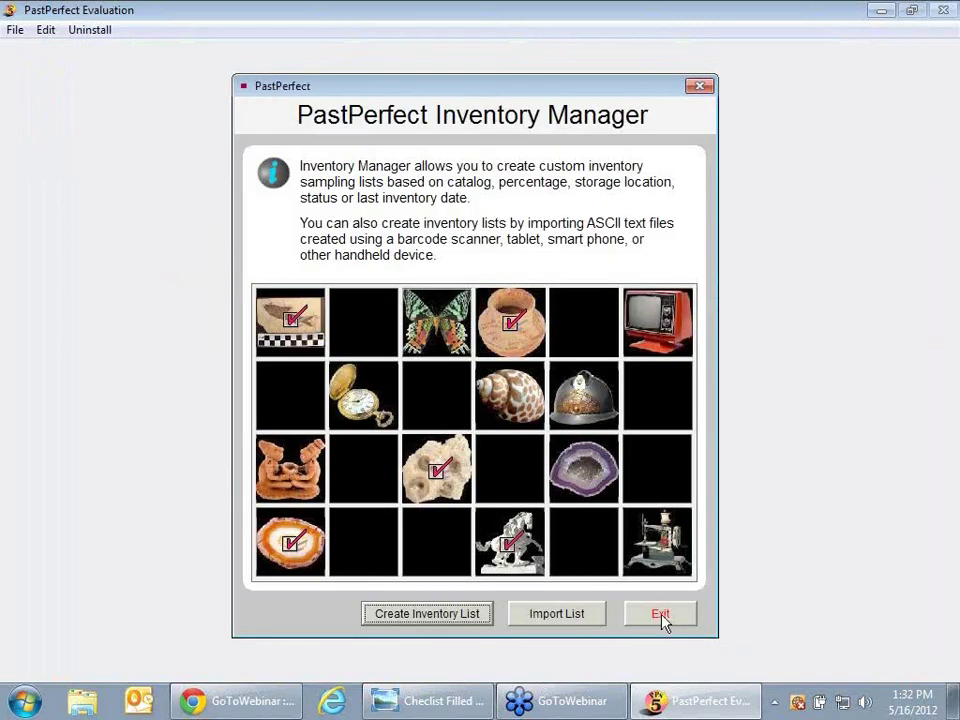
left_click(660, 614)
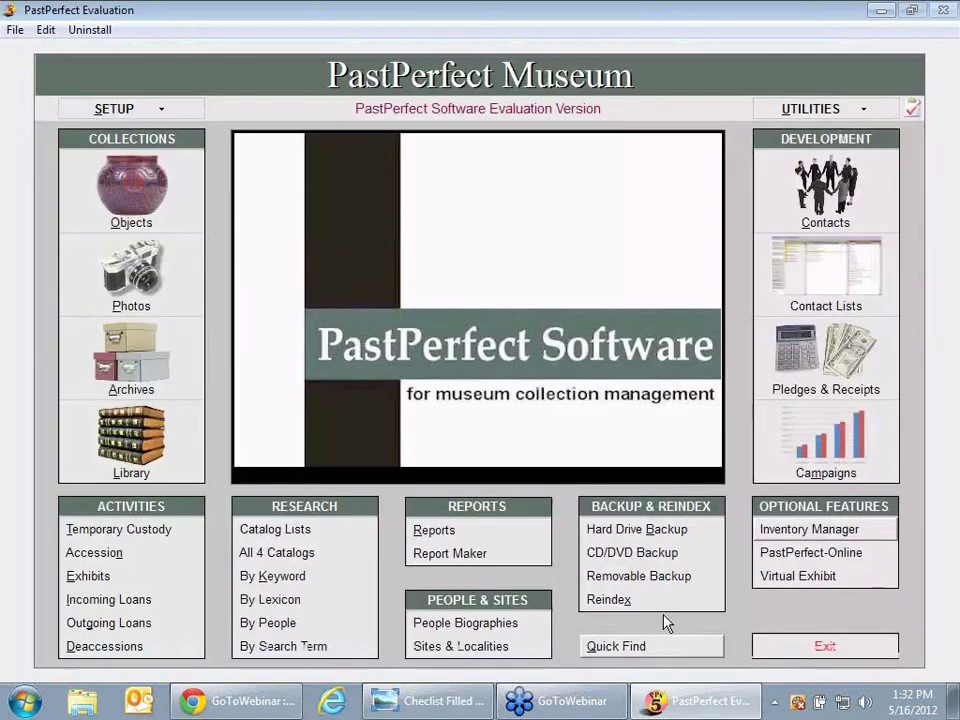
Step: Check the filled-out checklist image in Windows Photo Viewer and open record 1999.1.2 in PastPerfect with Quick Find
left_click(455, 708)
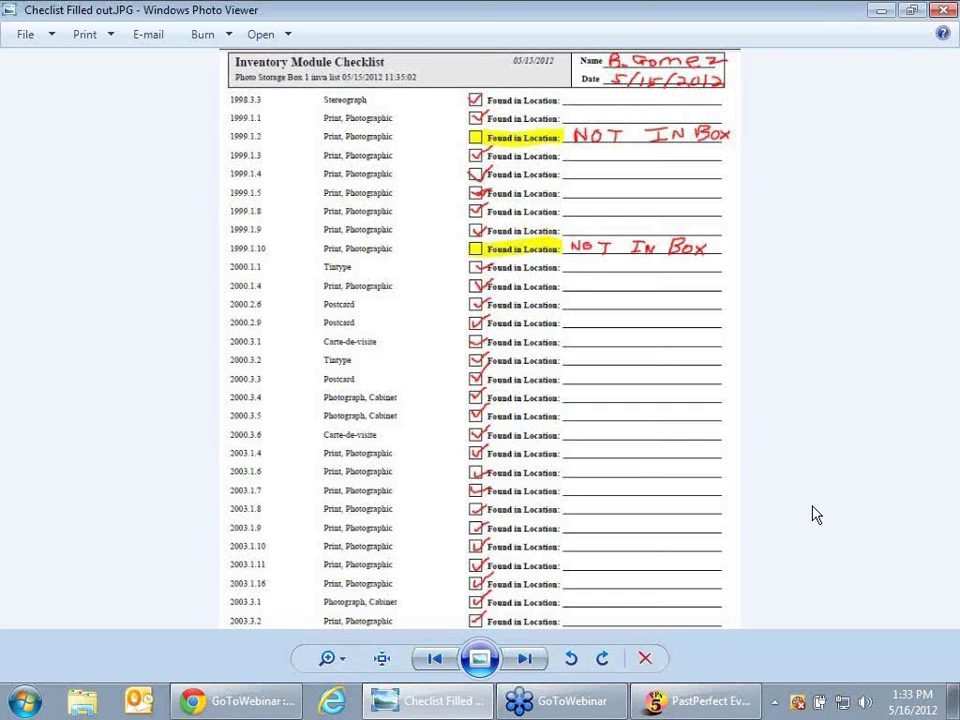
left_click(880, 14)
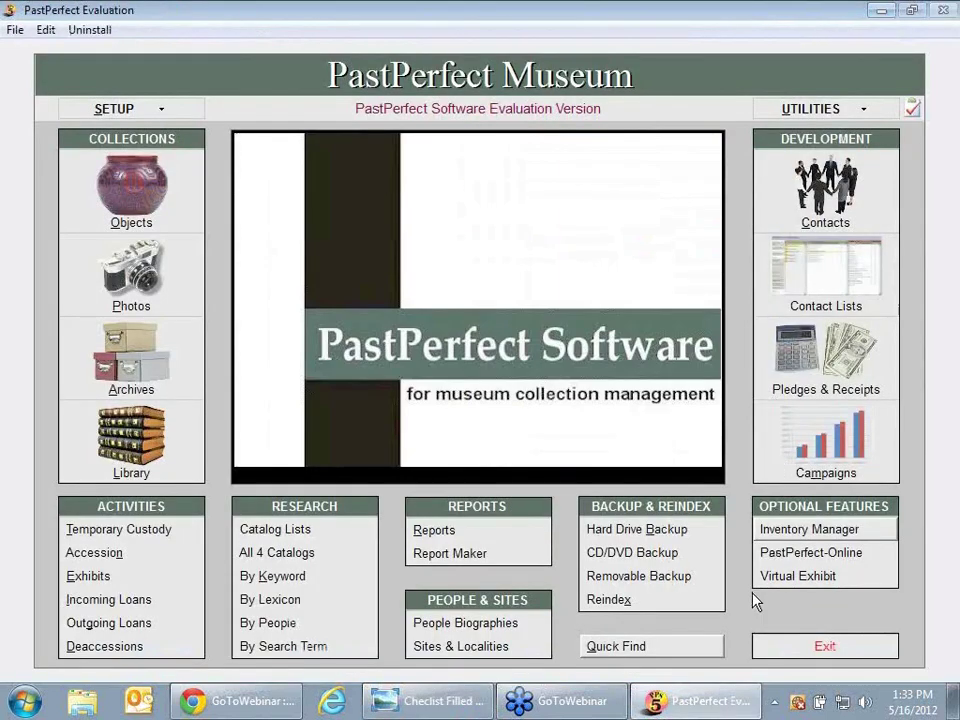
left_click(690, 651)
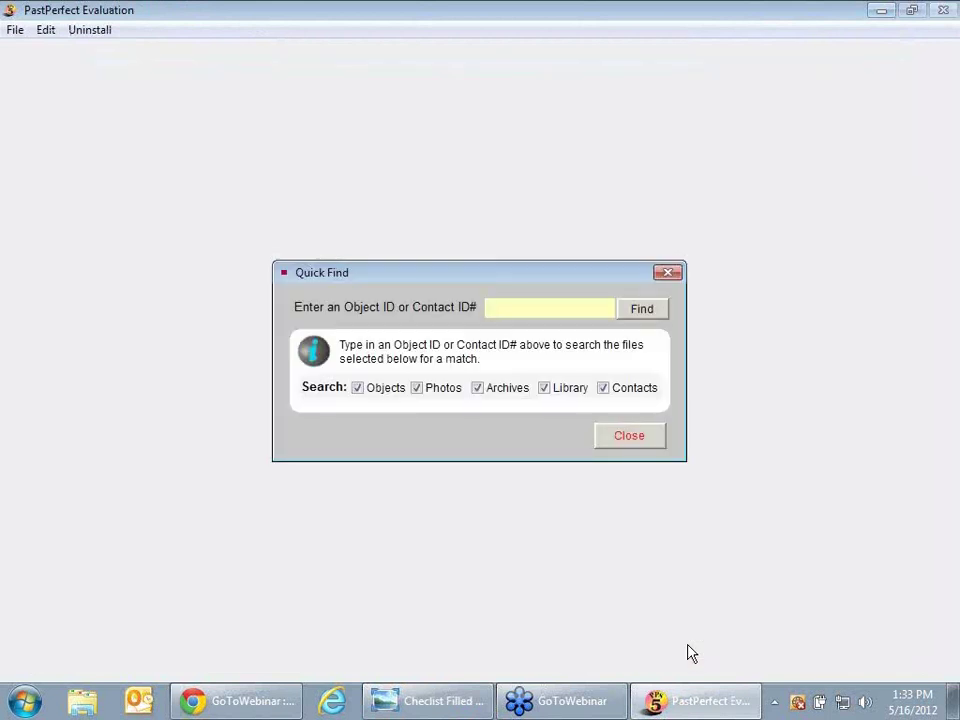
type("1999.1.2")
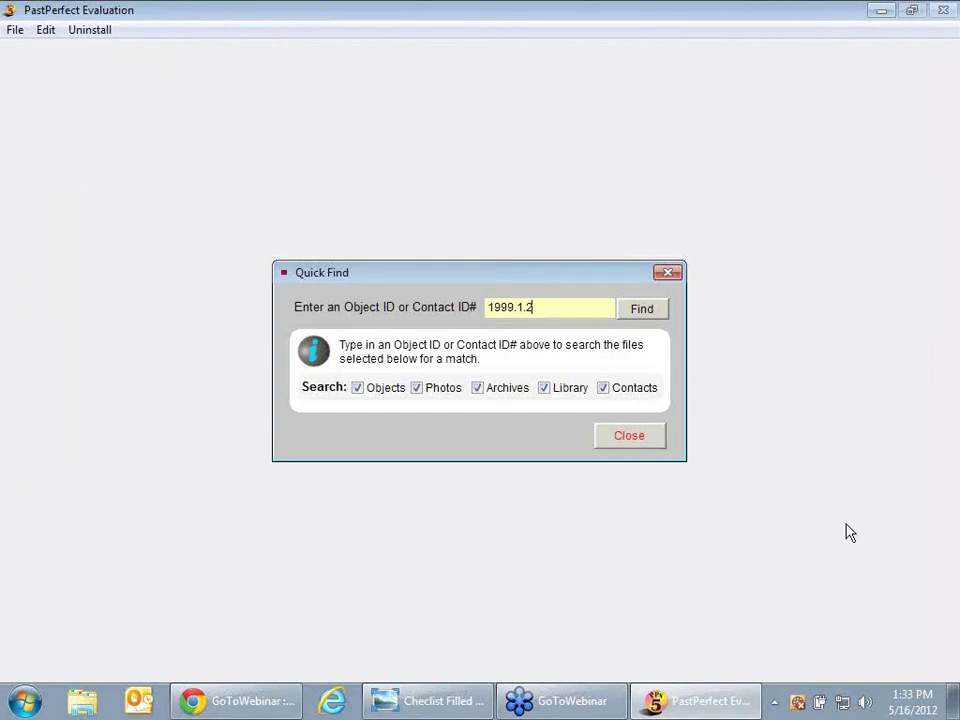
left_click(636, 314)
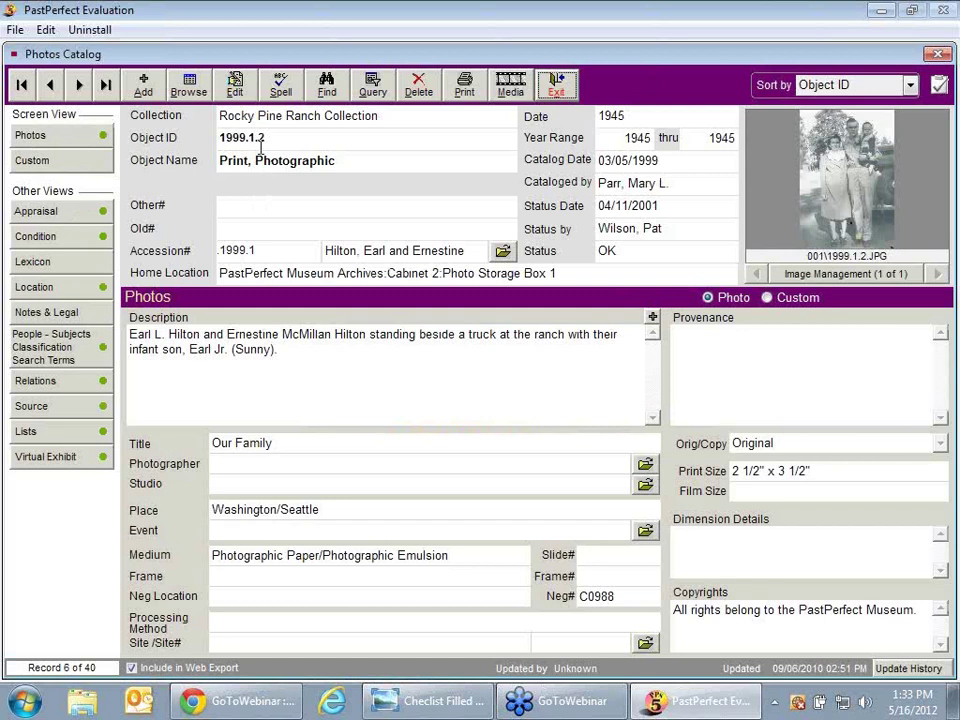
Step: Edit photo record 1999.1.2, setting the status date to 05/16/2012 and choosing the inventory taker's name for Status by
left_click(238, 96)
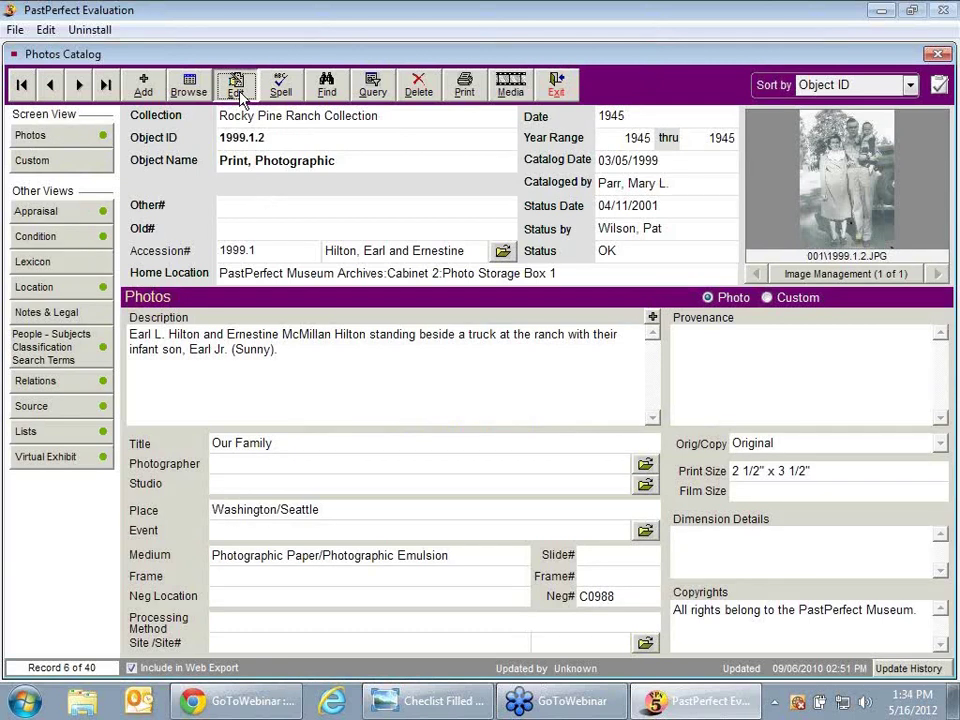
left_click(238, 96)
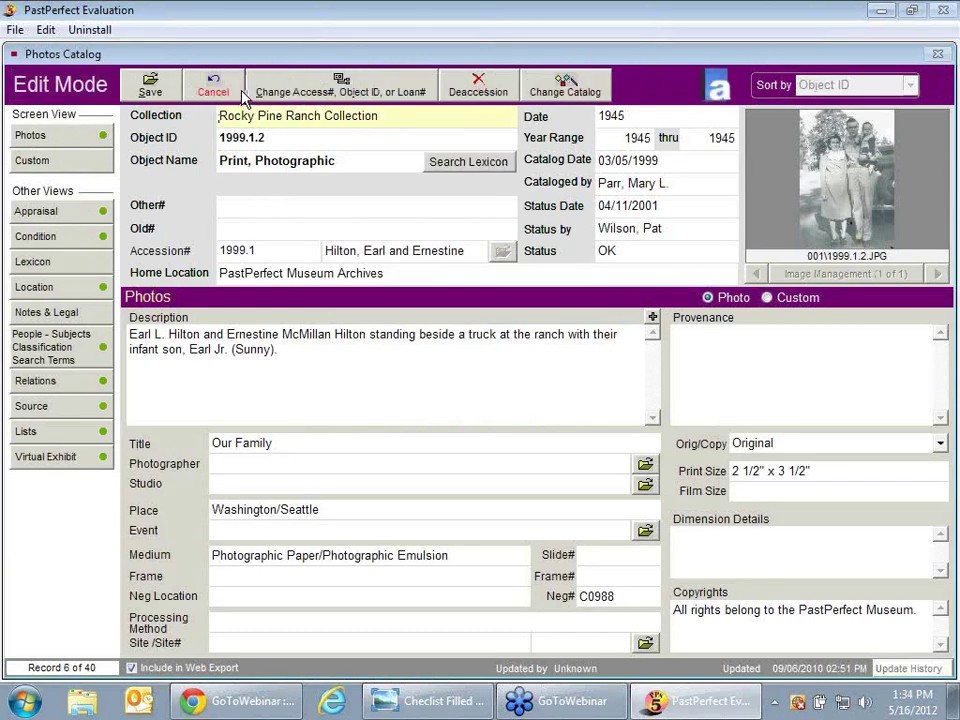
left_click(631, 207)
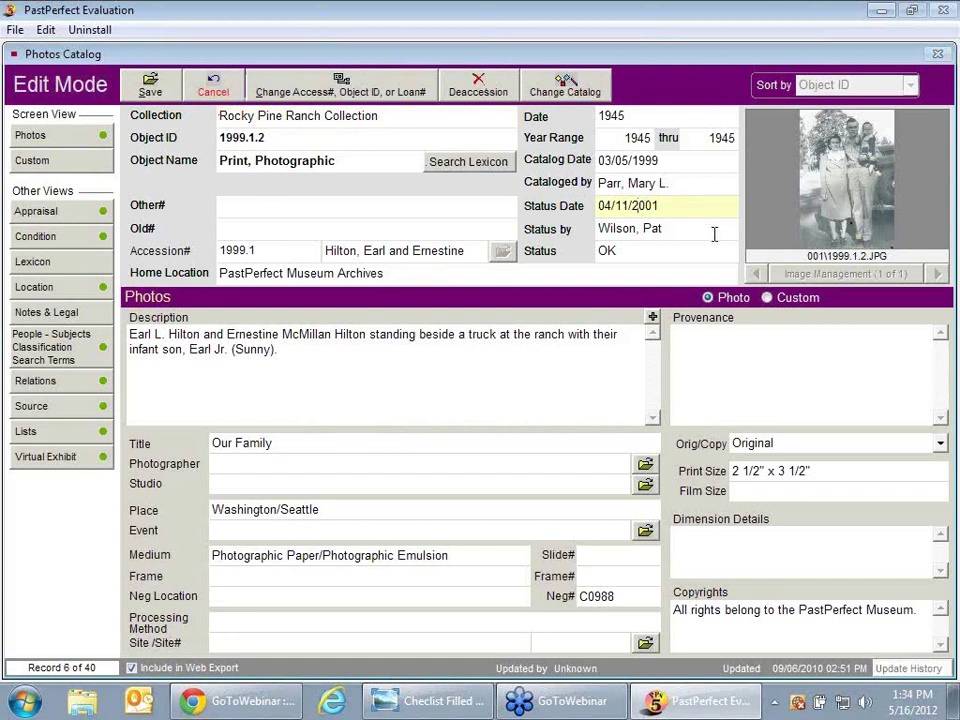
key("Tab")
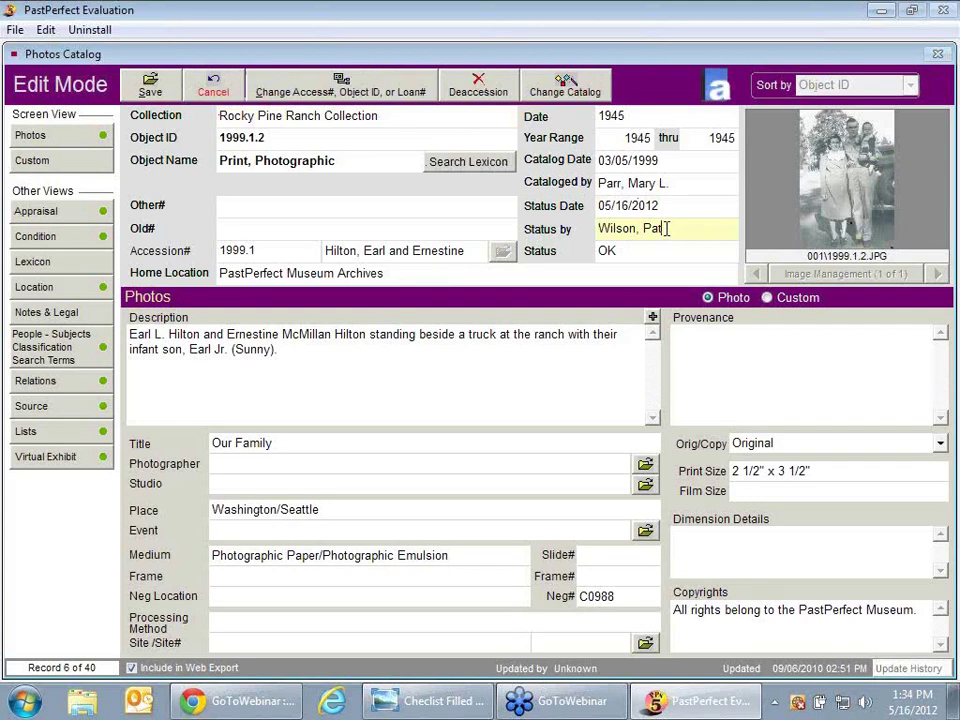
double_click(666, 228)
double_click(276, 157)
Step: Set the photo record's status to Missing INVN 2012 from the authority file
left_click(631, 251)
double_click(631, 251)
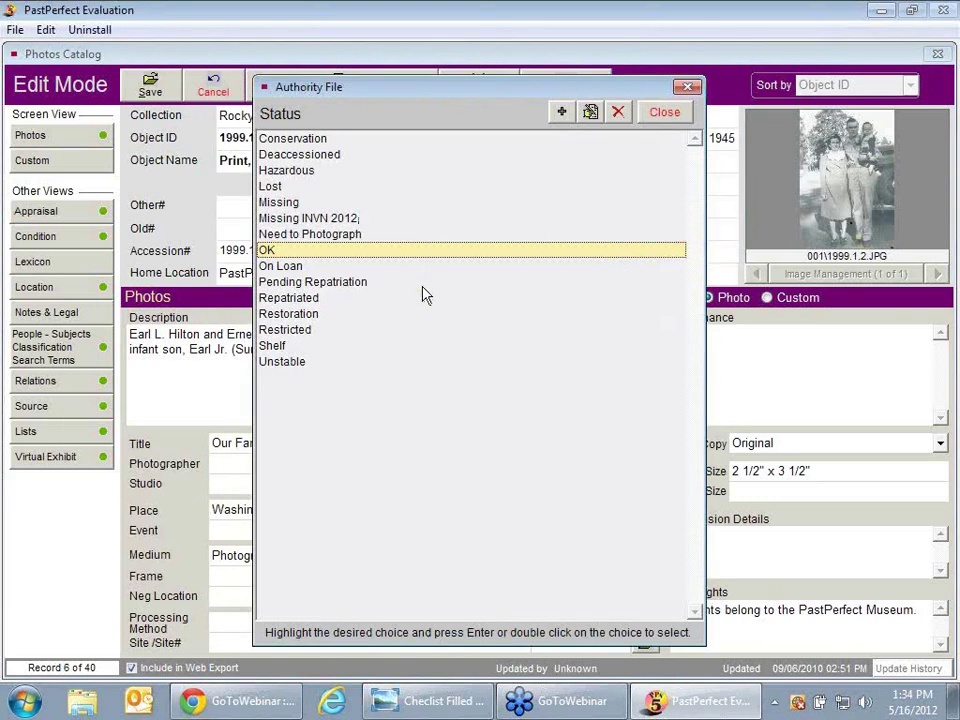
left_click(368, 220)
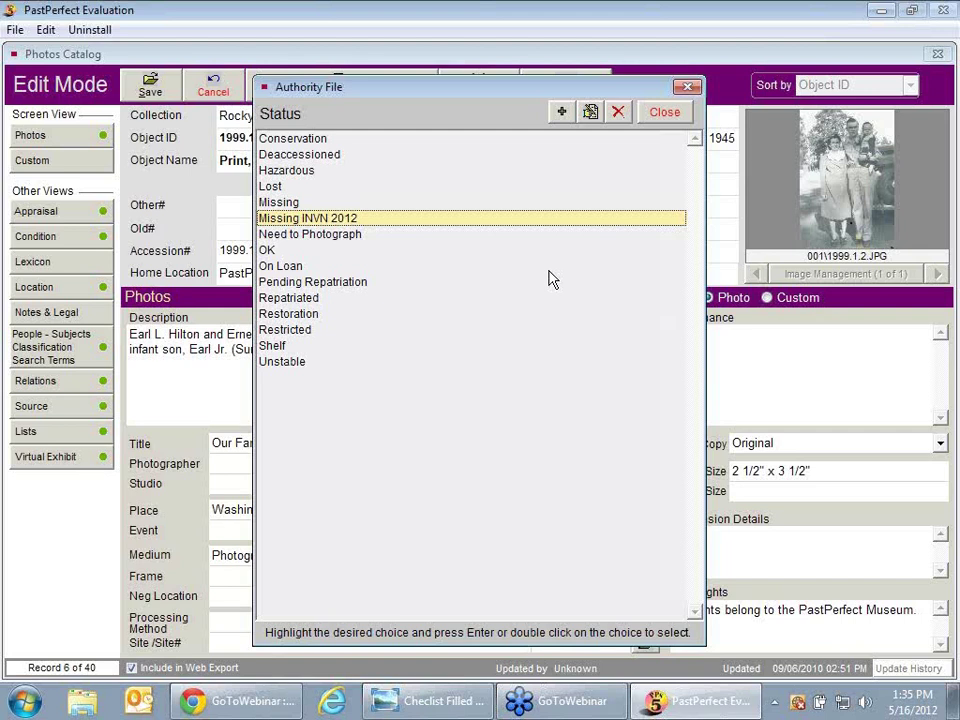
key("Return")
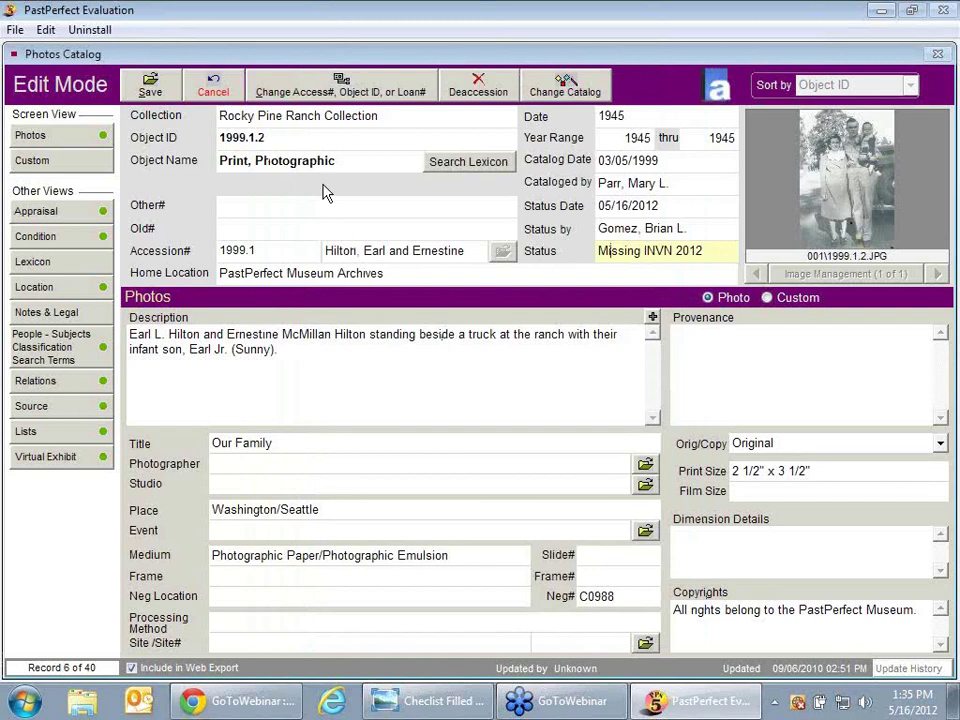
Step: Save the photo record and remove it from the Photo Storage Box 1 05/16/2012 13:29:03 list
left_click(166, 95)
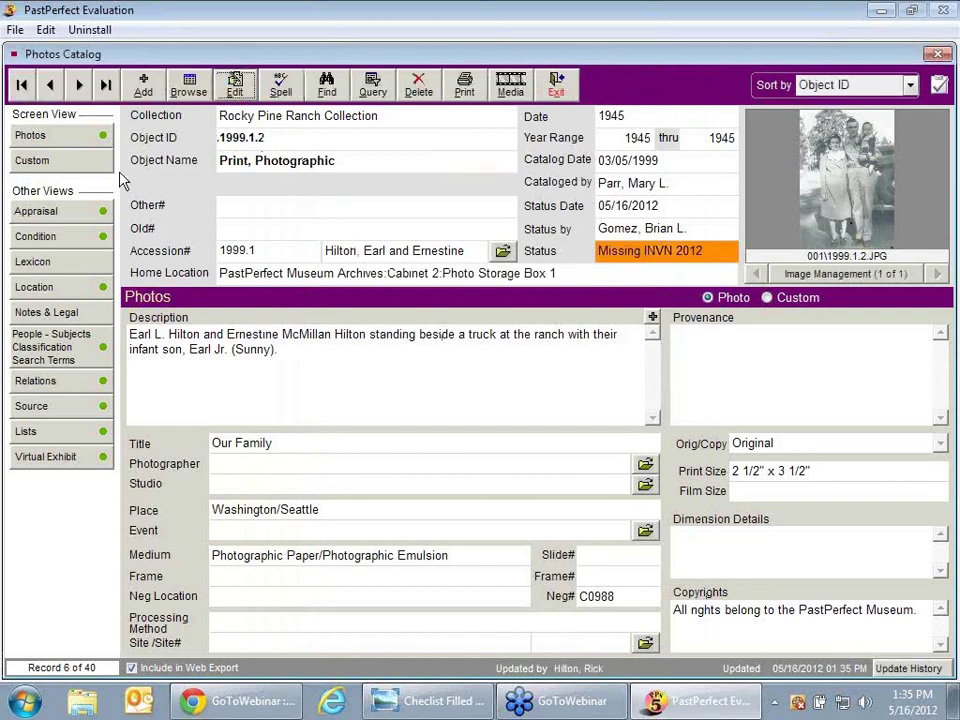
left_click(78, 440)
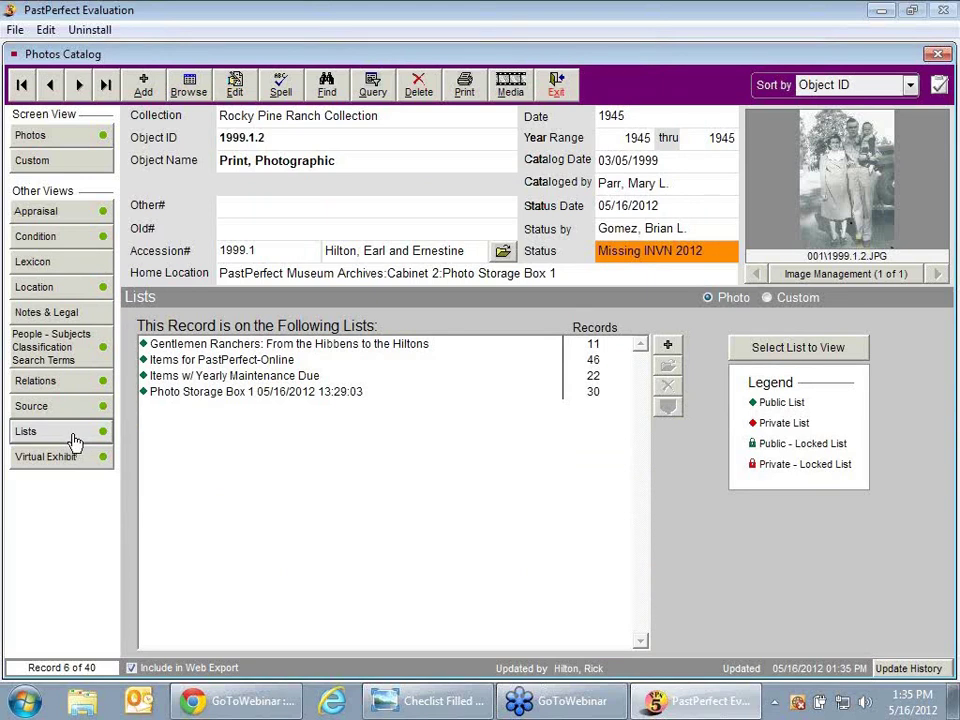
left_click(279, 393)
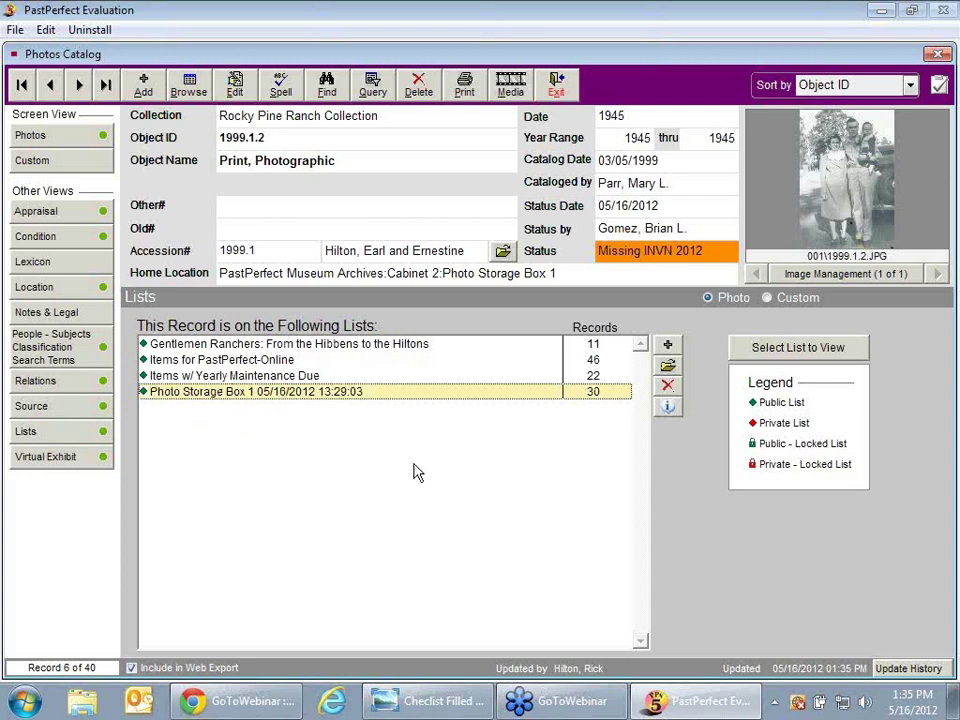
left_click(670, 392)
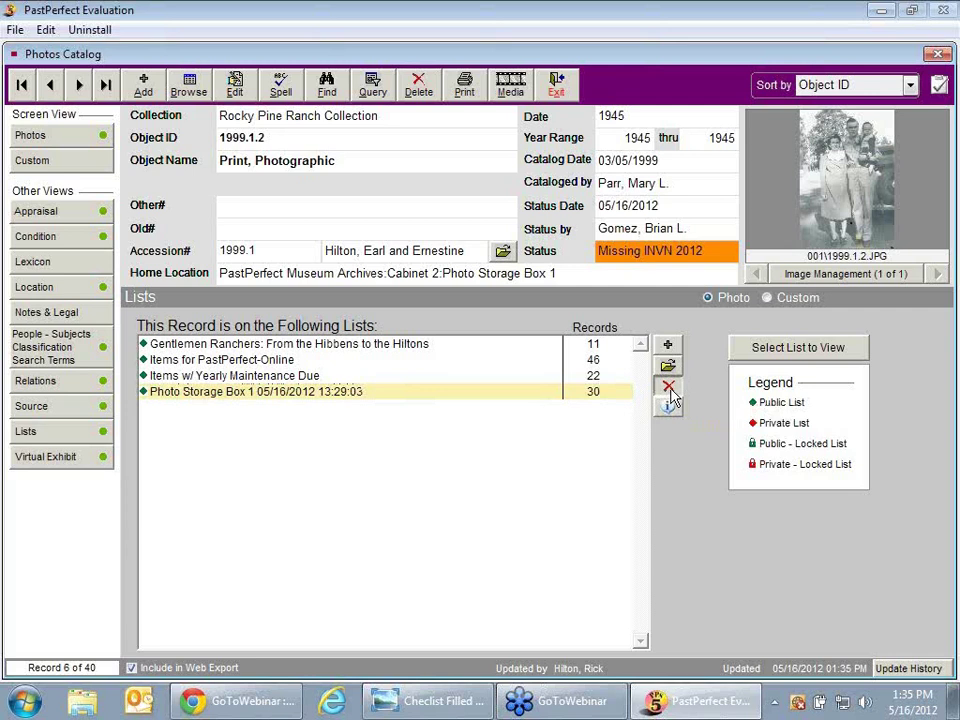
left_click(668, 389)
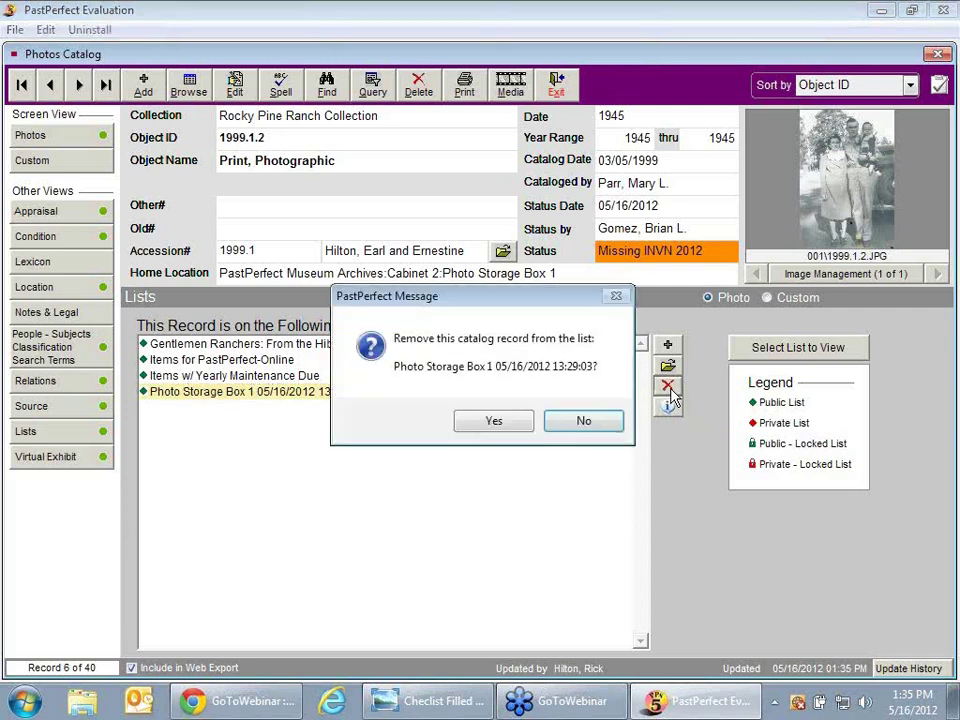
left_click(505, 423)
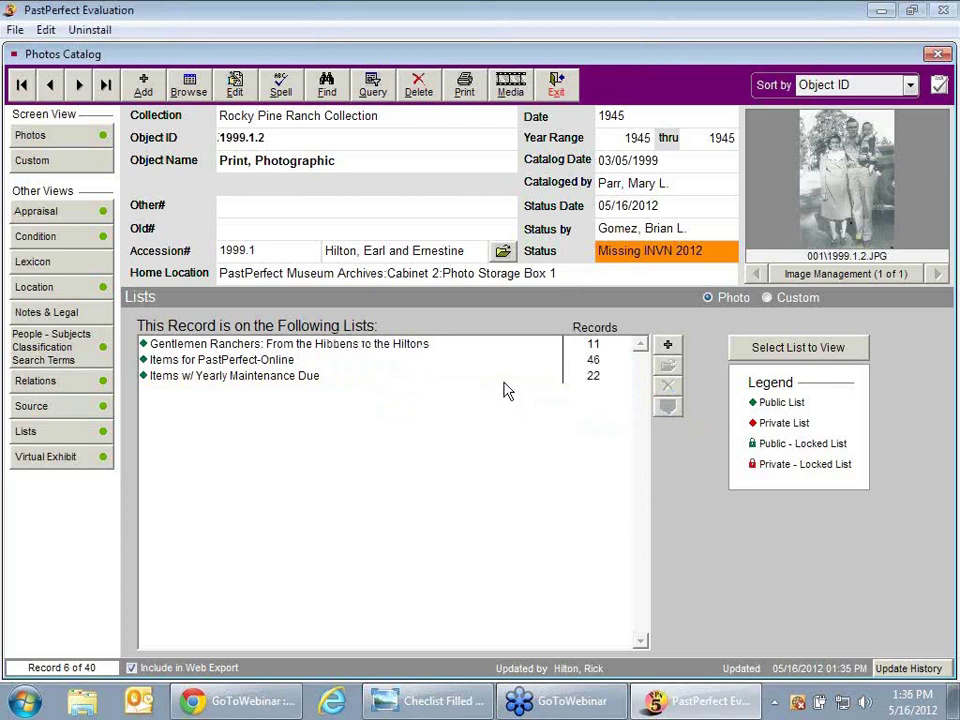
Step: Exit the photo record and open record 1999.1.10 with Quick Find
left_click(556, 90)
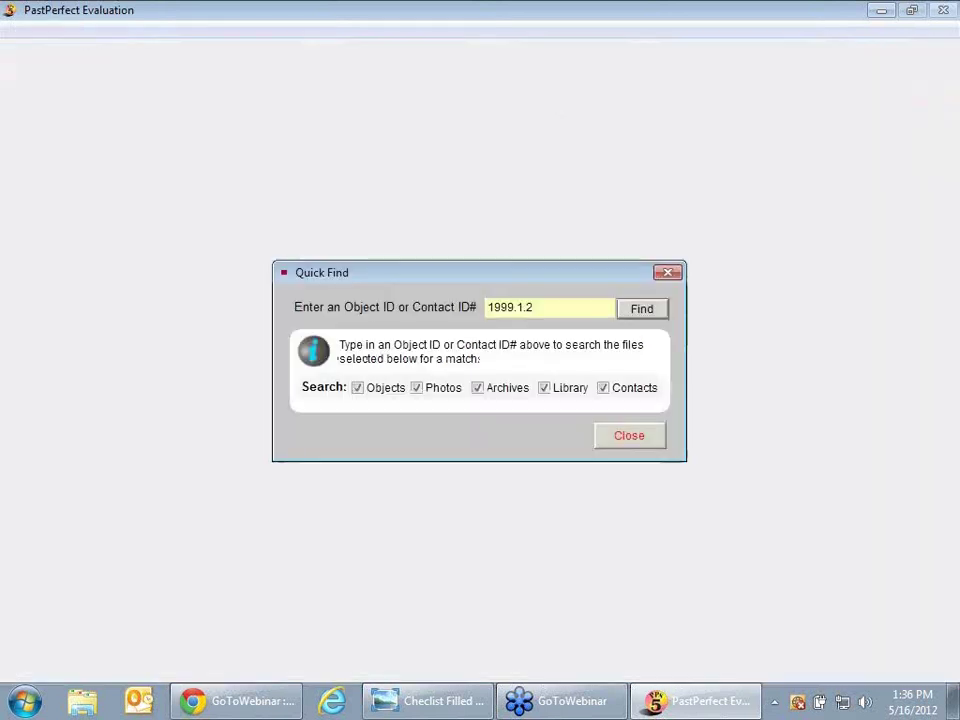
key("BackSpace")
type("1999.1.10")
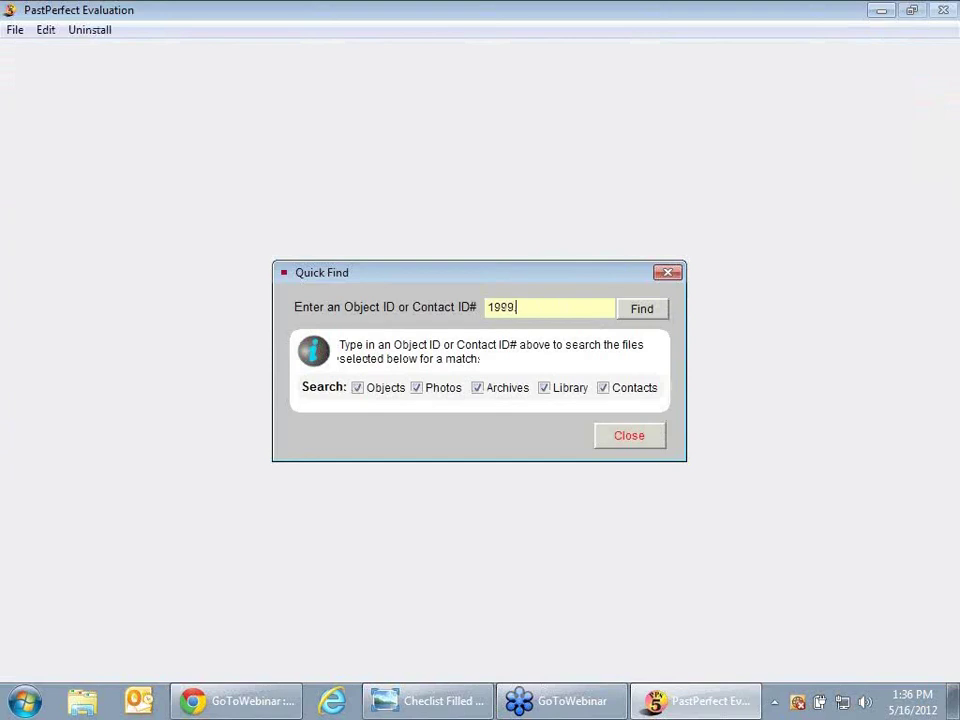
left_click(646, 314)
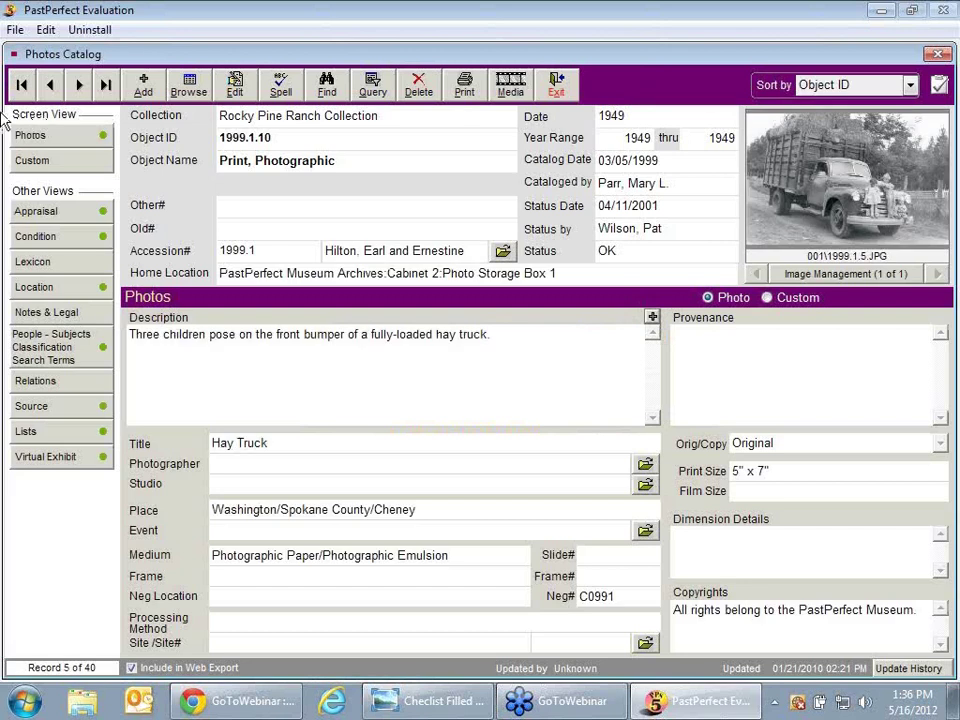
Step: Edit record 1999.1.10, setting the status date to 05/16/2012 and choosing the inventory taker's name for Status by
left_click(232, 88)
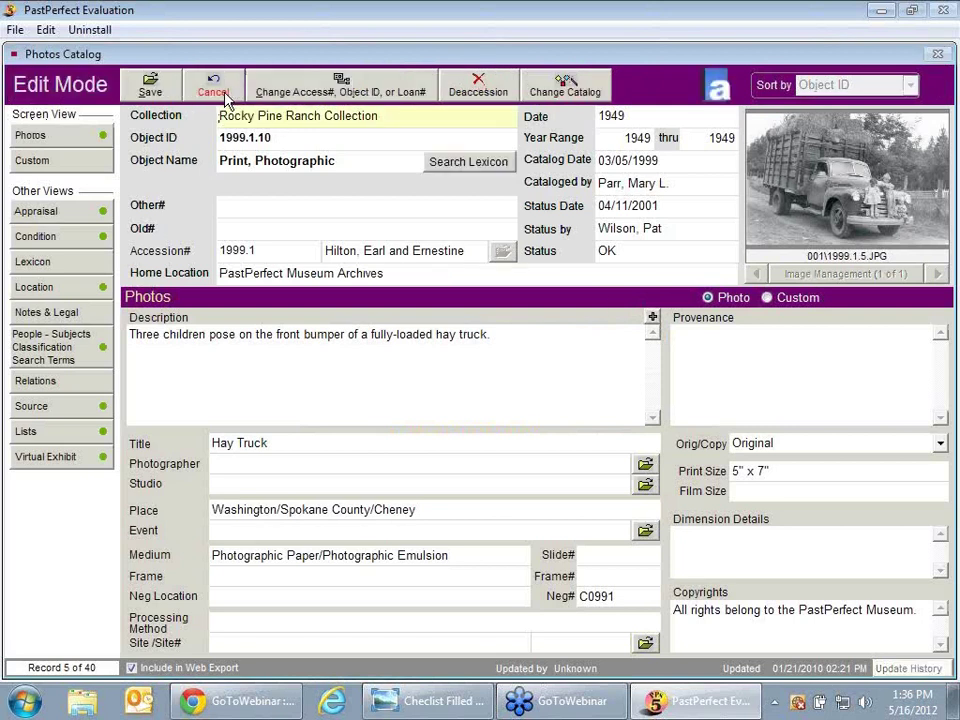
left_click(613, 205)
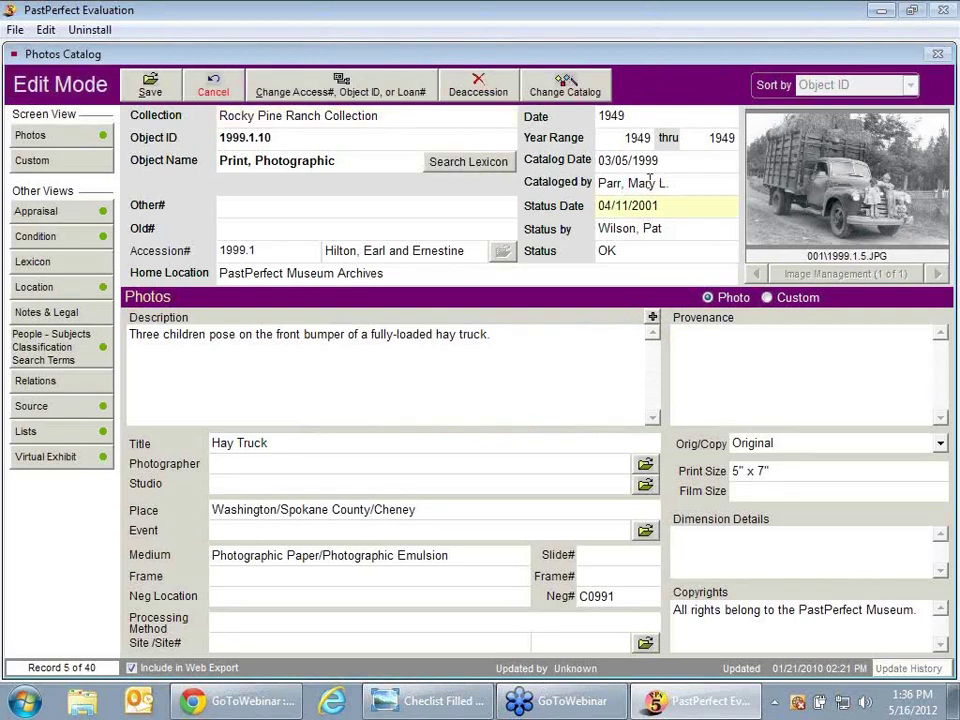
left_click(666, 229)
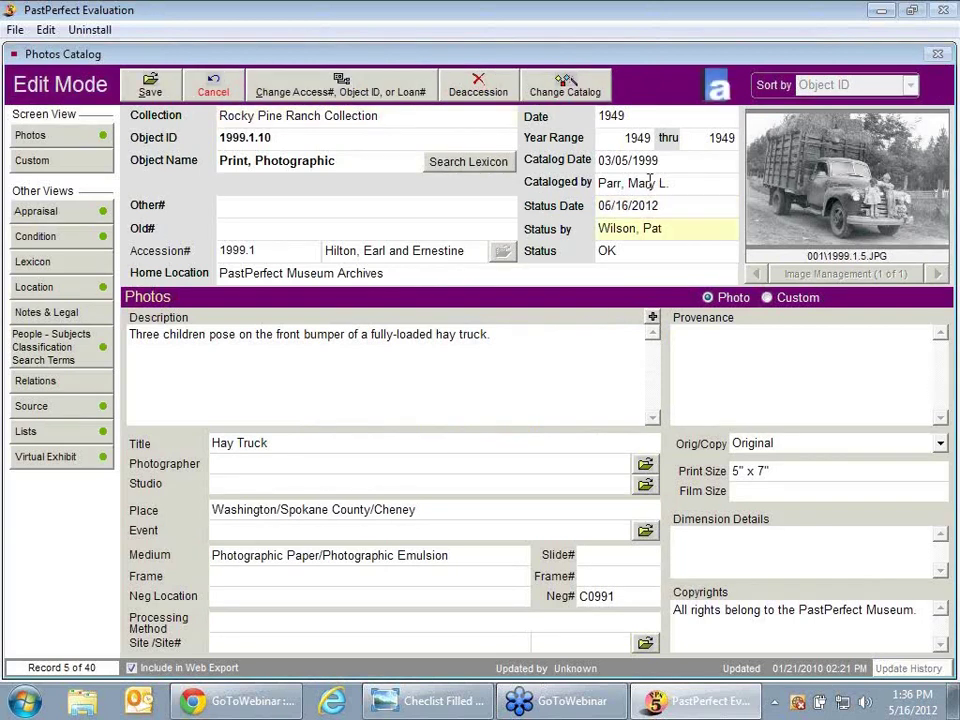
double_click(660, 236)
left_click(282, 166)
double_click(282, 158)
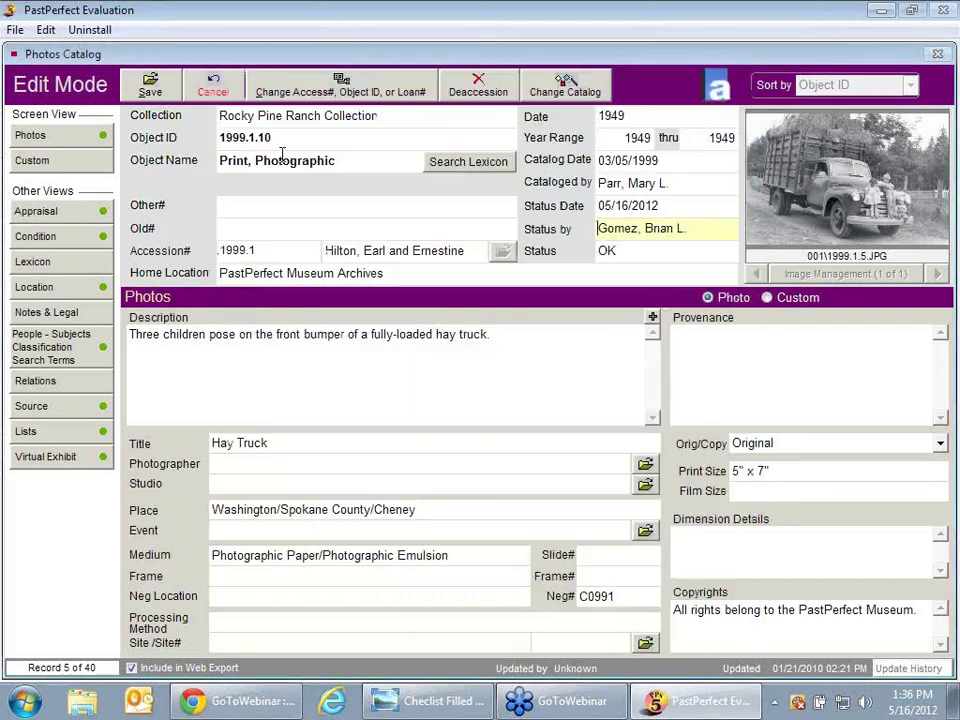
Step: Set the status of record 1999.1.10 to Missing INVN 2012 from the authority file and save the record
left_click(625, 250)
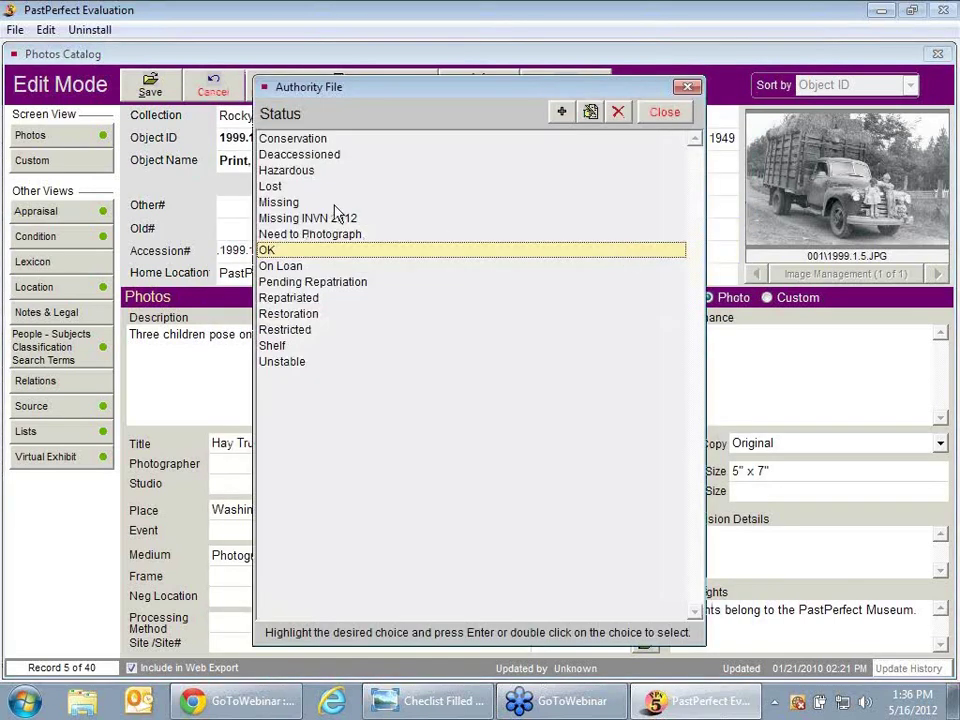
left_click(336, 216)
double_click(336, 216)
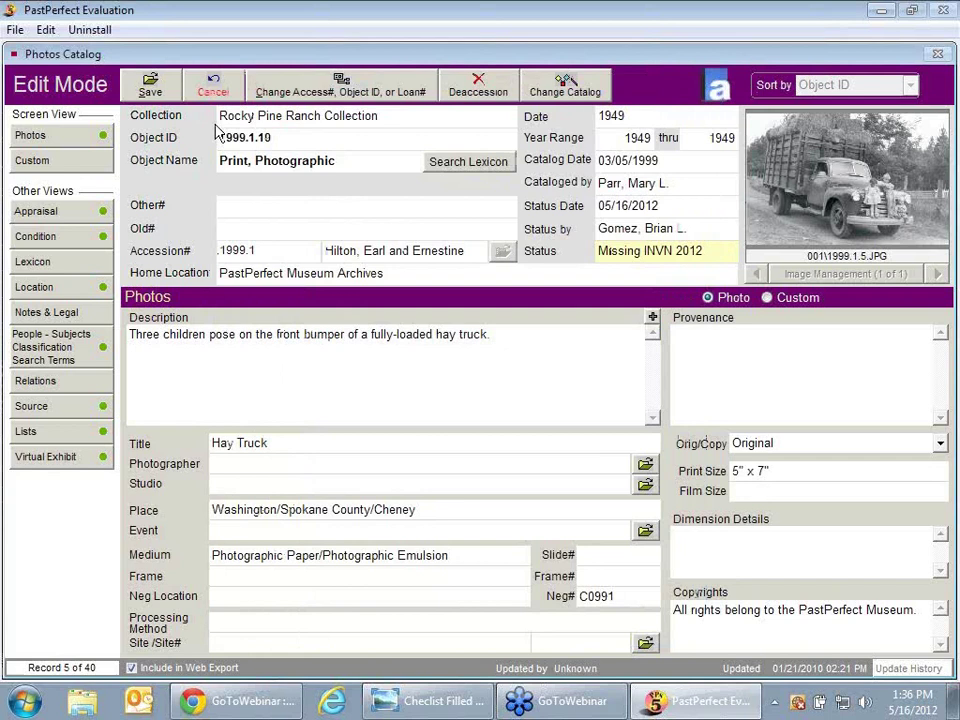
left_click(152, 88)
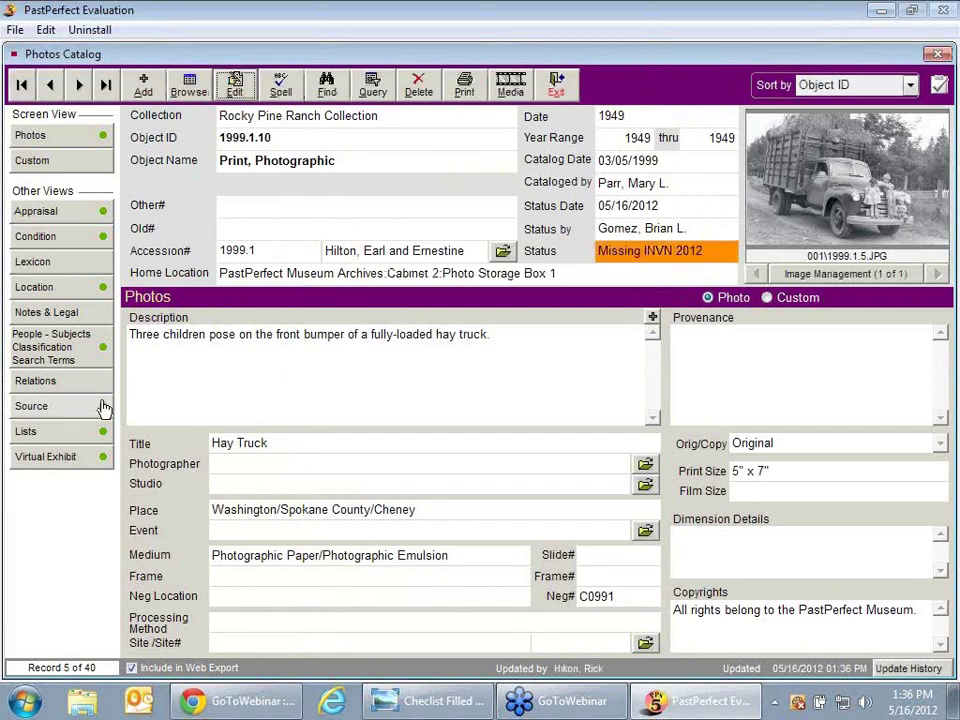
Step: Remove record 1999.1.10 from the Photo Storage Box 1 05/16/2012 13:29:03 list and return to the main screen
left_click(87, 440)
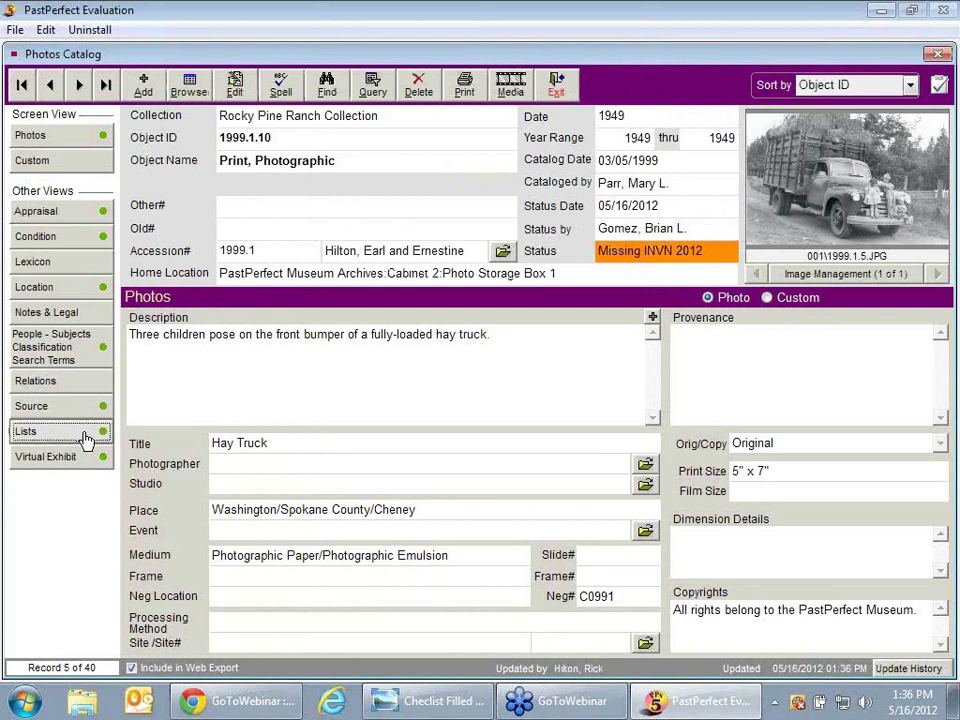
left_click(268, 395)
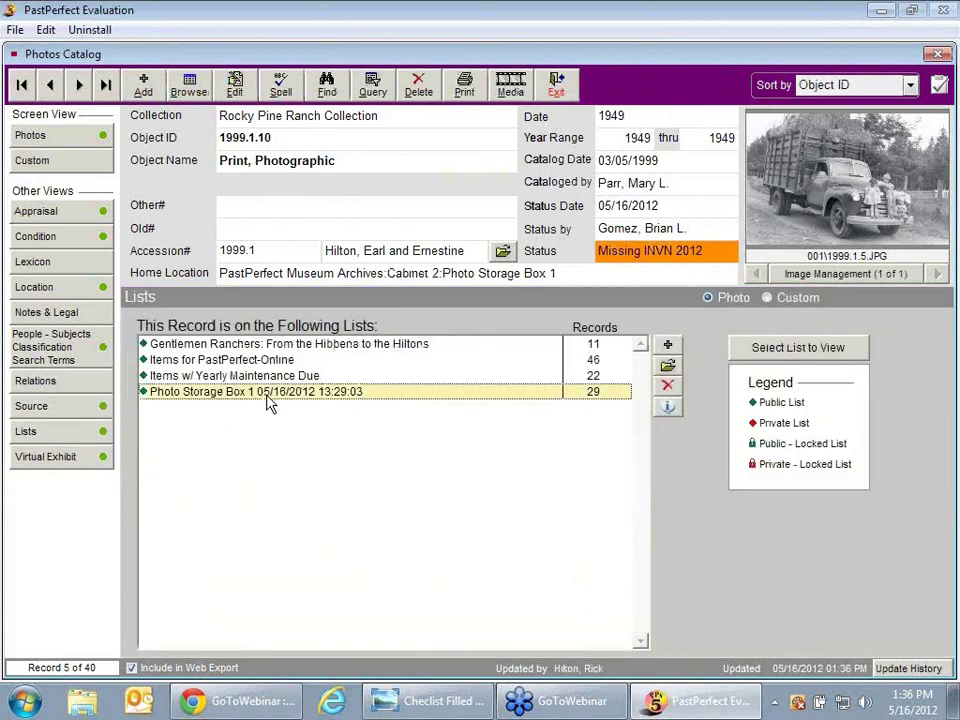
left_click(670, 388)
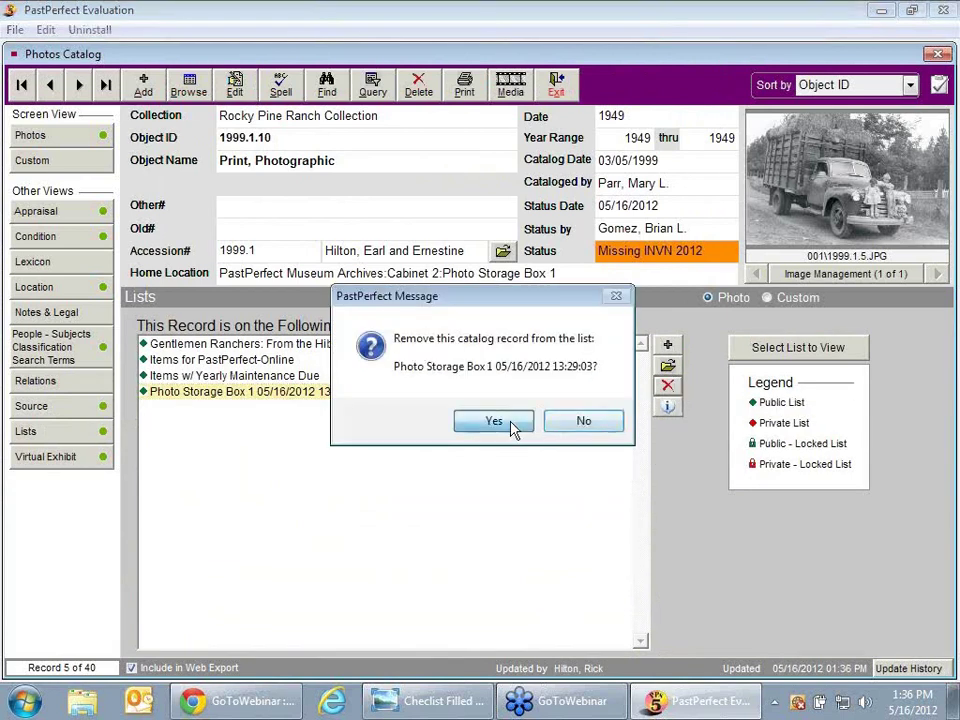
left_click(495, 420)
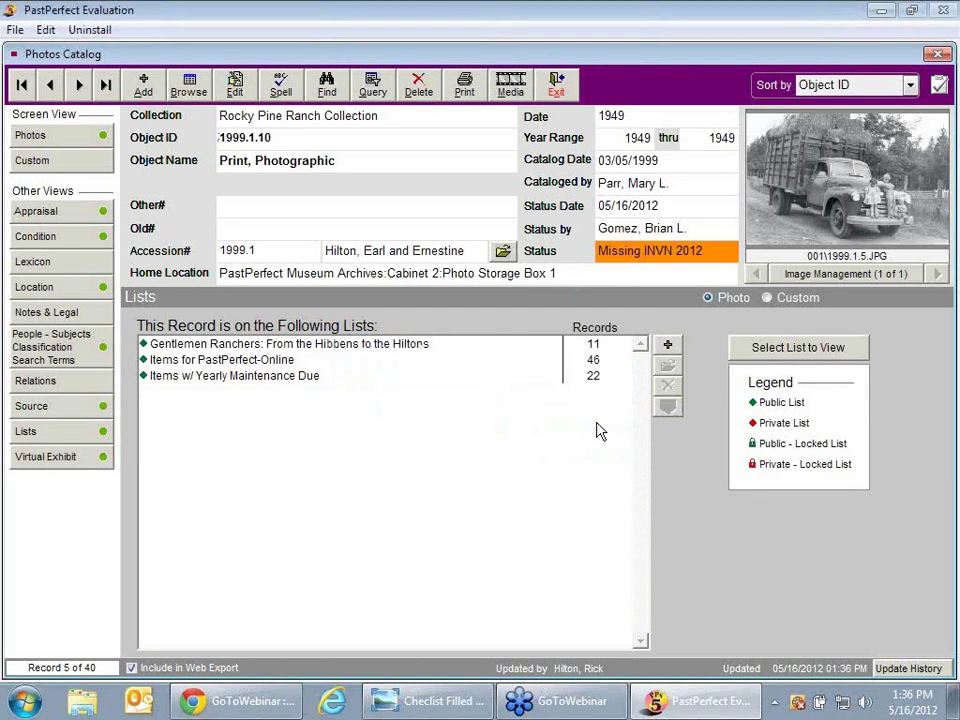
left_click(556, 88)
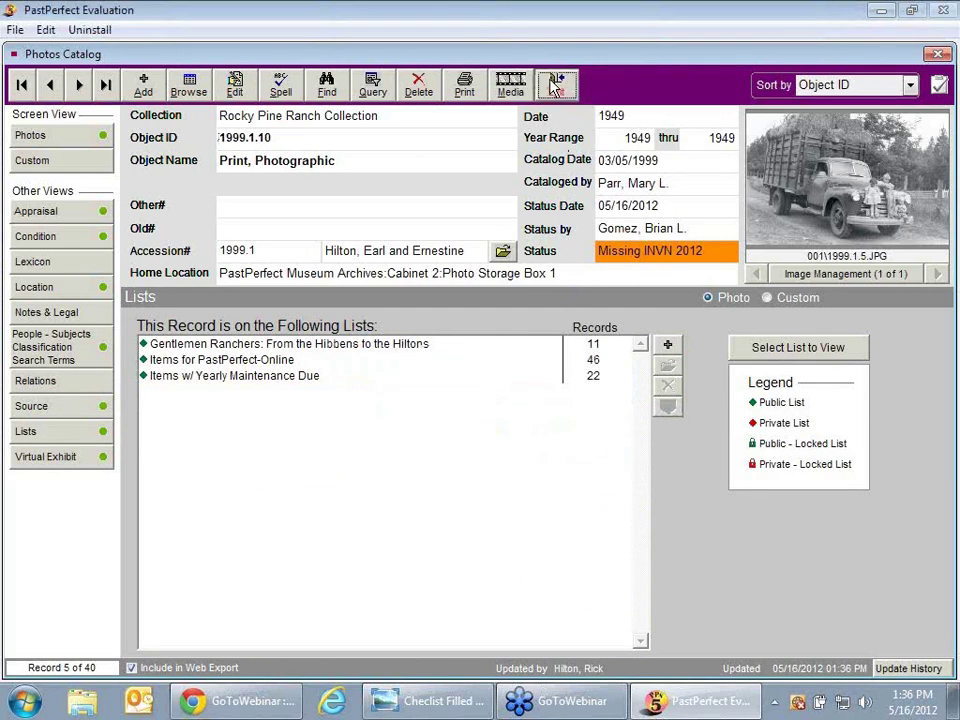
left_click(632, 437)
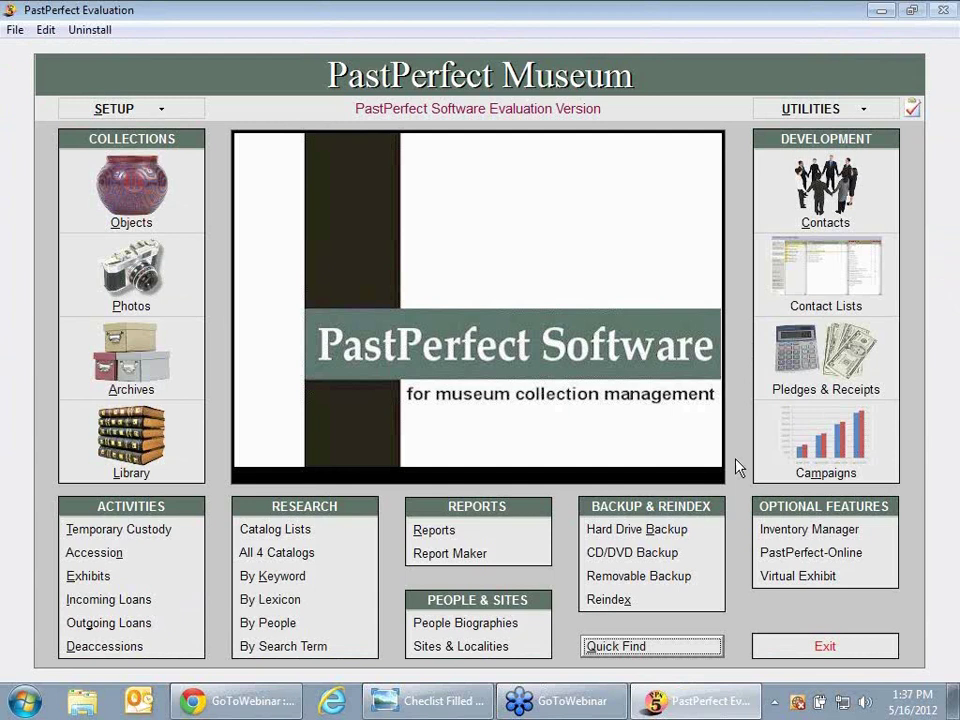
Step: Open the Photo Storage Box 1 05/16/2012 13:29:03 list from the Inventory Control folder of the catalog lists
left_click(340, 535)
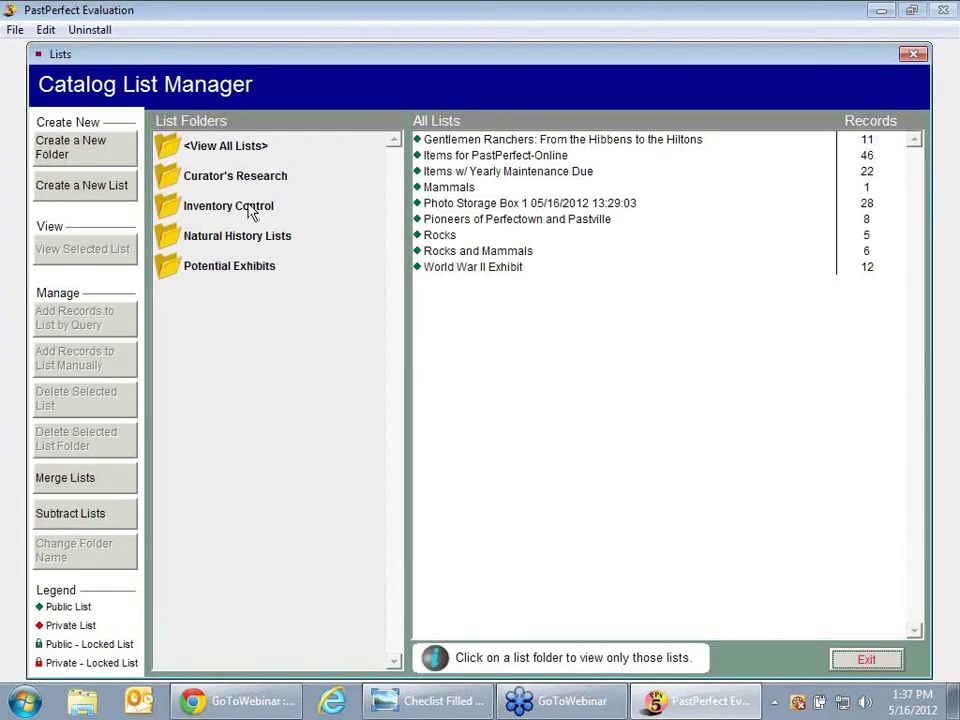
left_click(251, 211)
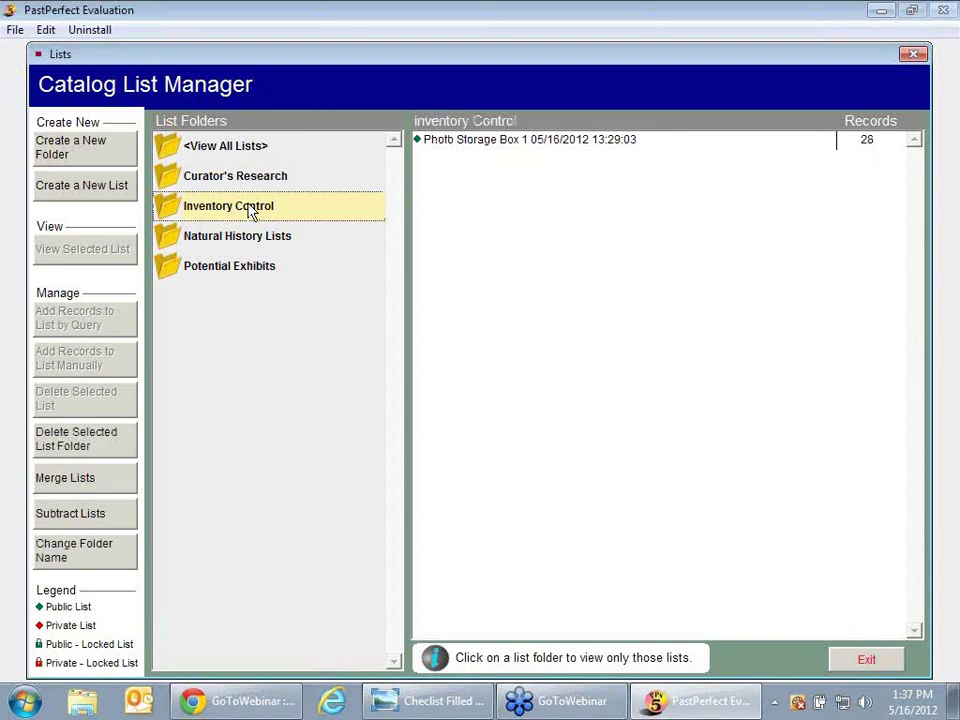
left_click(523, 150)
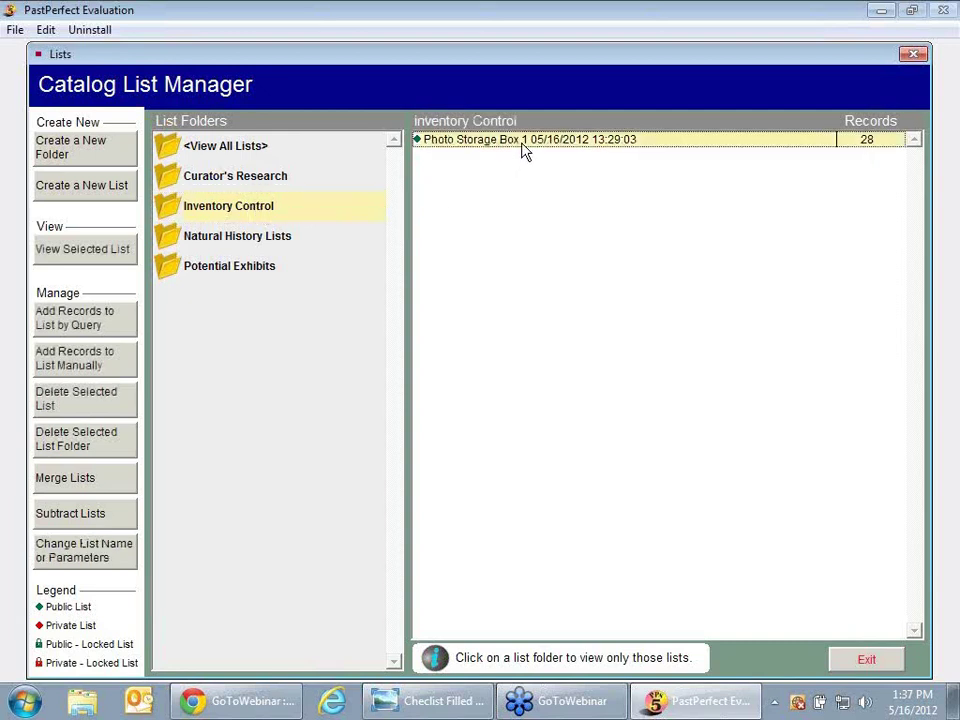
double_click(523, 150)
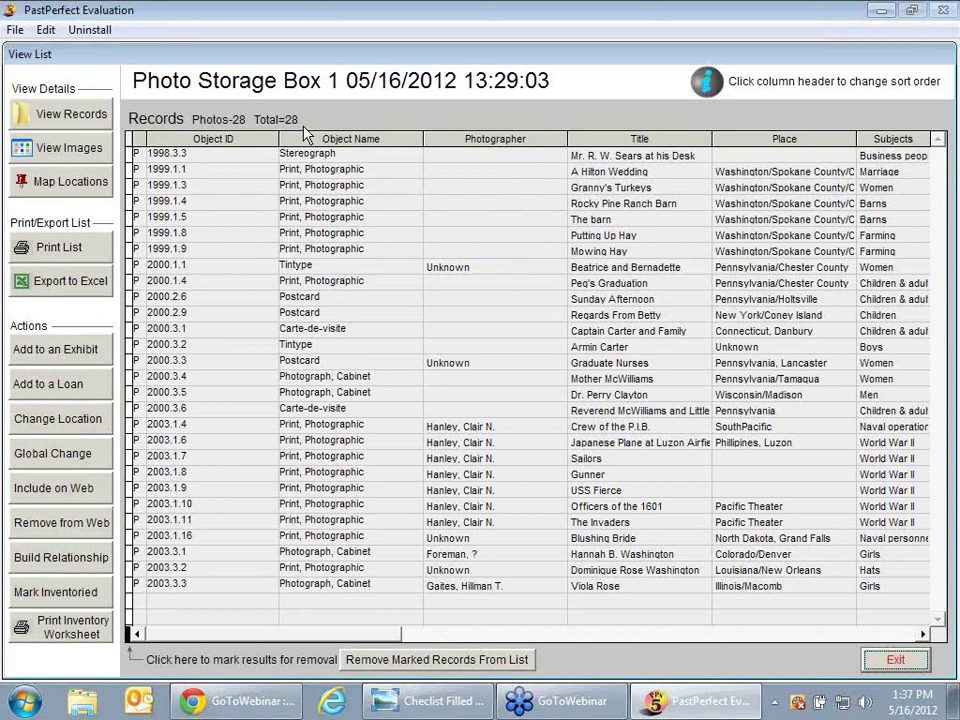
Step: Mark all records on the list as inventoried on 05/16/2012, choosing the inventory taker's name for Inventoried by
left_click(70, 598)
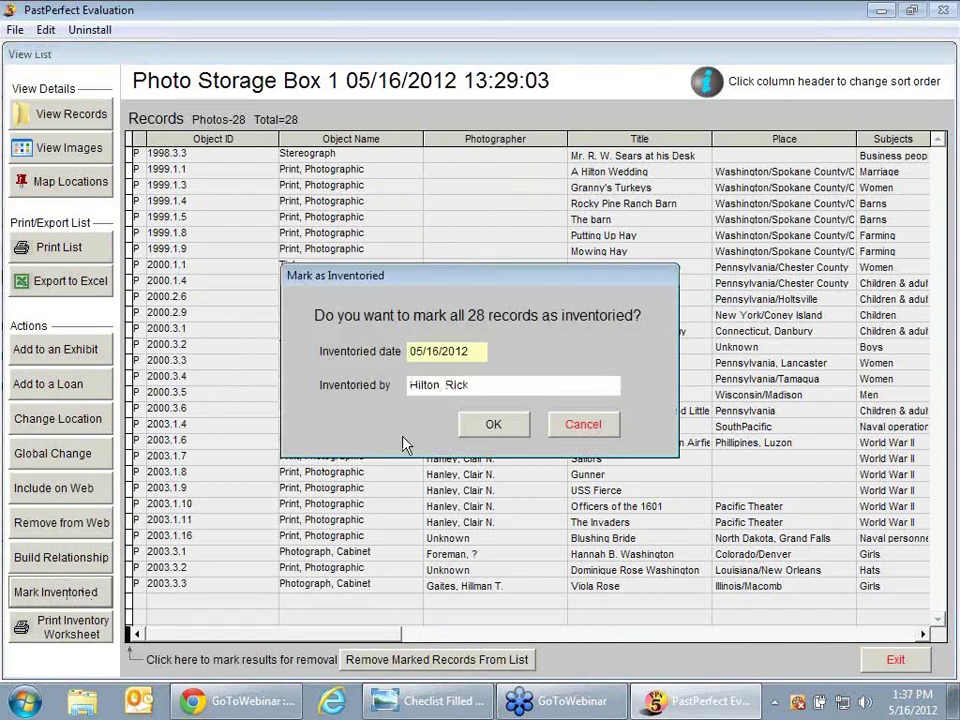
left_click(489, 386)
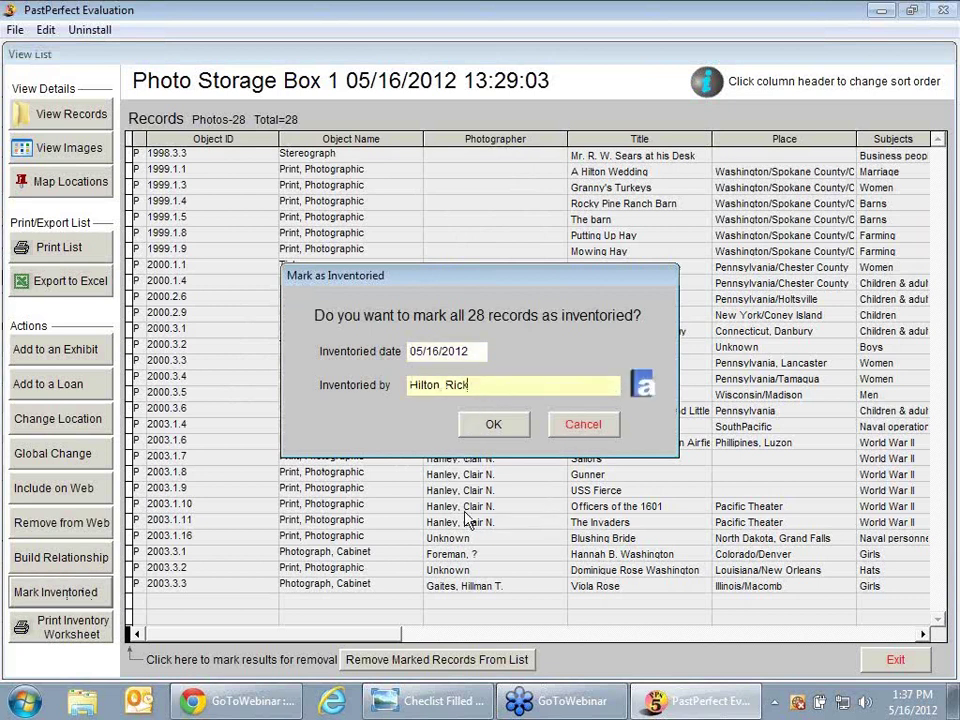
double_click(478, 386)
double_click(266, 160)
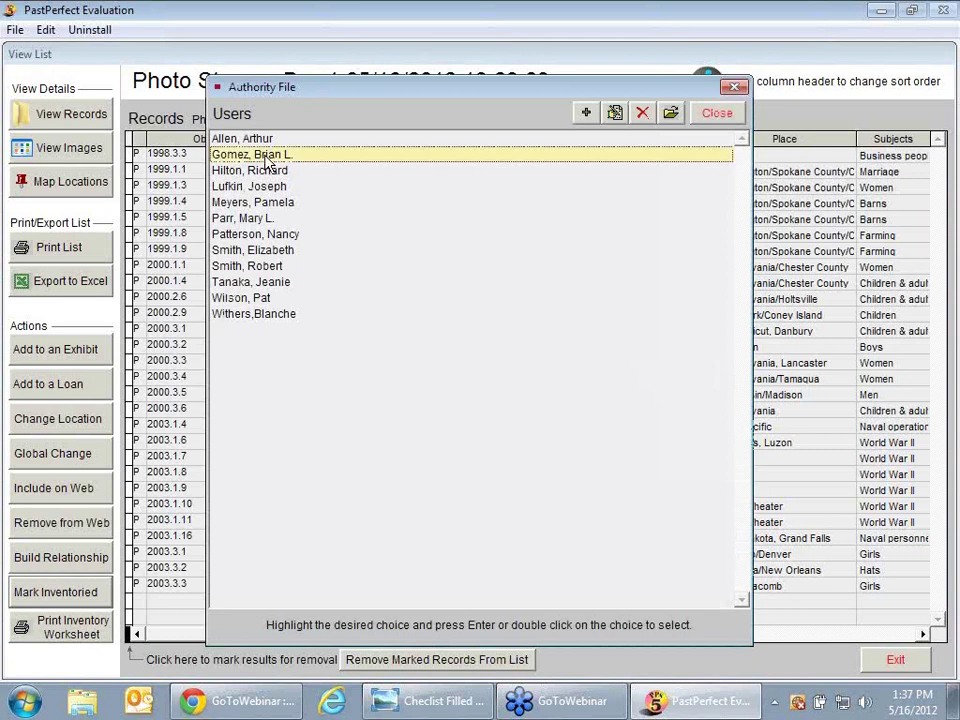
left_click(493, 427)
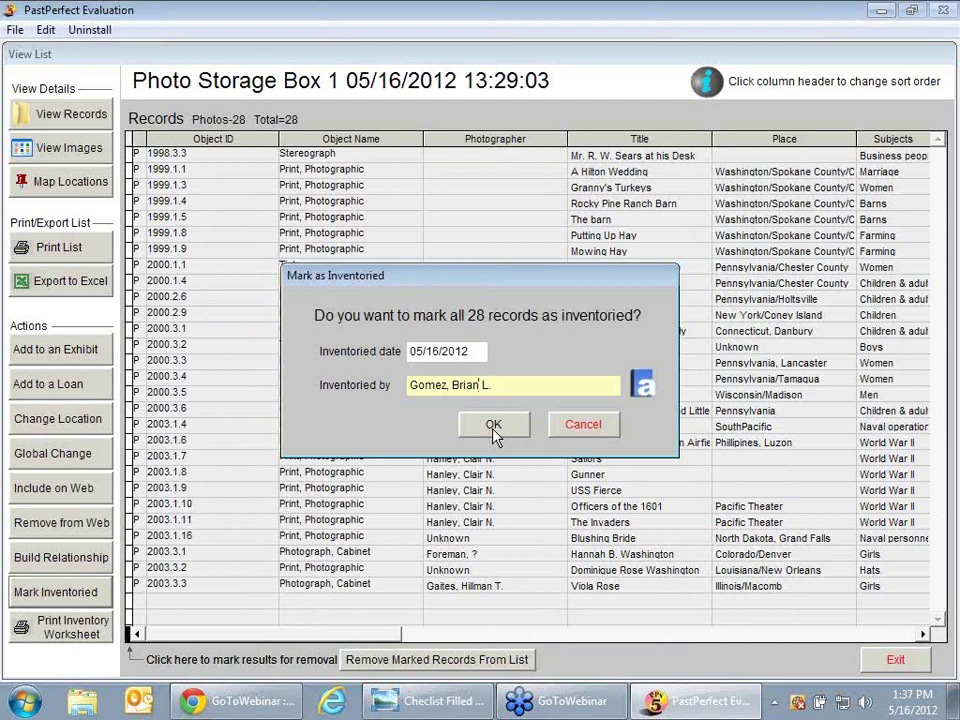
left_click(494, 428)
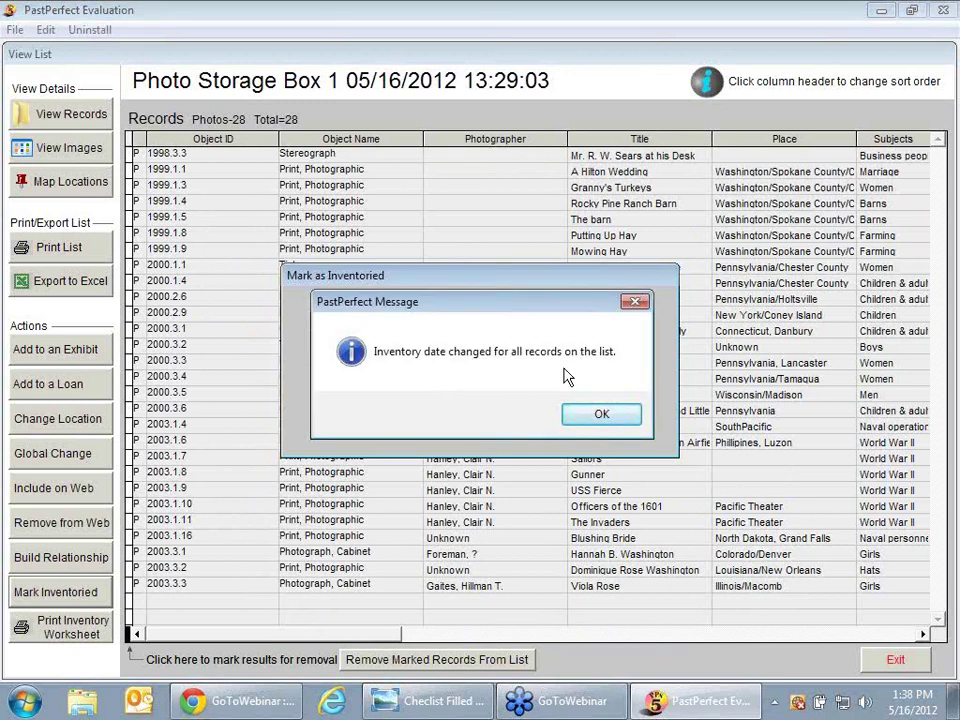
left_click(602, 415)
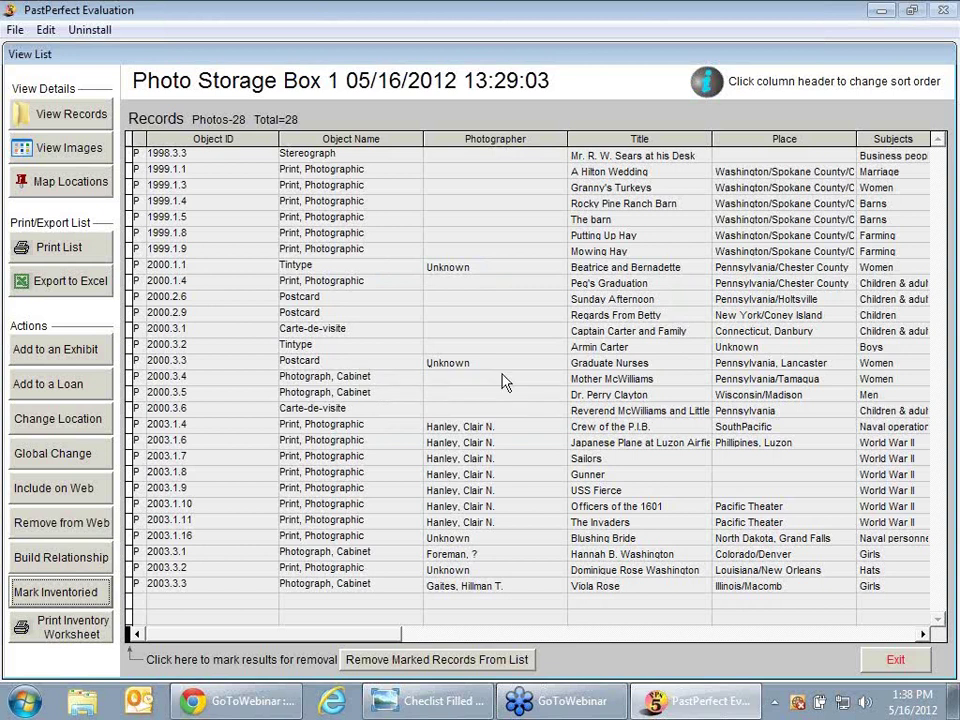
Step: Exit the list and the Catalog List Manager, and minimize PastPerfect to show the desktop
left_click(893, 660)
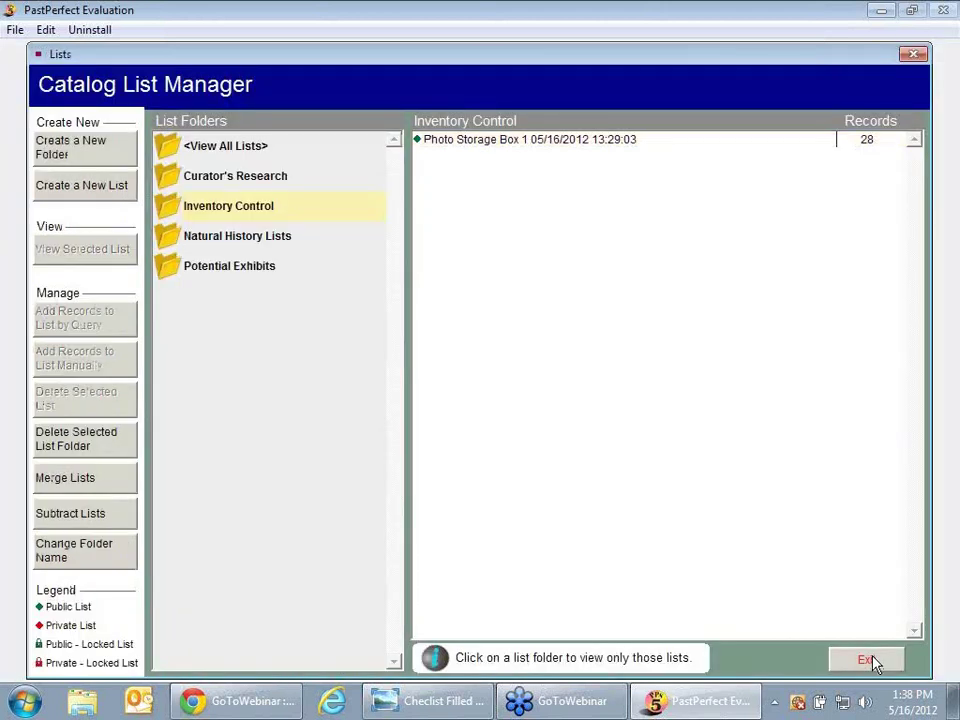
left_click(866, 660)
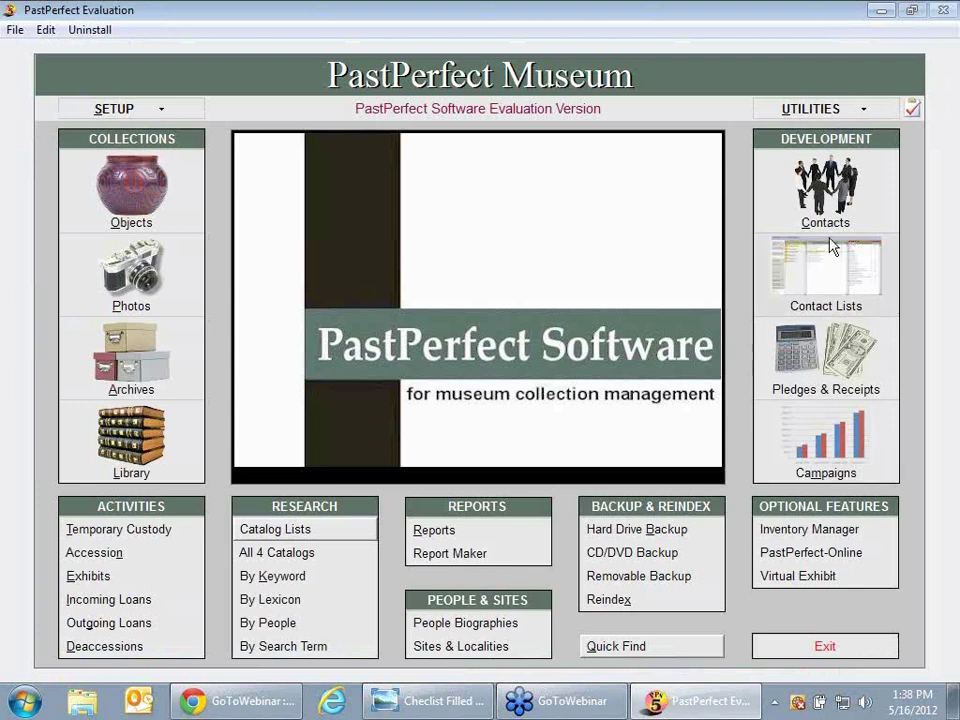
left_click(881, 12)
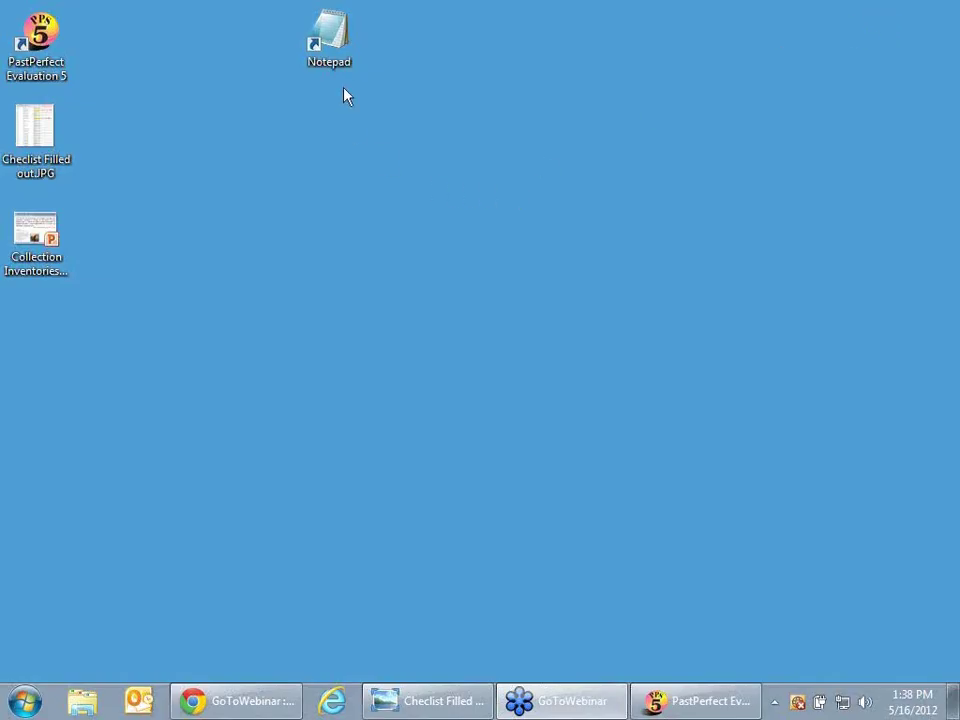
Step: Open Notepad and list the object IDs 2003.3.1, 2003.3.3, 2000.3.3, 2000.002.0003 and 2000.002.0004, one per line
double_click(331, 47)
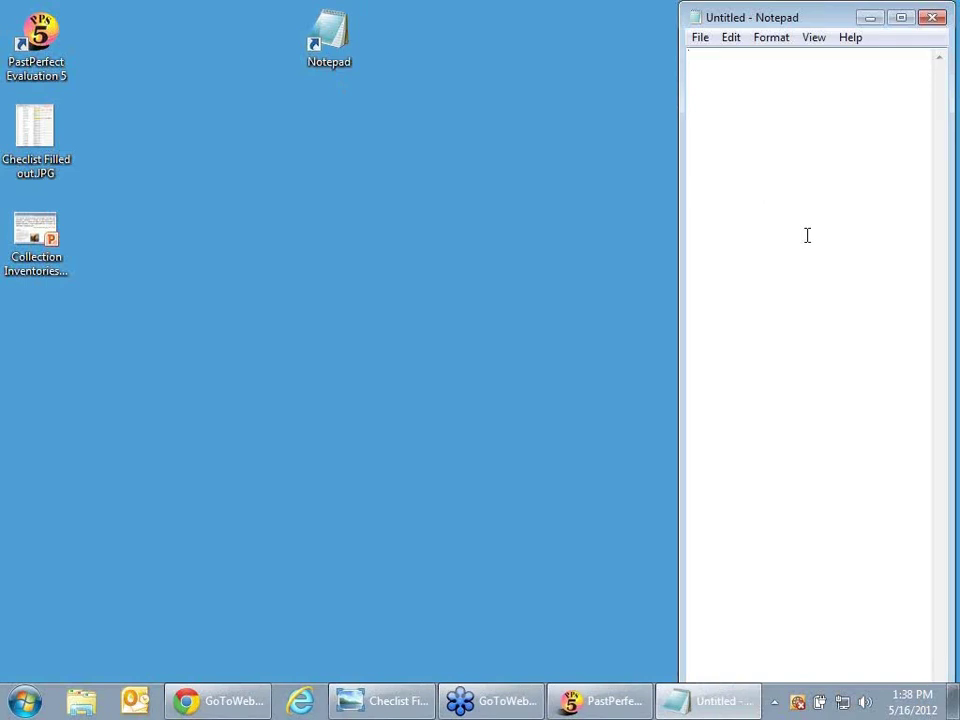
type("2003.3.1")
key("Return")
type("2003")
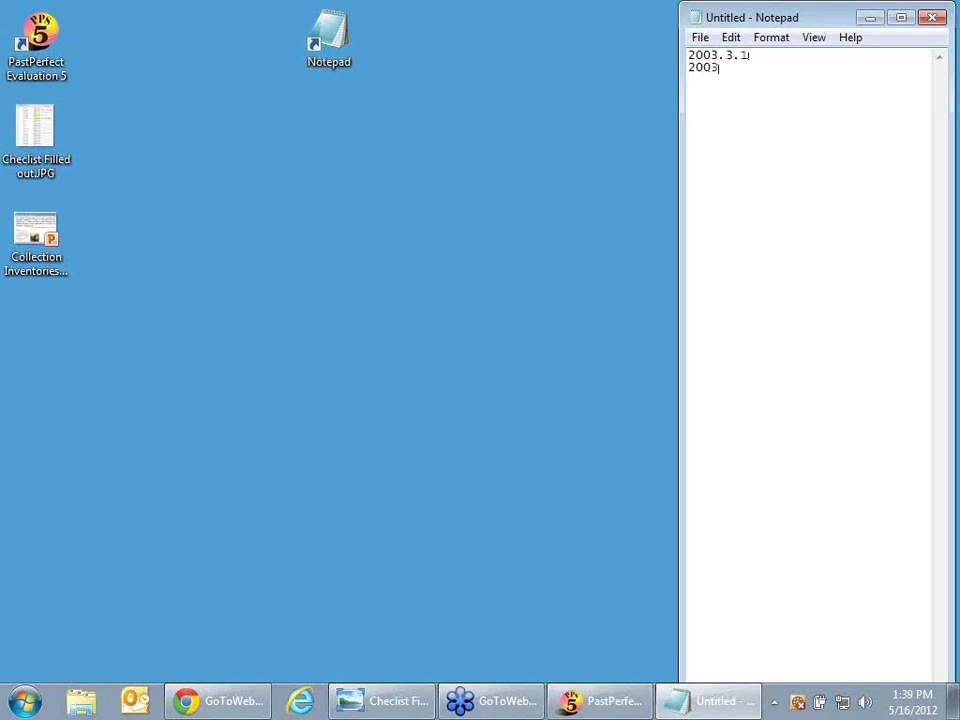
type(".3.3")
key("Return")
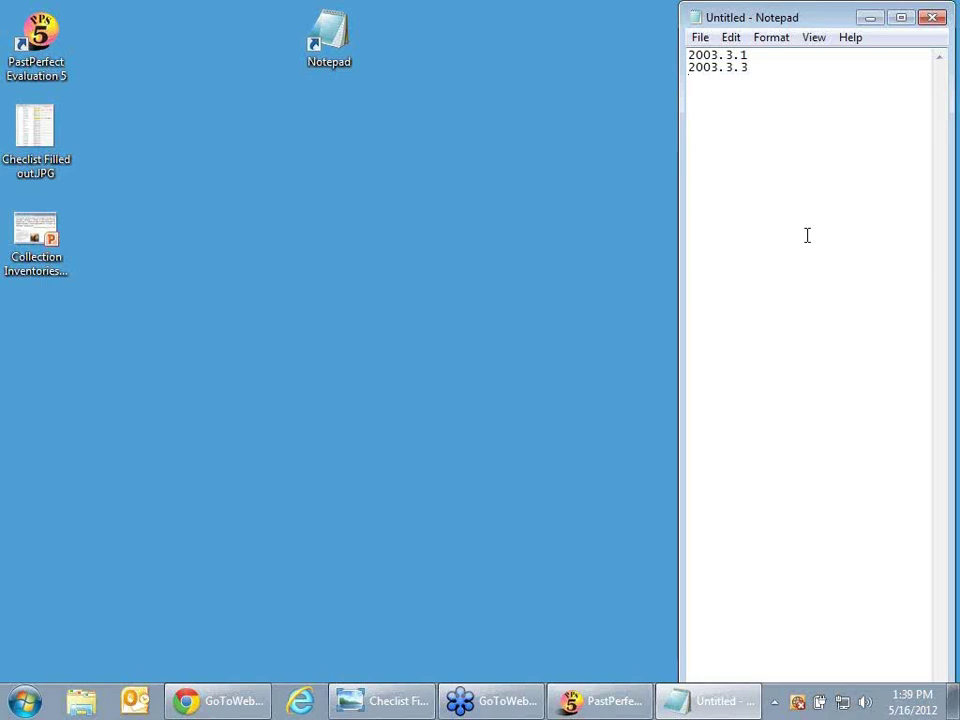
type("2000.3.3")
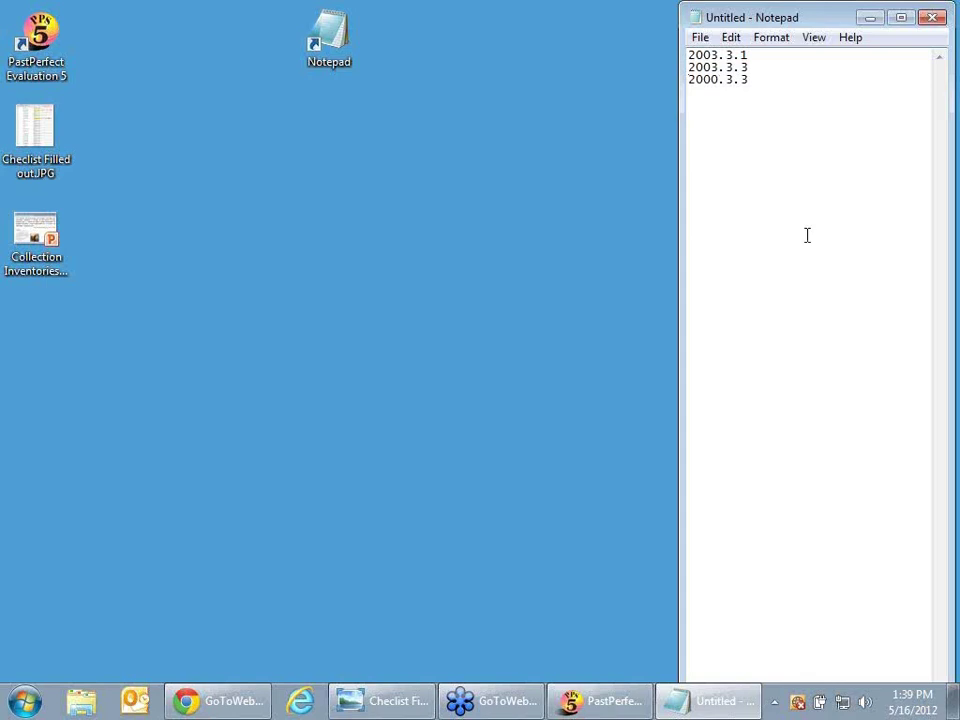
type("2000.002.0003")
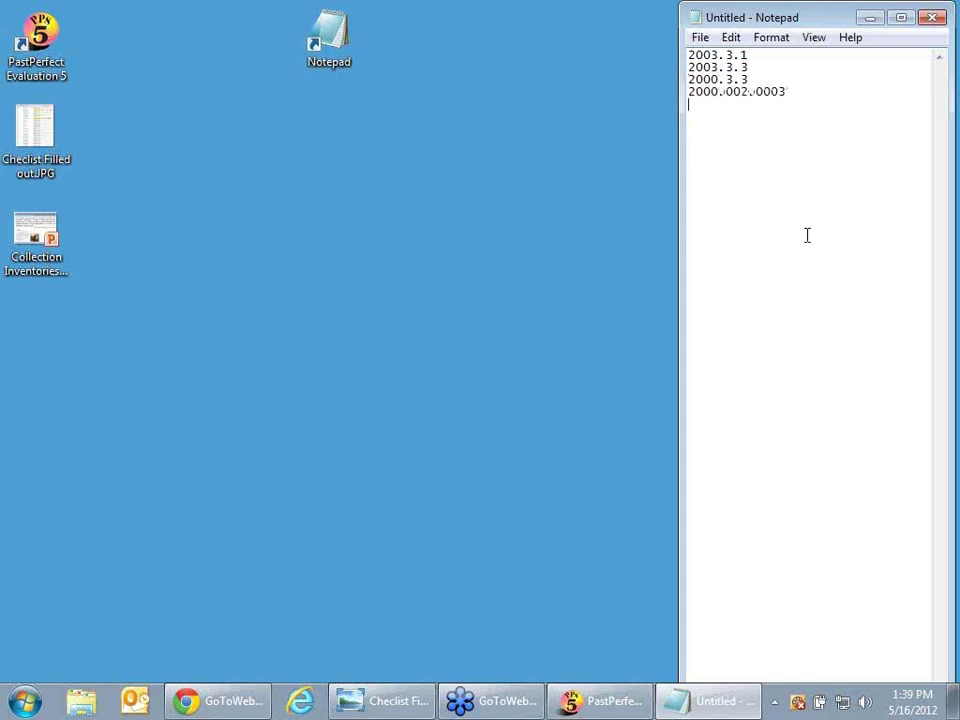
type("2000.002.0004")
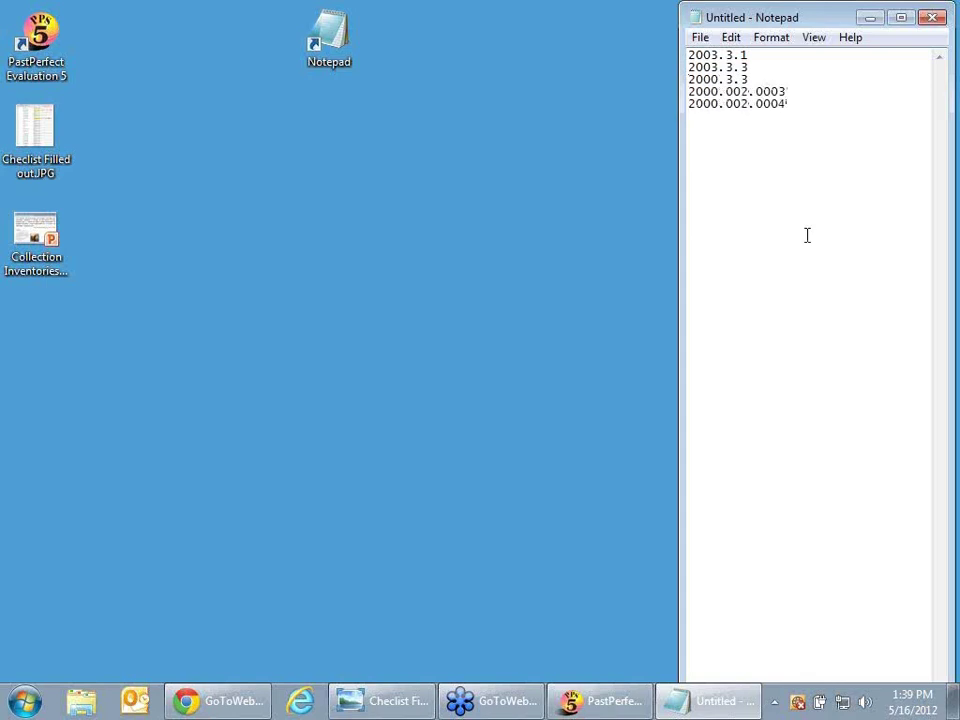
Step: Add the object IDs 2000.3.4, 2003.3.2, 2000.1.1, 2000.3.6 and 2000.3.1 to the text list, one per line
key("Return")
type("2000.3.4")
key("Return")
type("2008.3.2")
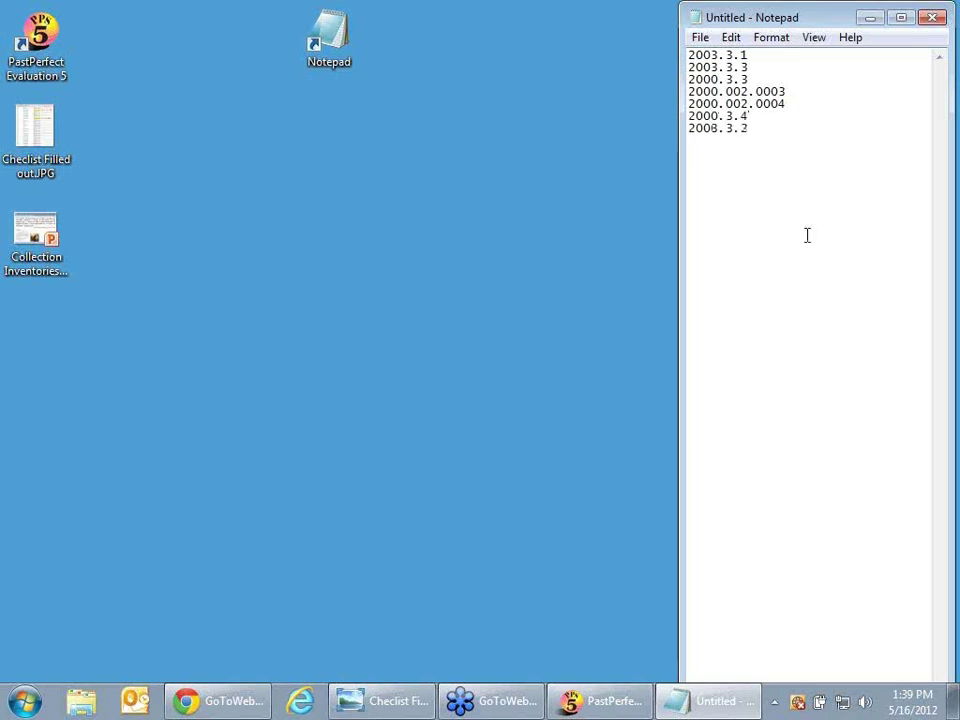
key("Return")
type("2000.1.1")
key("Return")
type("2000.3.6")
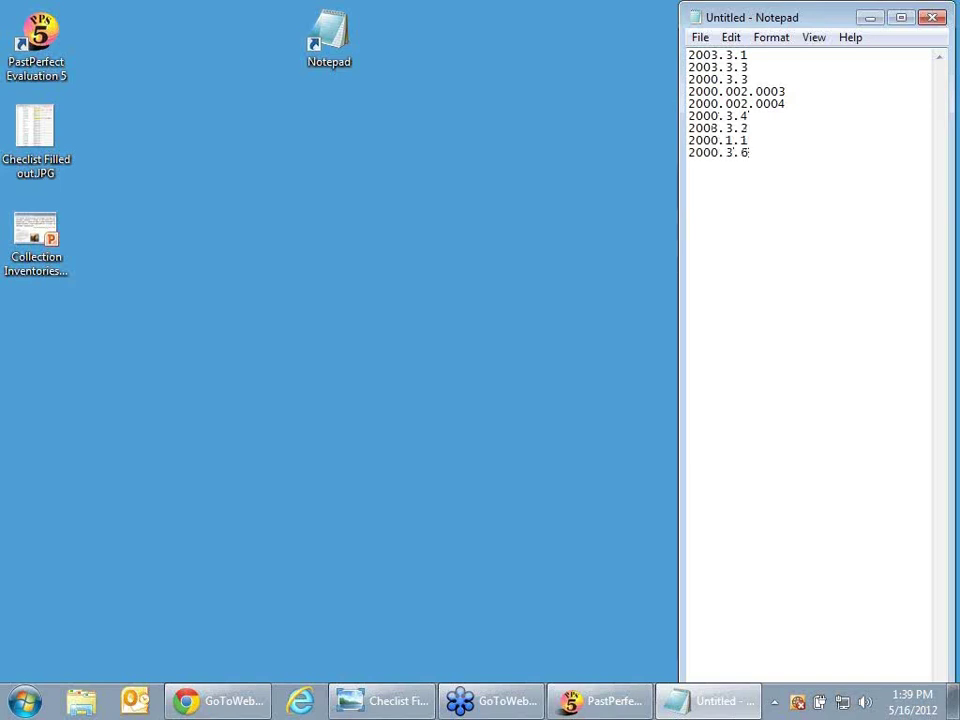
key("Return")
type("2000.3.1")
key("Return")
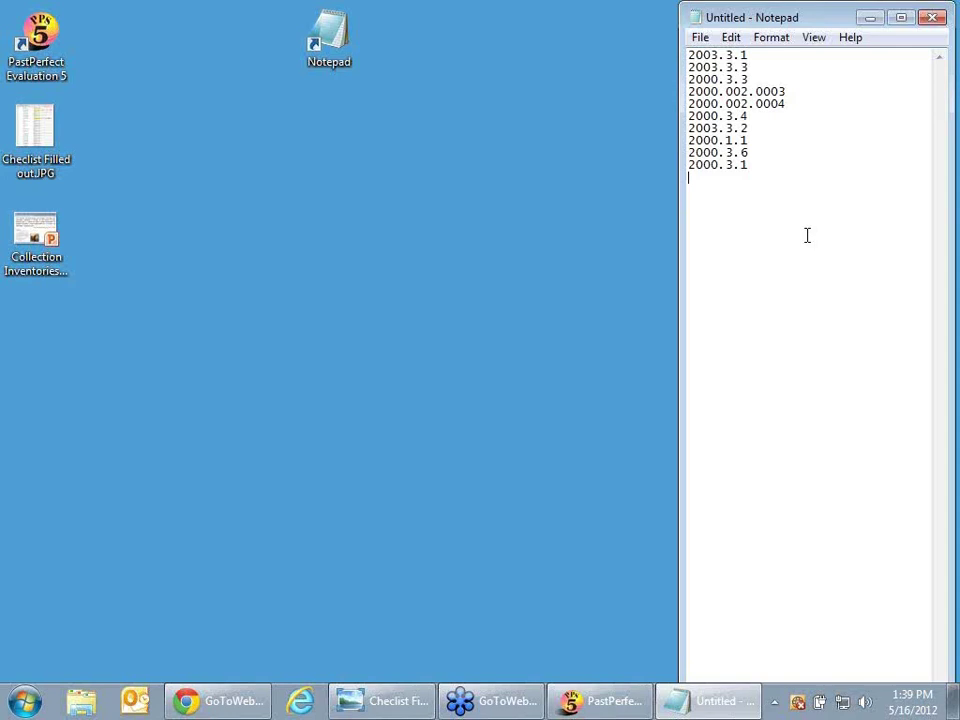
Step: Complete the text list with object IDs 1998.3.3, 2011.2.4, 2000.1.4, 2011.2.3, 2011.2.2, 2011.2.5 and 2003.4.1, one per line
type("1998.3.3")
key("Return")
type("2011.2.4")
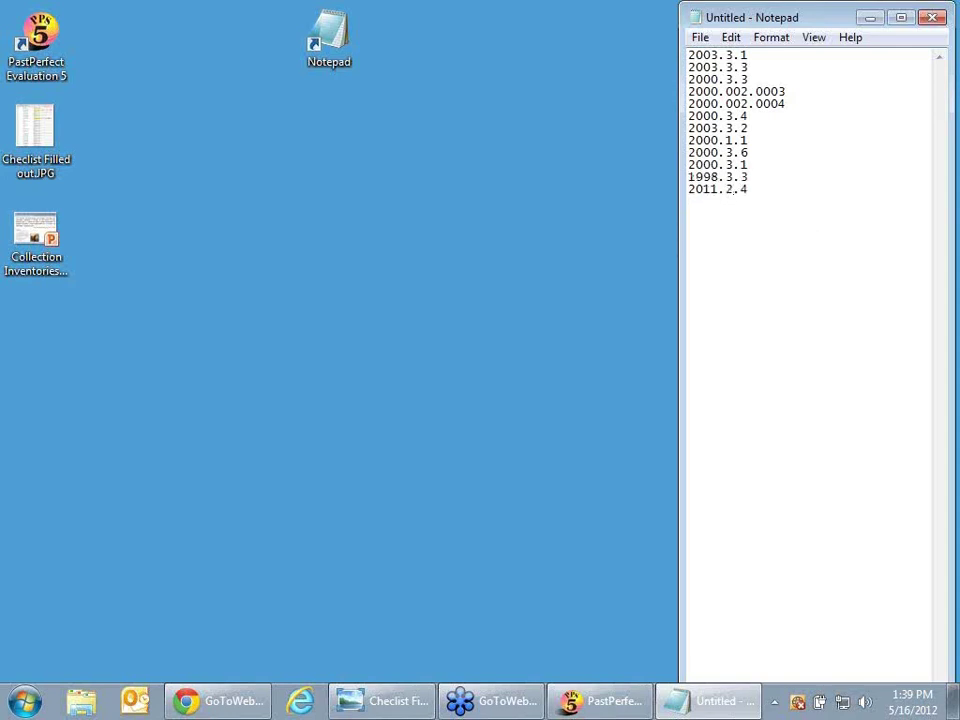
key("Return")
type("2000.1.4")
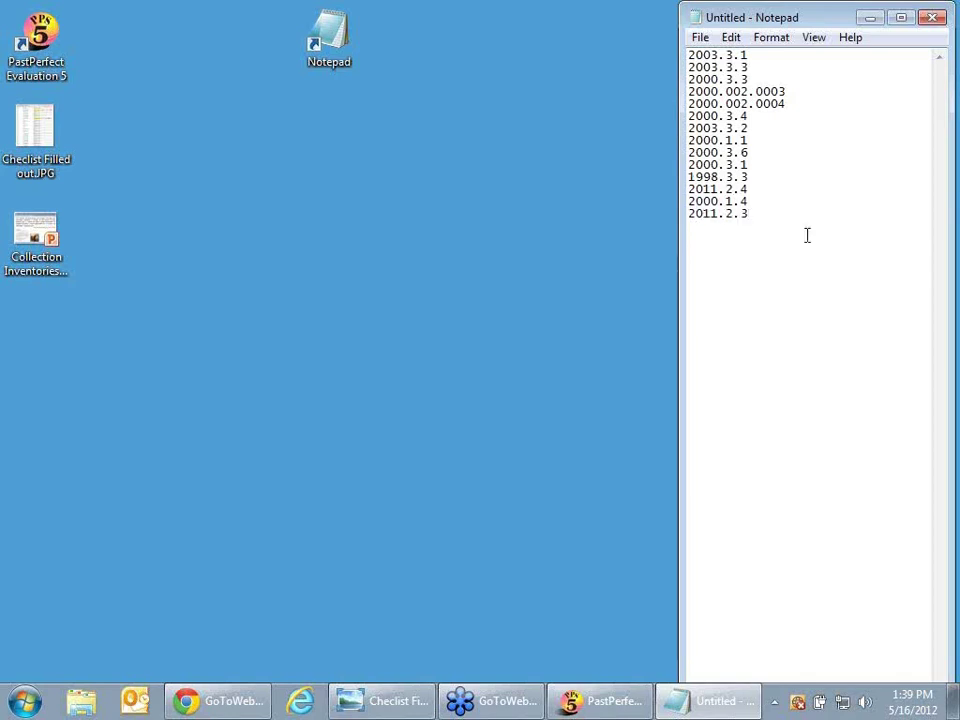
key("Return")
type("2011.2.2")
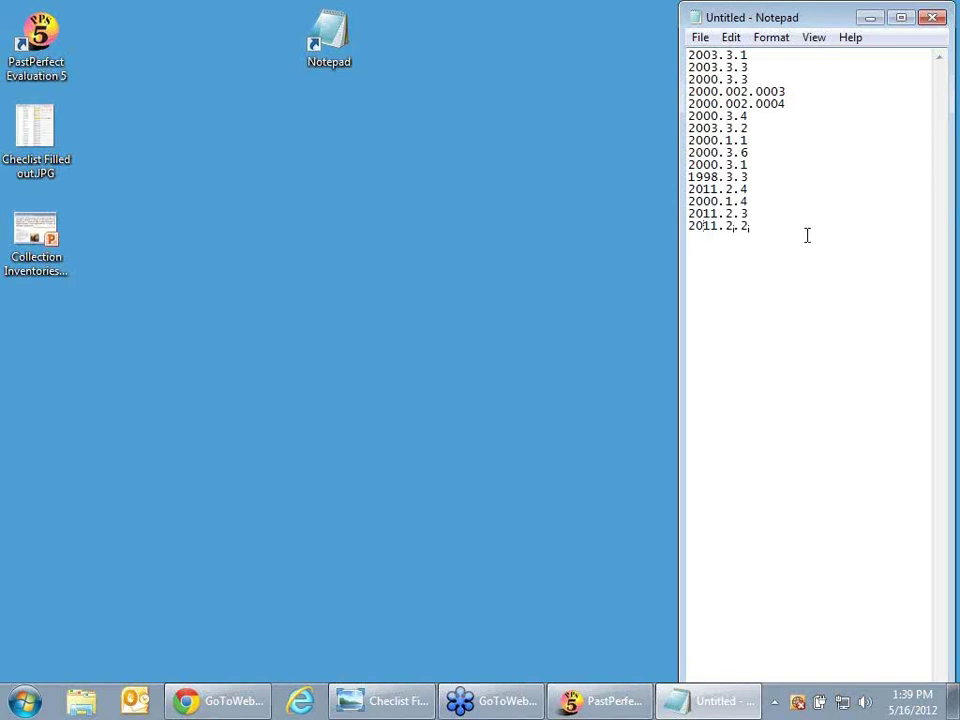
key("Return")
type("2011.2.5")
key("Return")
type("2003.4.1")
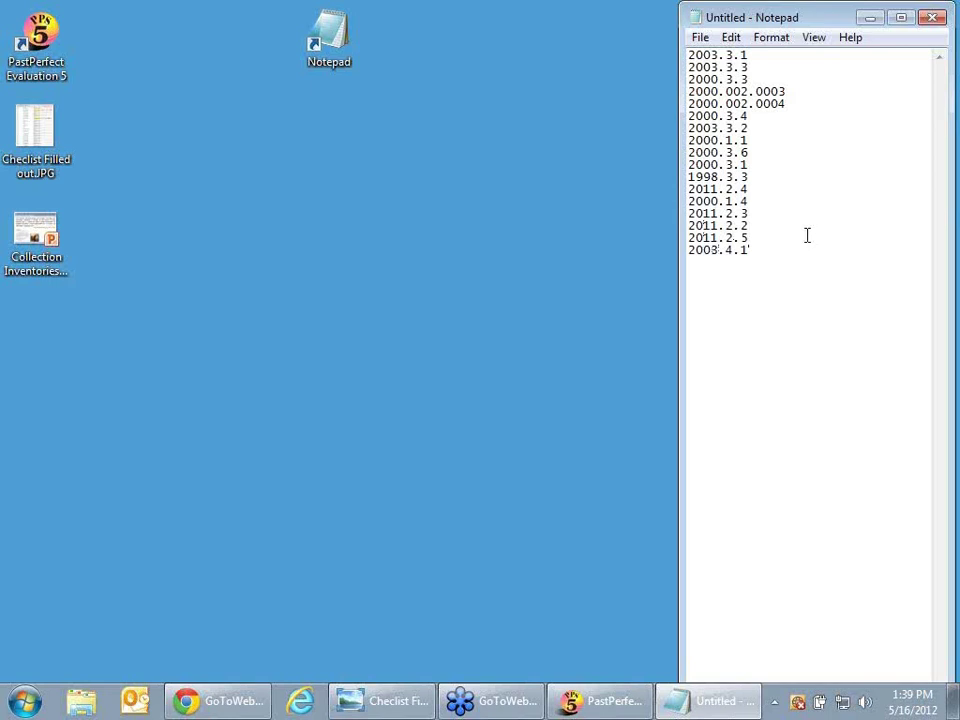
key("Return")
Step: Save the text list on the Desktop as Items Found Box 3 5-16-2012.txt and close Notepad
left_click(701, 40)
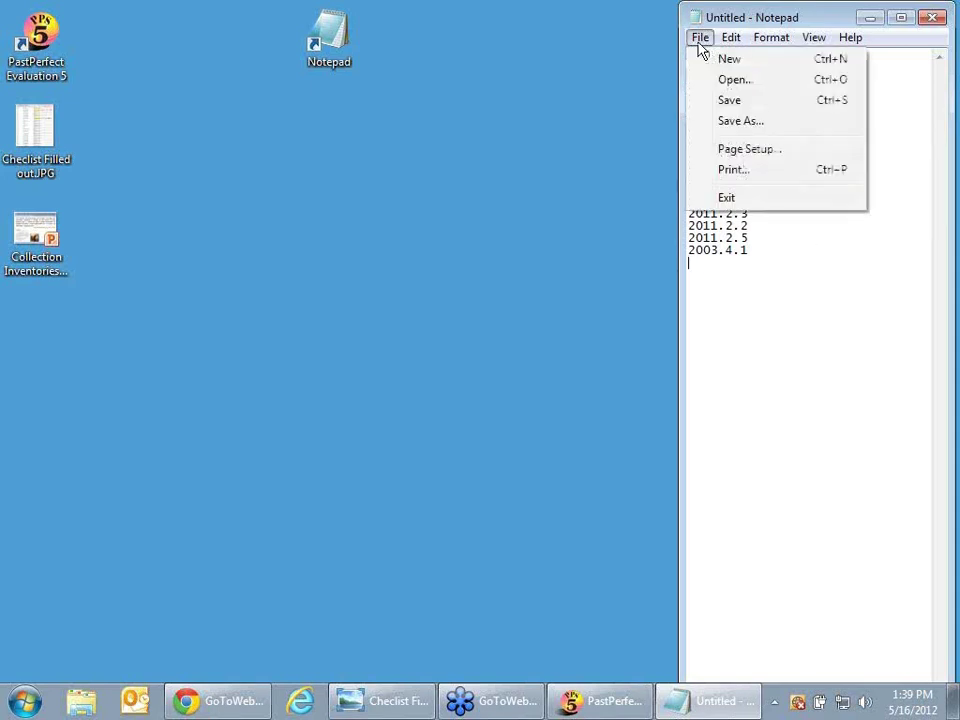
left_click(733, 122)
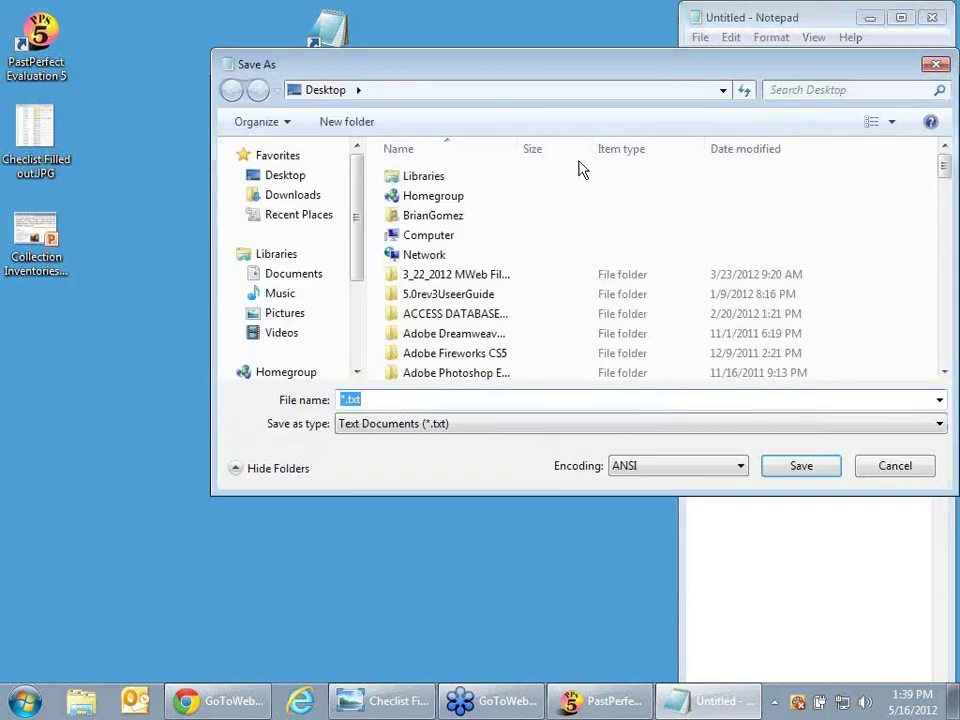
left_click(344, 399)
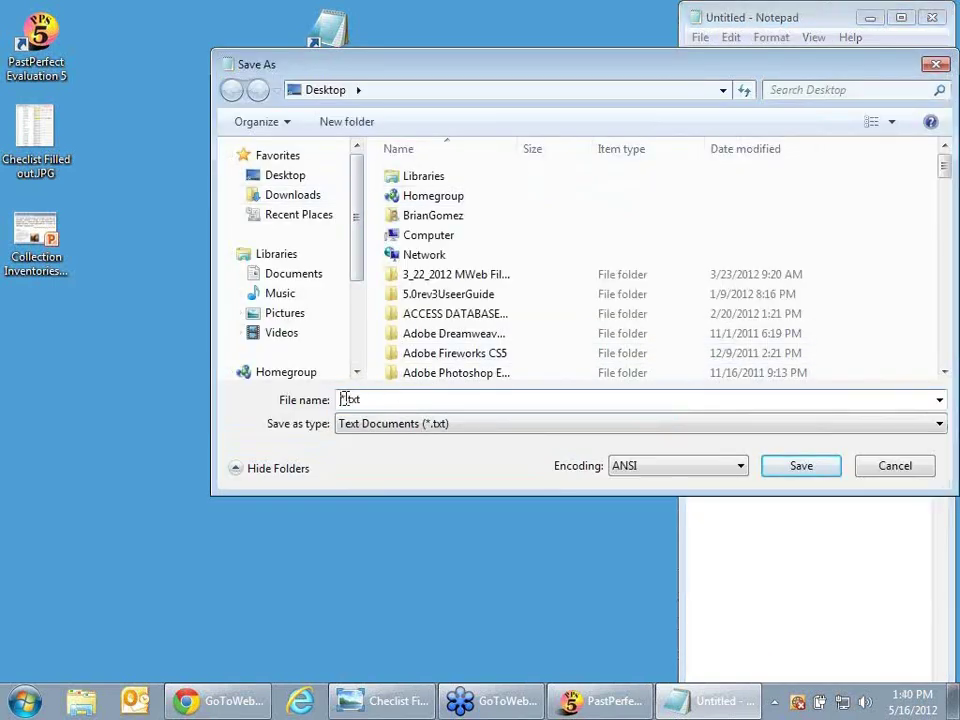
key("BackSpace")
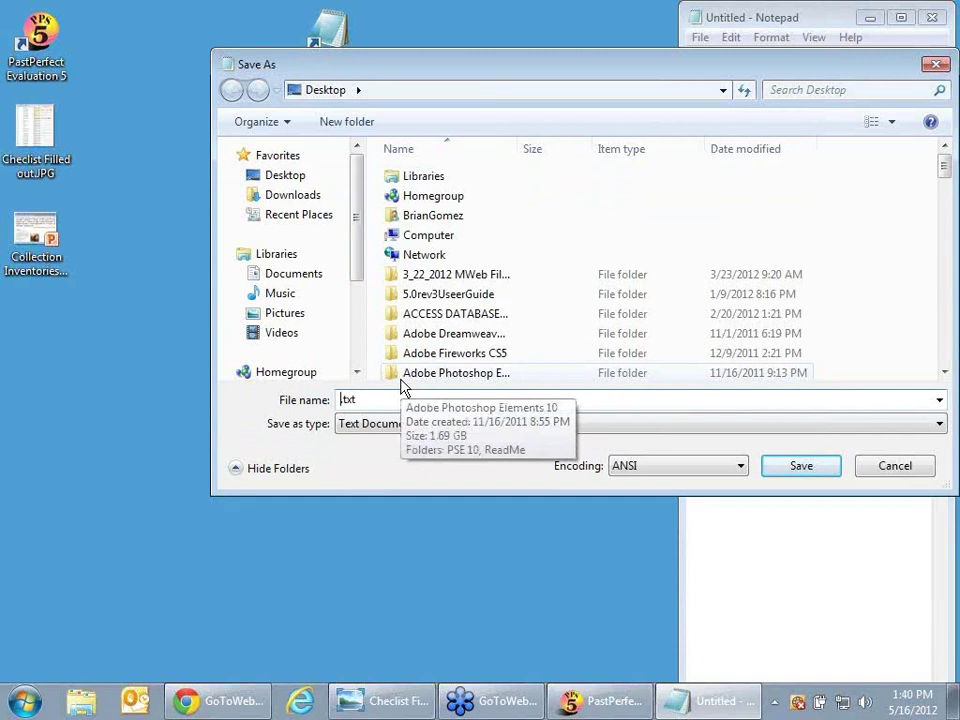
type("Items")
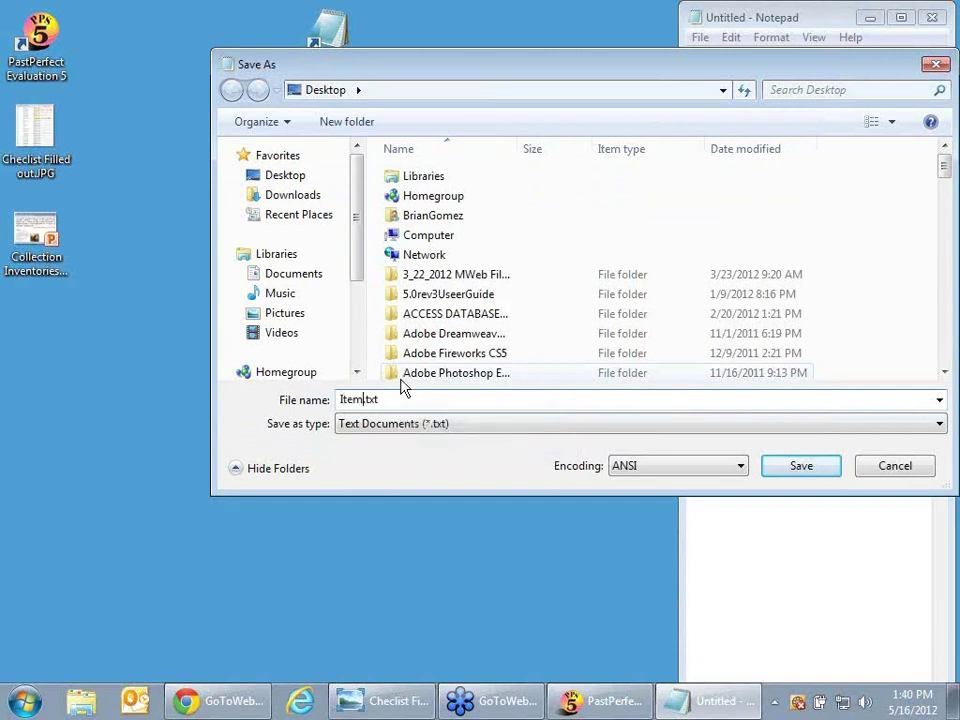
type(" Found B")
type("ox")
type(" 3 56")
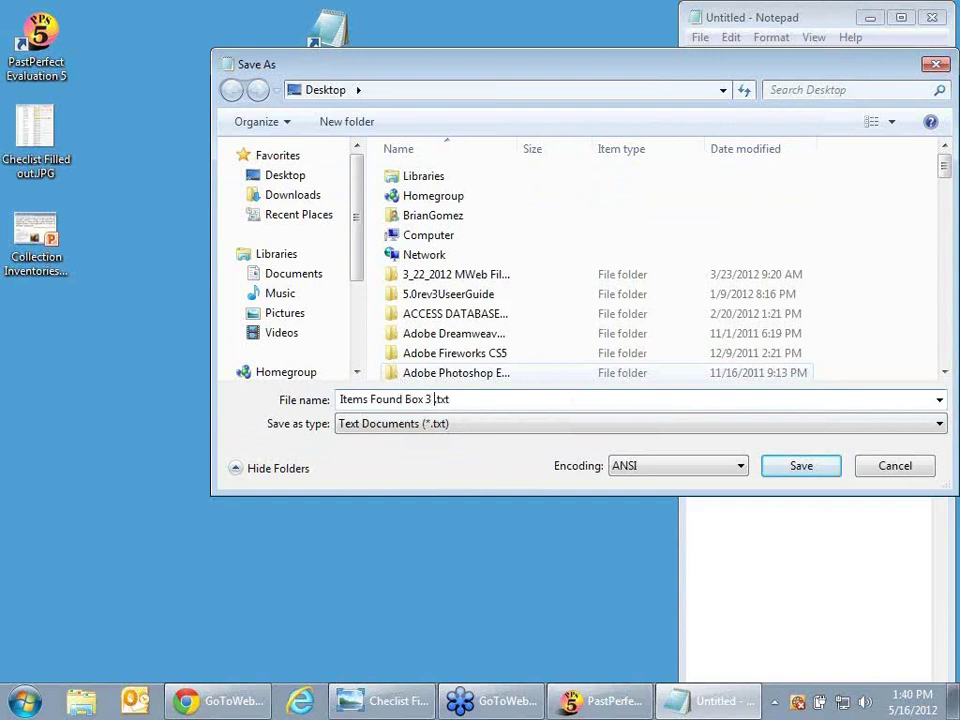
type("-16-2012")
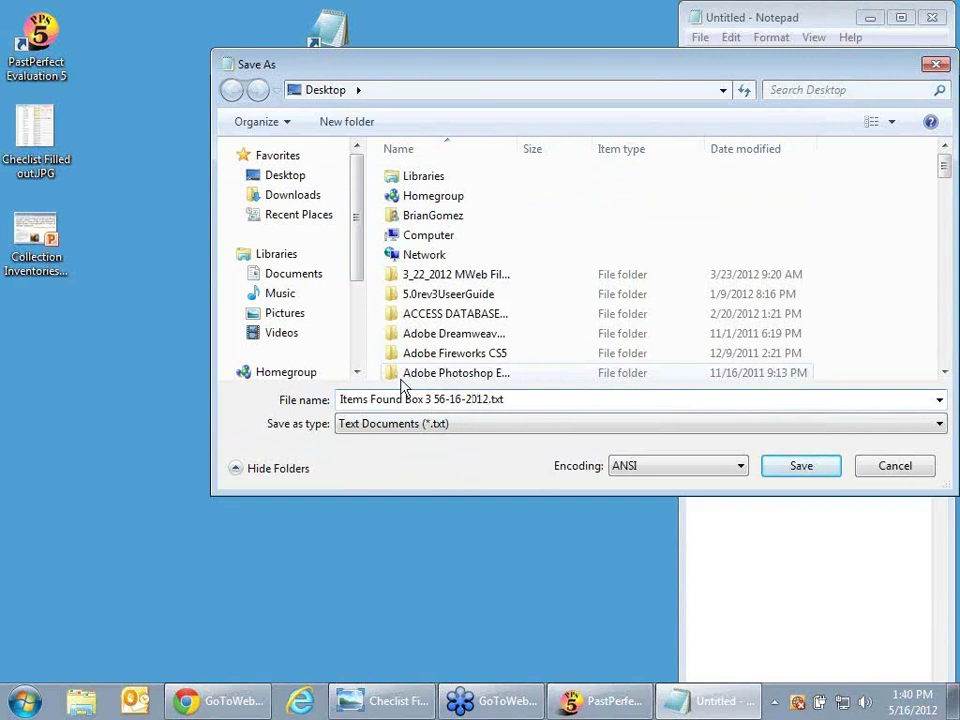
key("BackSpace")
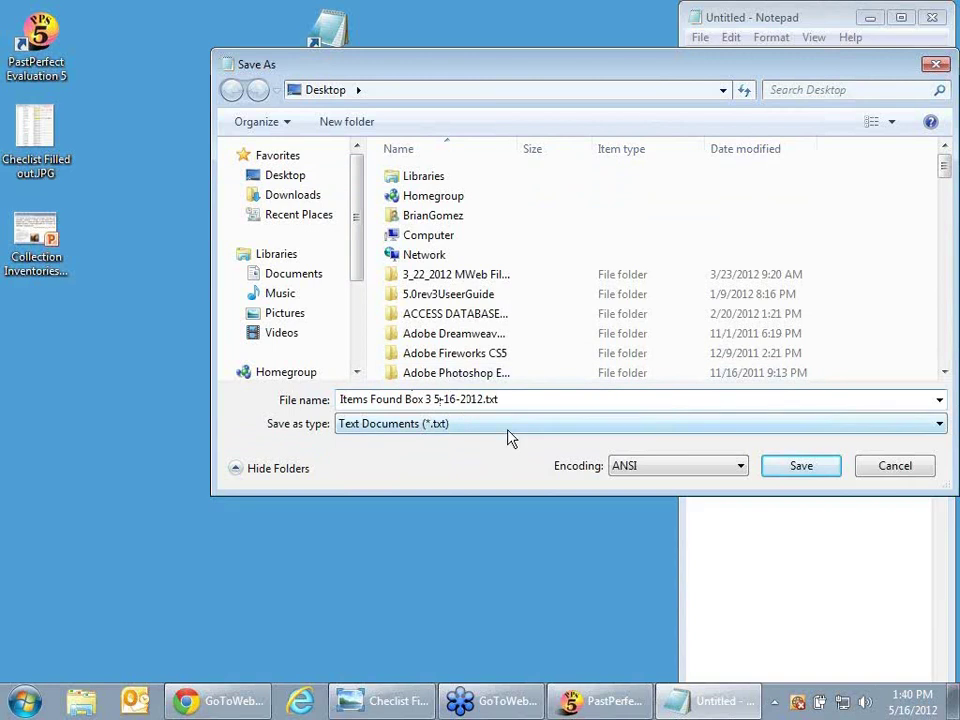
left_click(799, 467)
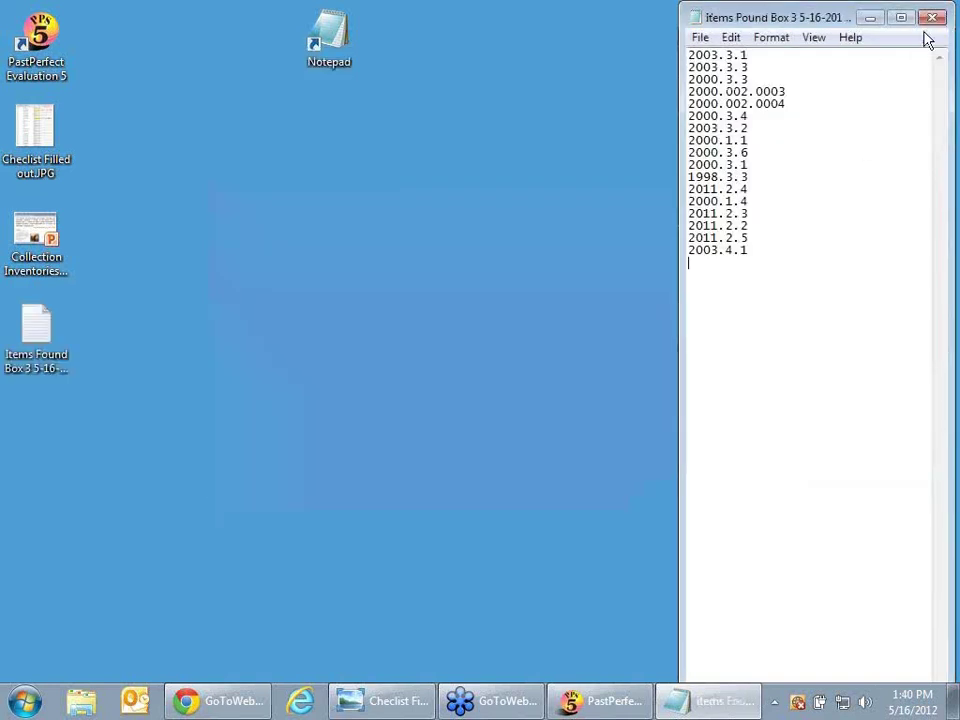
left_click(934, 19)
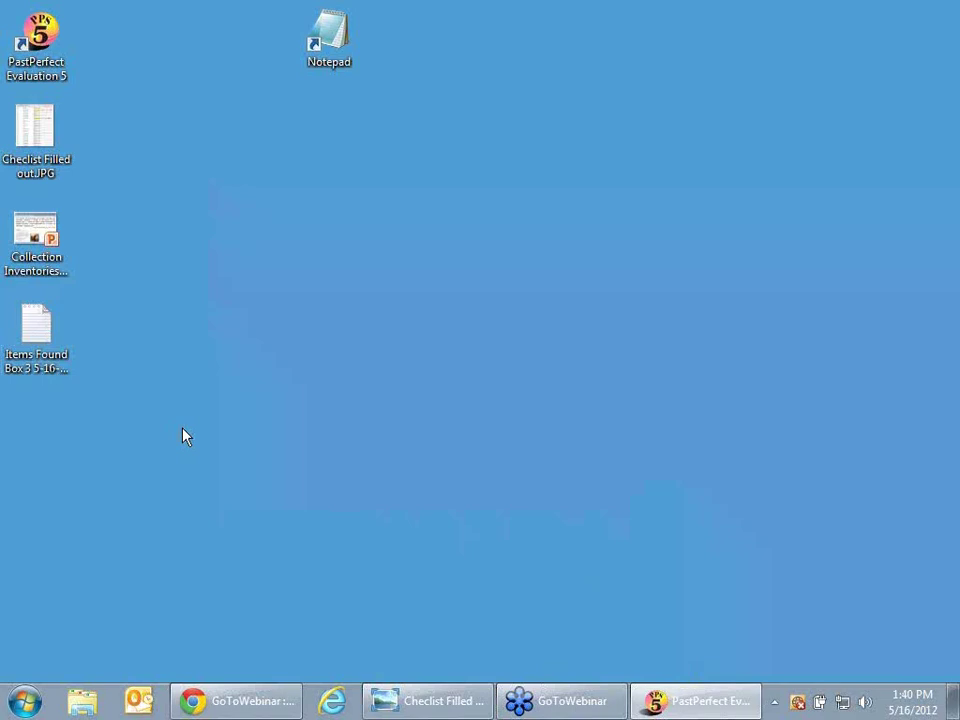
Step: Switch to PastPerfect and open the Inventory Manager's import of an inventory list from an external file
mouse_move(720, 713)
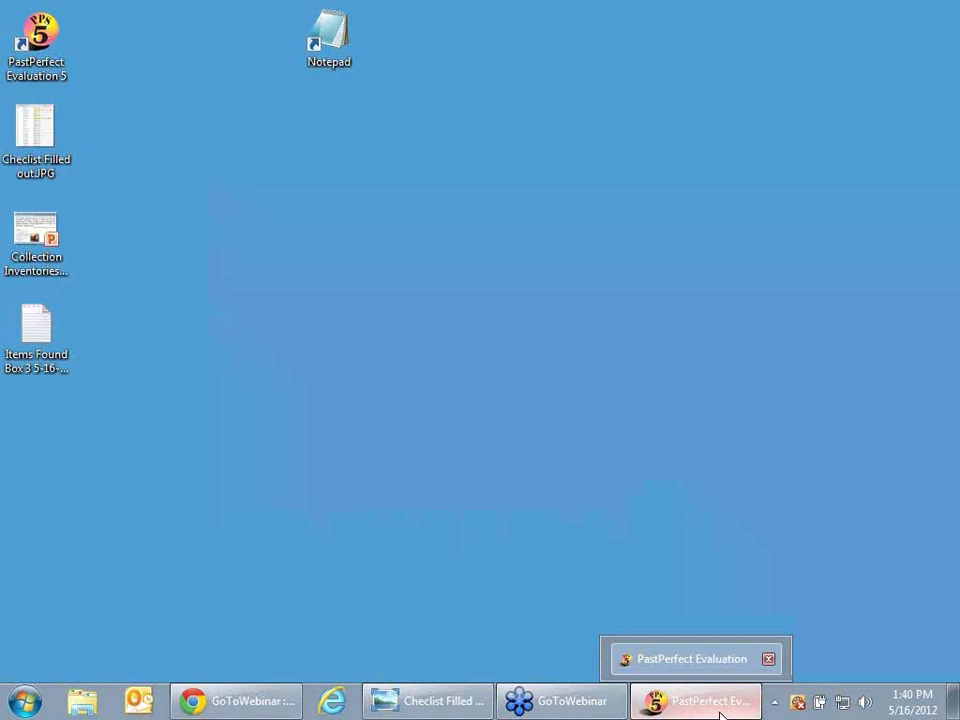
left_click(720, 713)
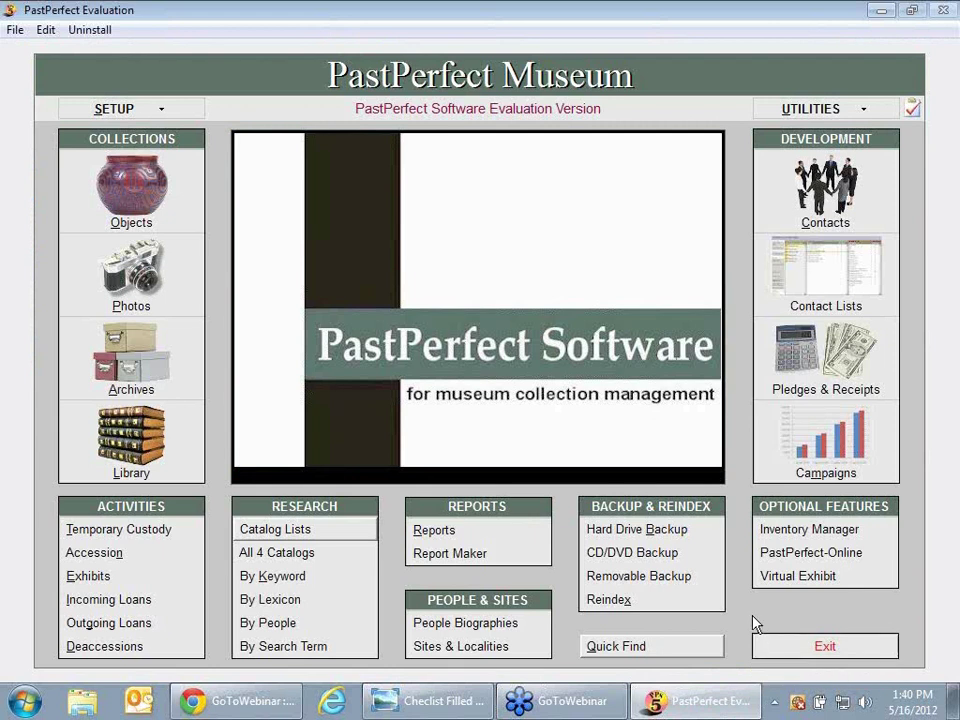
left_click(801, 538)
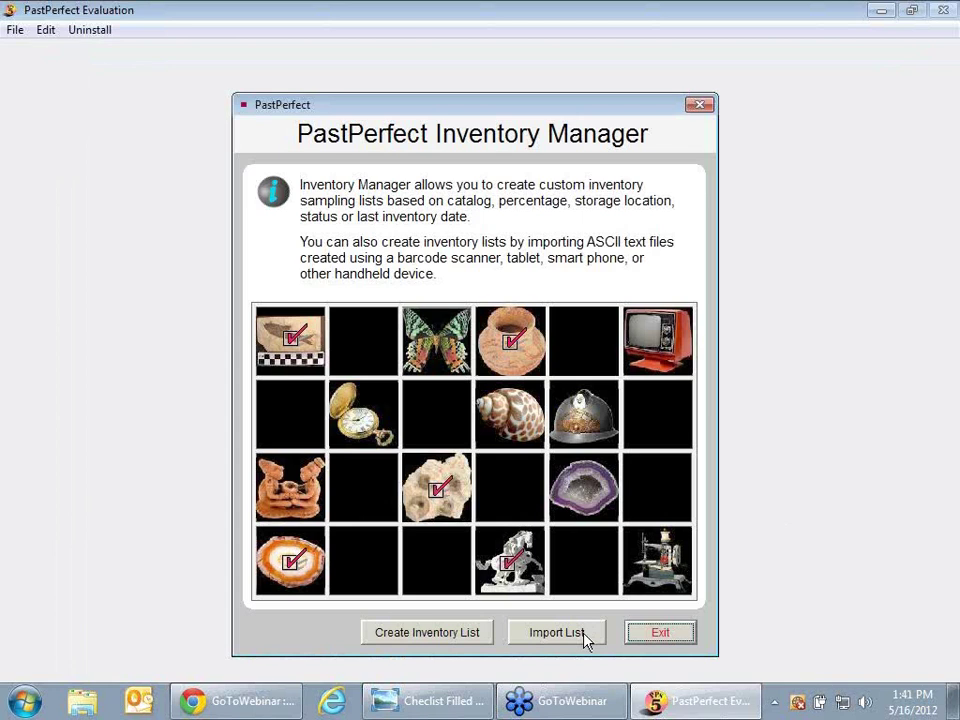
left_click(585, 640)
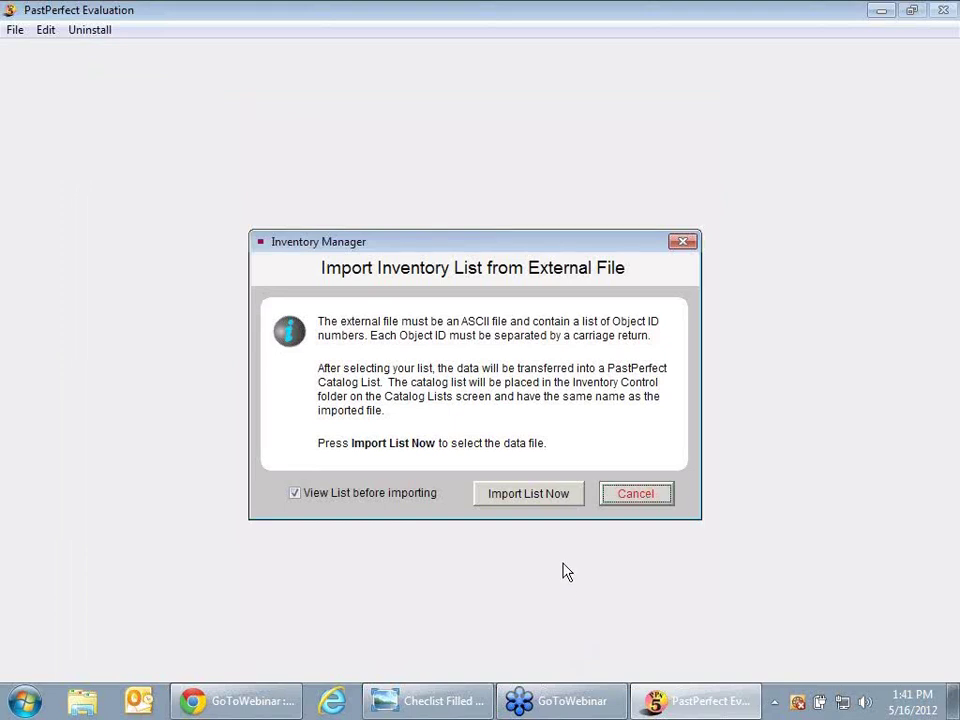
Step: Import Items Found Box 3 5-16-2012.txt from the Desktop as an inventory list, viewing its object IDs before importing
left_click(557, 505)
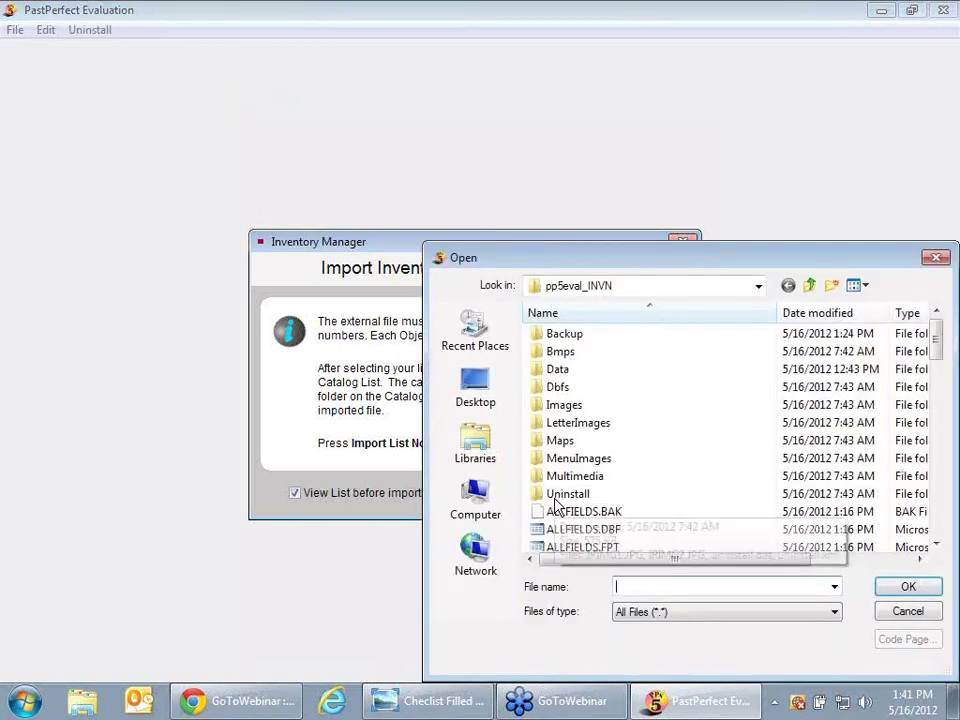
left_click(479, 399)
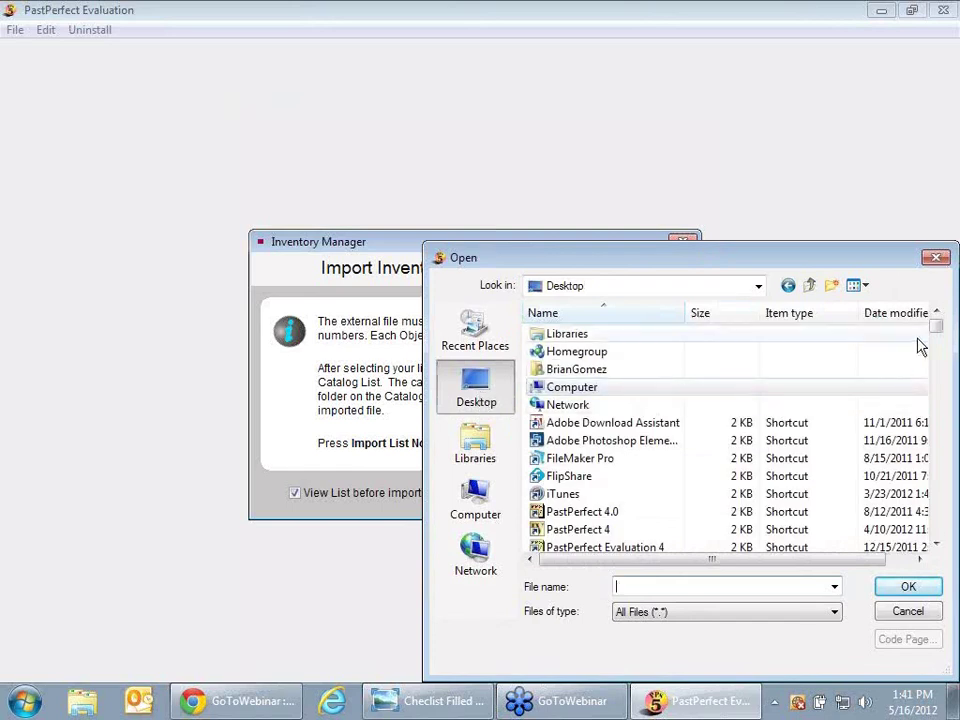
left_click_drag(938, 333, 940, 459)
left_click(697, 478)
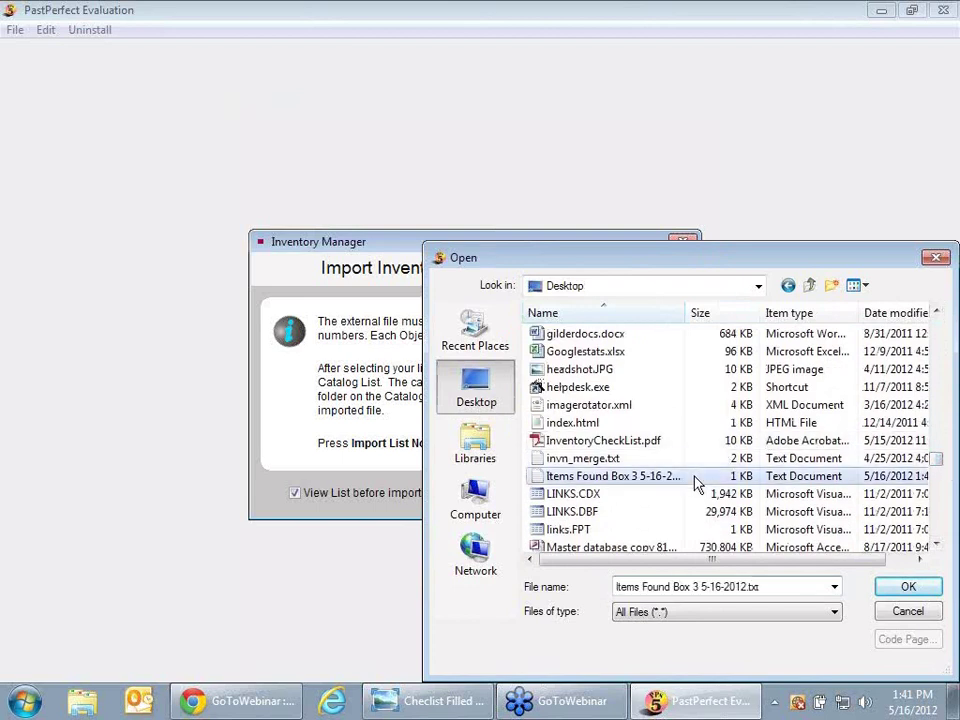
left_click(906, 589)
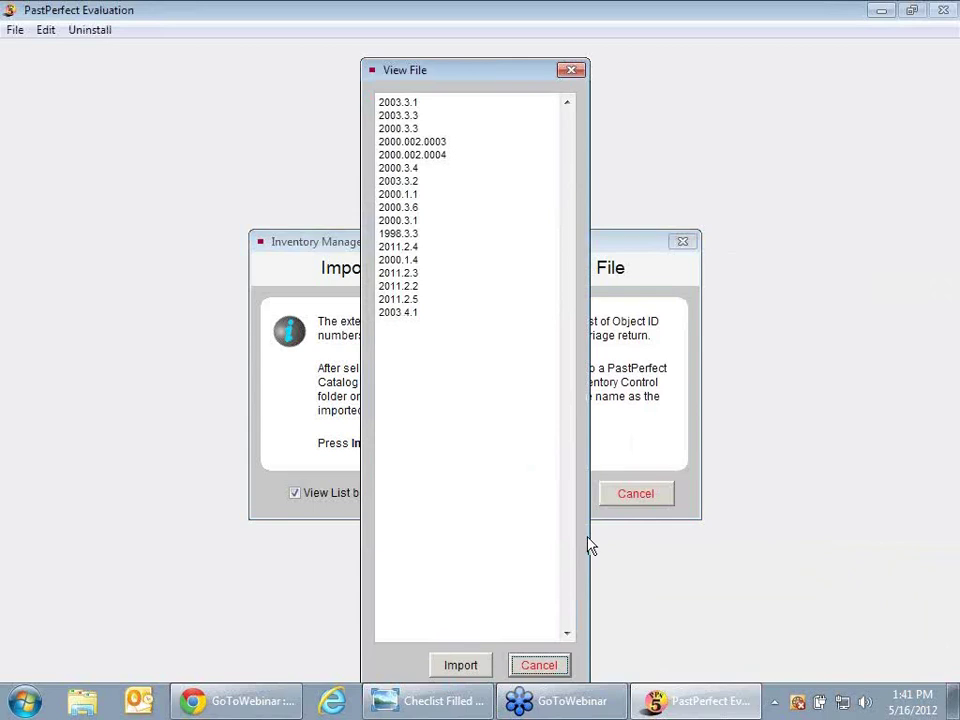
left_click(476, 674)
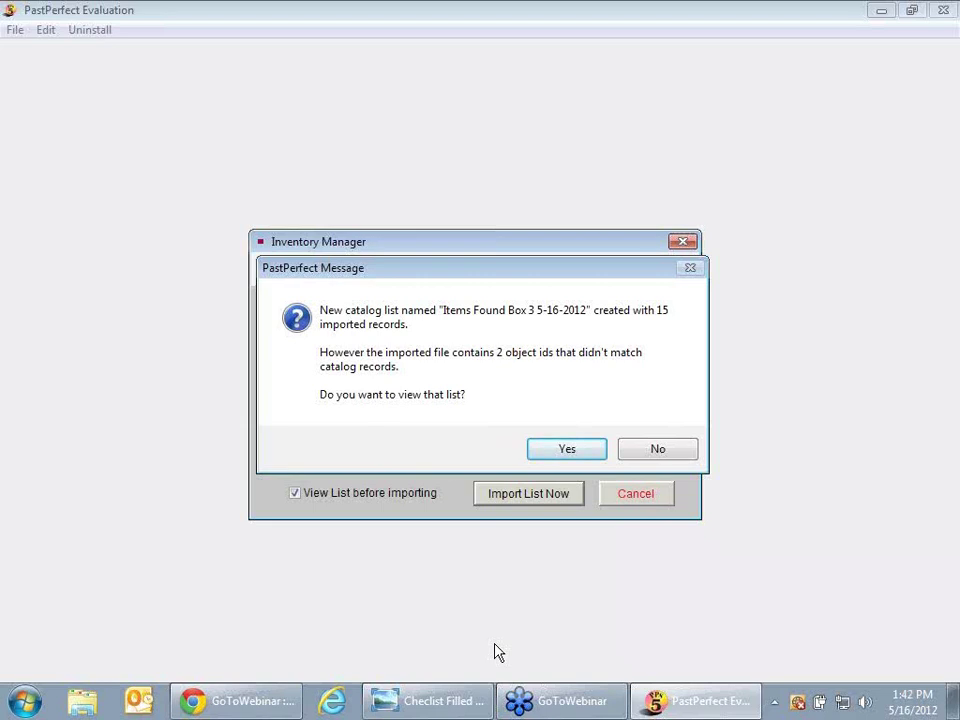
Step: View the exception list of unmatched object IDs and save it as a text file
left_click(563, 455)
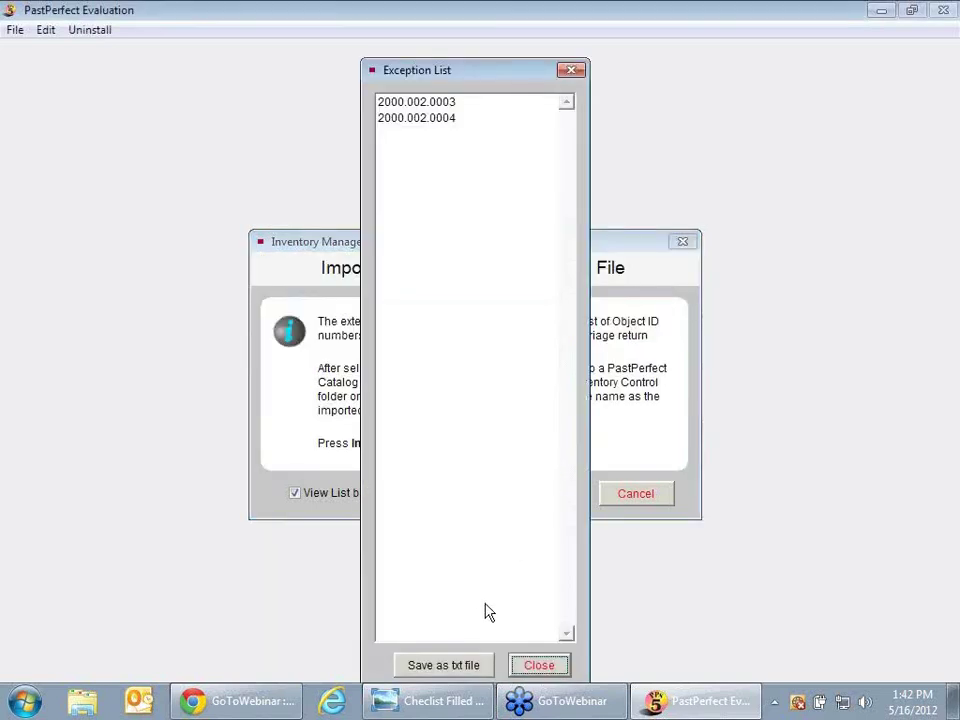
left_click(474, 666)
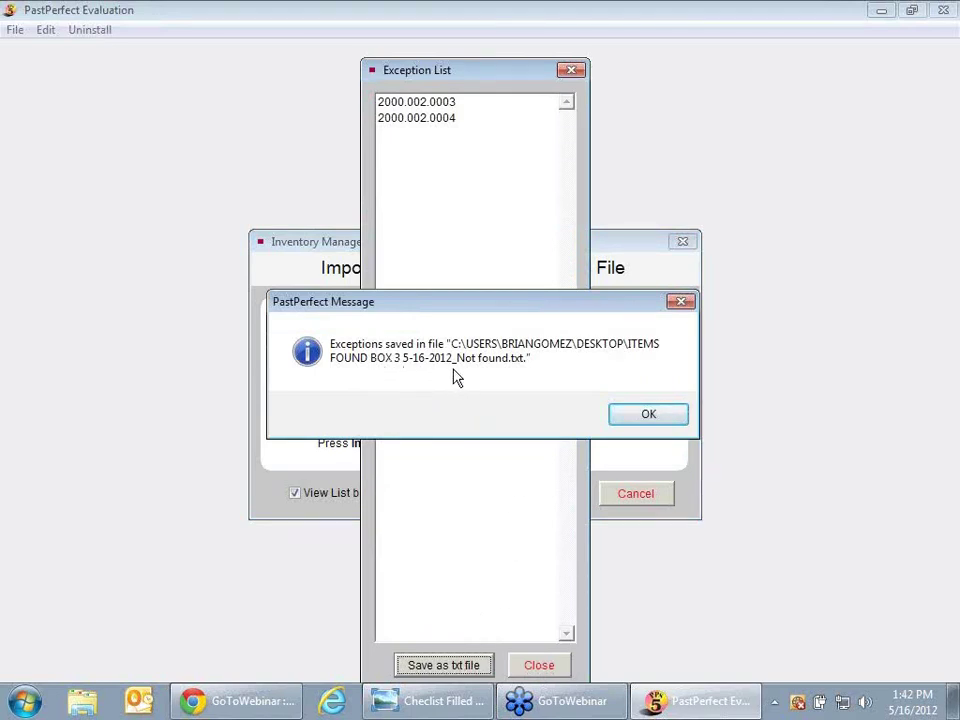
left_click(646, 417)
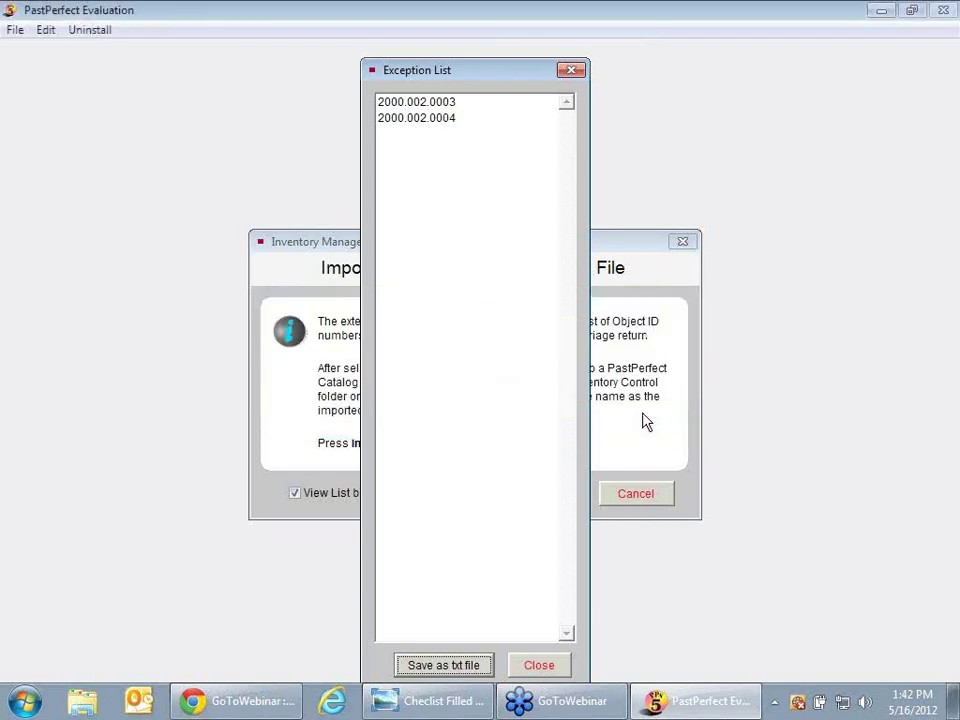
Step: Close the exception list and open the imported Items Found Box 3 5-16-2012 list from the Inventory Control folder
left_click(555, 668)
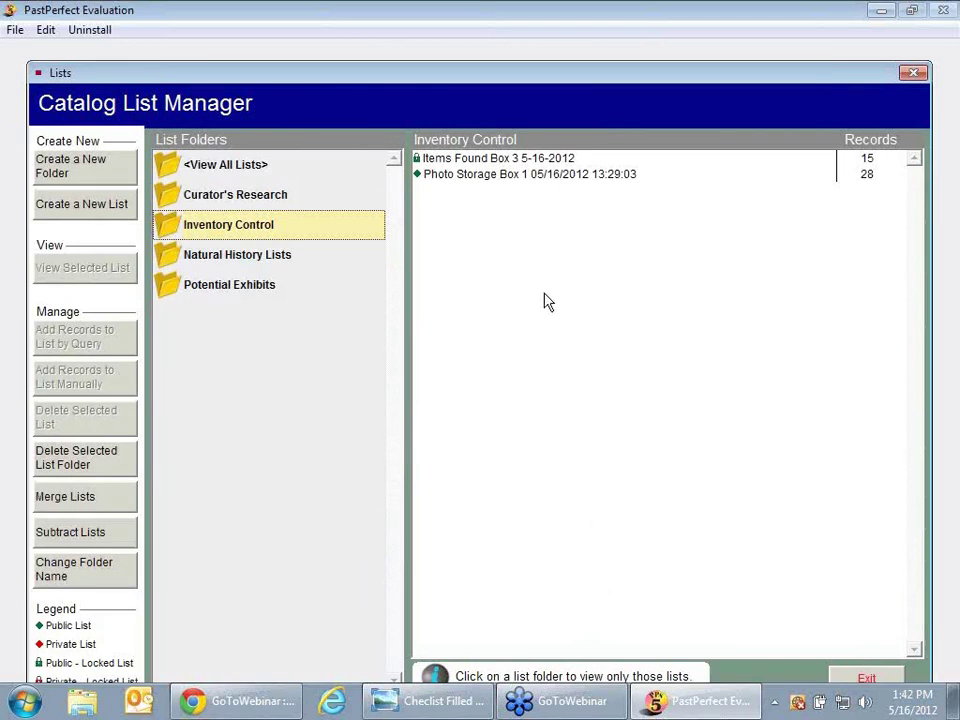
left_click(531, 162)
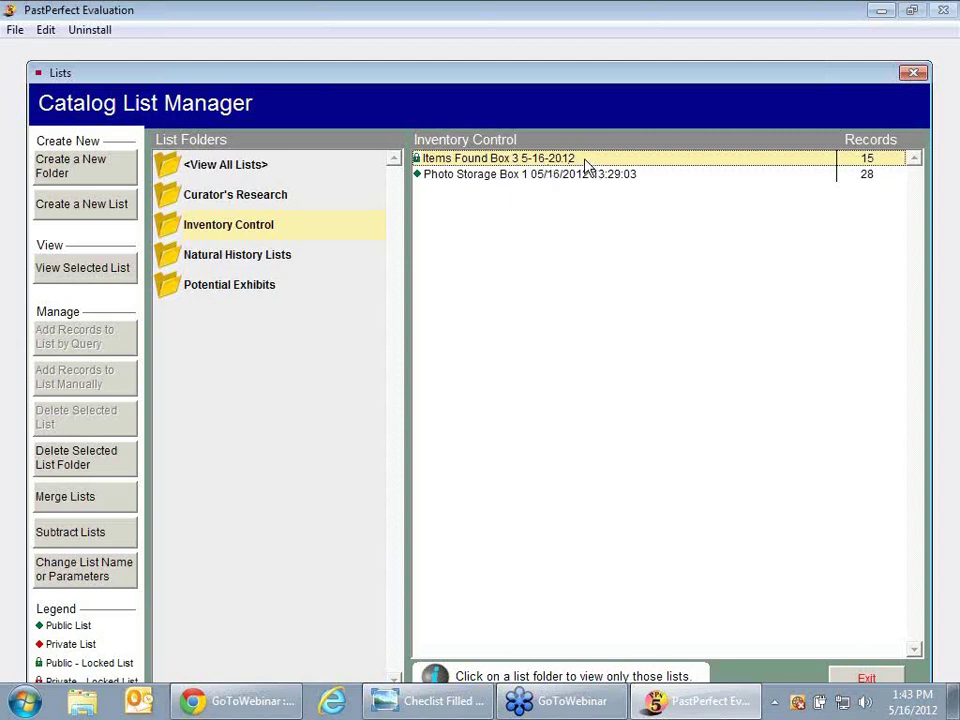
double_click(588, 164)
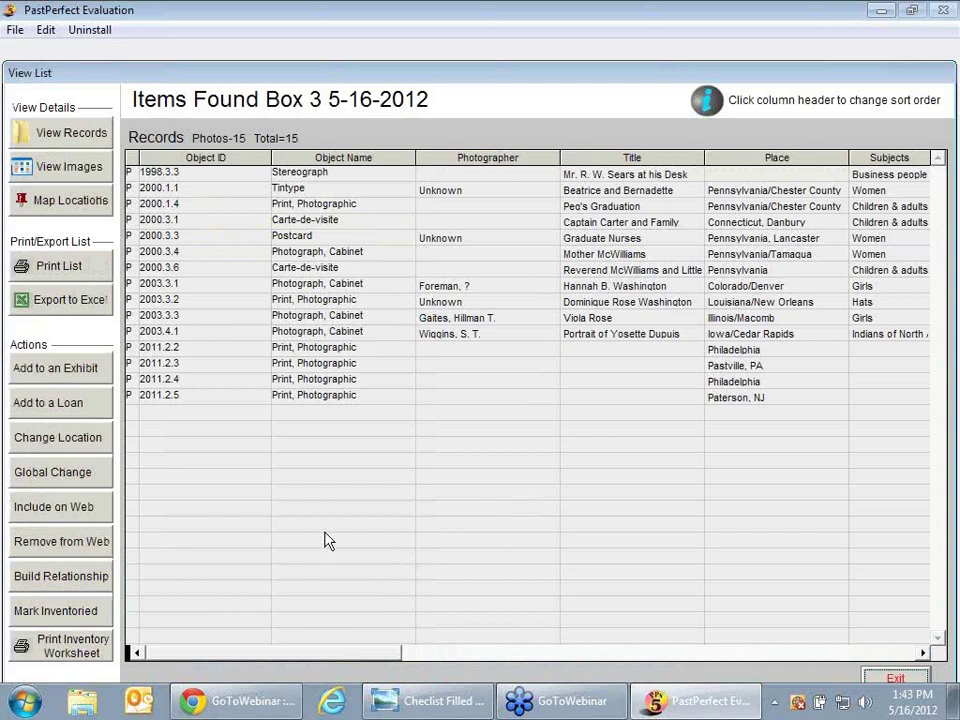
Step: Start a location change for the list and enable all home location fields, from Building through Container
left_click(97, 449)
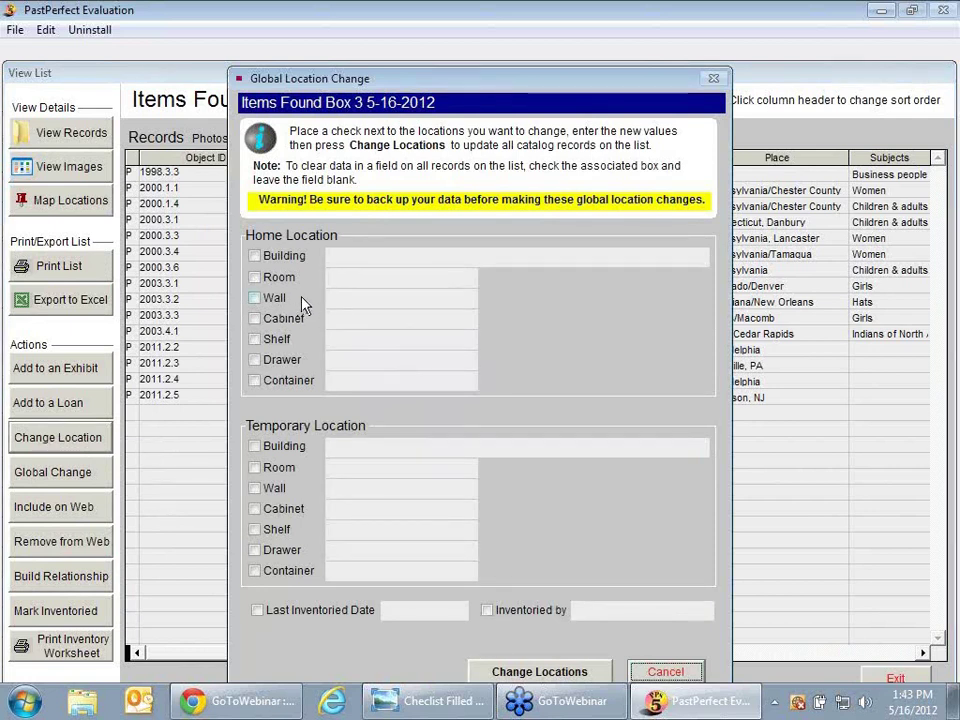
left_click(255, 258)
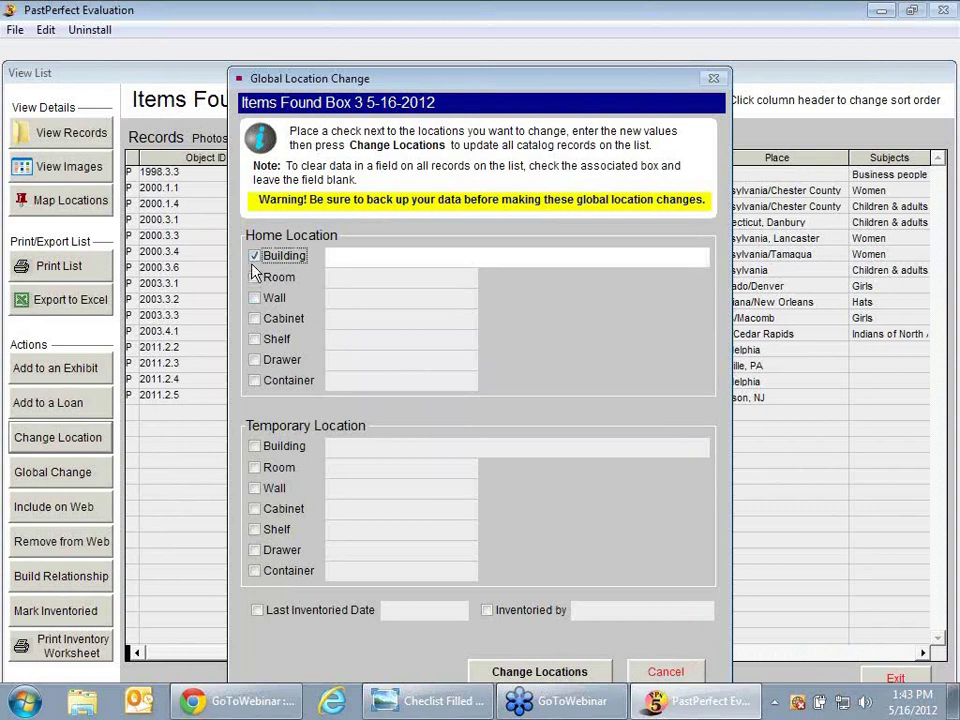
left_click(255, 278)
left_click(255, 299)
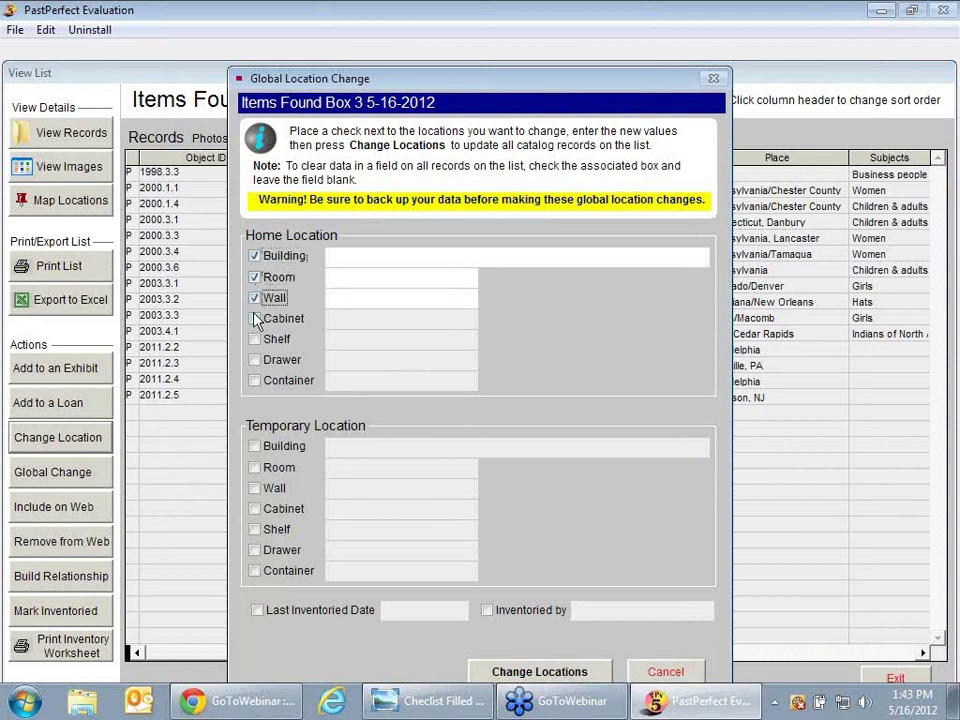
left_click(255, 319)
left_click(257, 340)
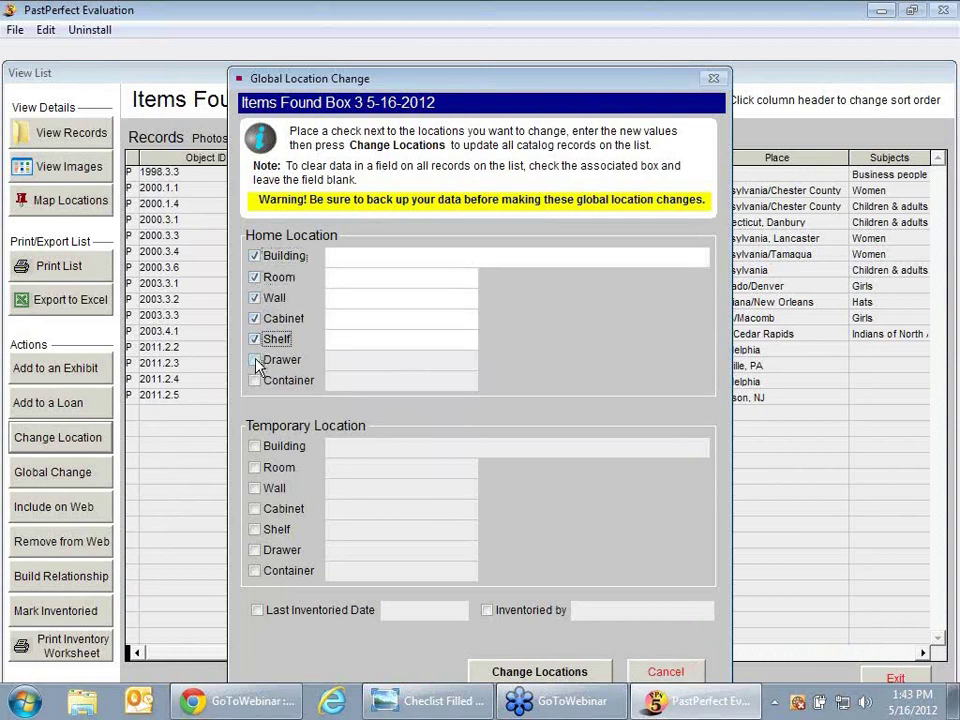
left_click(256, 360)
left_click(257, 381)
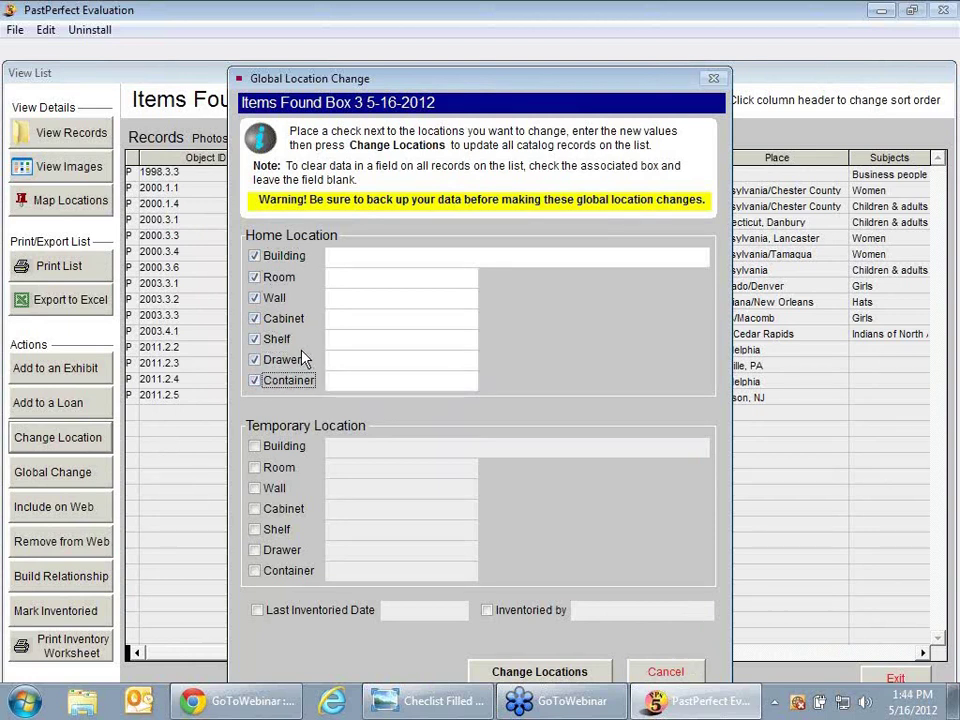
Step: Set the home location's building to PastPerfect Museum Archives, cabinet to Cabinet 2 and container to Photo Storage Box 3
left_click(350, 257)
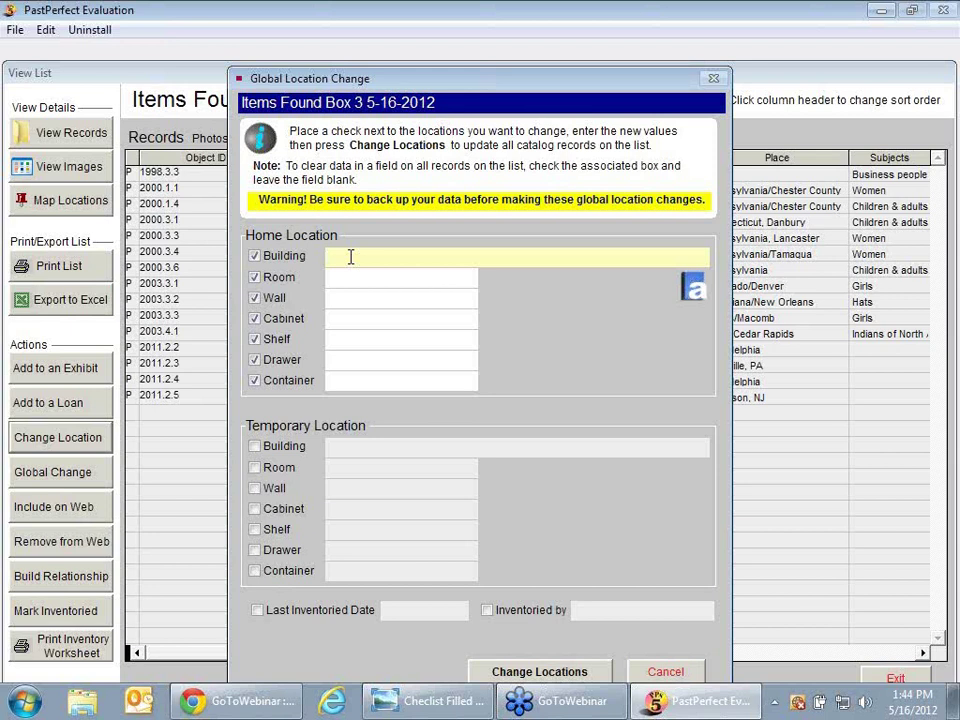
double_click(350, 257)
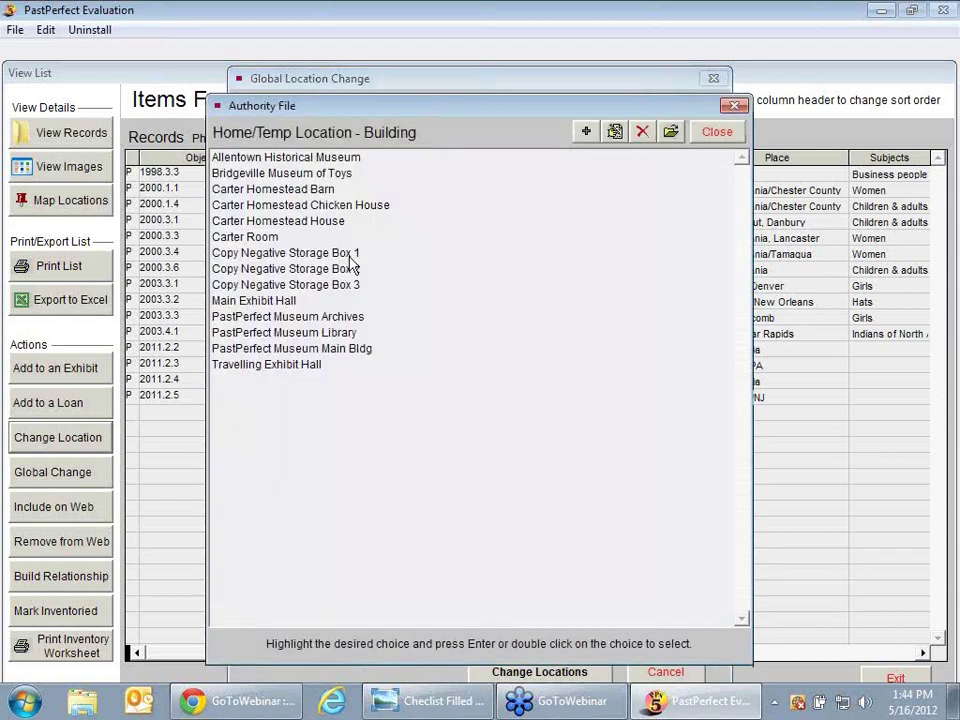
left_click(349, 319)
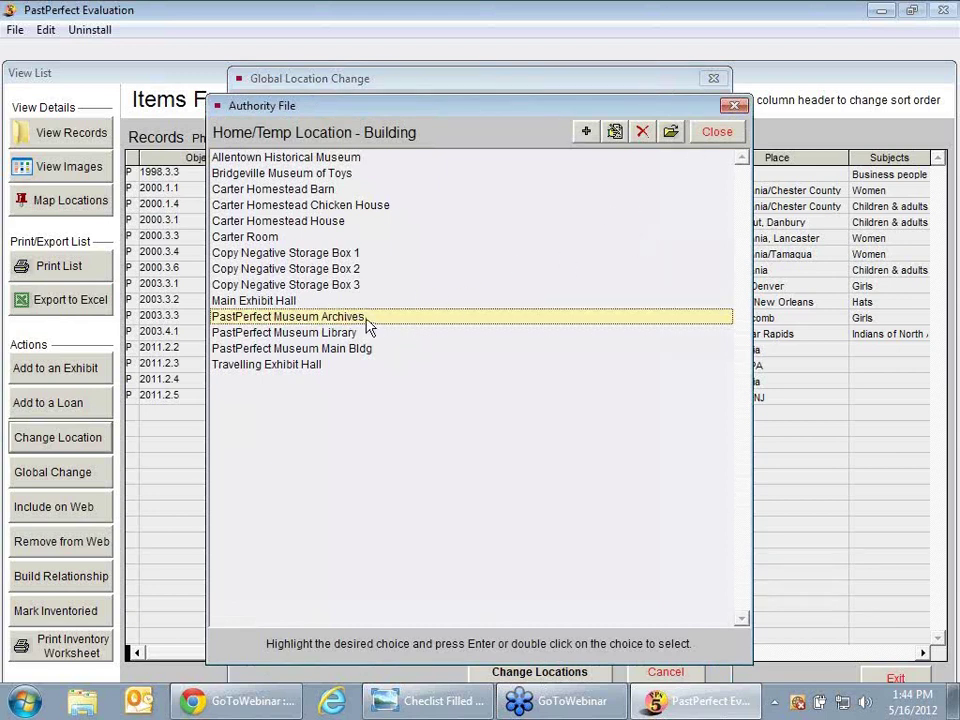
double_click(366, 319)
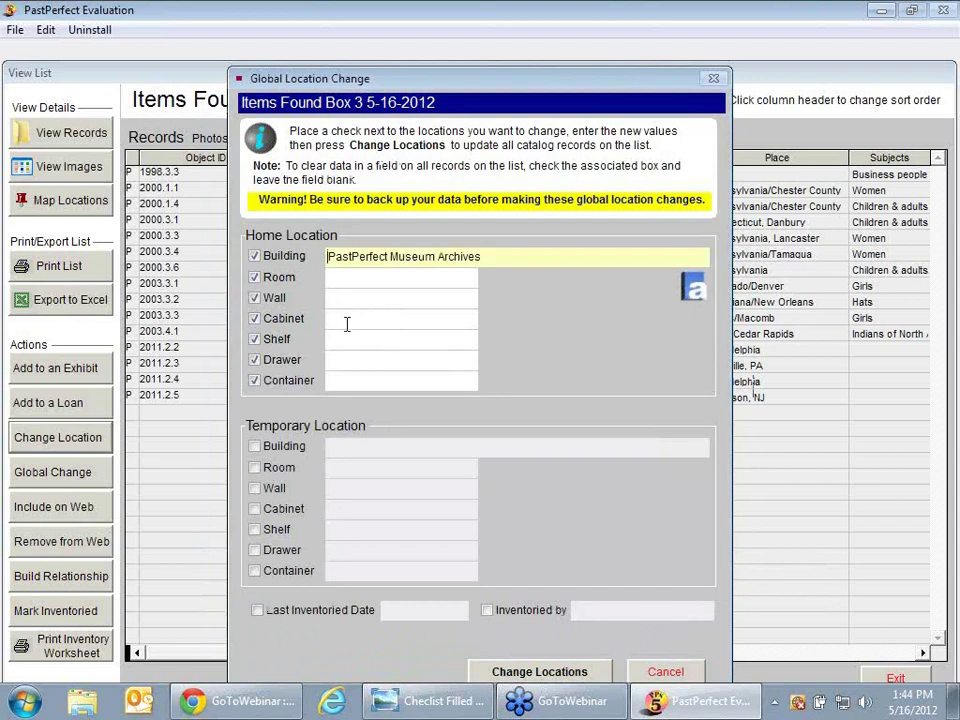
left_click(347, 318)
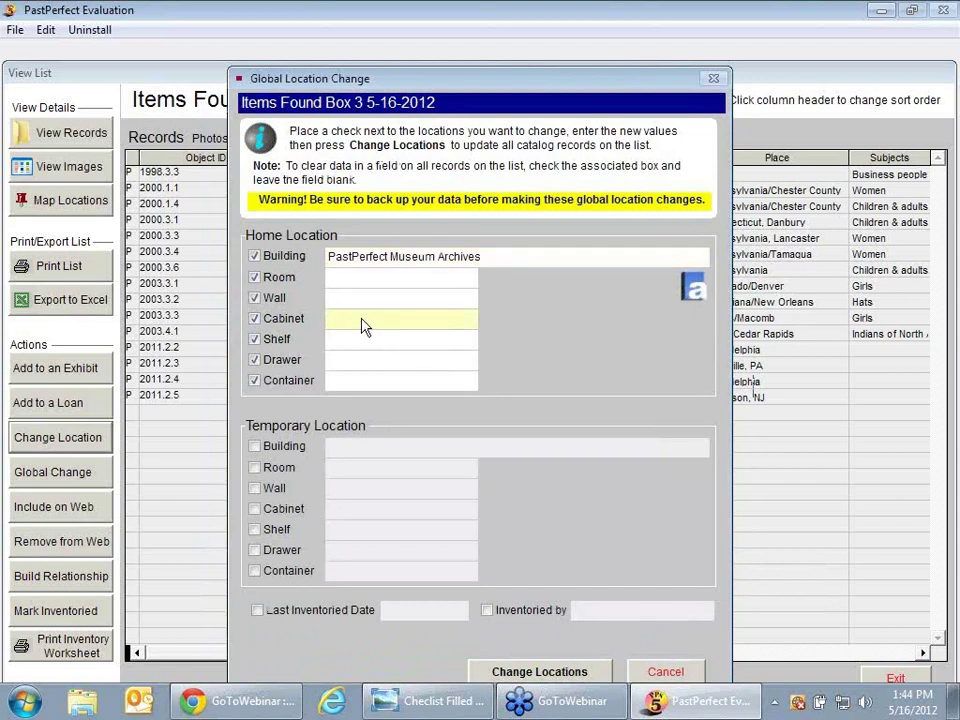
double_click(362, 325)
double_click(288, 174)
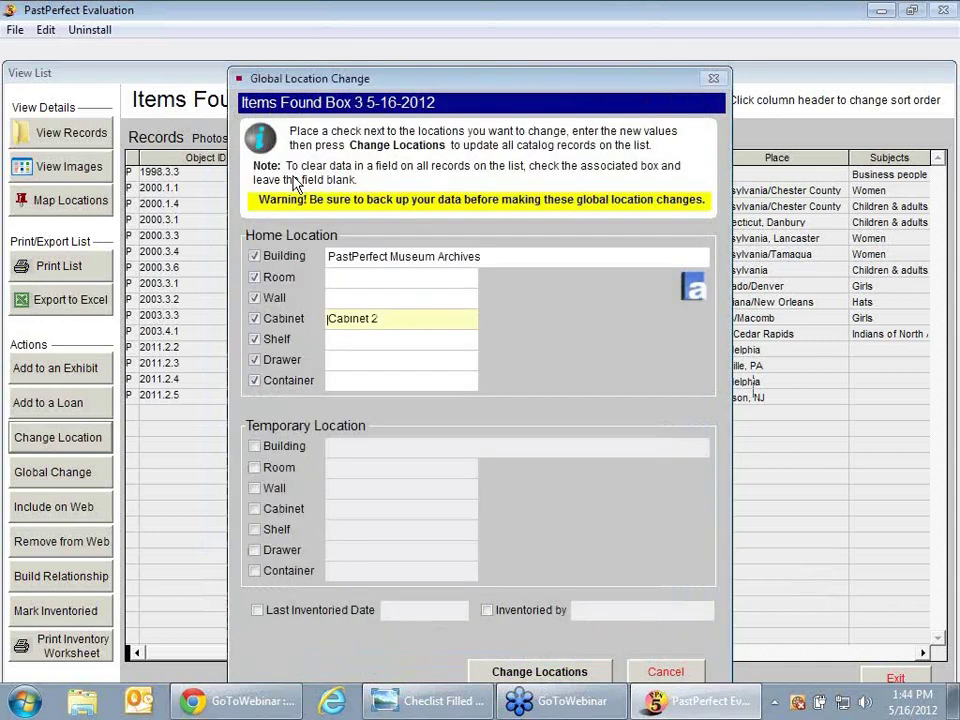
left_click(366, 382)
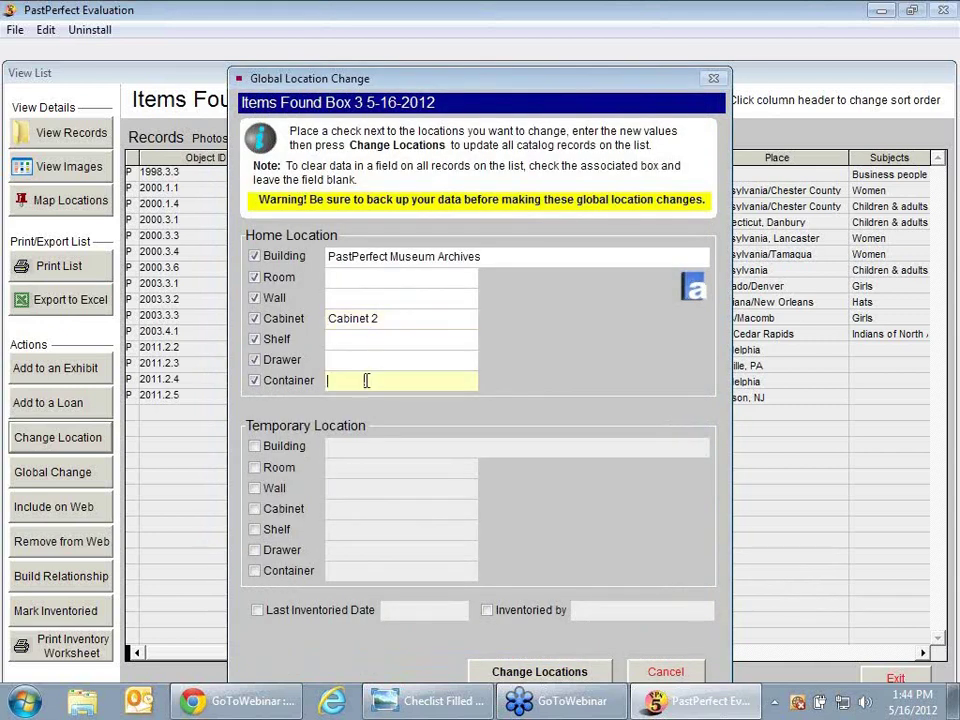
double_click(366, 382)
double_click(339, 459)
Step: Include the last inventoried date 05/16/2012 and choose the staff member's name for Inventoried by
left_click(258, 612)
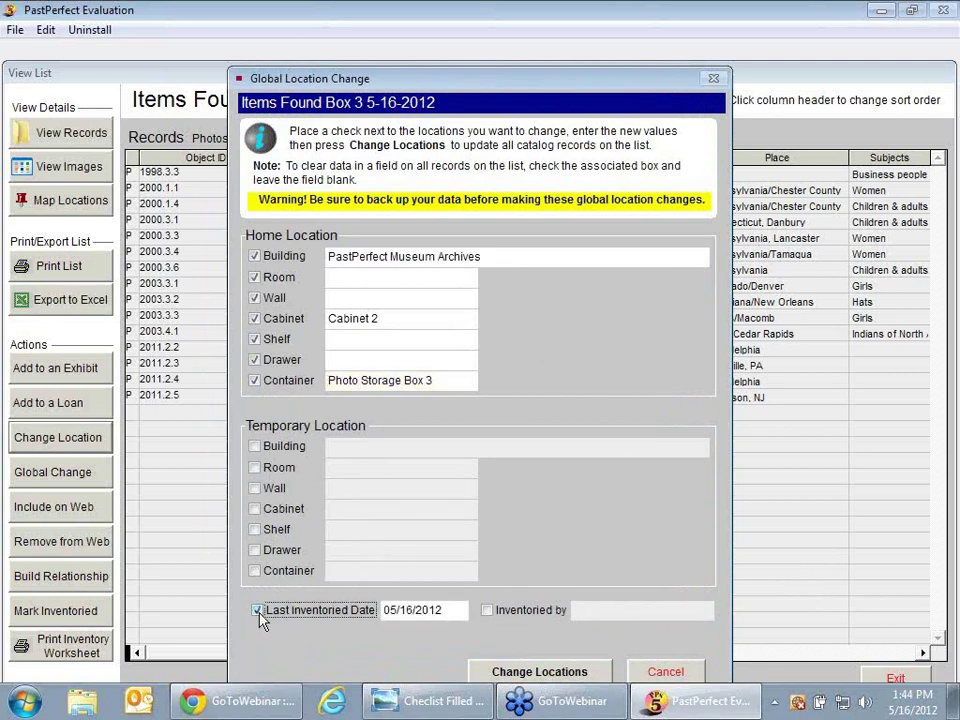
left_click(487, 612)
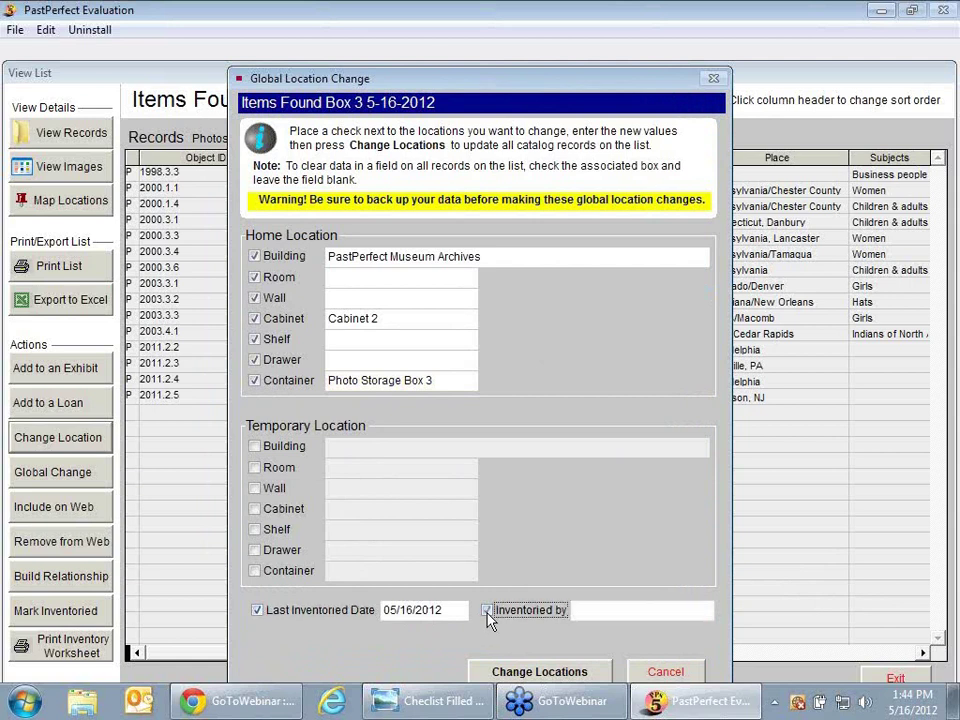
left_click(596, 612)
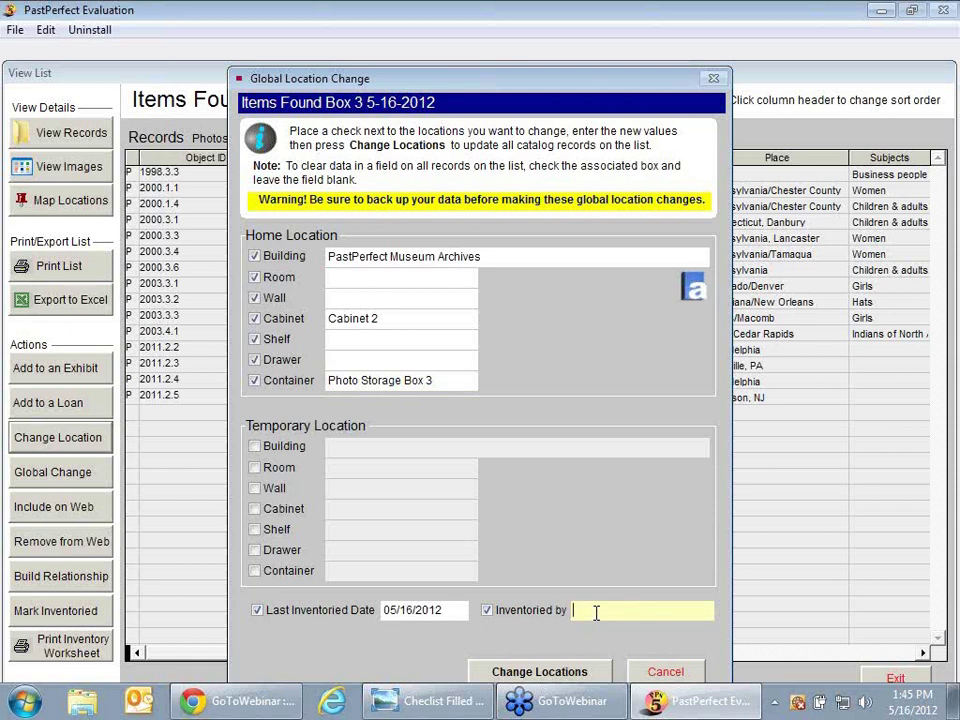
double_click(596, 612)
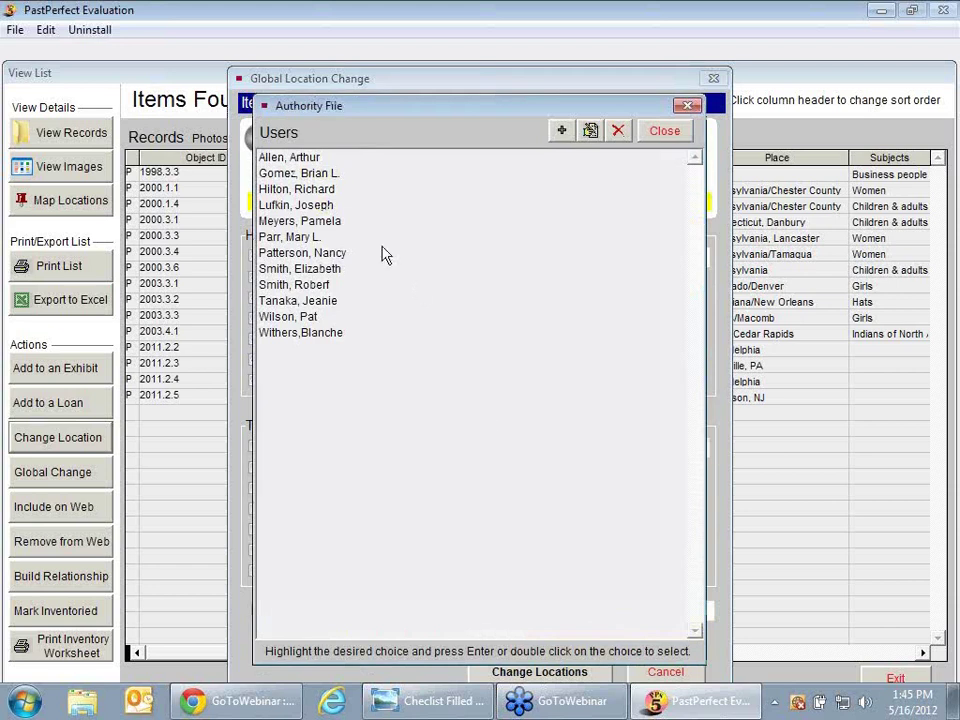
double_click(322, 175)
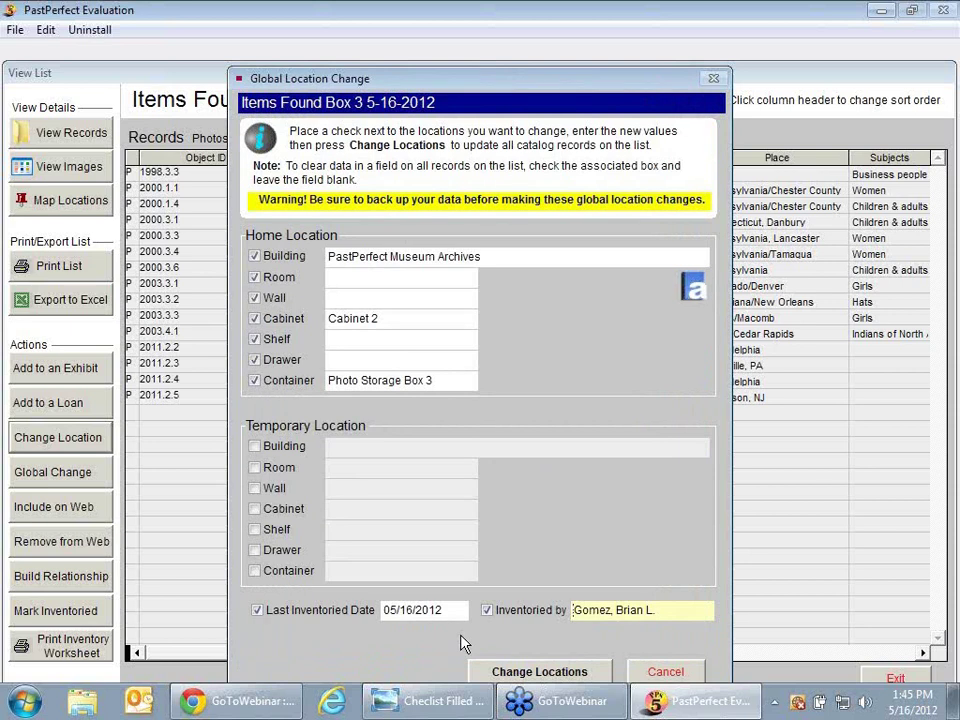
Step: Apply the location change to all records on the list, saving the previous home locations in the Location History file
left_click(526, 672)
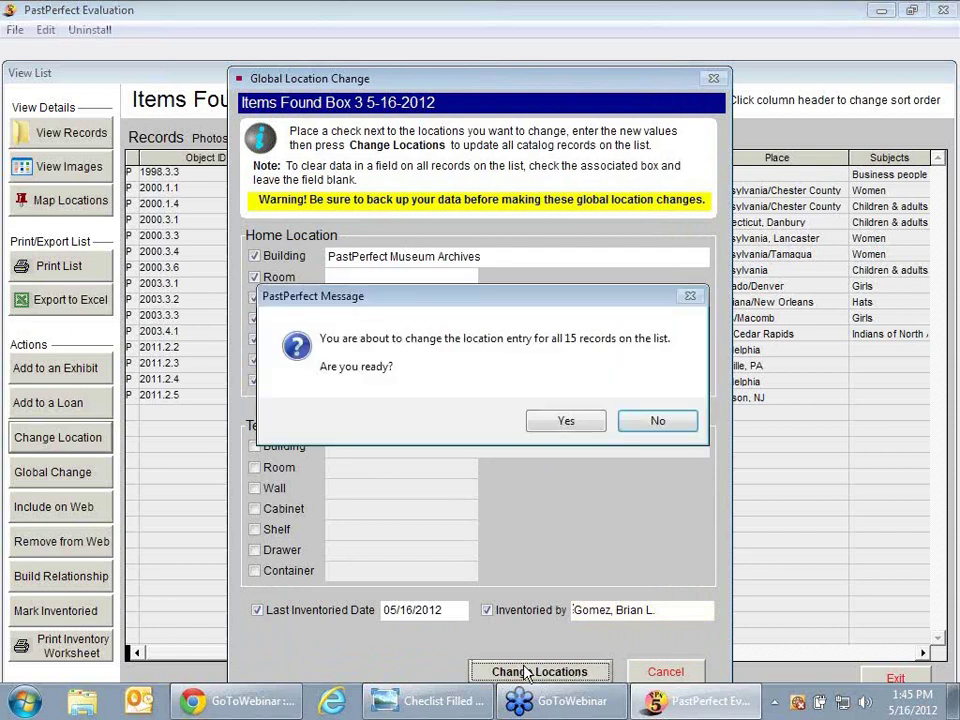
left_click(572, 428)
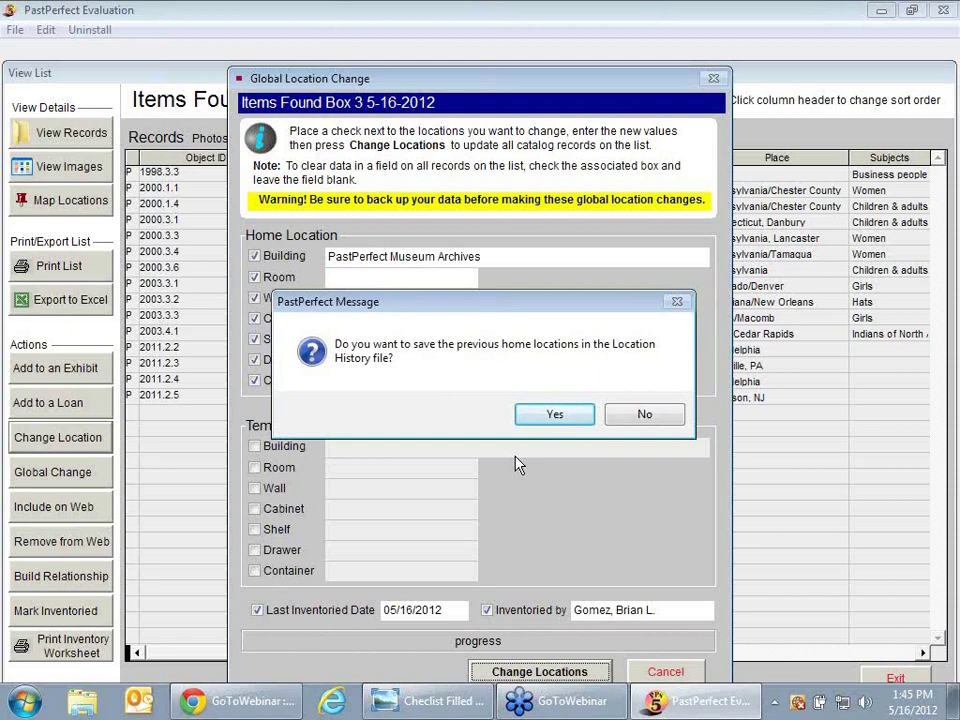
left_click(554, 415)
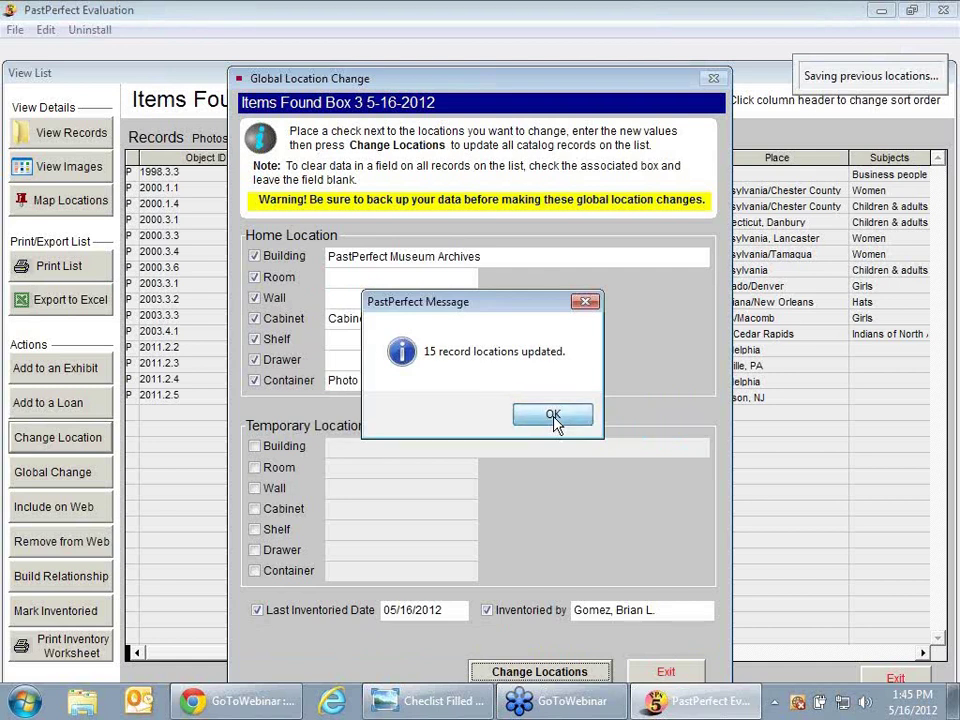
left_click(554, 416)
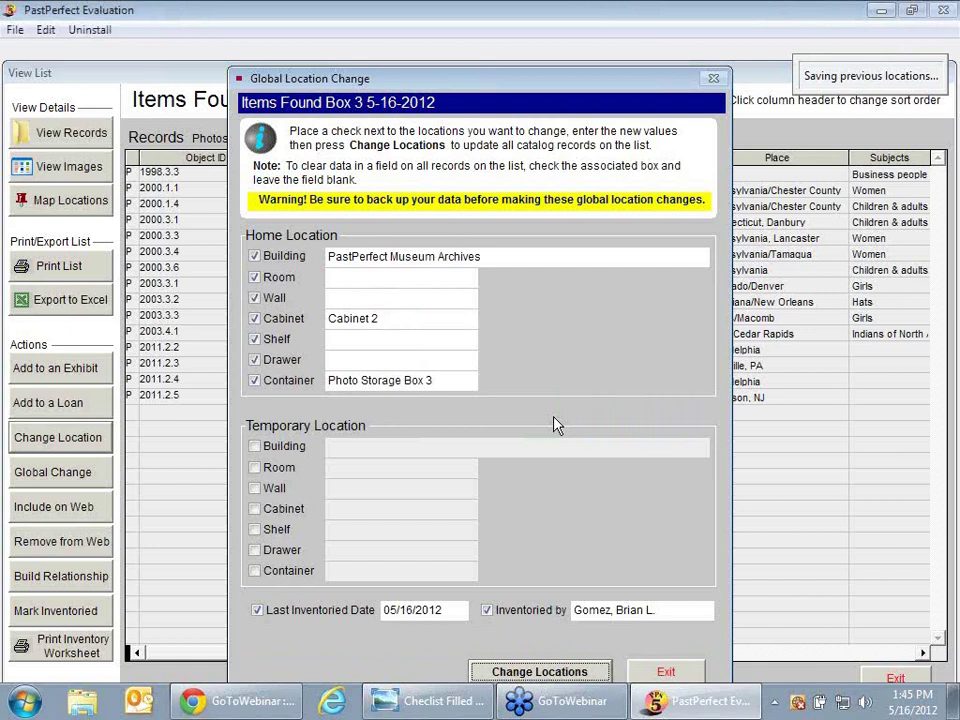
left_click(670, 673)
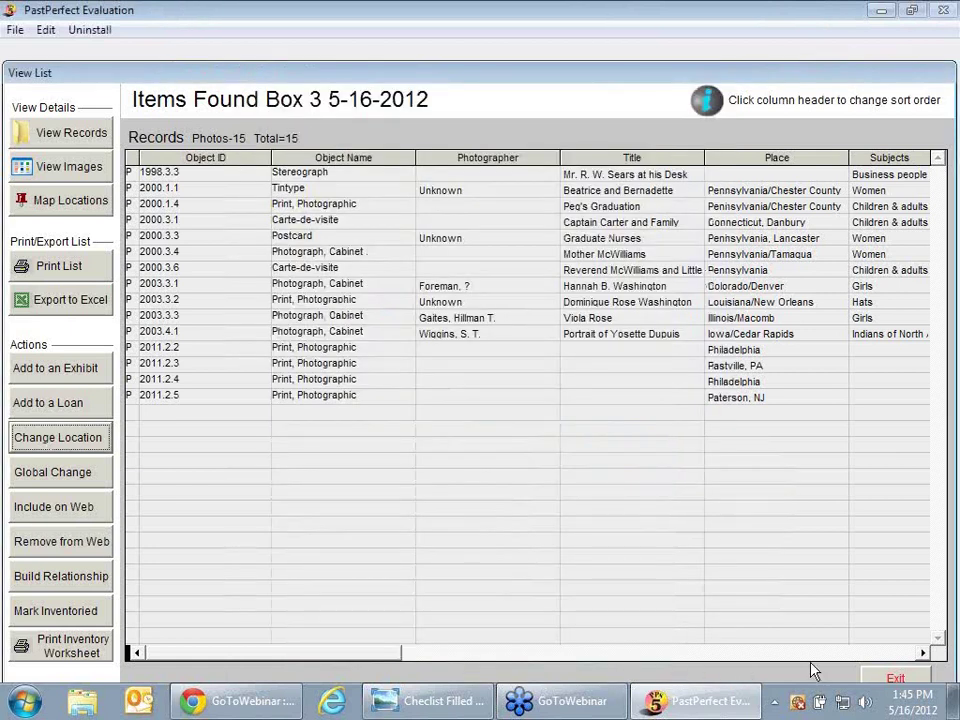
Step: Reopen the Items Found Box 3 5-16-2012 list and check the location details and history of carte-de-visite record 2000.3.6
left_click(893, 677)
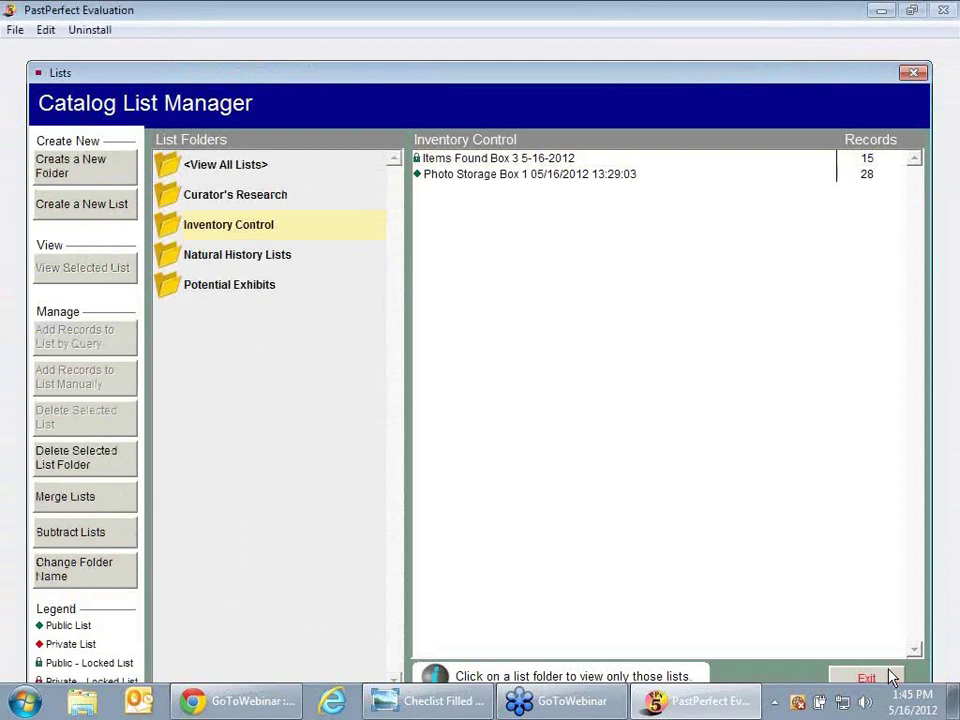
left_click(524, 163)
double_click(524, 163)
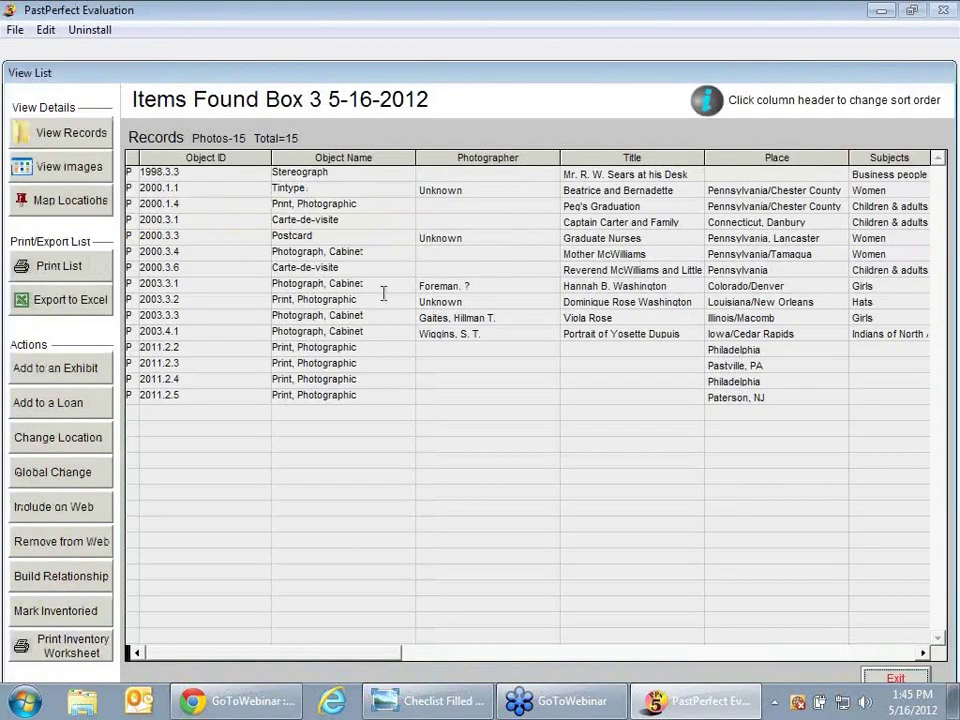
left_click(355, 270)
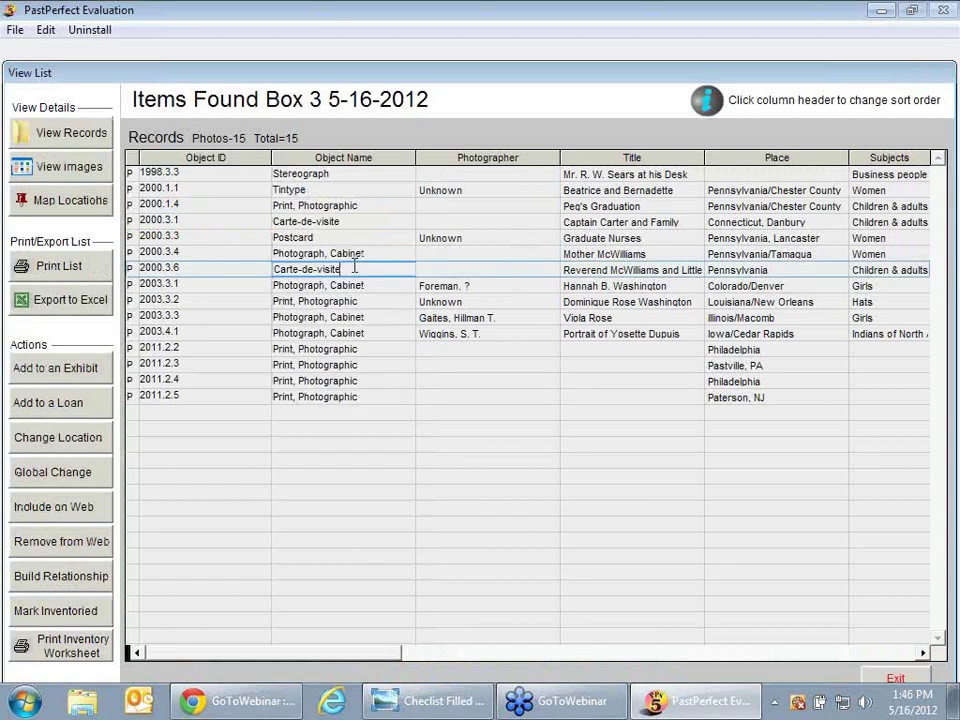
double_click(355, 270)
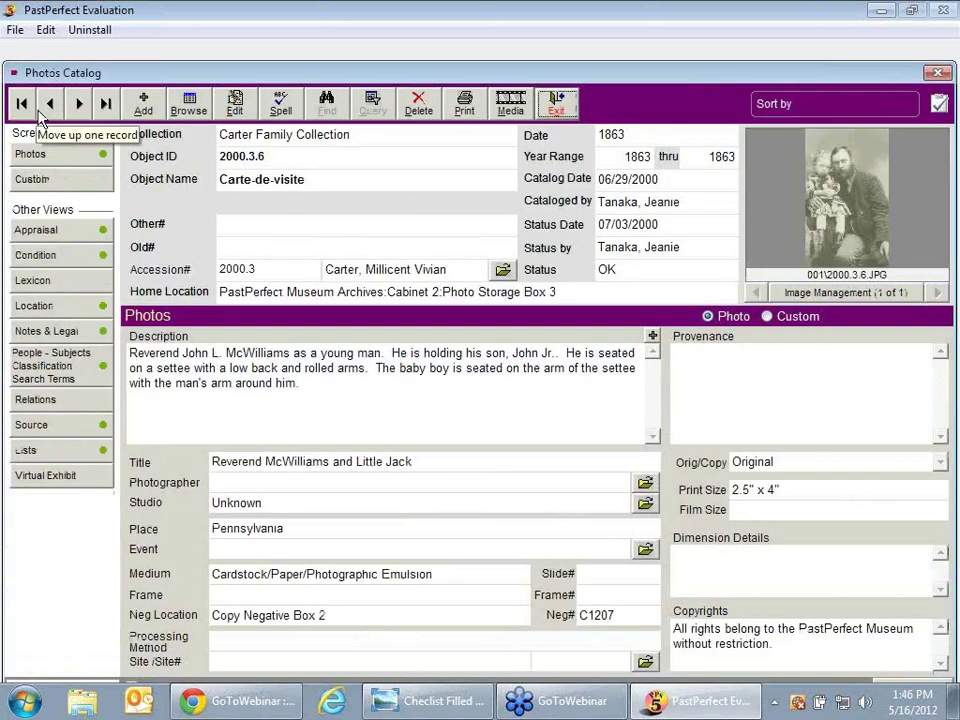
left_click(32, 305)
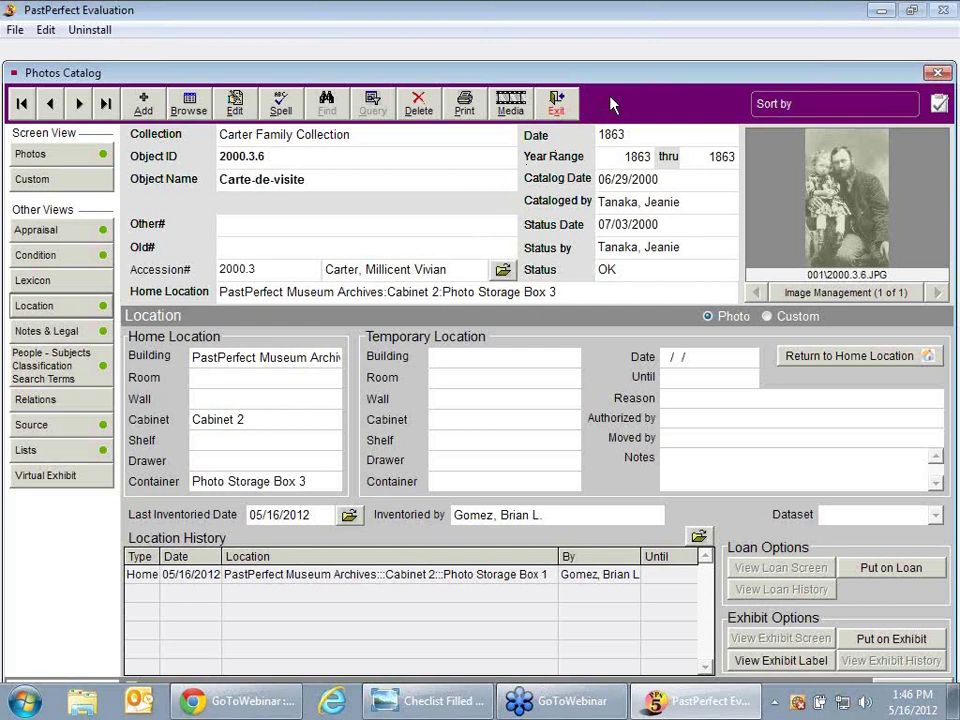
left_click(557, 104)
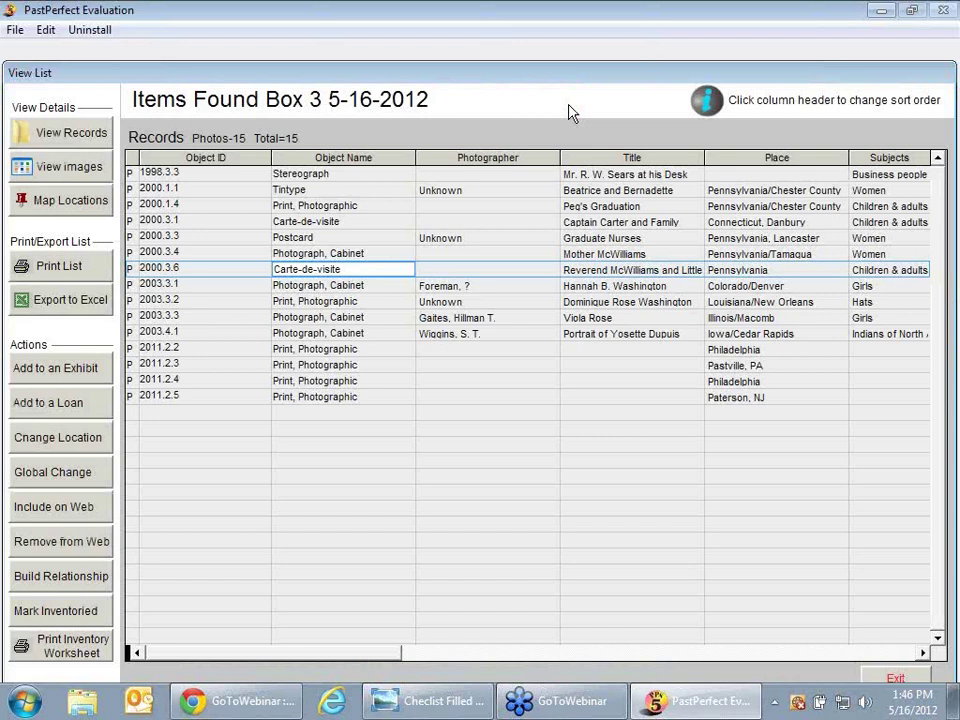
left_click(895, 680)
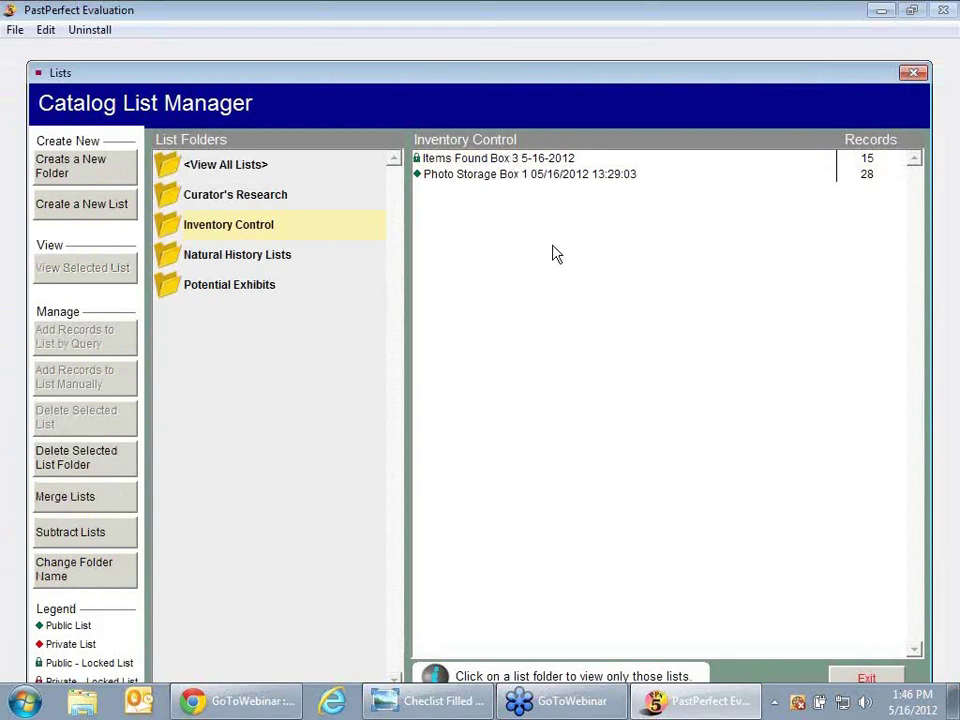
Step: Delete the Photo Storage Box 1 05/16/2012 13:29:03 list from the Inventory Control folder
left_click(476, 166)
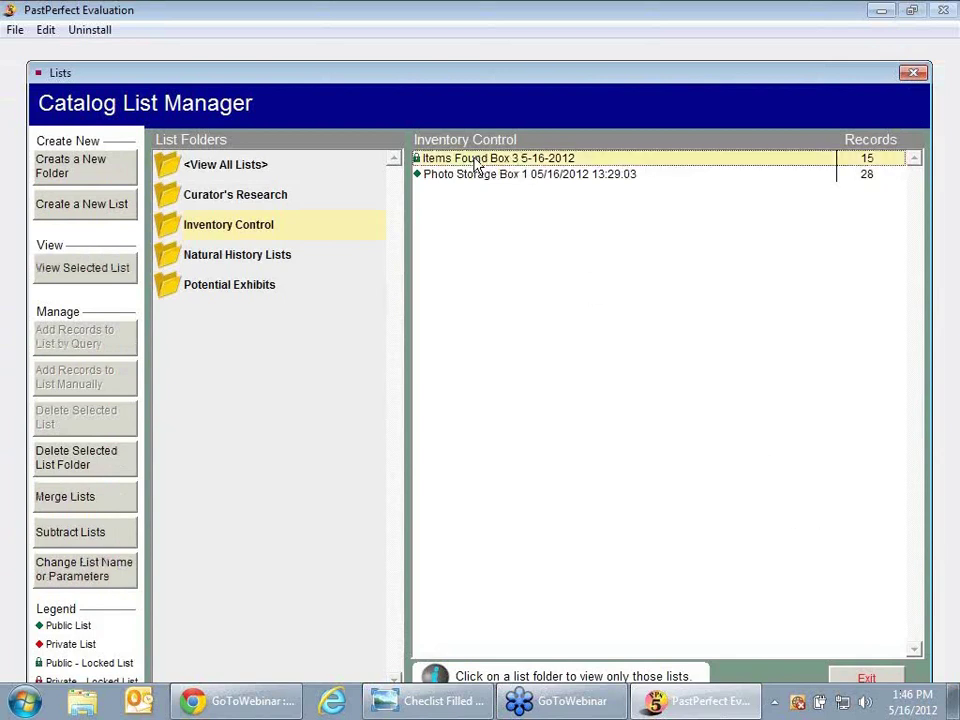
left_click(471, 182)
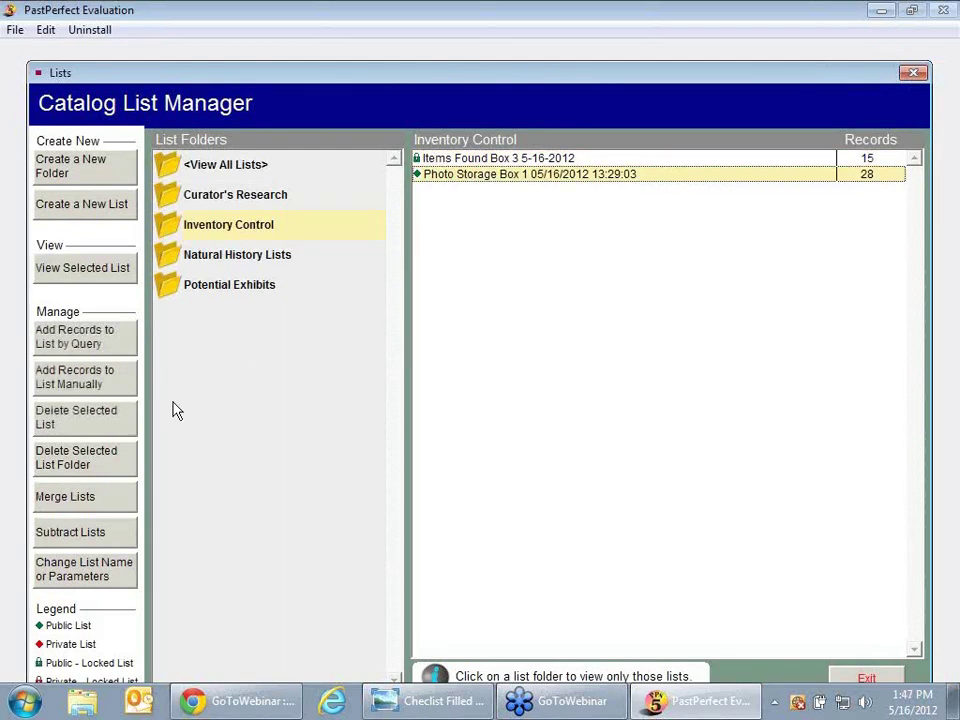
left_click(113, 427)
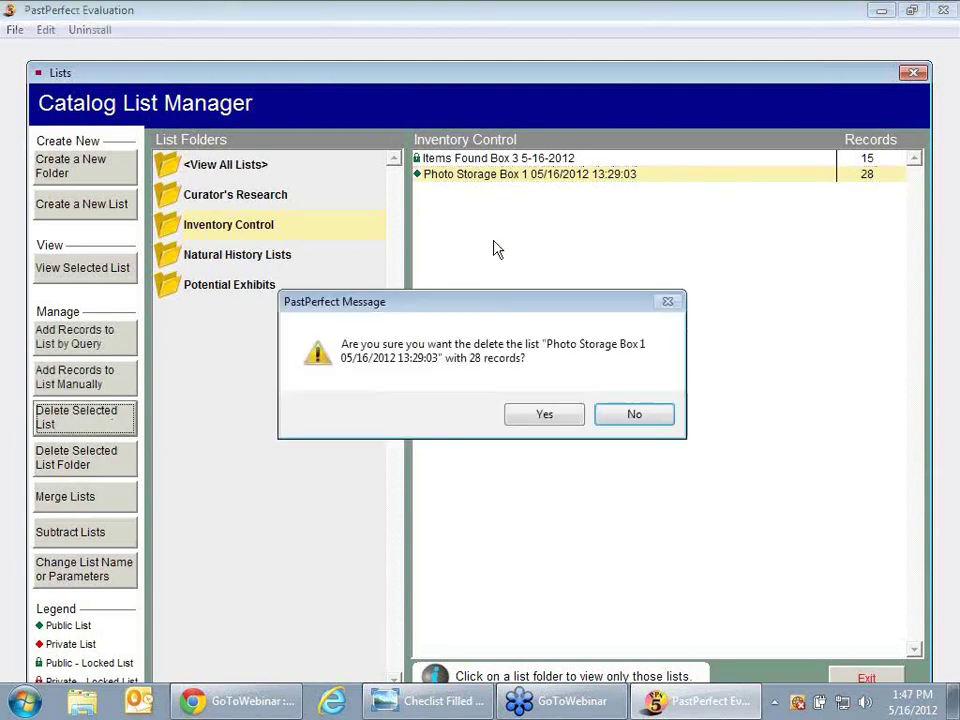
left_click(560, 419)
Step: Unlock the Items Found Box 3 5-16-2012 list and save the changed list parameters
left_click(506, 165)
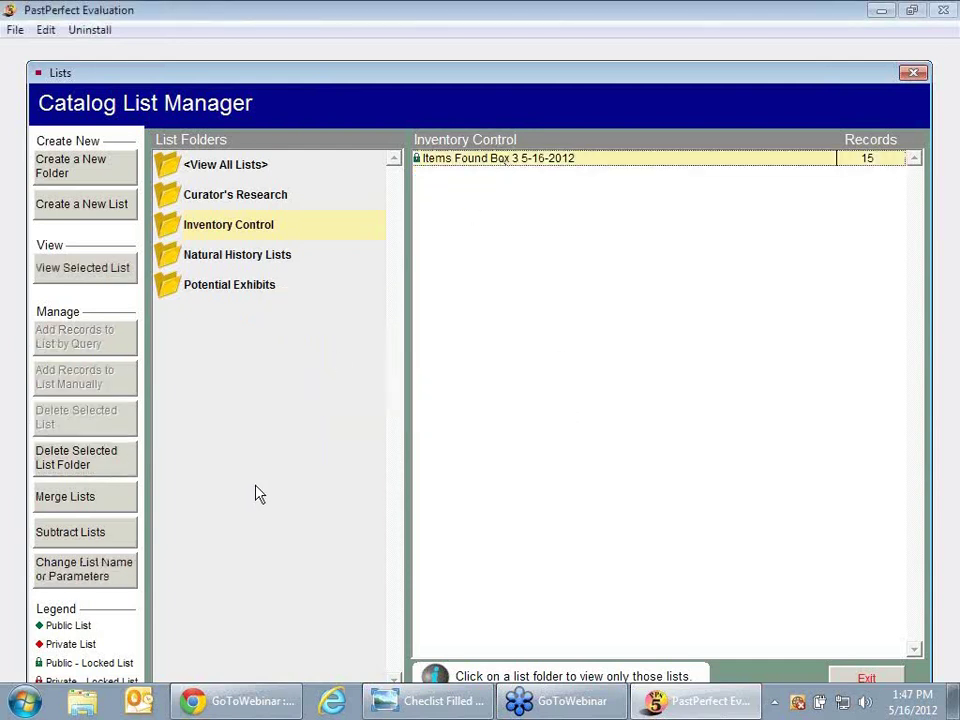
left_click(88, 570)
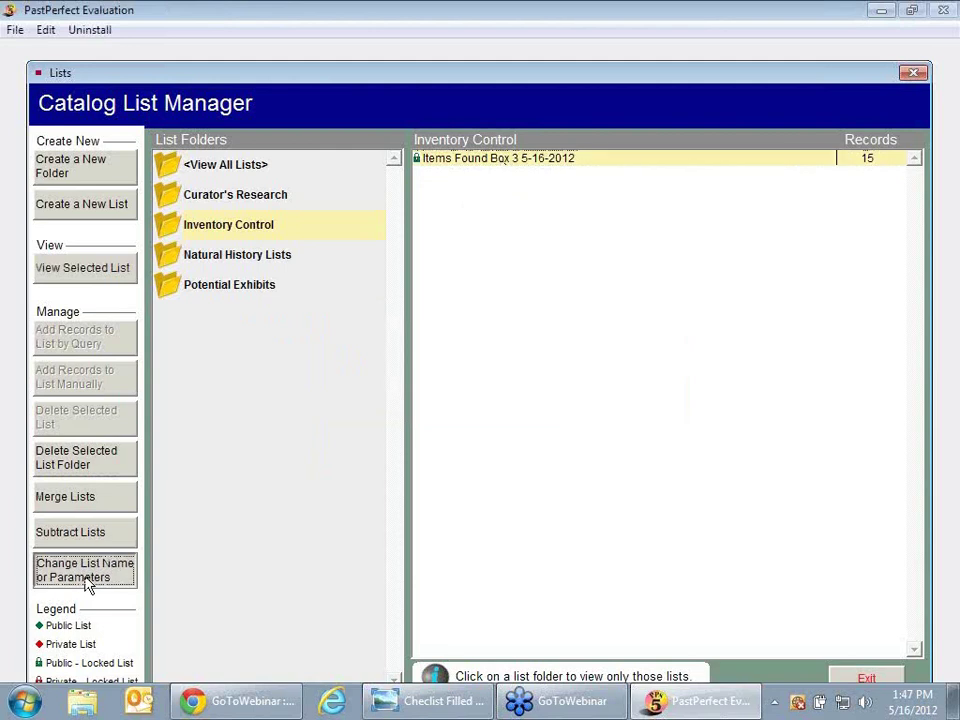
left_click(305, 526)
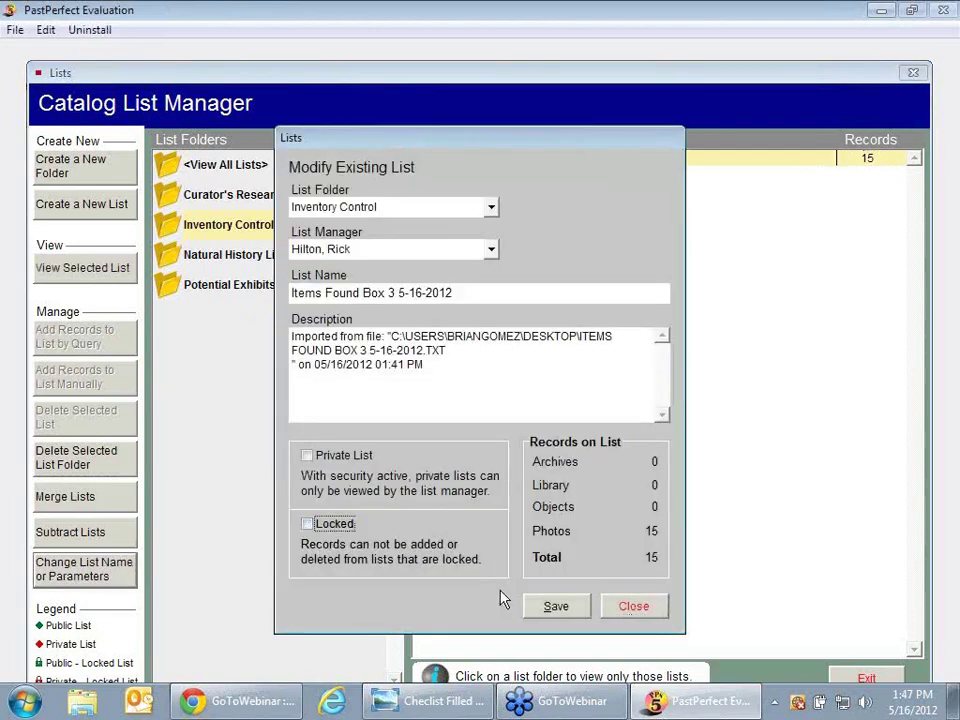
left_click(553, 606)
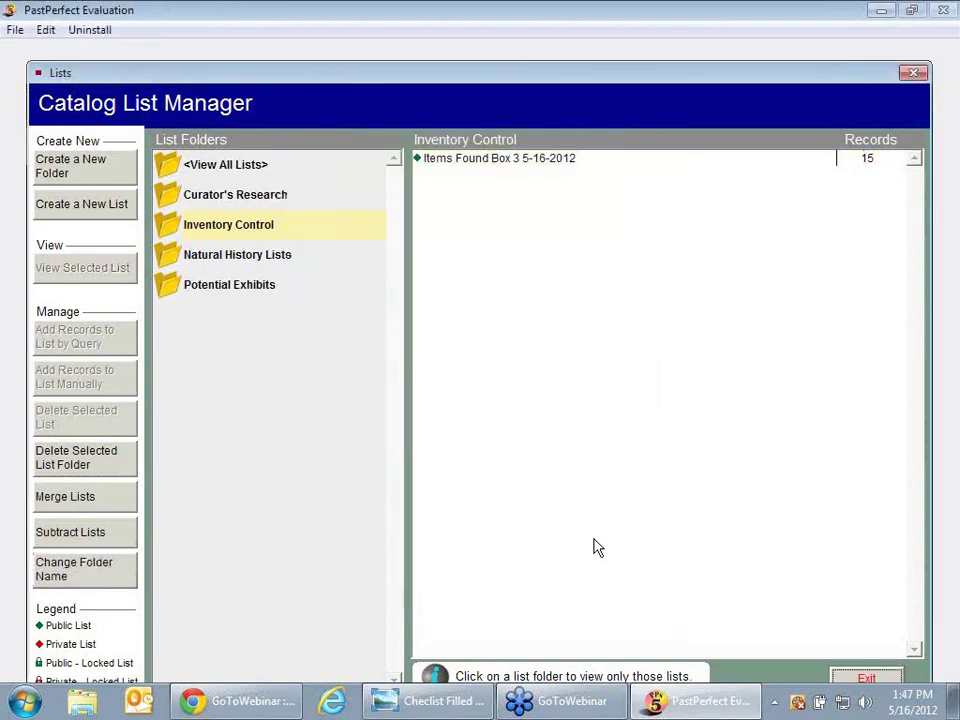
Step: Delete the Items Found Box 3 5-16-2012 list and return to the Inventory Manager's main window
left_click(481, 162)
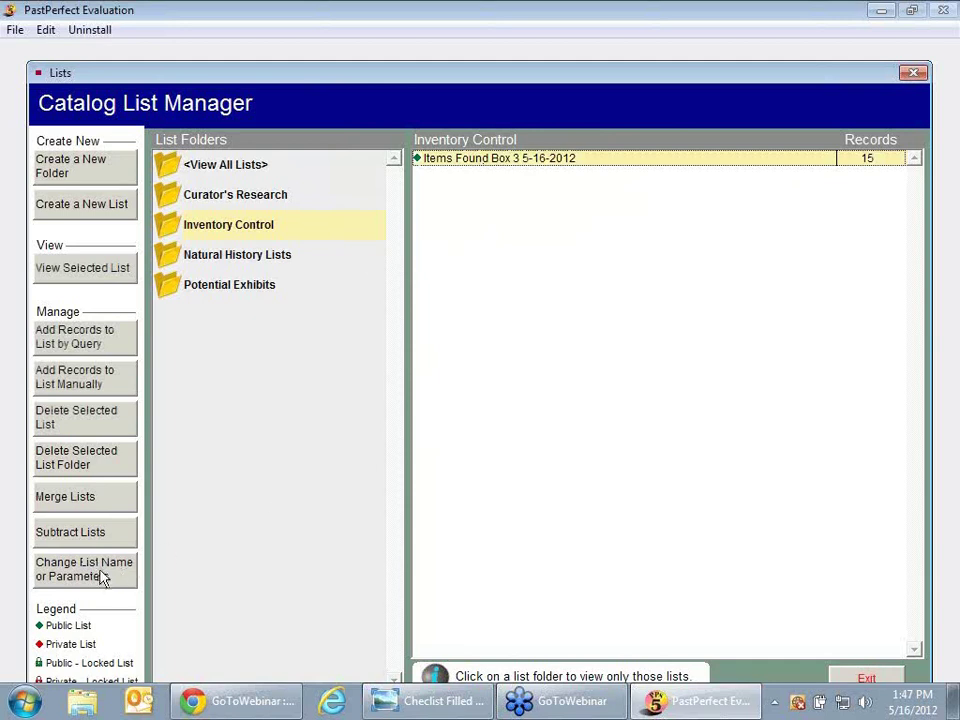
left_click(90, 430)
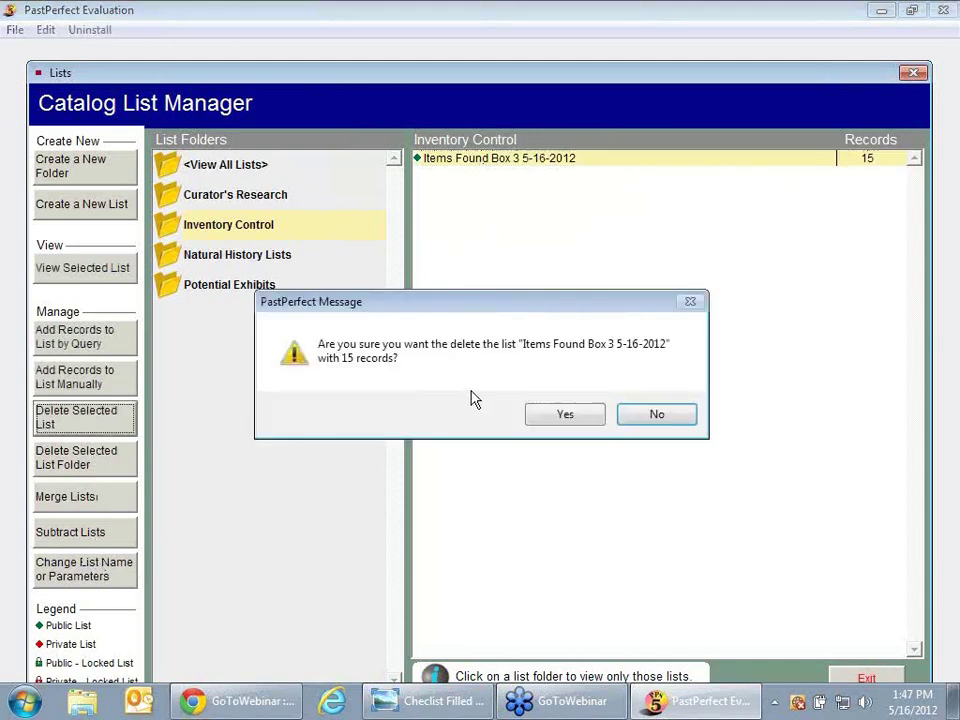
left_click(551, 418)
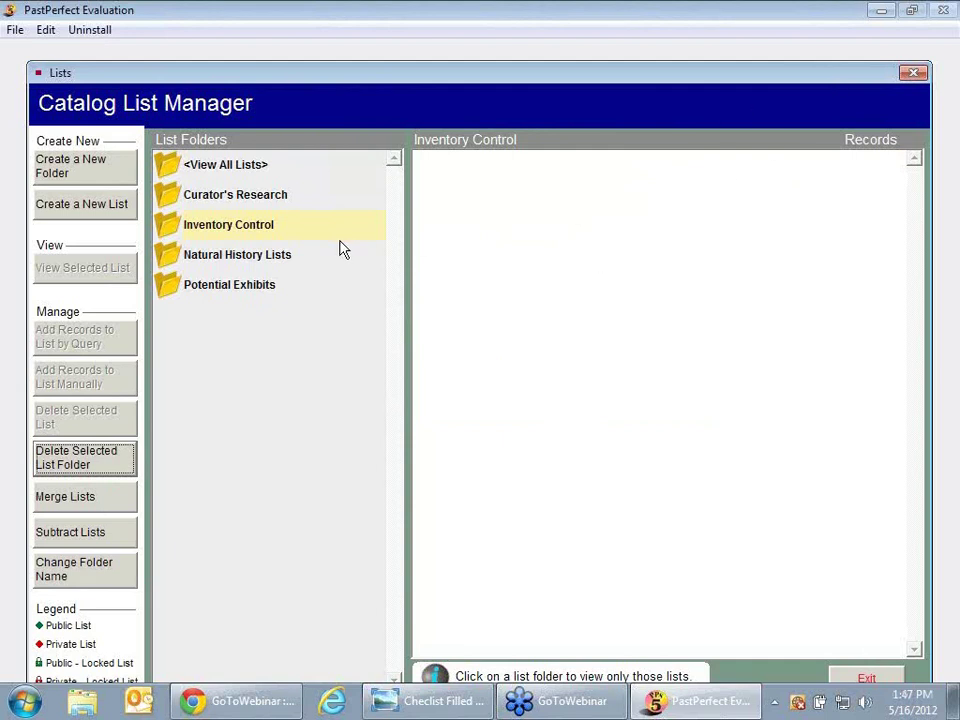
left_click(900, 678)
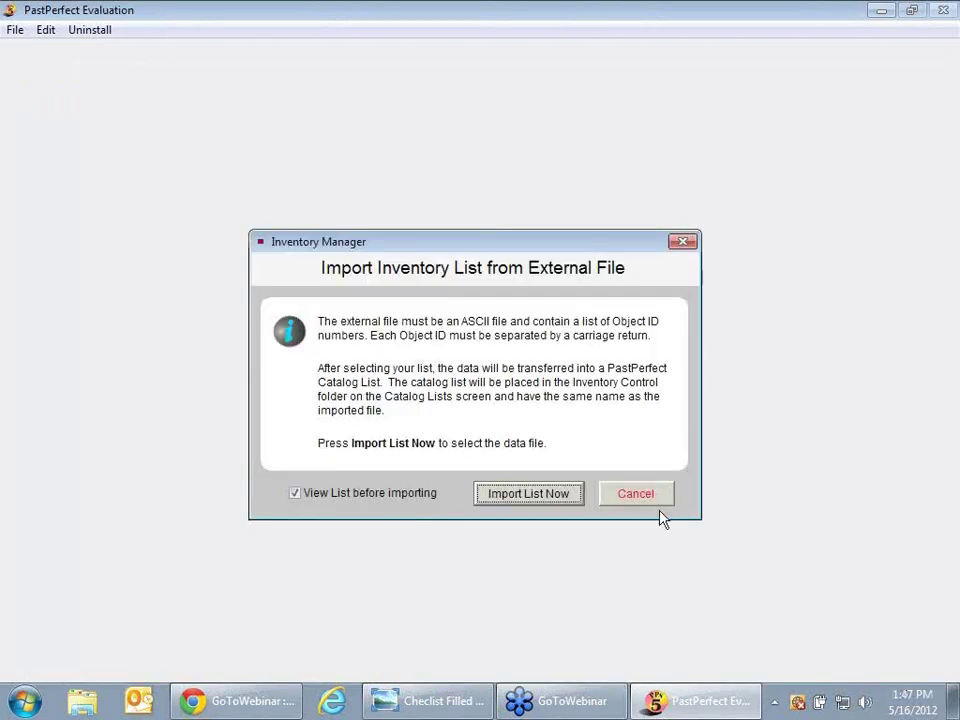
left_click(656, 499)
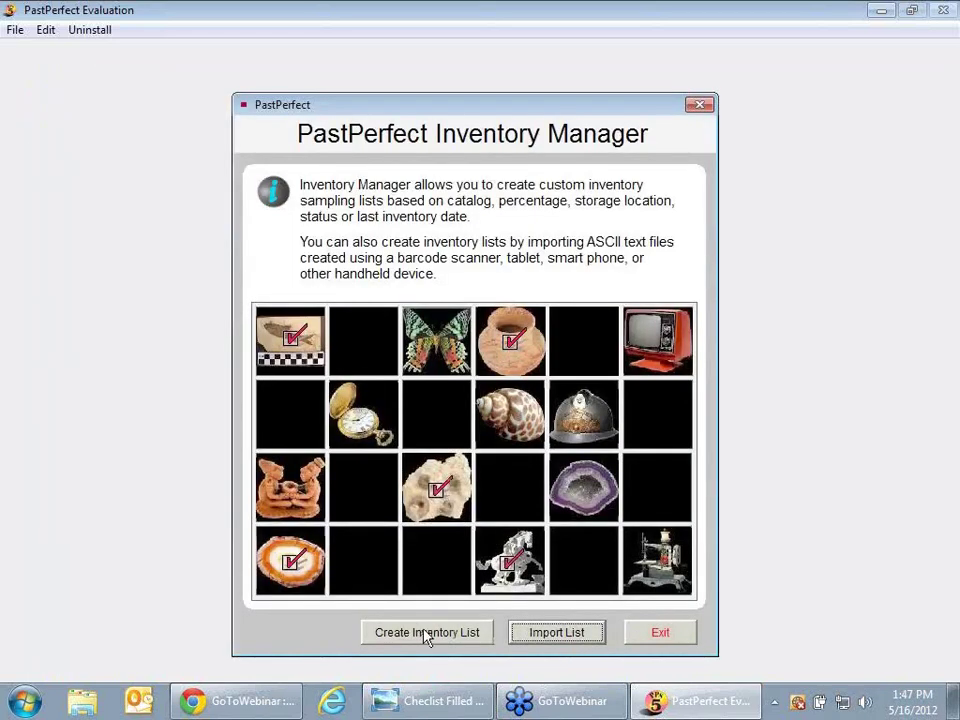
Step: Set up a new inventory sampling list limited to items whose container location is Photo Storage Box 3
left_click(418, 639)
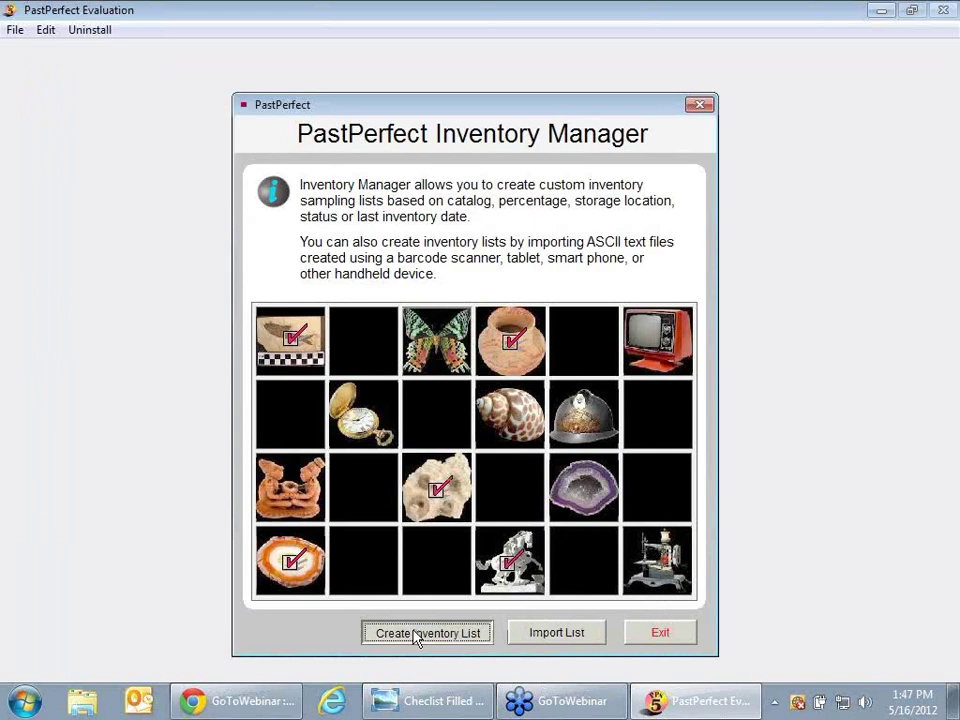
left_click(418, 634)
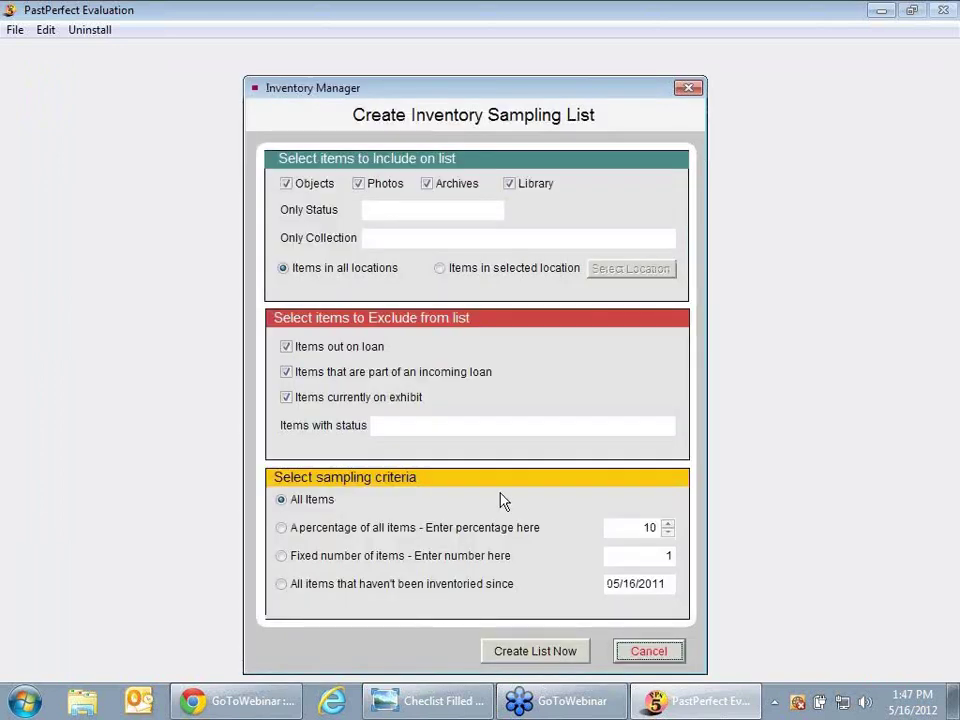
left_click(443, 272)
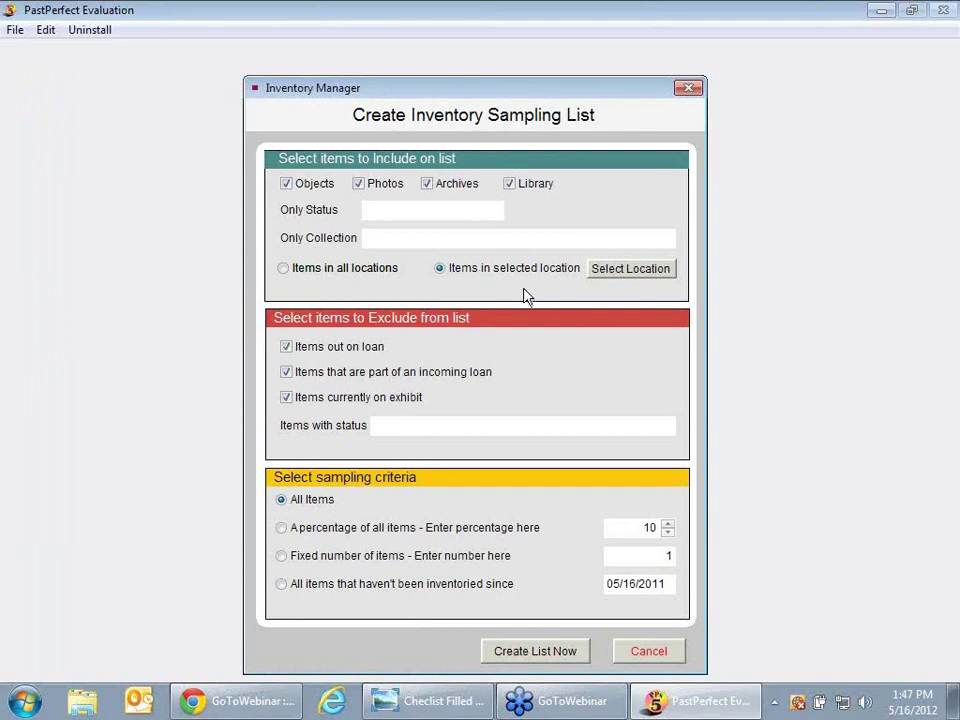
left_click(617, 272)
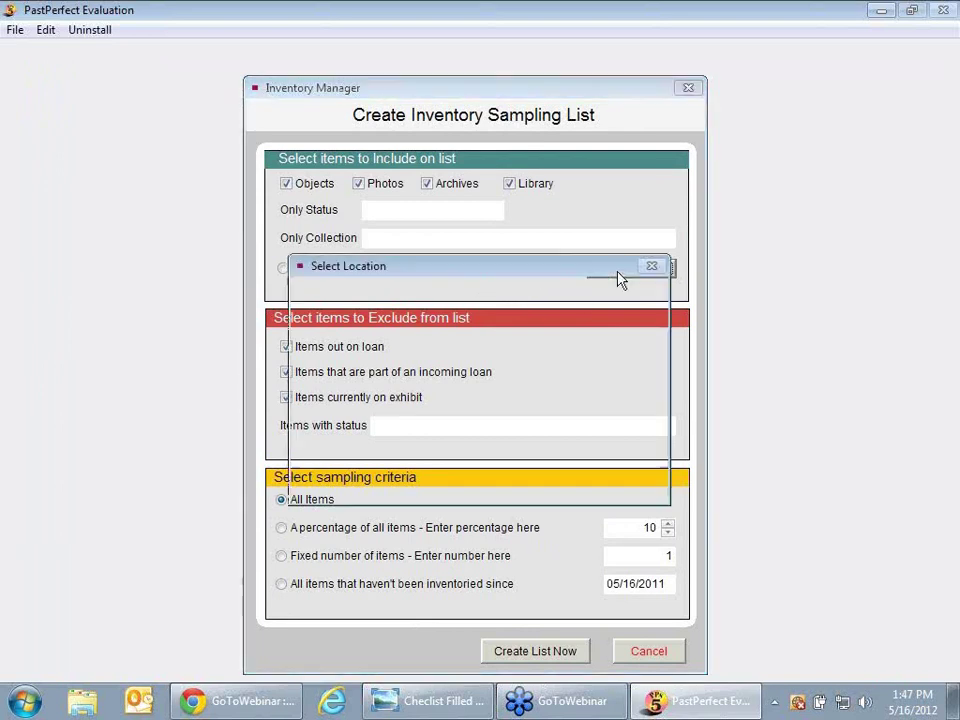
double_click(431, 440)
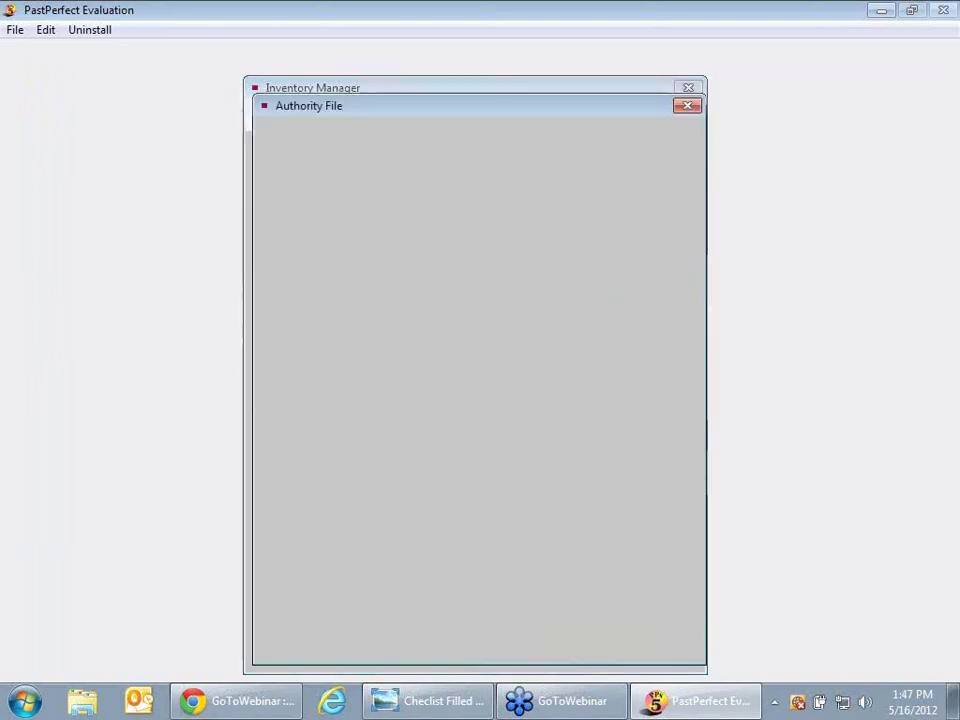
double_click(350, 461)
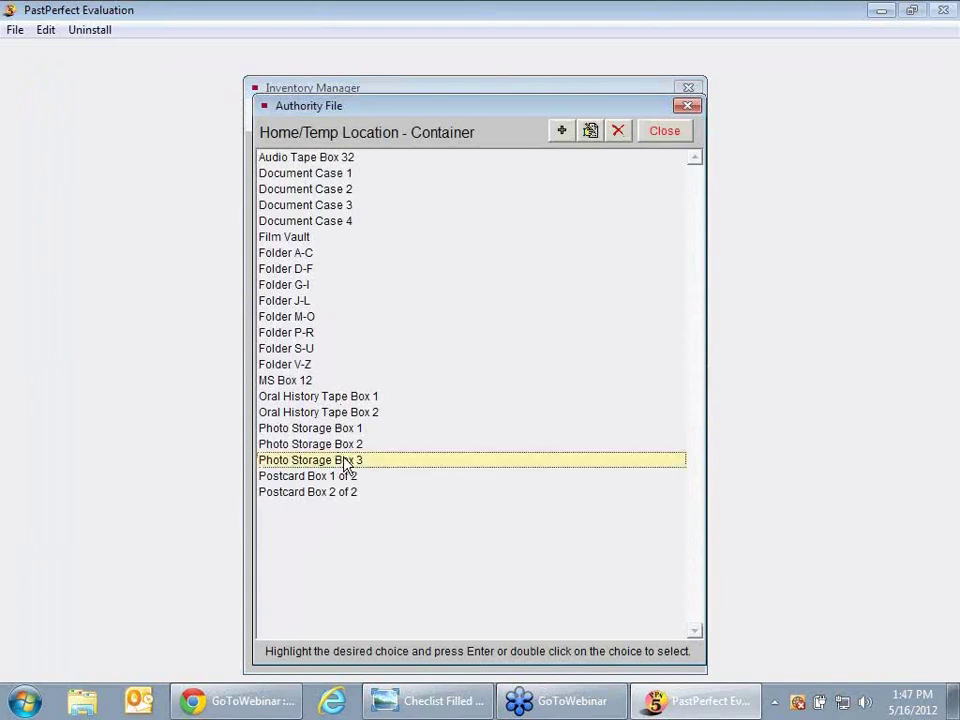
left_click(610, 481)
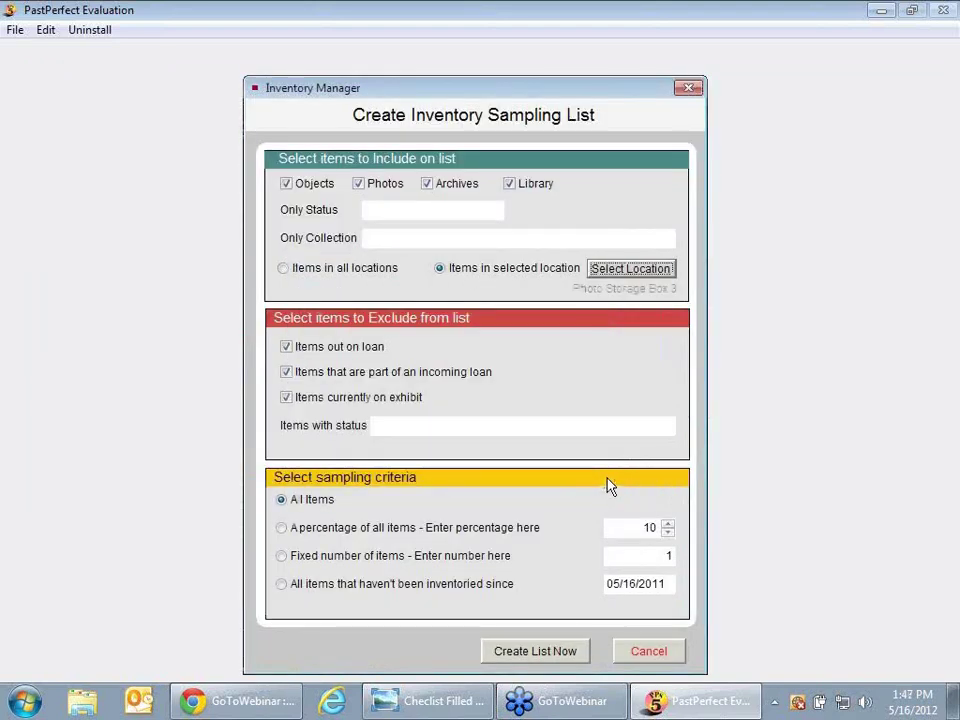
Step: Create the sampling list with all items, check it in the Inventory Control folder and return to the Inventory Manager's main window
left_click(539, 656)
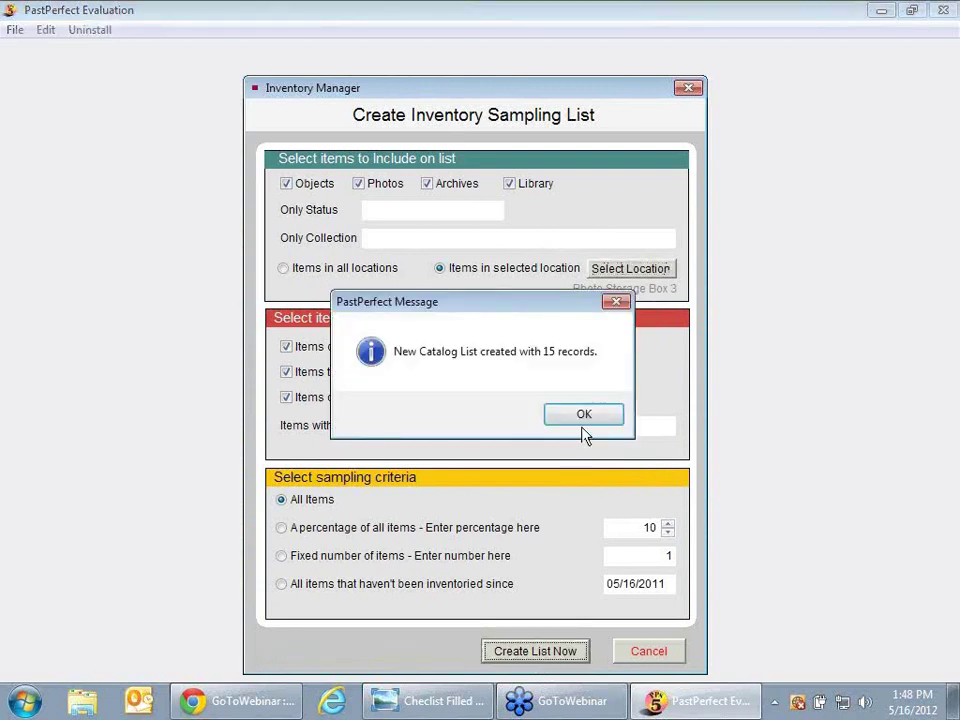
left_click(584, 421)
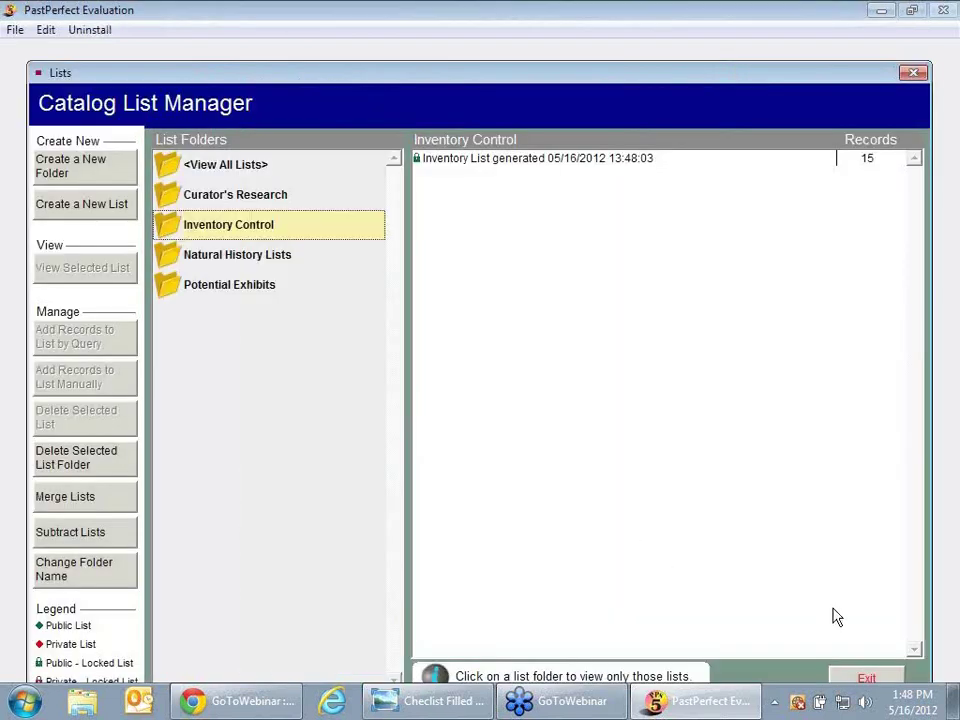
left_click(886, 681)
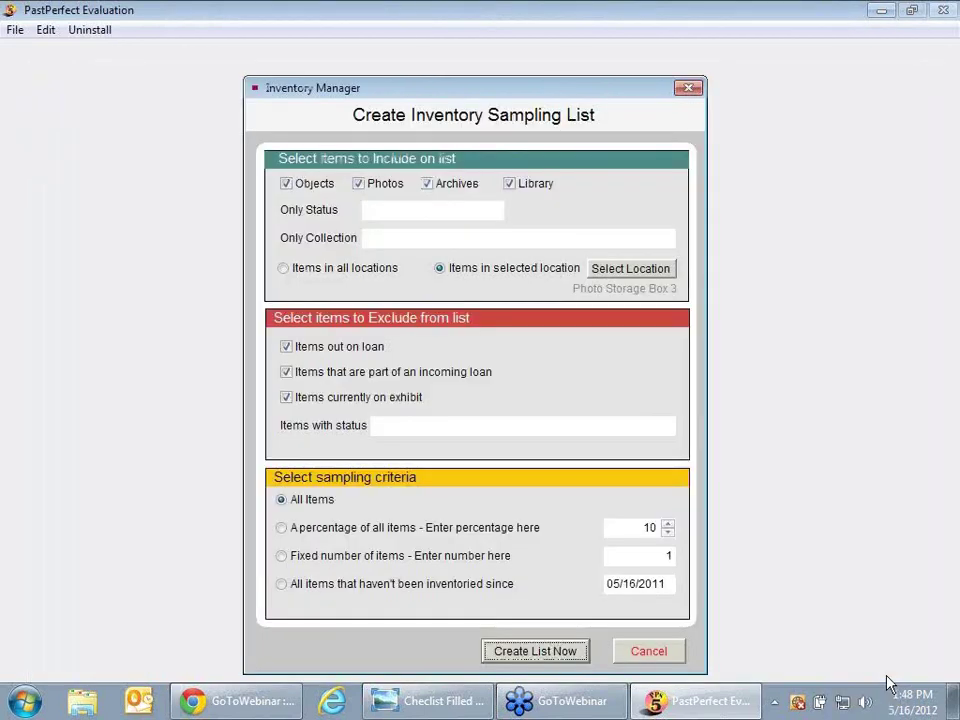
left_click(676, 660)
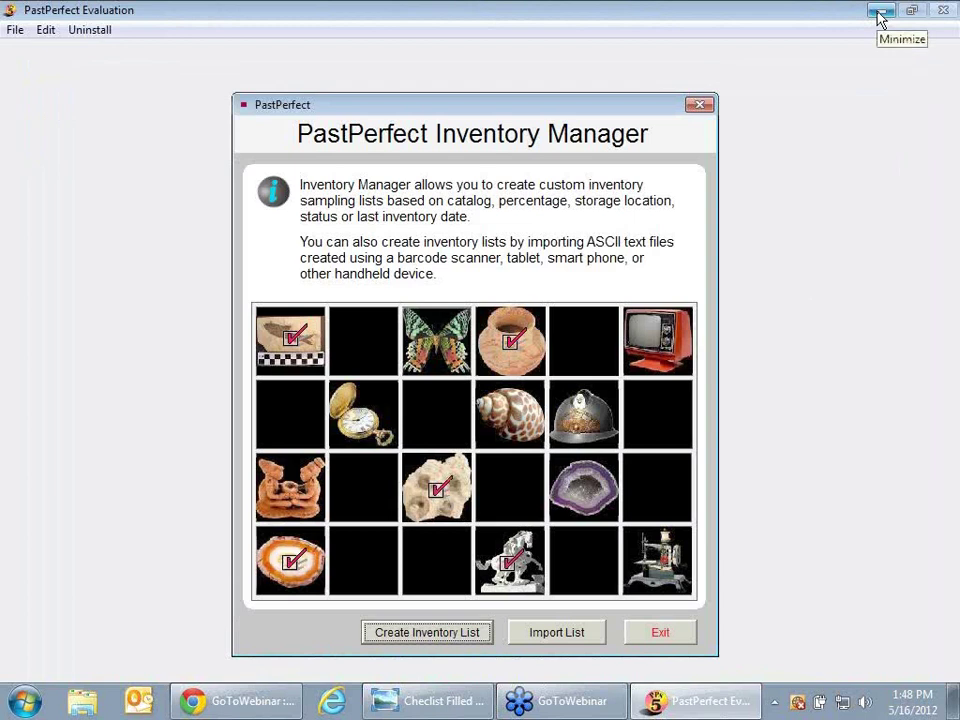
Step: Switch to a blank Notepad document and enter object IDs 2000.3.1, 2000.3.6, 2000.1.1, 2003.3.2 and 2000.3.4, one per line
left_click(880, 18)
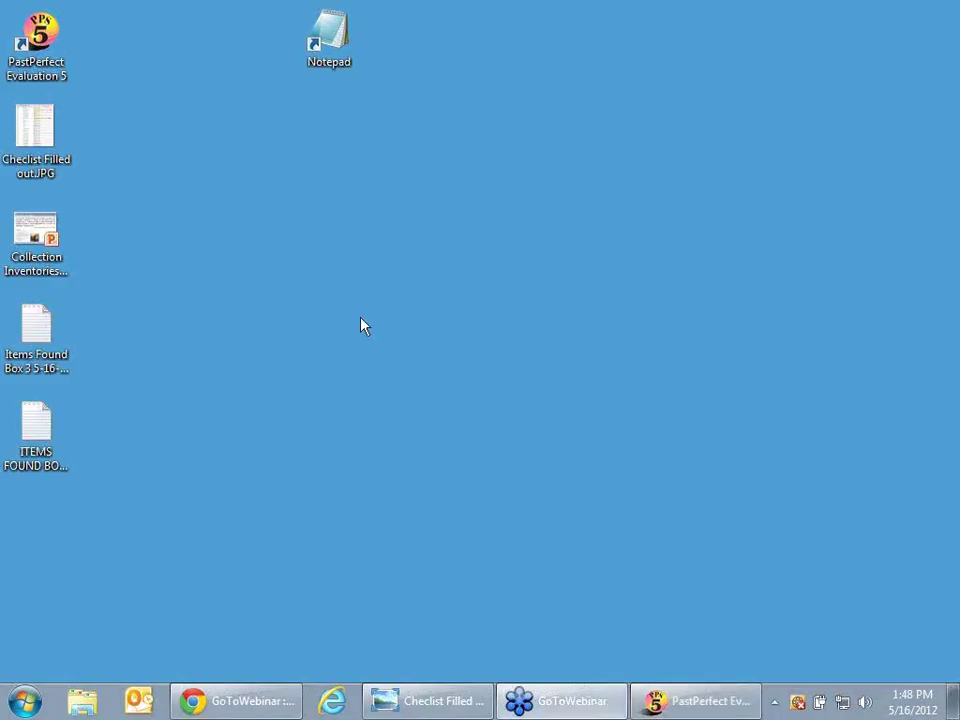
double_click(338, 42)
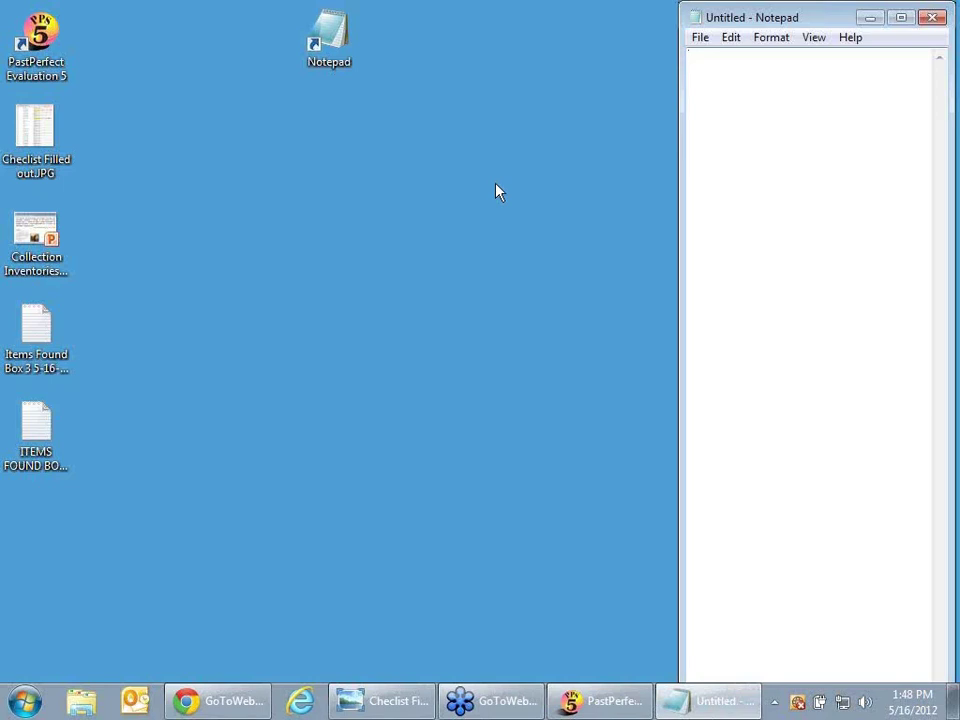
type("2000.3.1")
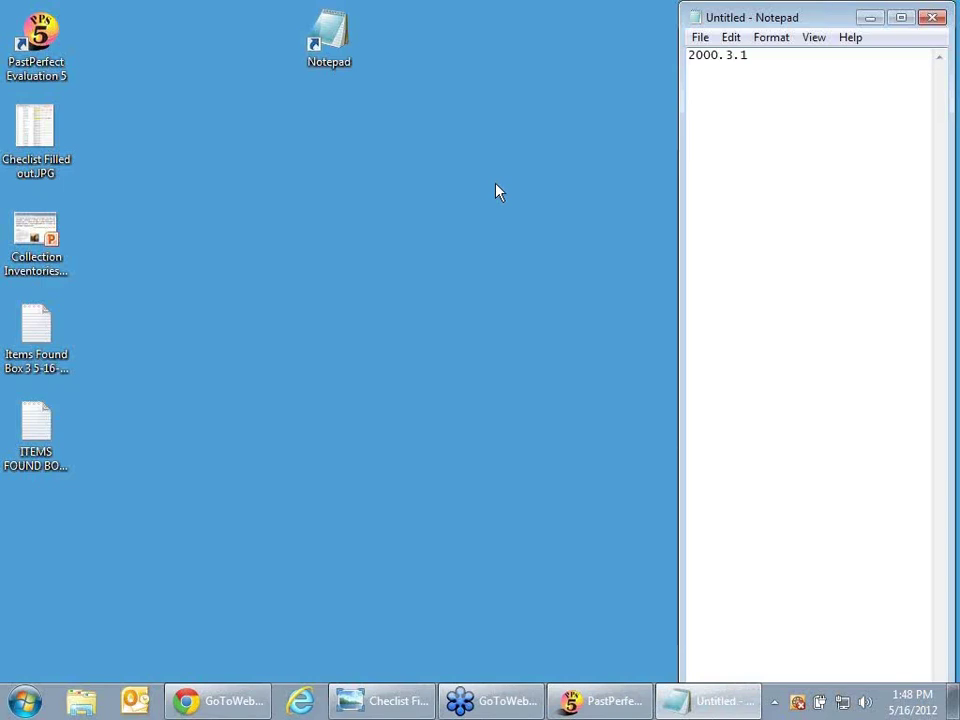
key("Return")
type("2000.3.6")
key("Return")
type("2000.1.1 ")
type("2003.3.2")
key("Return")
type("2000.3.4")
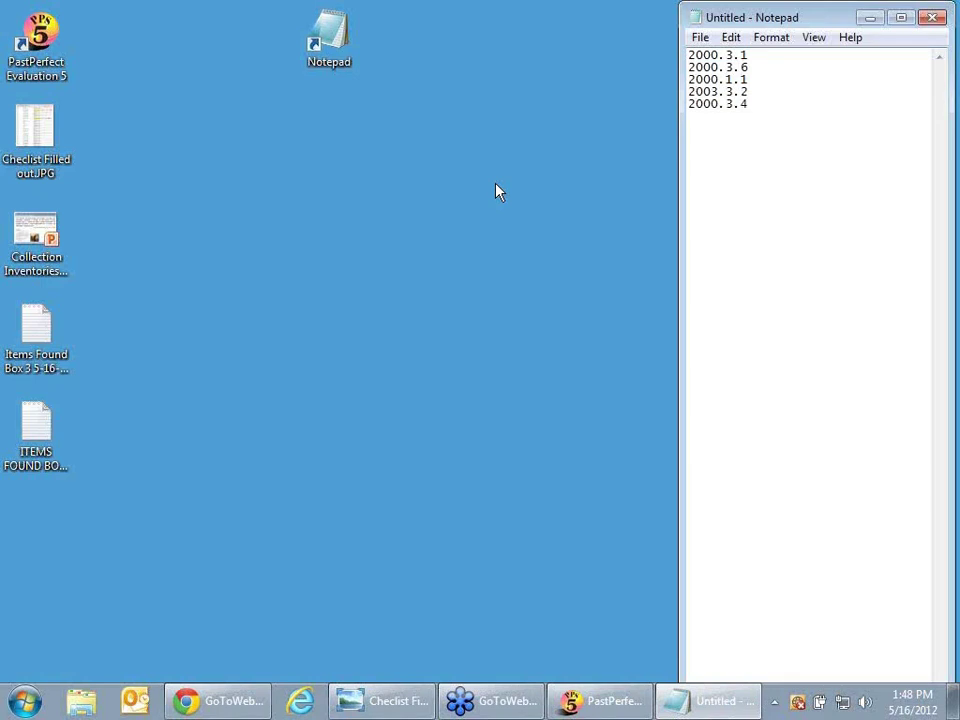
Step: Add object IDs 2000.002.0004, 2000.002.0003, 2000.3.3, 2003.3.3 and 2003.3.1 to the text file on separate lines
key("Return")
type("2000.002.0004")
key("Return")
type("2000.002.0003")
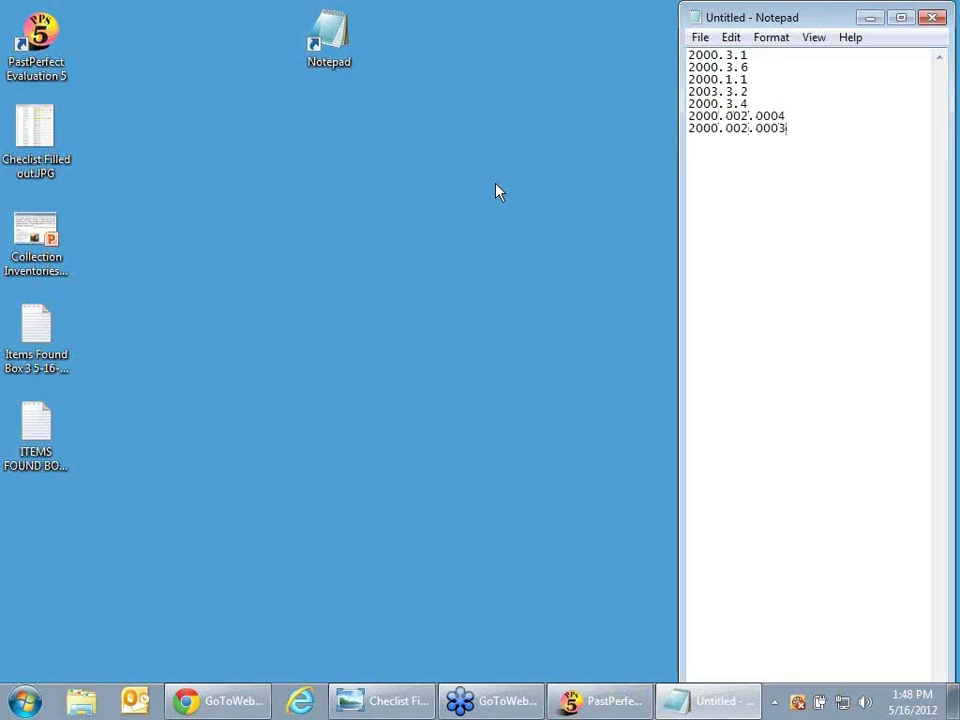
key("Return")
type("2000.3.3")
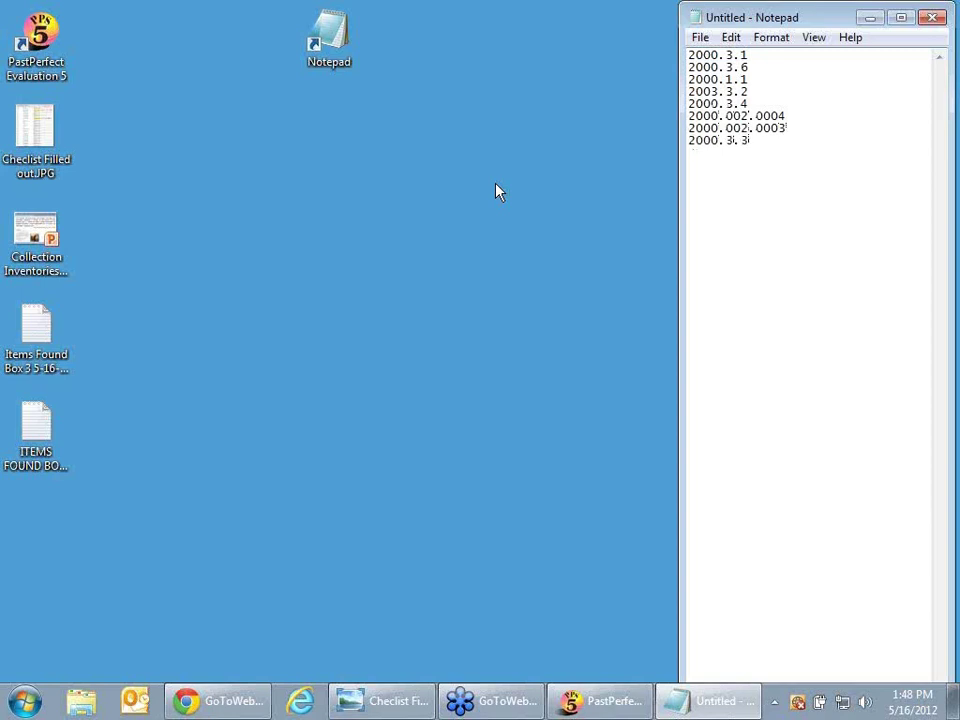
key("Return")
type("2003.3.3")
key("Return")
type("2003.3.1")
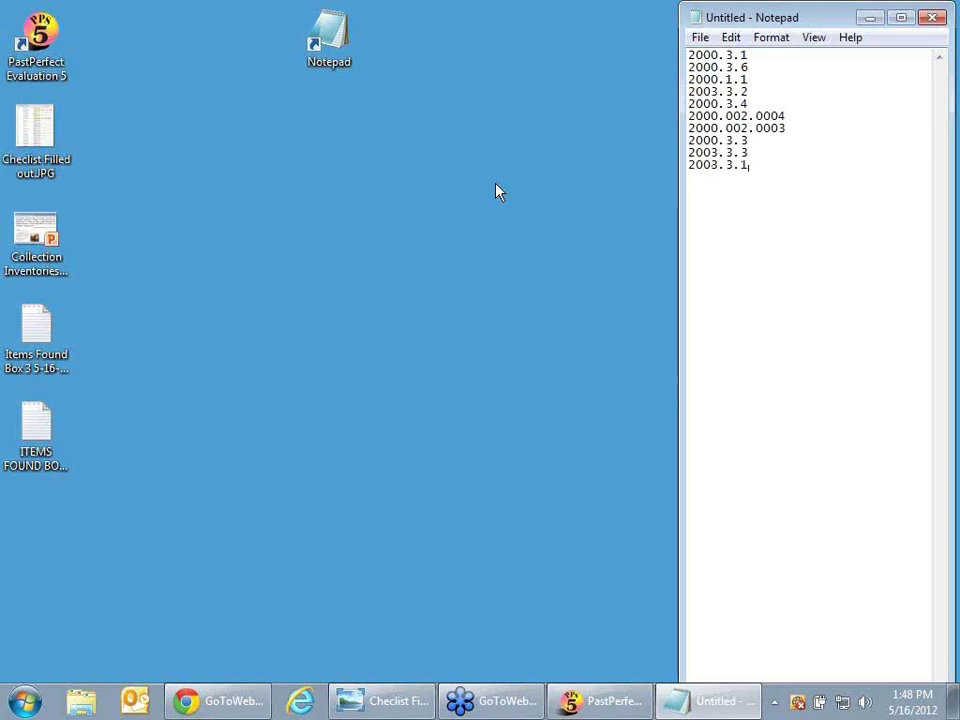
Step: Add object ID 2003.4.1 and two lines of 2000.3.2 below the existing IDs
key("Return")
type("2003.4.1")
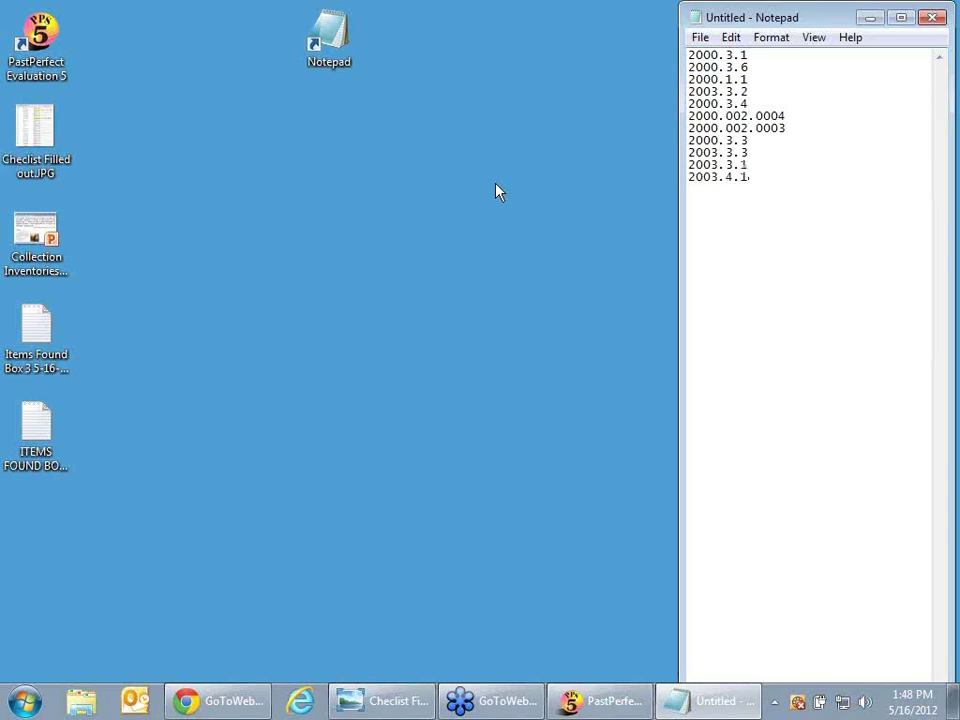
key("Return")
type("2000.3.2")
key("Return")
type("2000.3.2")
key("Return")
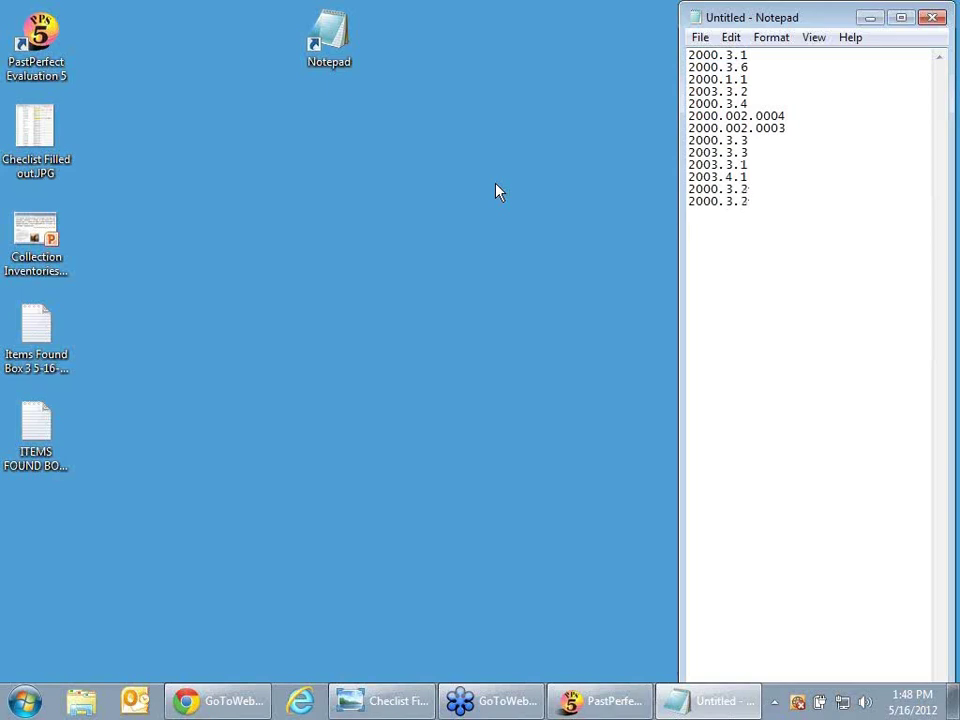
Step: Continue the ID list with 2011.2.2, 2011.2.3, 2000.1.4 and 2011.2.4 on separate lines
type("2011.2.2")
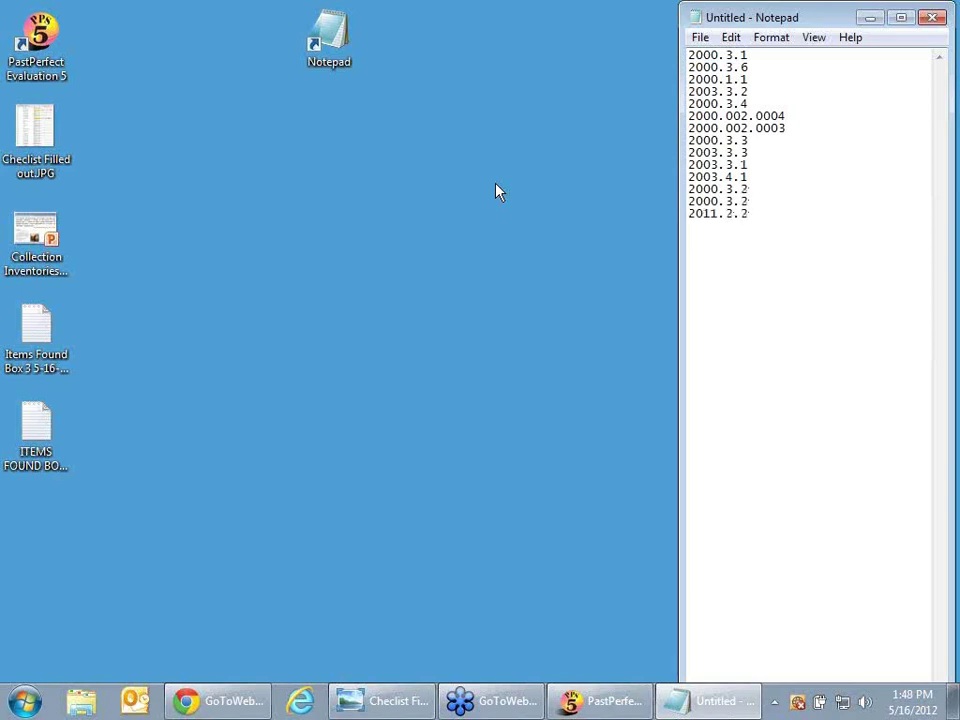
key("Return")
type("2011.2.3")
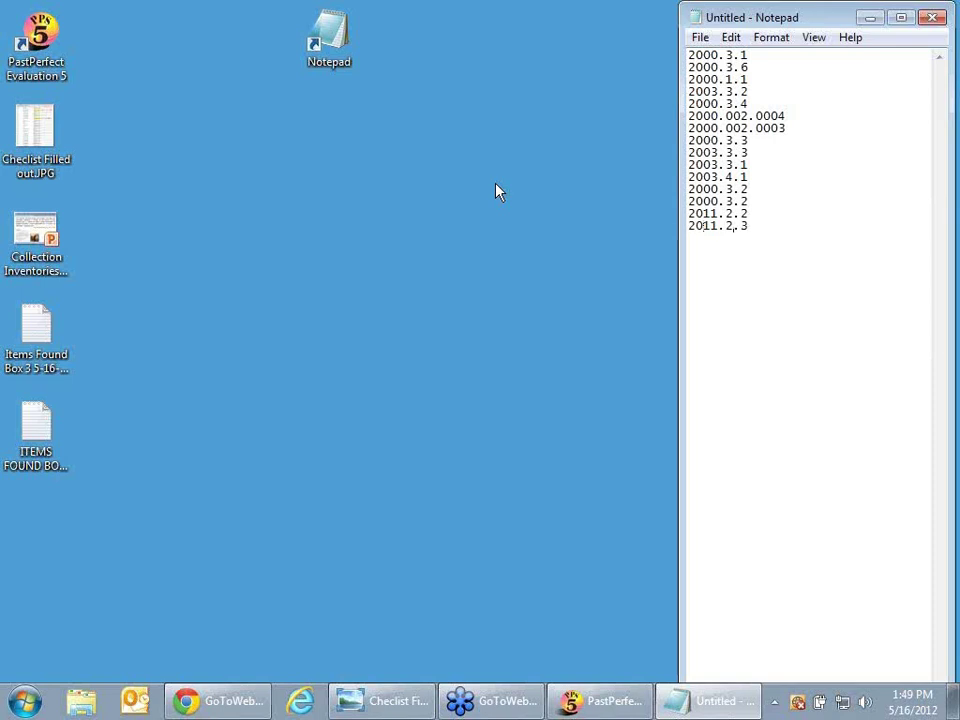
key("Return")
type("2000.1.4")
key("Return")
type("2011.2.4")
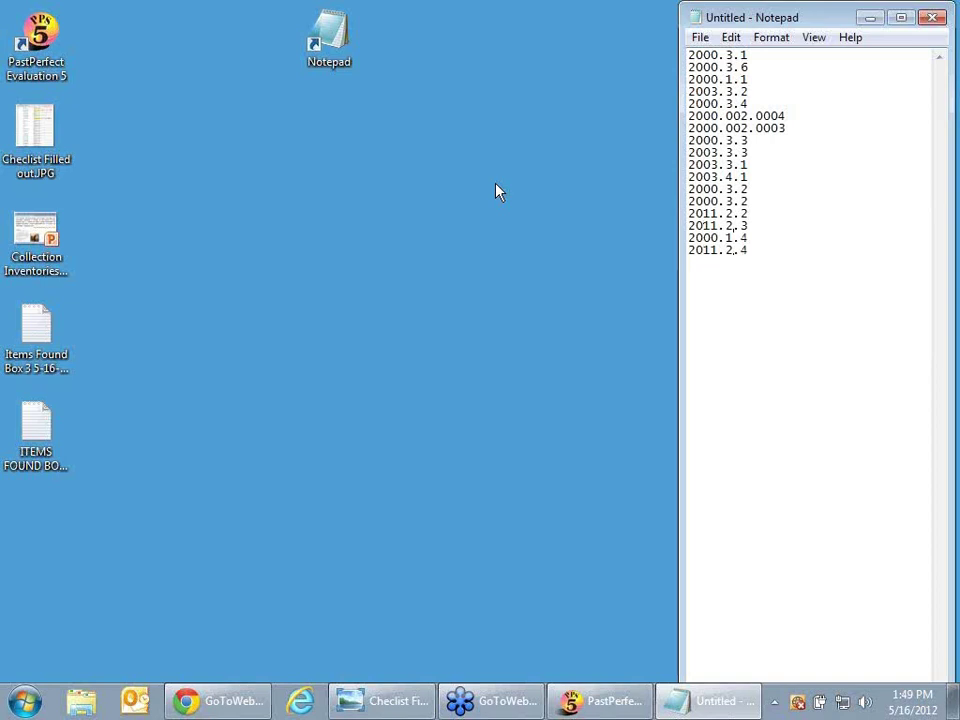
Step: Add object ID 1998.3.3 as the last entry and remove its duplicate line
key("Return")
type("1998.3.3")
key("Return")
type("1998.3.3")
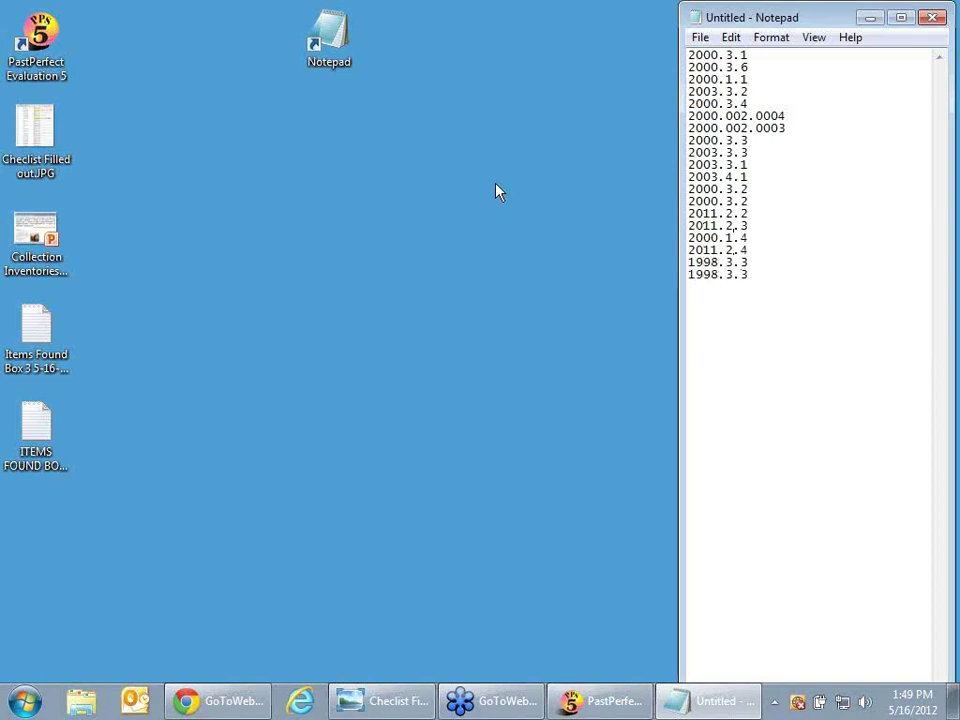
left_click_drag(750, 276, 688, 274)
key("BackSpace")
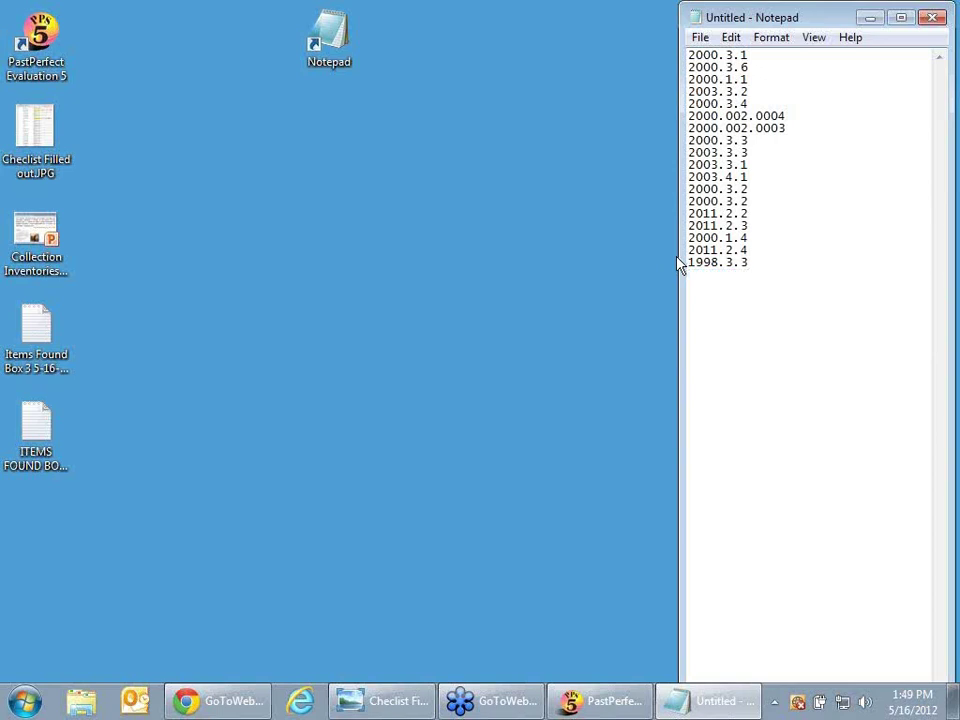
Step: Save the ID list to the desktop as "Found Items Box 3 5-16-2012.txt" and close Notepad
left_click(703, 37)
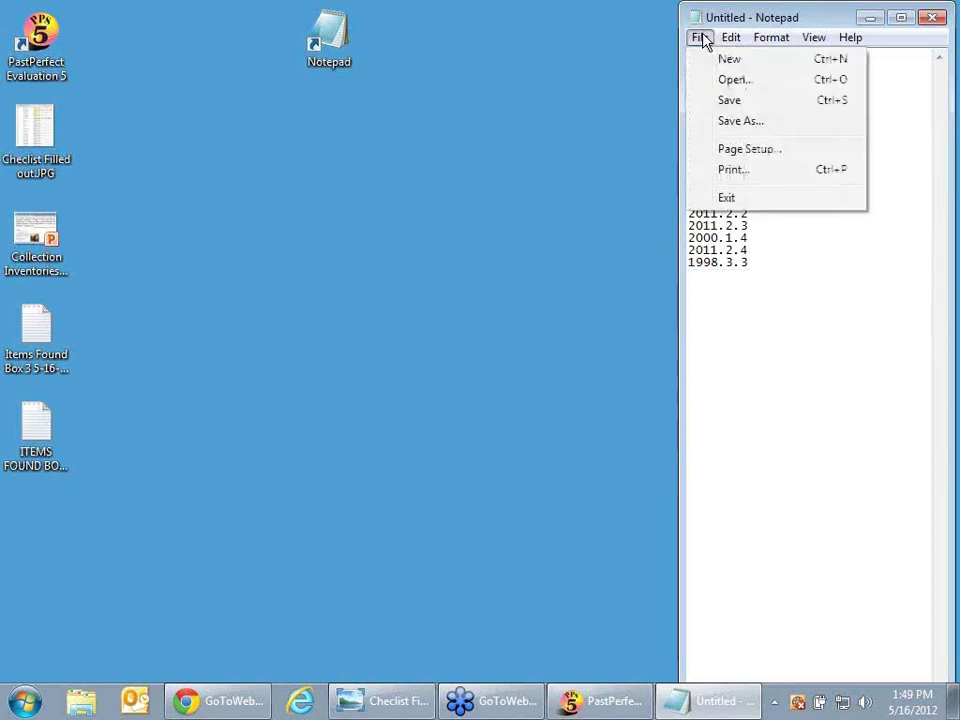
left_click(749, 122)
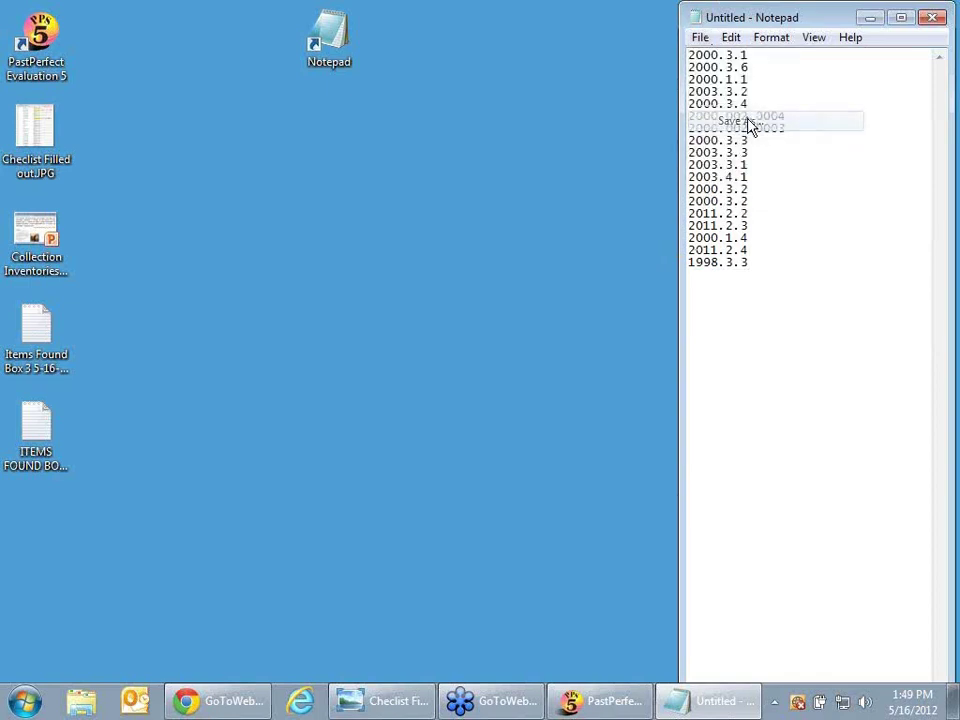
left_click(341, 399)
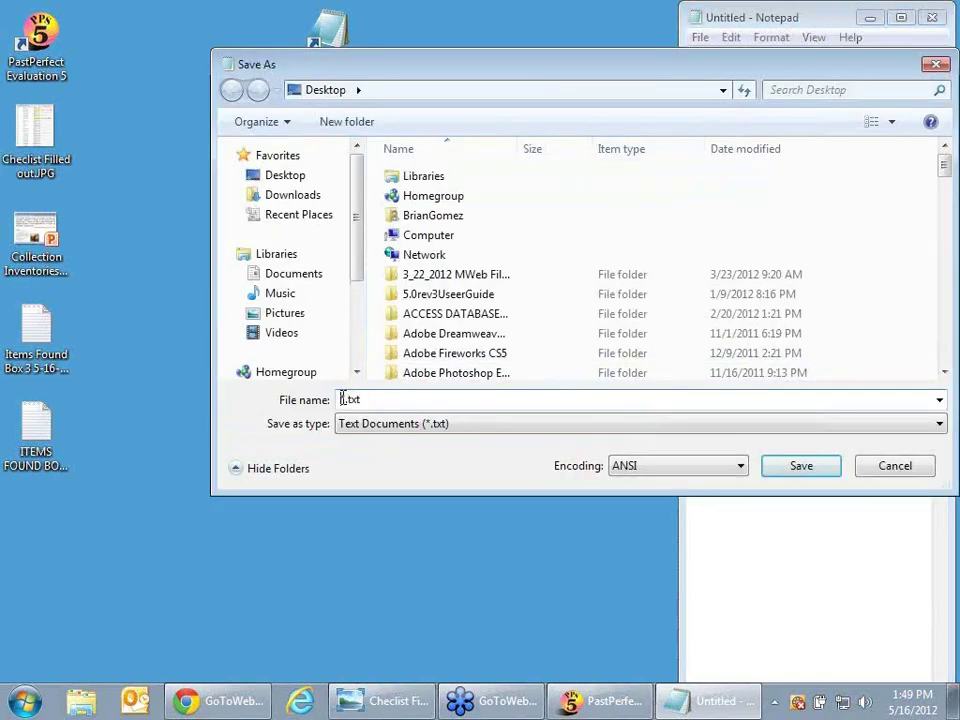
key("Delete")
type("Found Items")
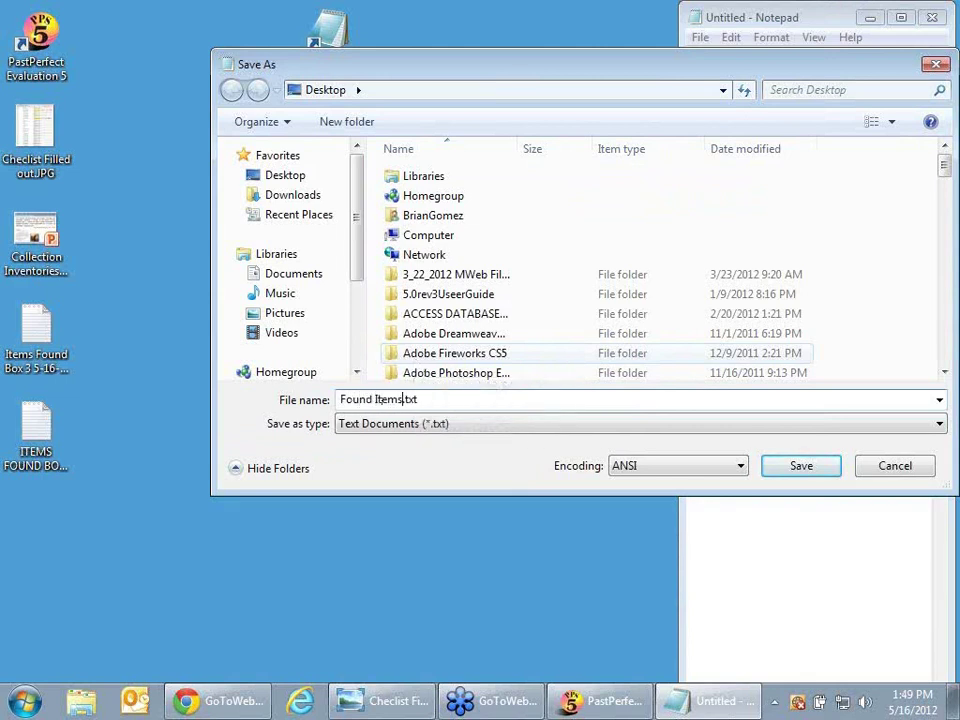
type(" B")
type("ox 3 5-")
type("16/")
key("BackSpace")
type("-2012")
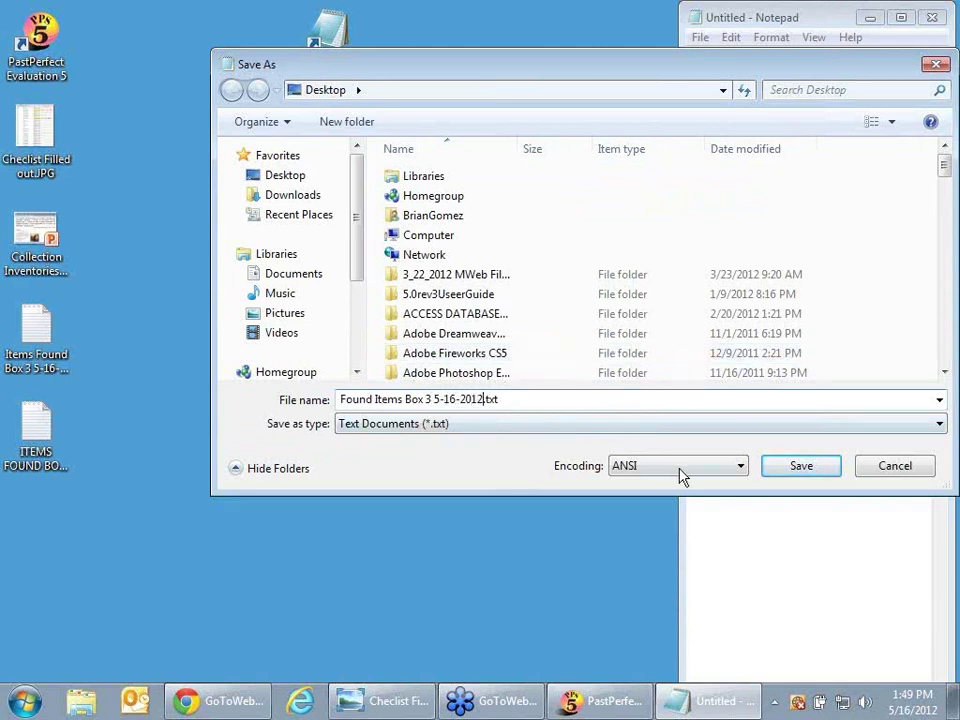
left_click(800, 468)
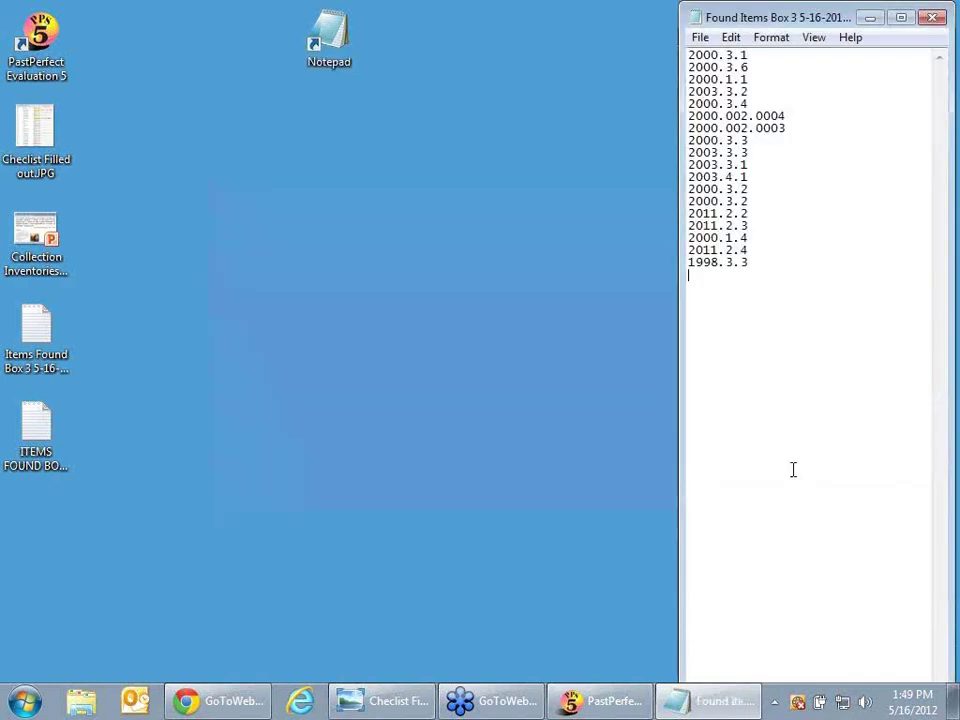
left_click(931, 22)
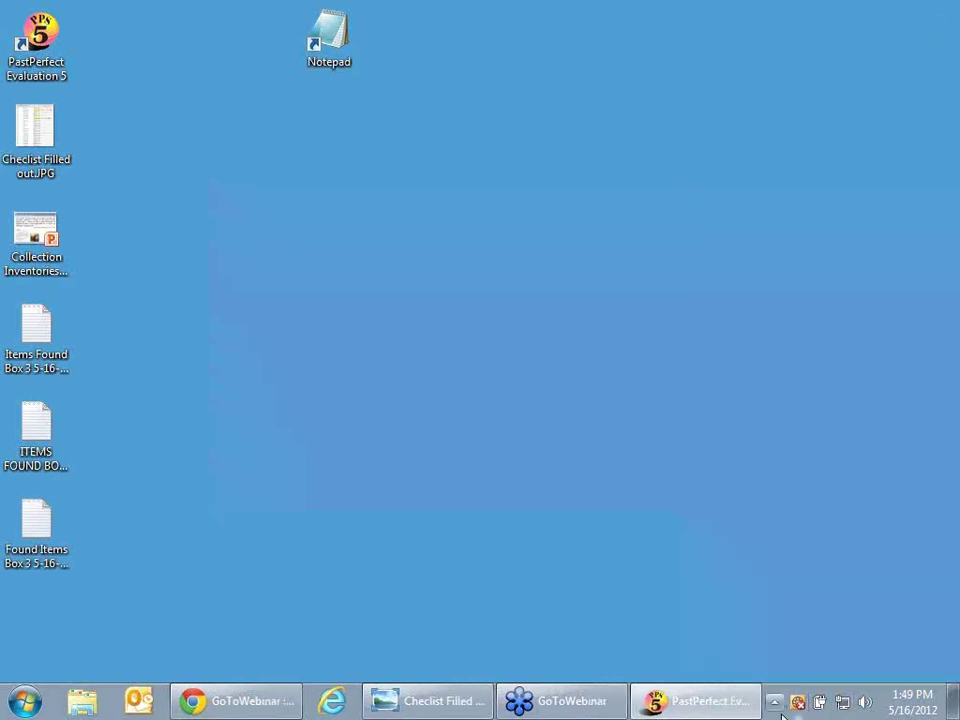
Step: Switch to PastPerfect and import "Found Items Box 3 5-16-2012.txt" from the desktop as an inventory list, previewing it first
left_click(735, 710)
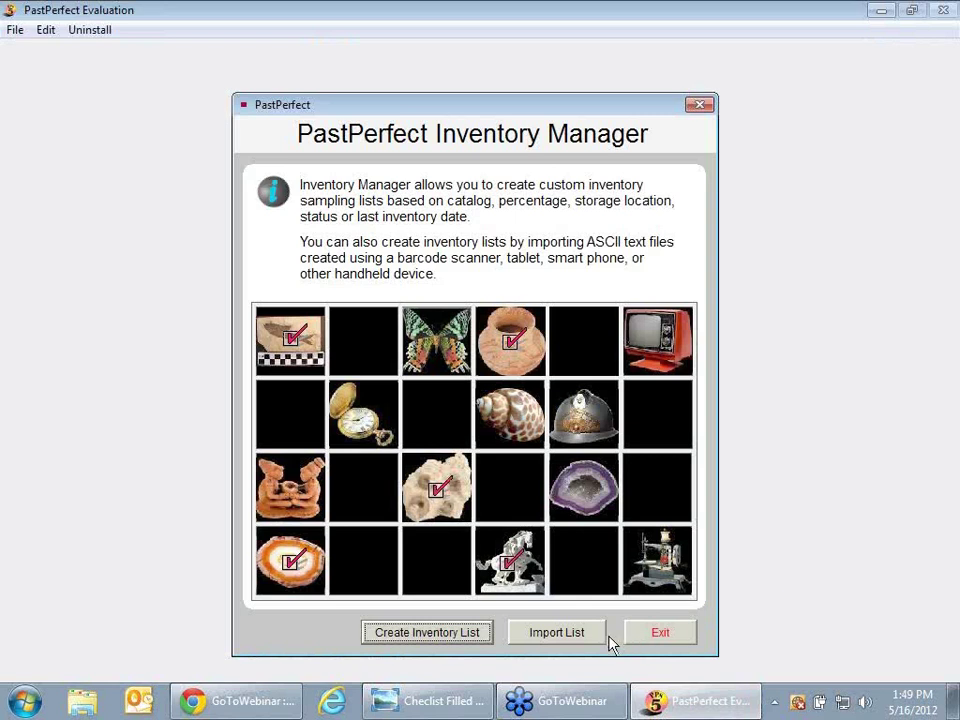
left_click(575, 641)
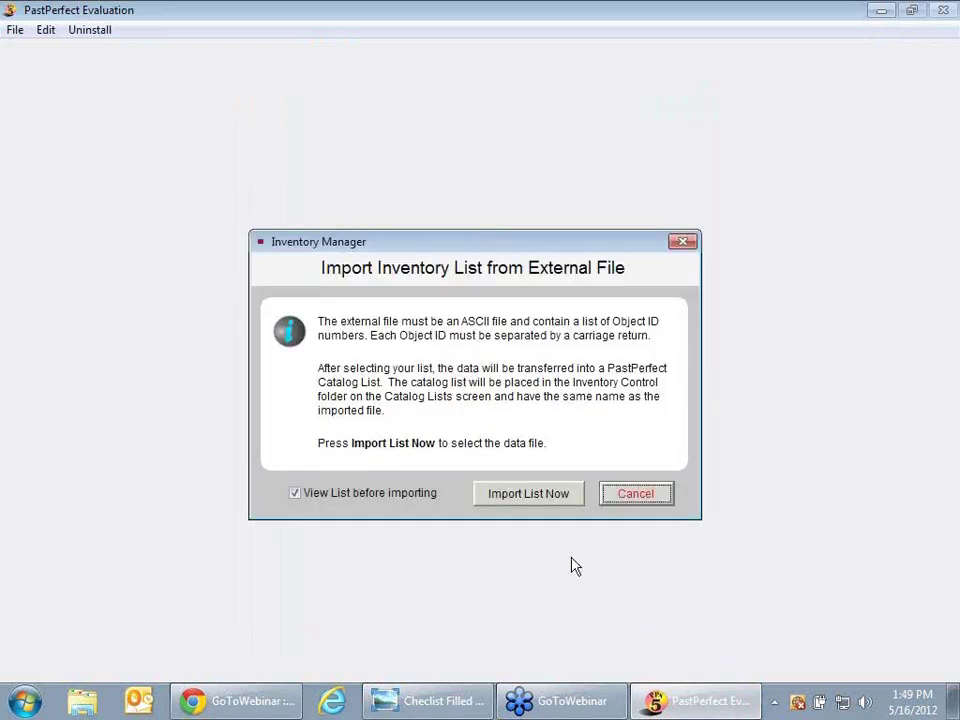
left_click(527, 494)
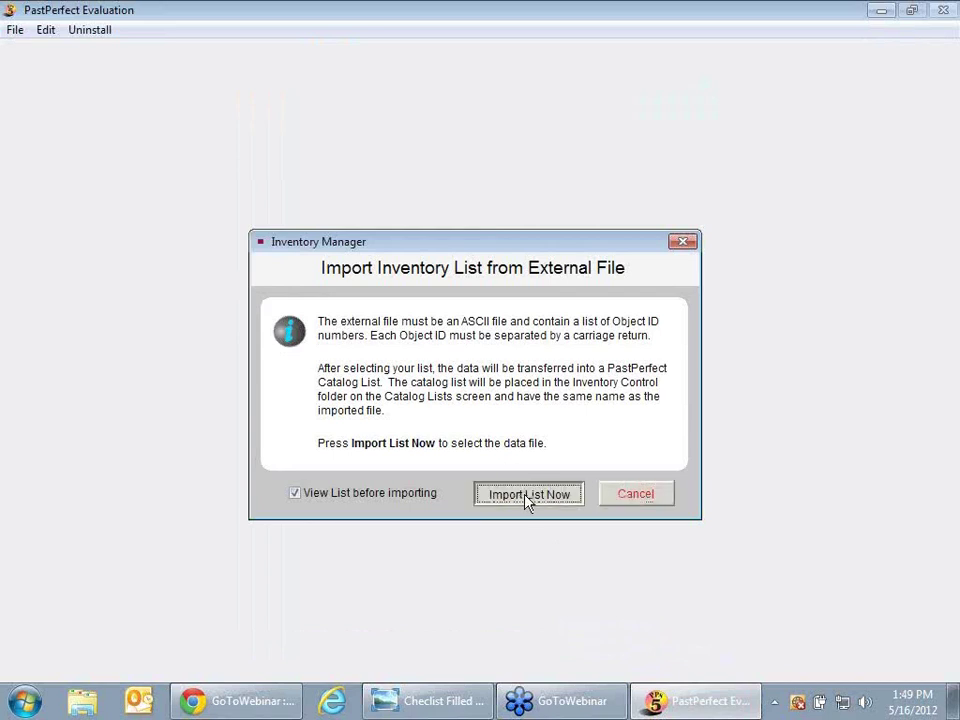
left_click_drag(936, 330, 793, 441)
left_click(680, 405)
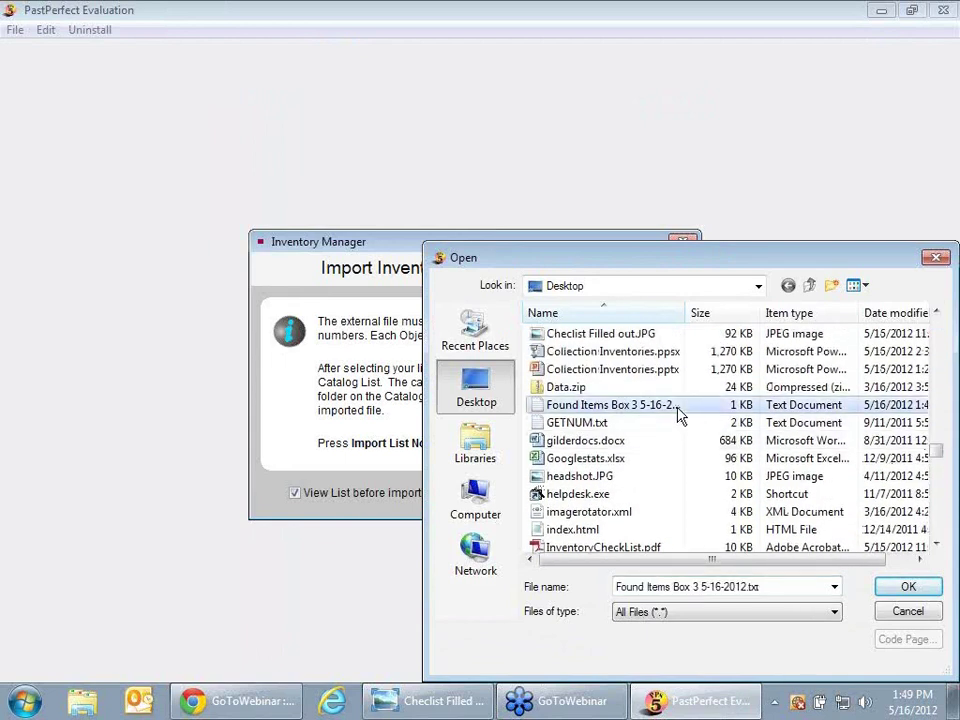
left_click(888, 590)
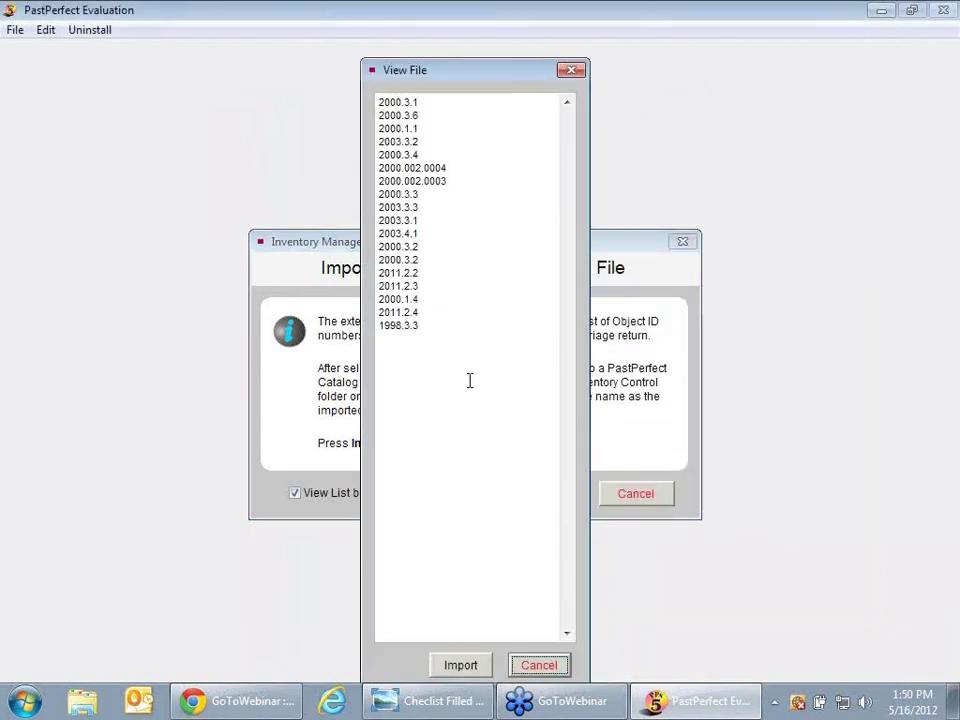
left_click(461, 666)
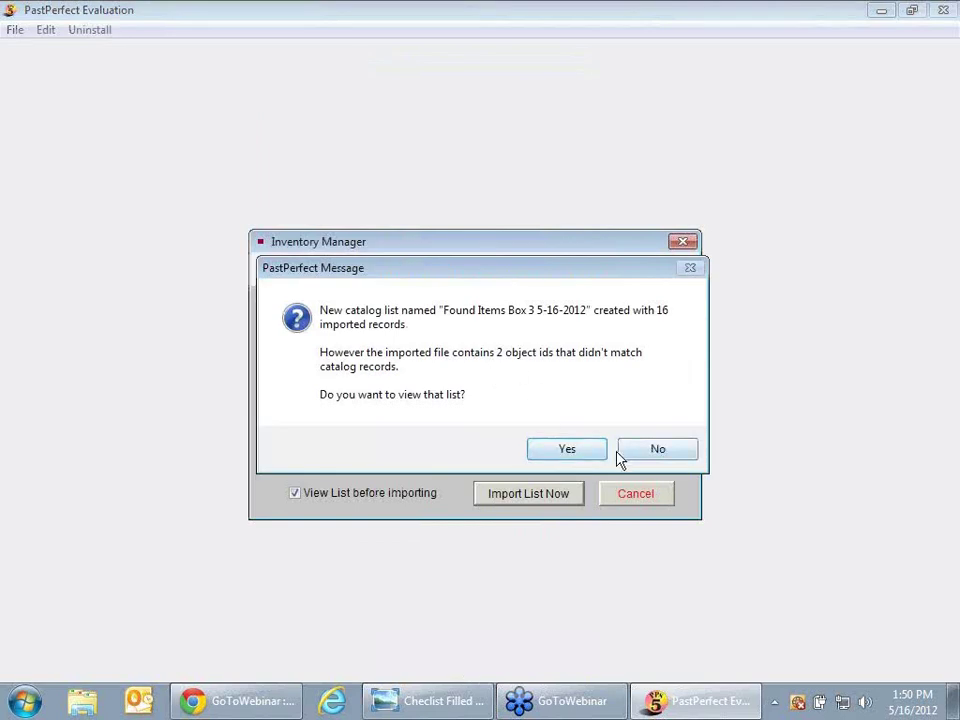
Step: View the unmatched object IDs from the import, save that exception list as a text file and close it
left_click(567, 450)
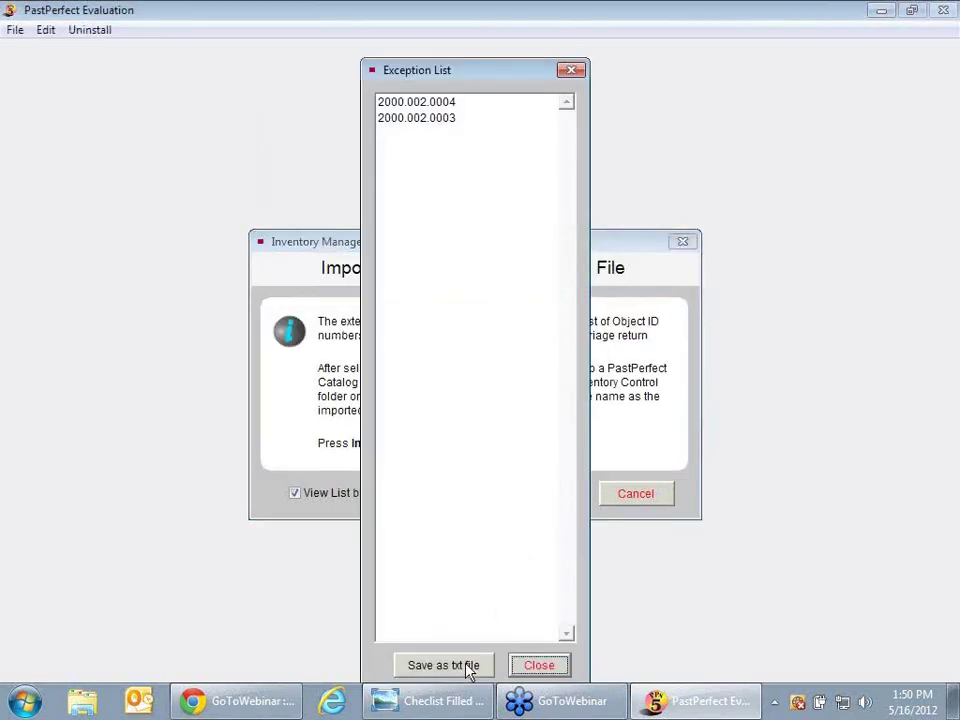
left_click(468, 672)
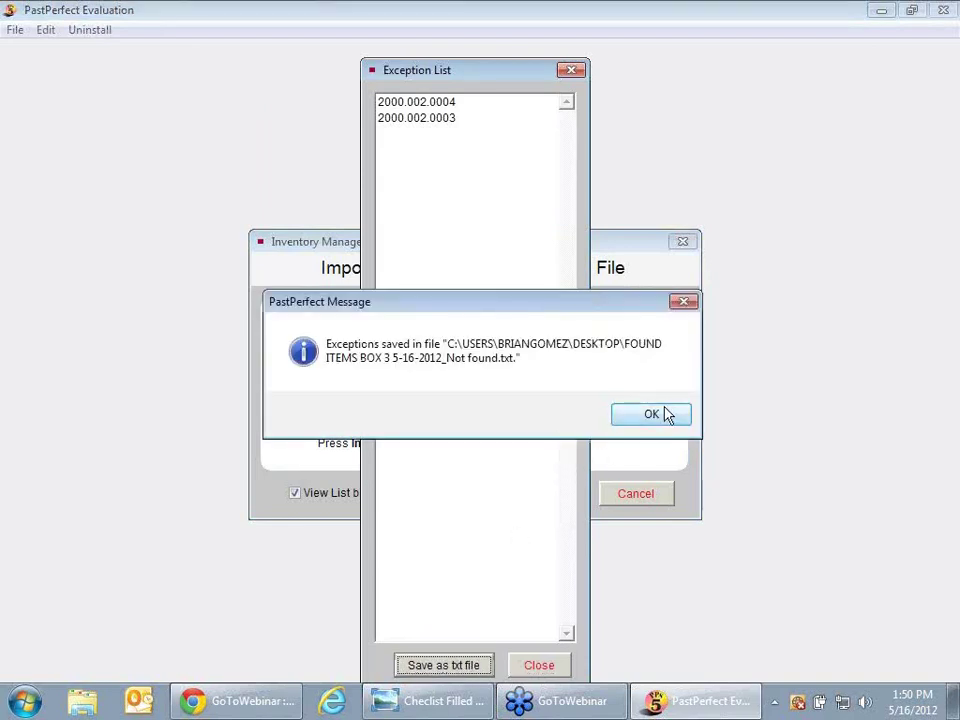
left_click(665, 418)
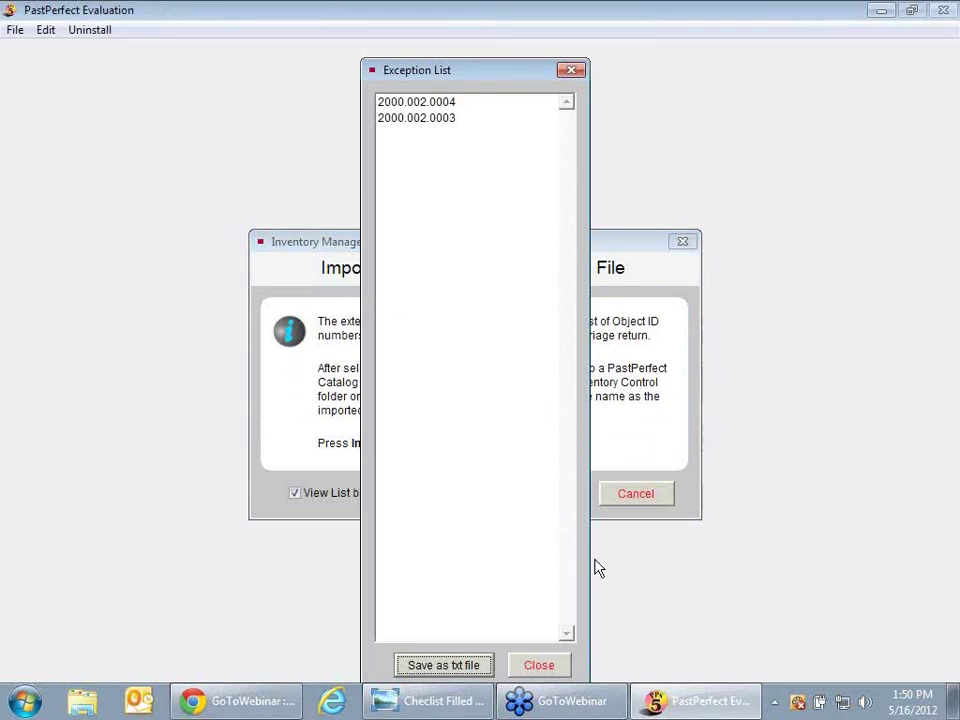
left_click(549, 667)
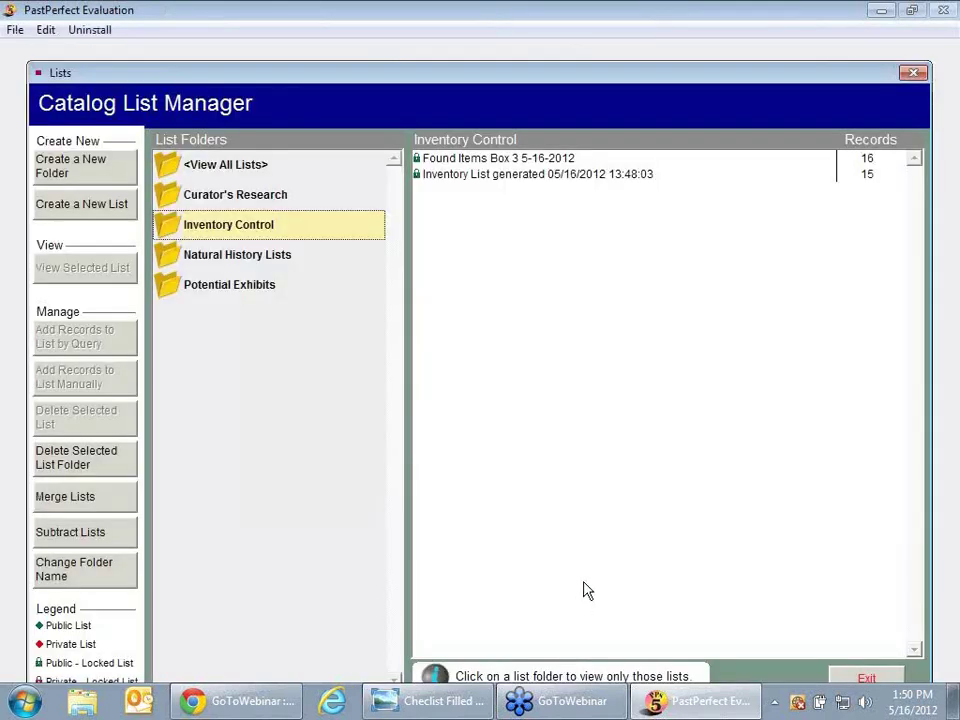
Step: Open the imported "Found Items Box 3 5-16-2012" list, review its records and return to the Catalog List Manager
left_click(524, 163)
double_click(524, 163)
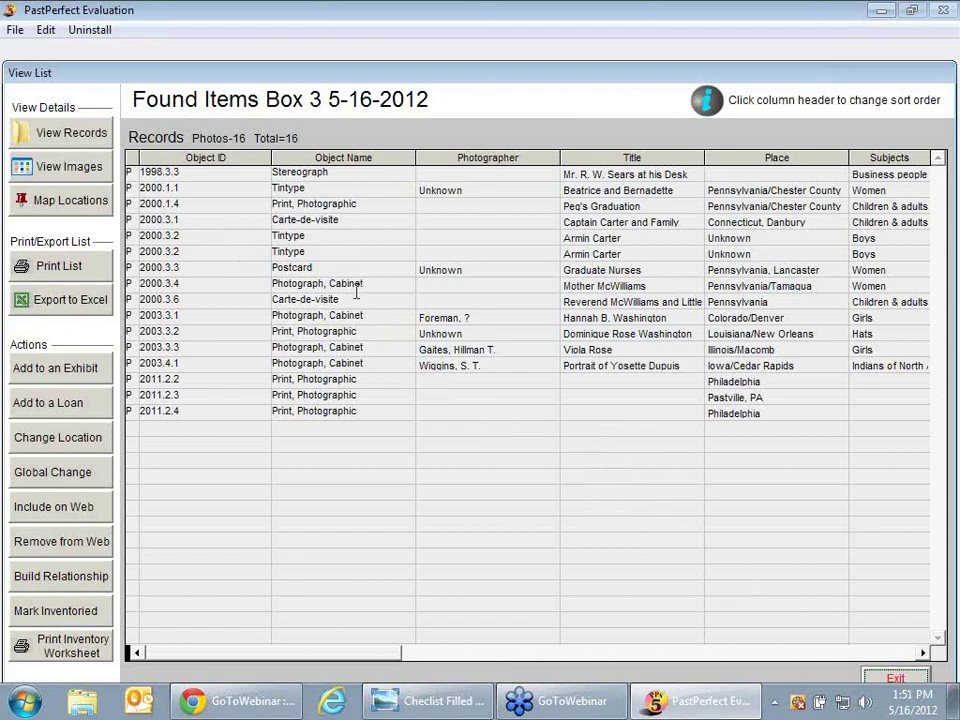
left_click(893, 678)
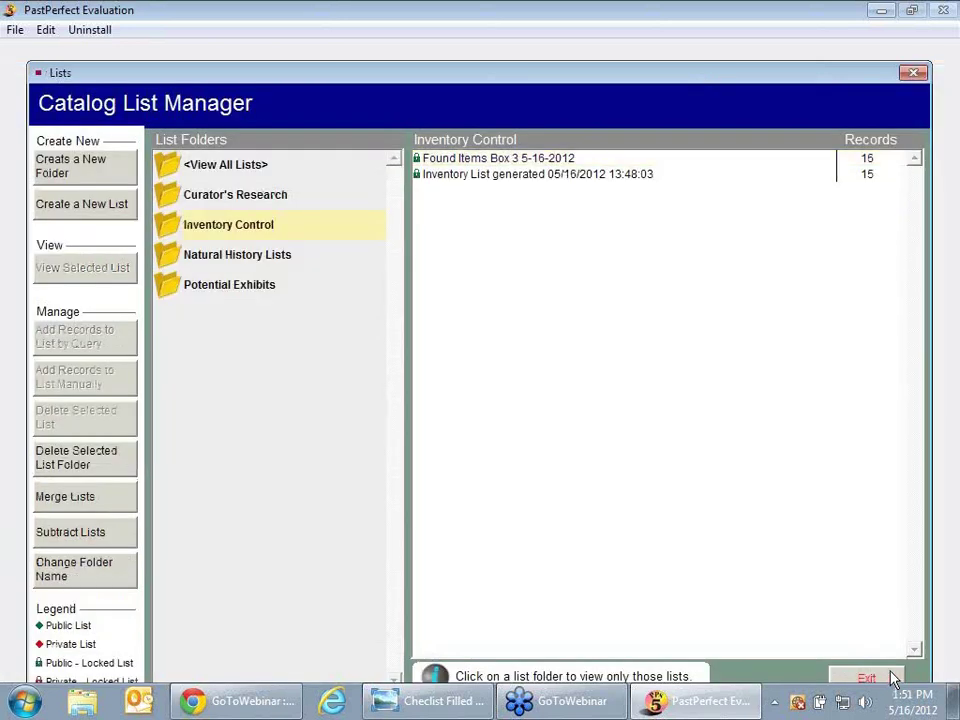
left_click(516, 180)
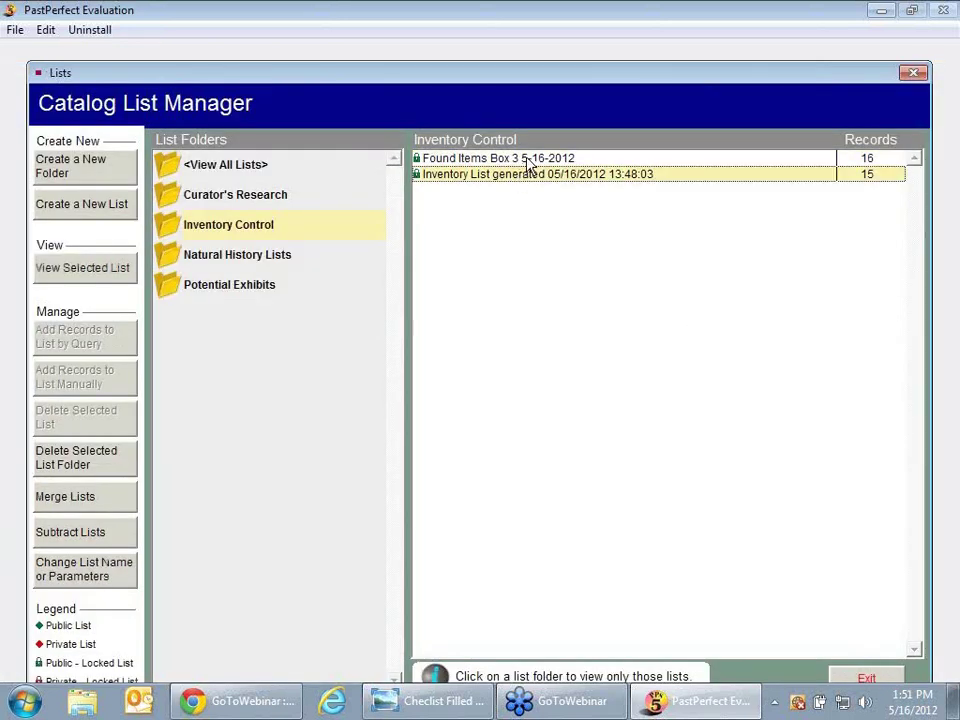
left_click(529, 162)
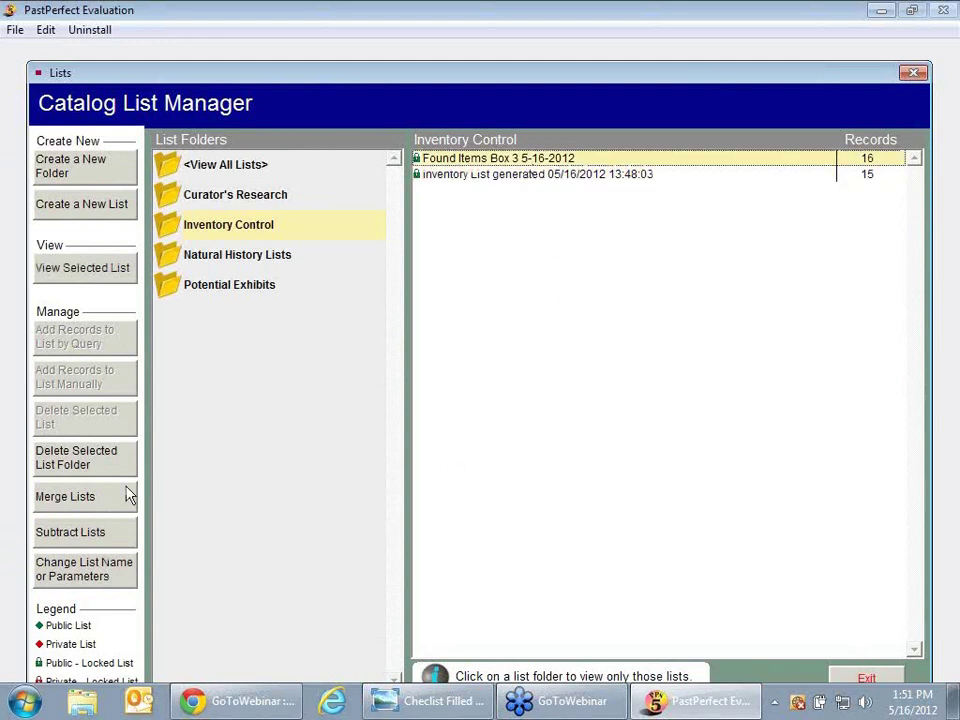
left_click(106, 536)
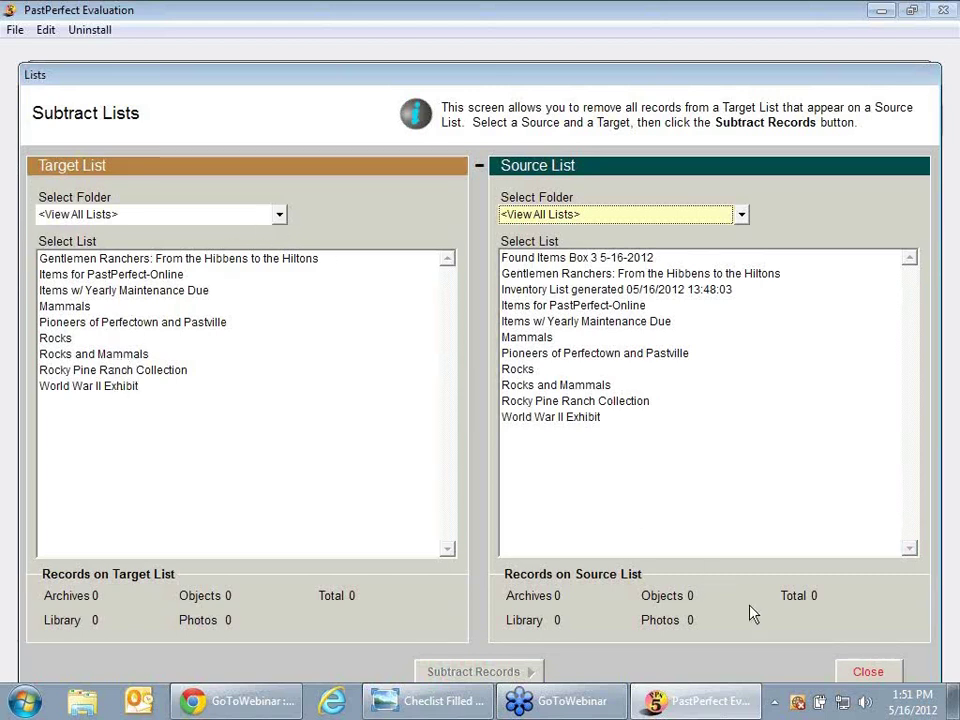
left_click(869, 672)
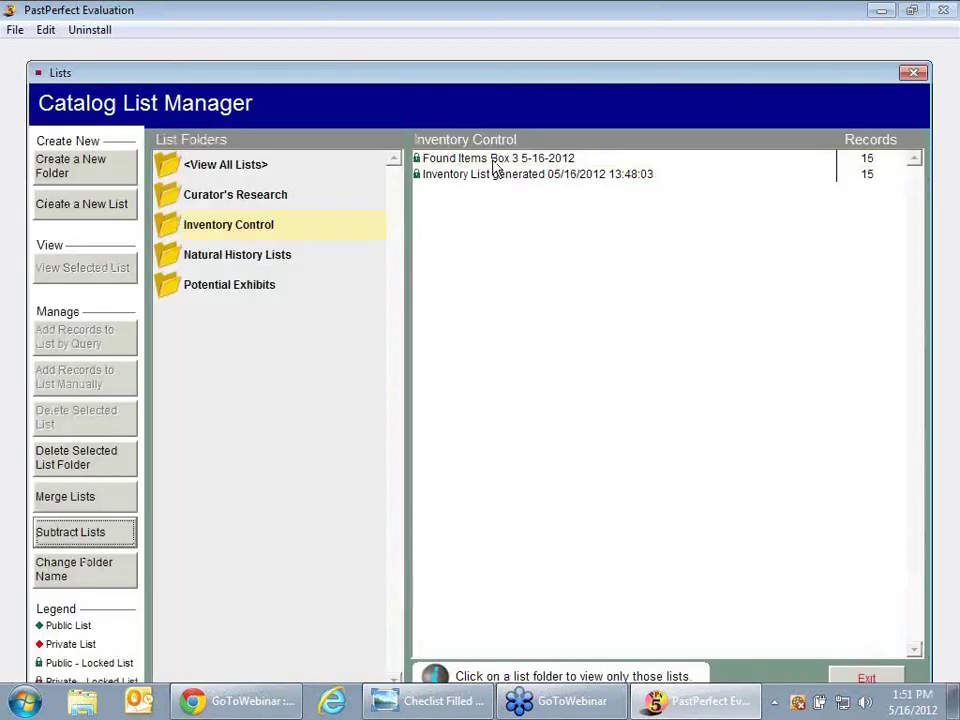
Step: Try to unlock the "Found Items Box 3 5-16-2012" list in its list parameters
left_click(492, 160)
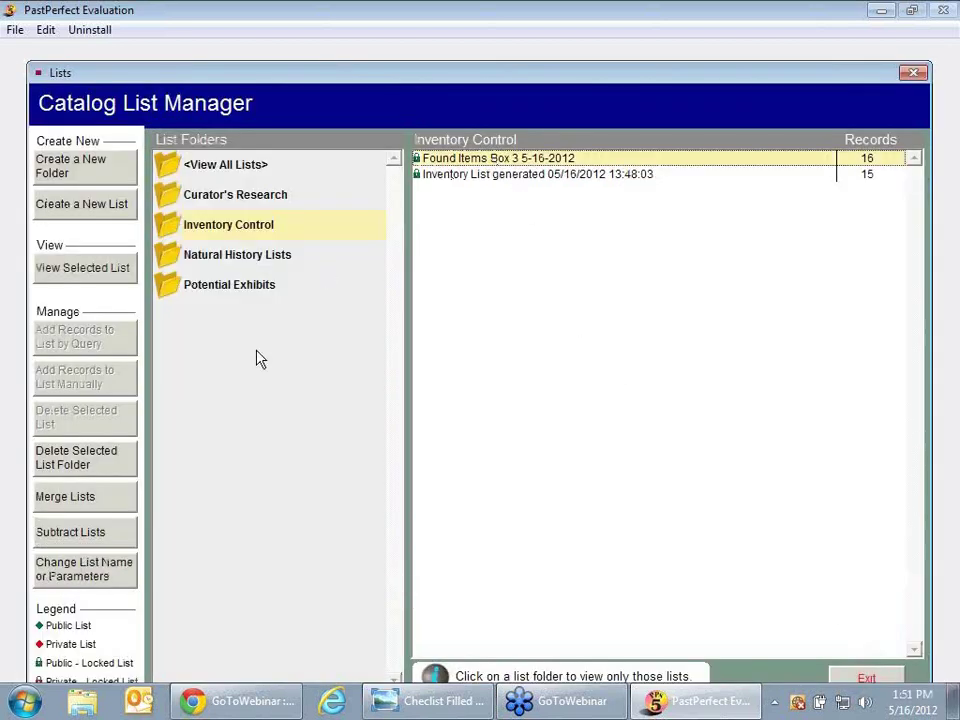
left_click(103, 584)
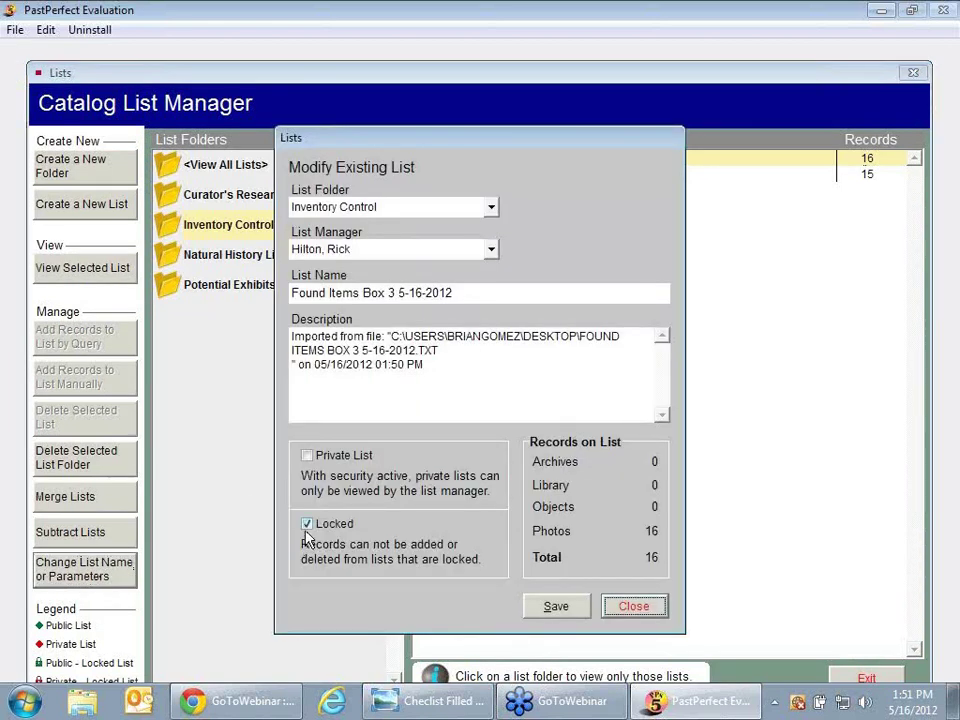
left_click(307, 526)
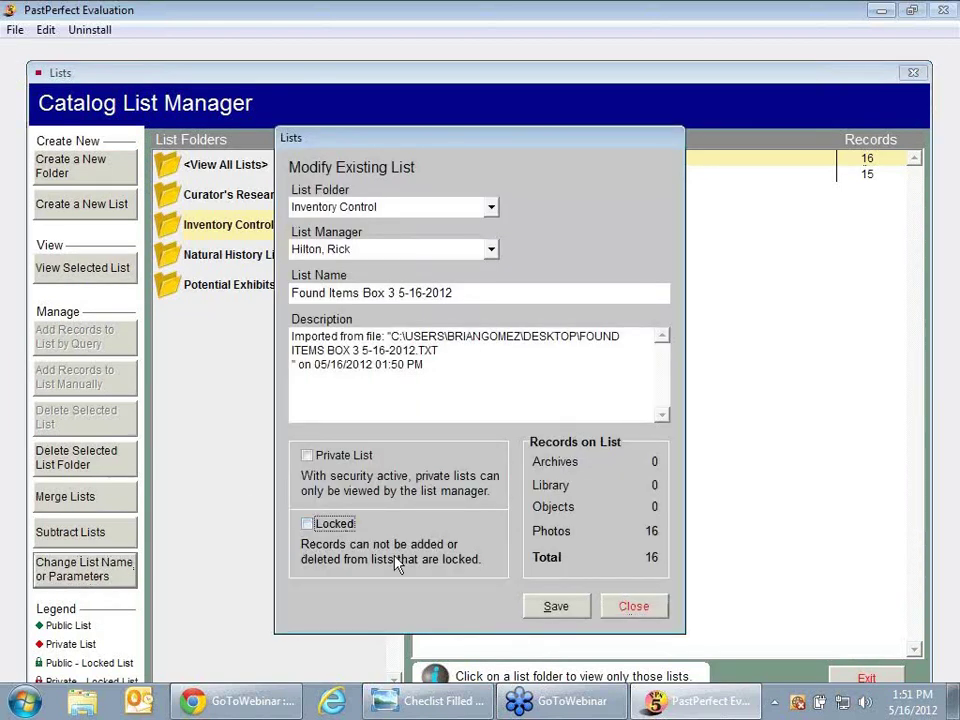
left_click(641, 612)
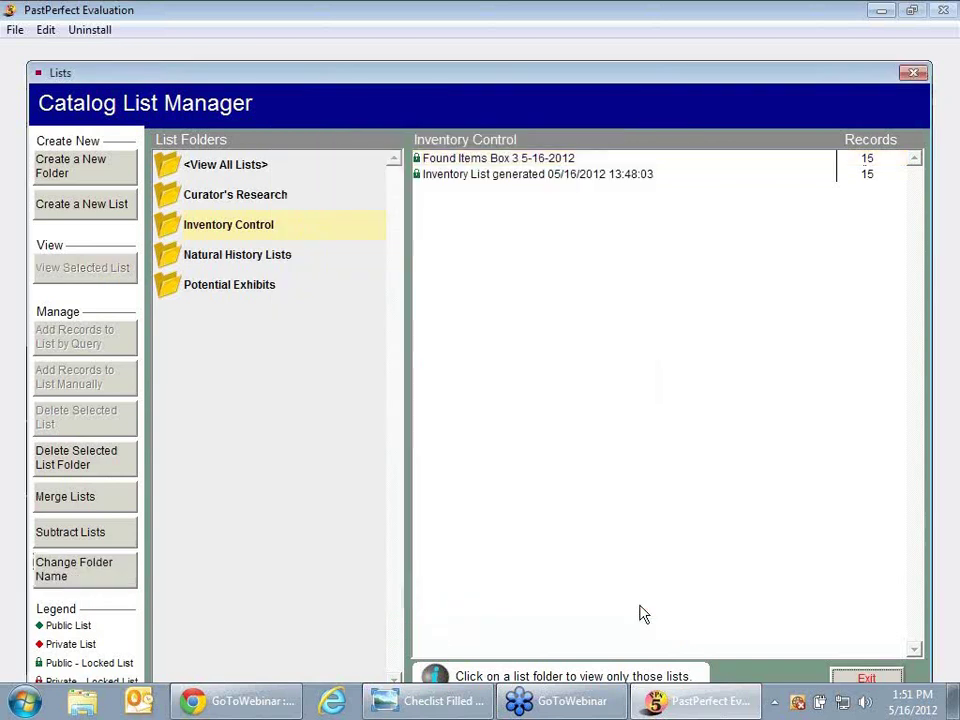
Step: Unlock the "Inventory List generated 05/16/2012 13:48:03" list and save the change
left_click(492, 176)
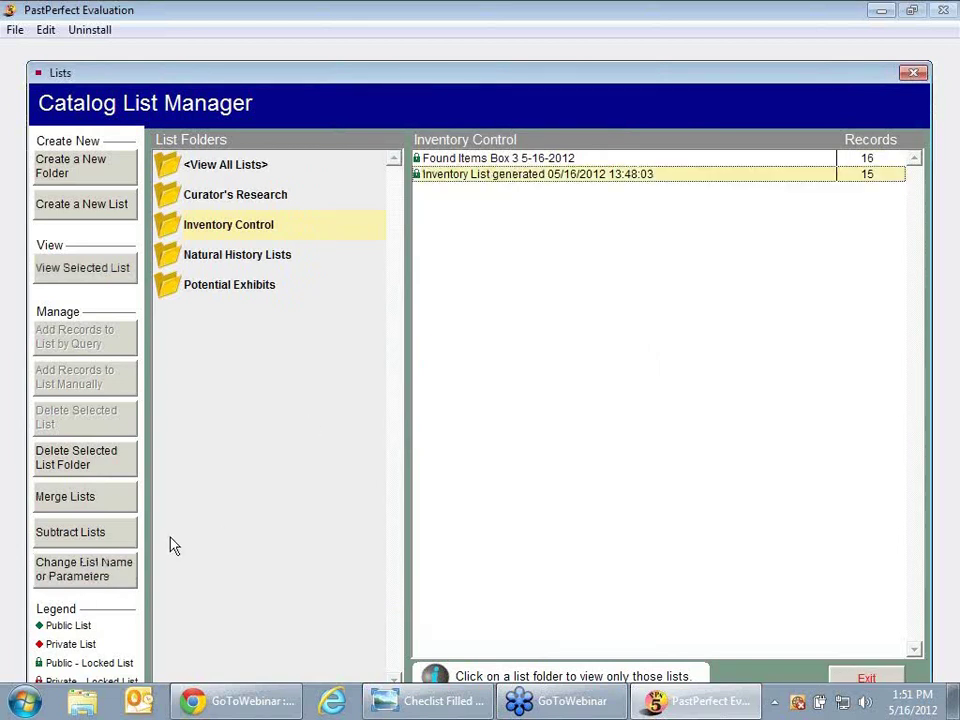
left_click(90, 567)
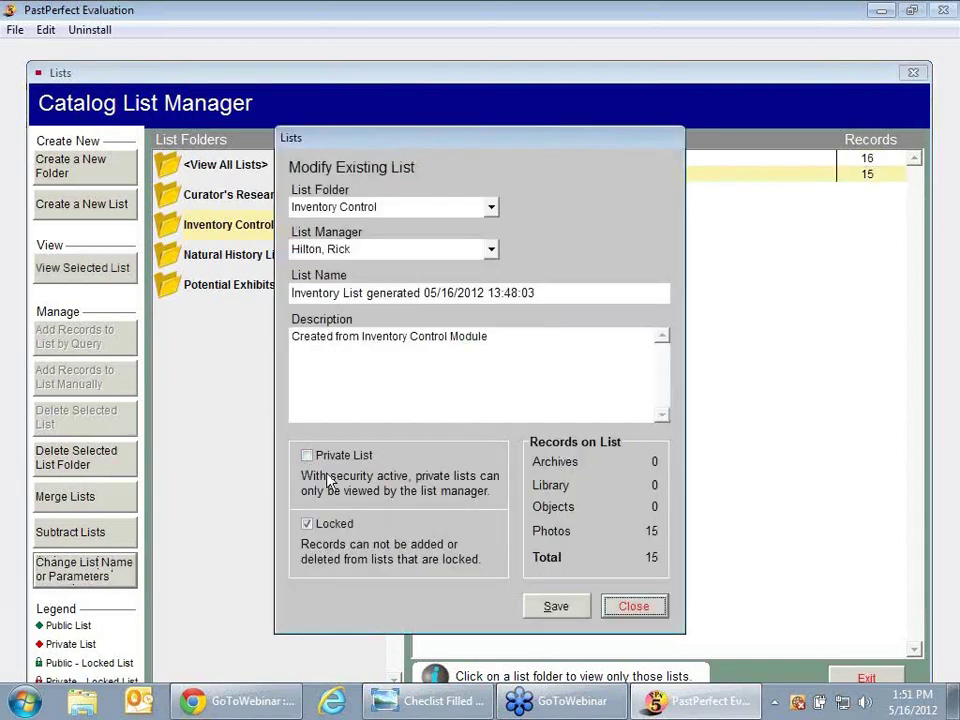
left_click(308, 524)
left_click(552, 606)
Step: Unlock the "Found Items Box 3 5-16-2012" list and save its parameters
left_click(465, 161)
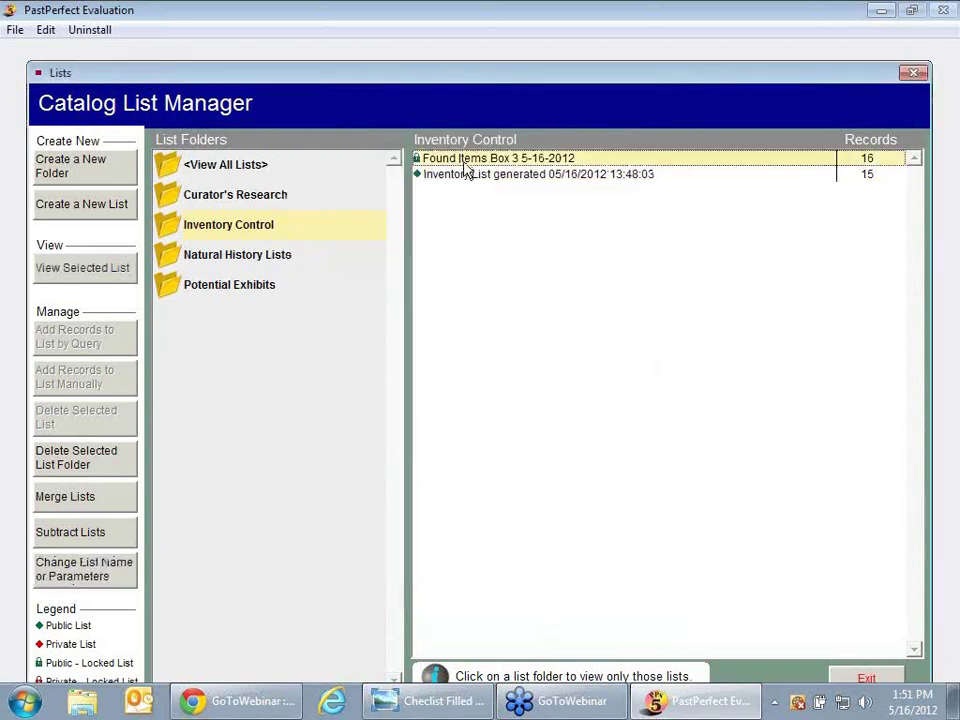
left_click(309, 523)
left_click(553, 606)
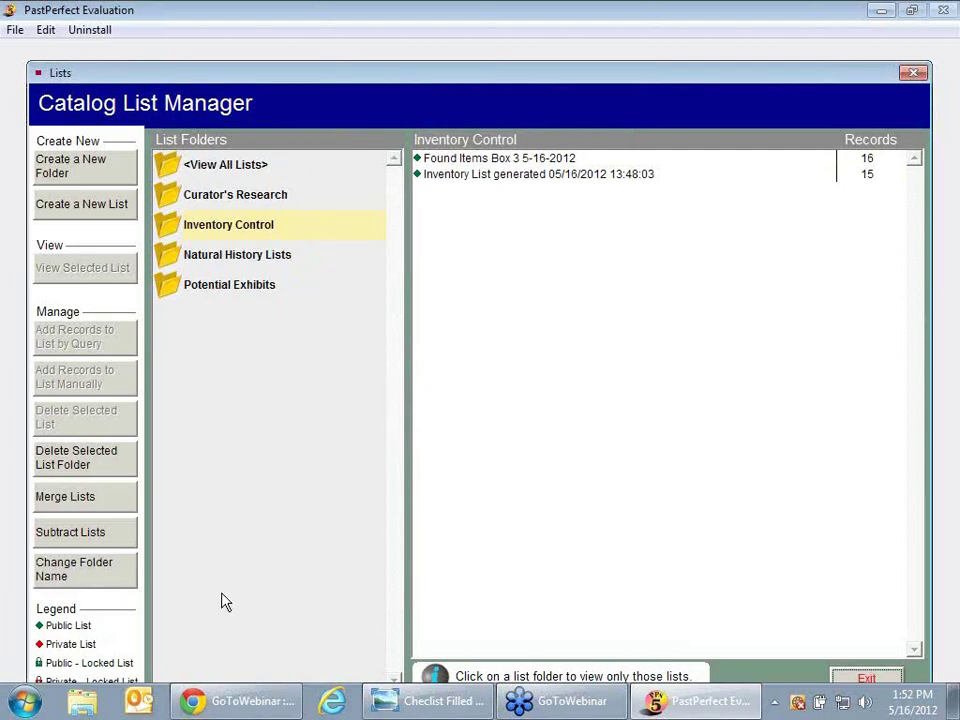
Step: Subtract the records on "Inventory List generated 05/16/2012 13:48:03" from the target list "Found Items Box 3 5-16-2012" and return to the list manager
left_click(113, 541)
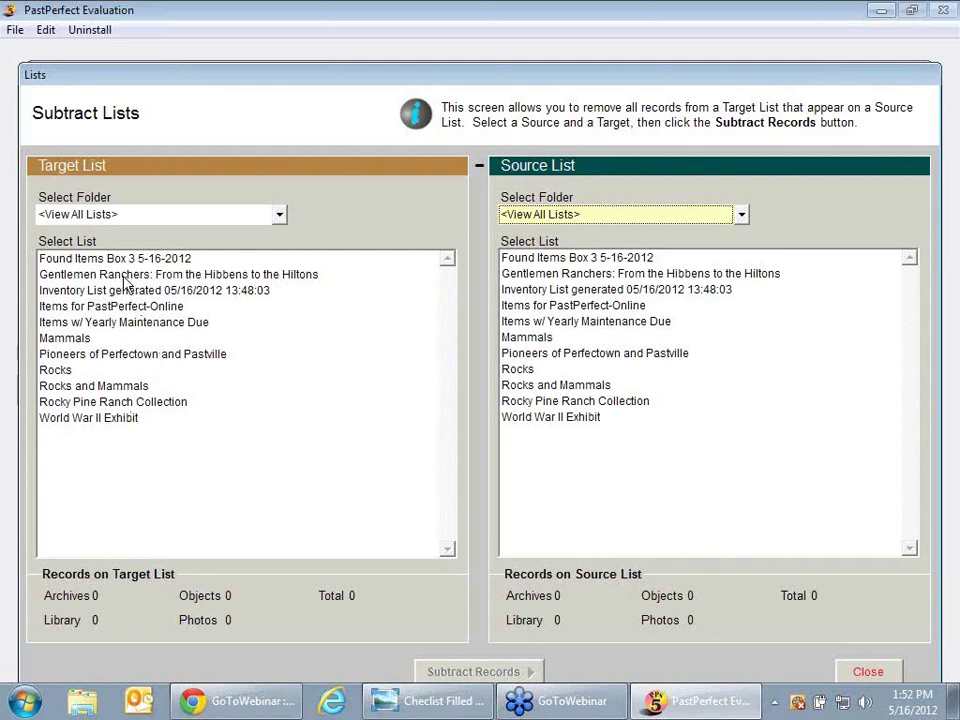
left_click(95, 258)
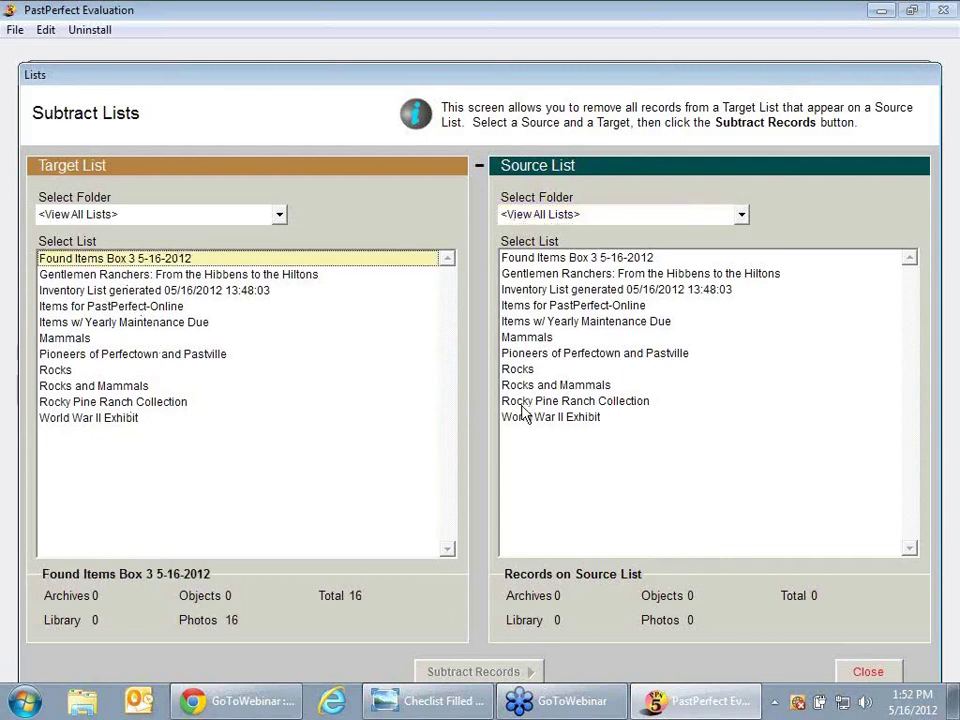
left_click(576, 291)
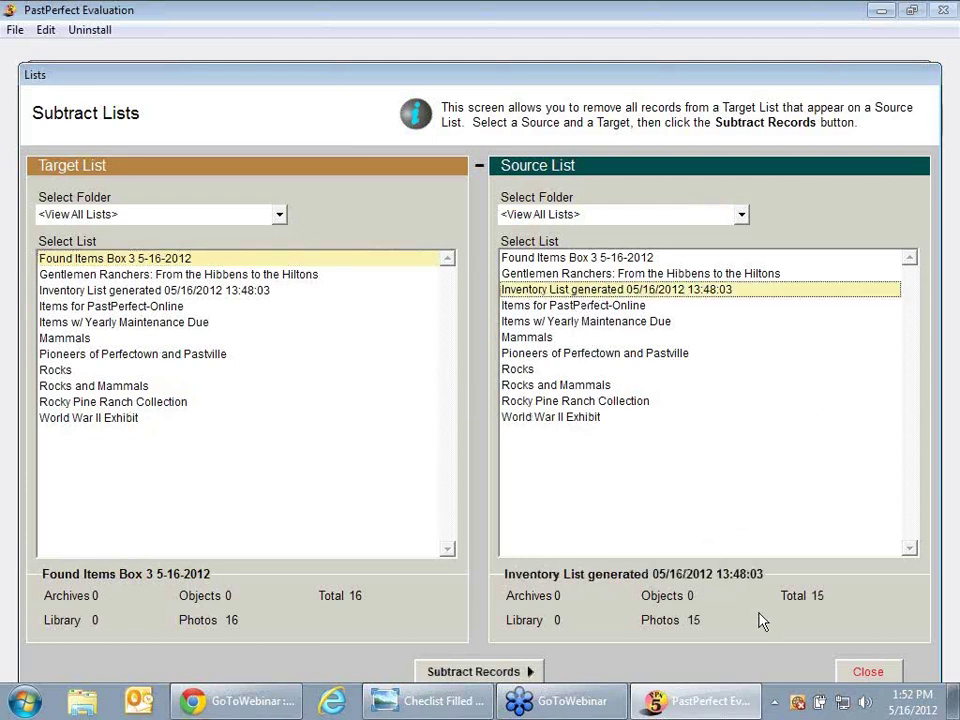
left_click(498, 673)
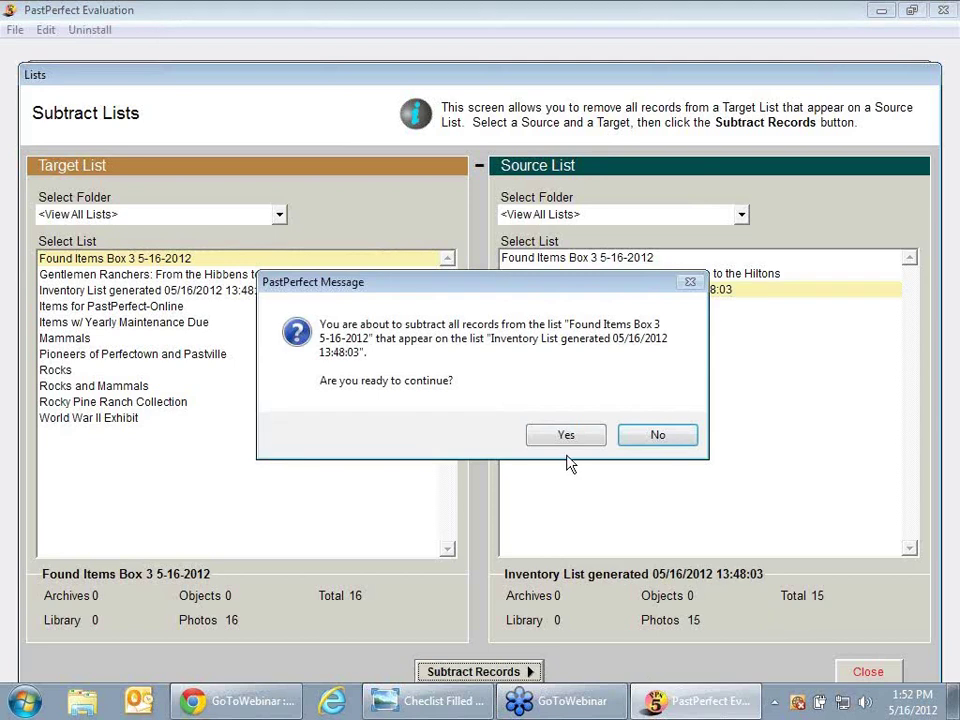
left_click(566, 436)
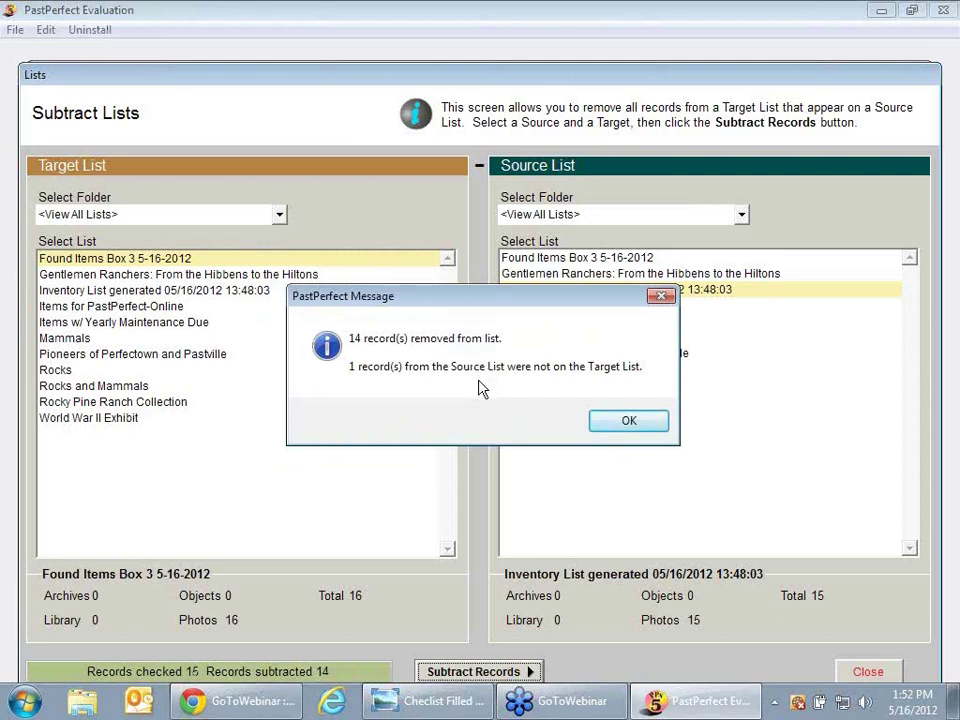
left_click(622, 423)
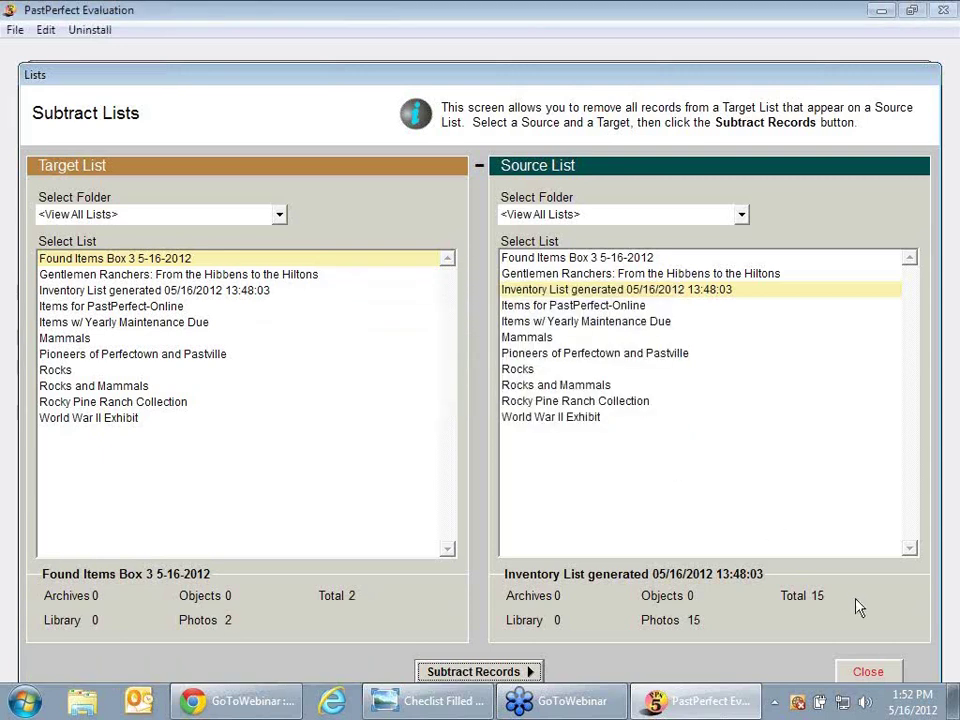
left_click(868, 672)
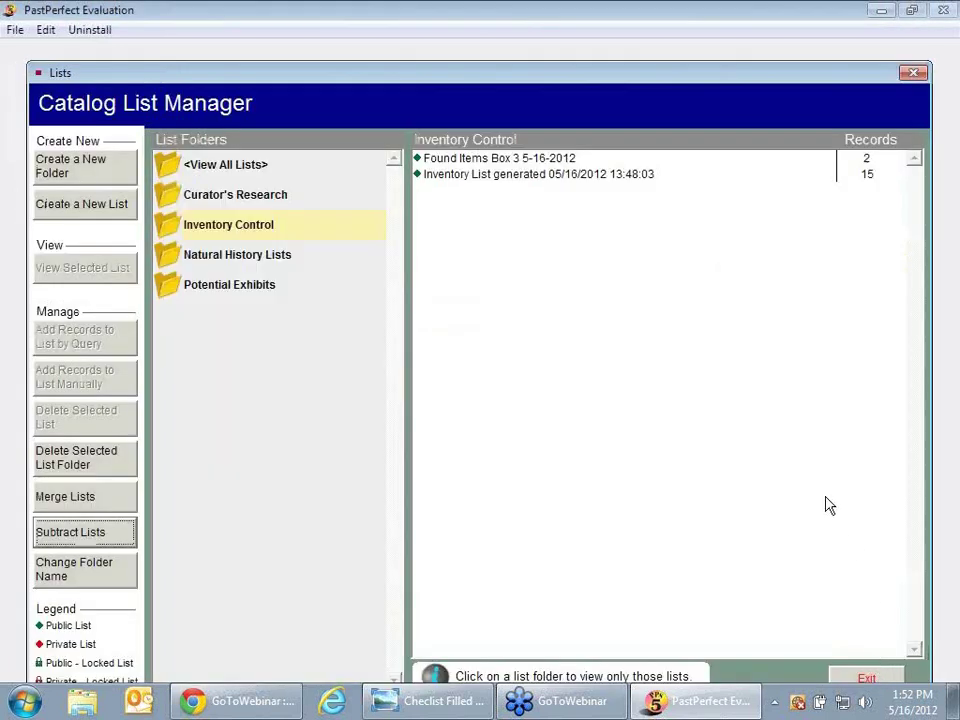
Step: Open the "Found Items Box 3 5-16-2012" list and examine the location details of the second tintype record, 2000.3.2
double_click(543, 158)
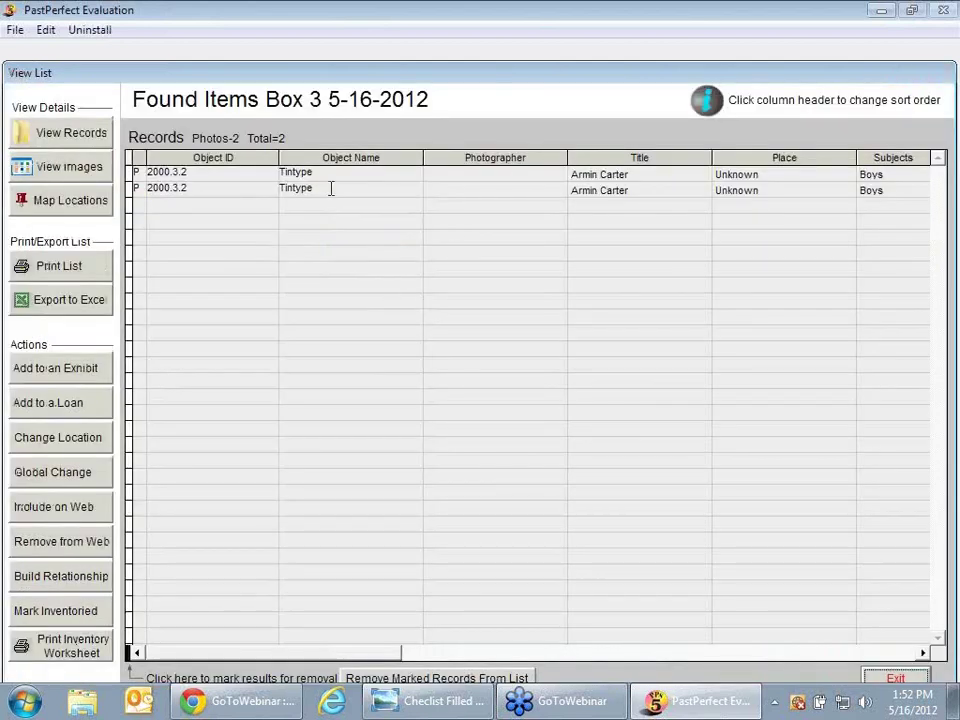
double_click(330, 186)
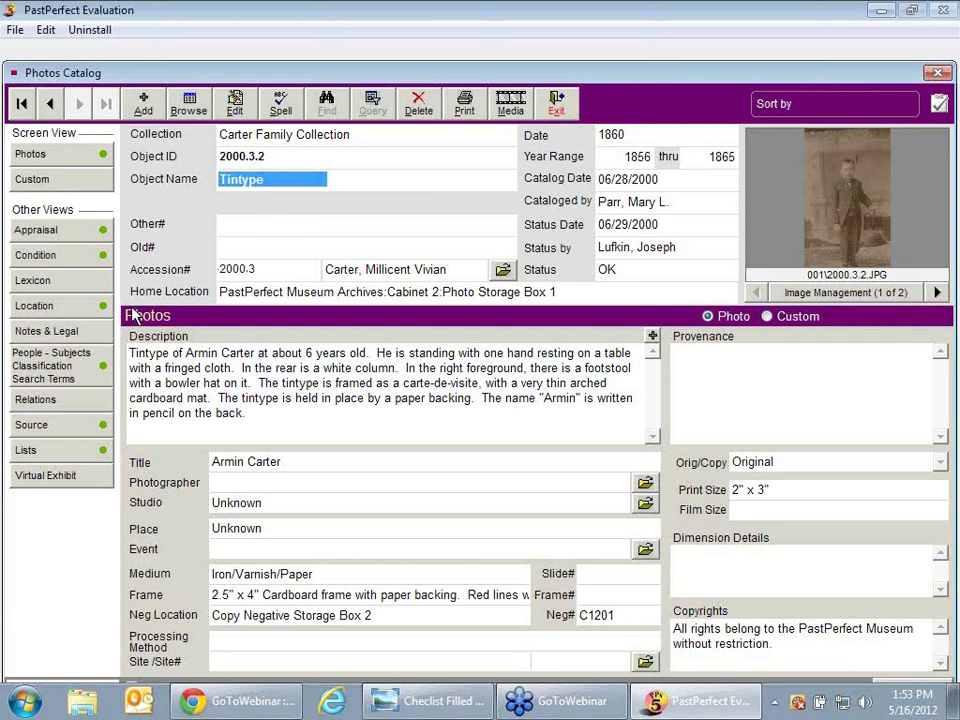
left_click(73, 316)
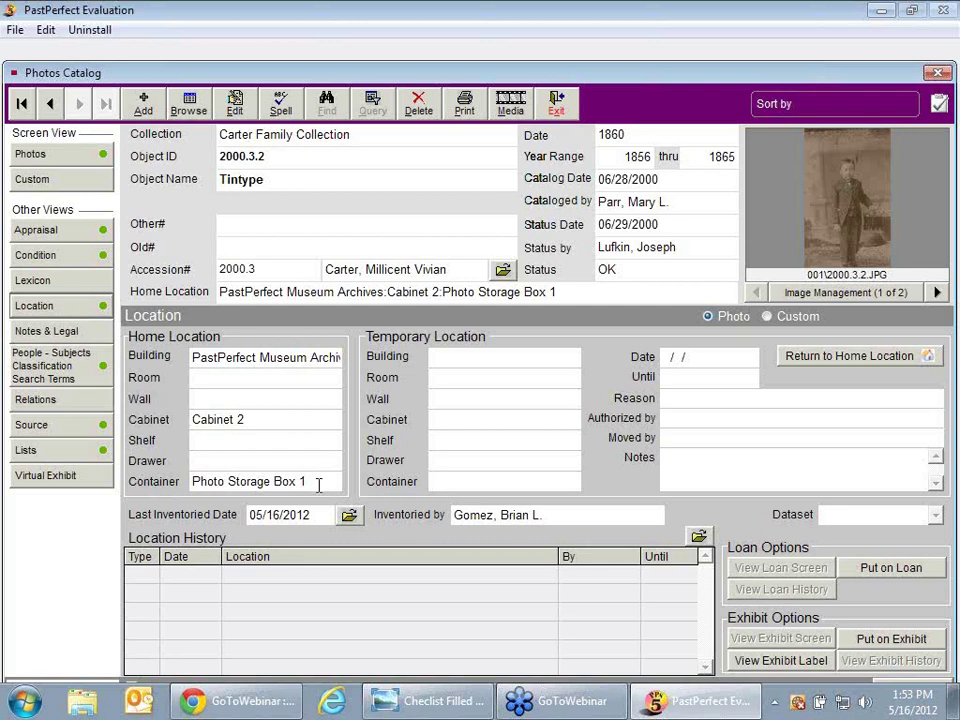
left_click(556, 110)
Step: Switch to the Collection Inventories presentation on the desktop and advance to the "Wrap Up" slide
left_click(881, 10)
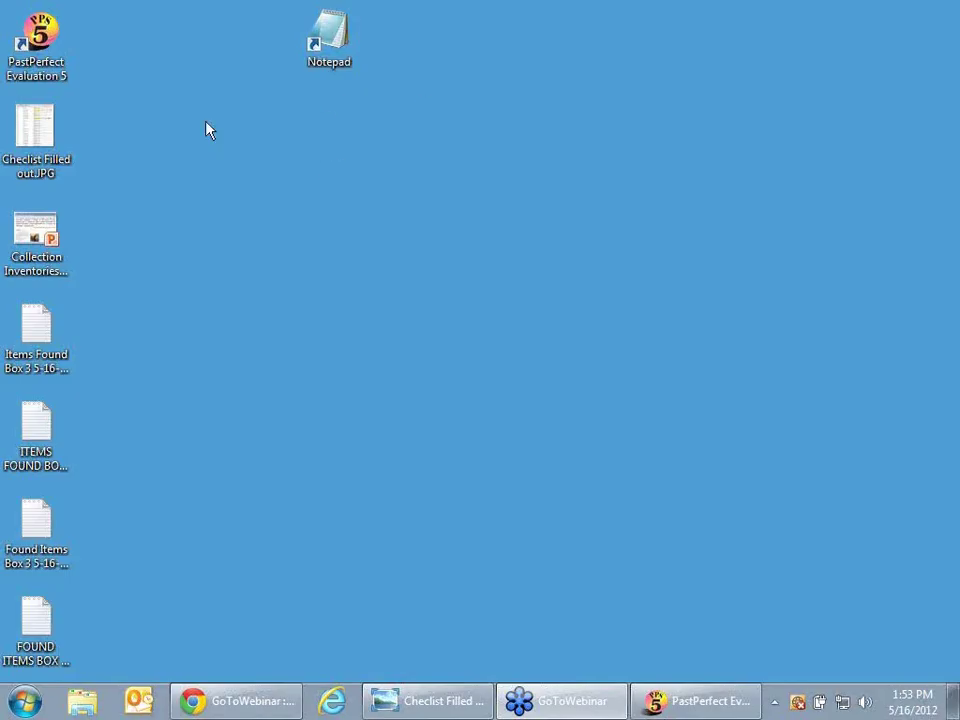
double_click(36, 232)
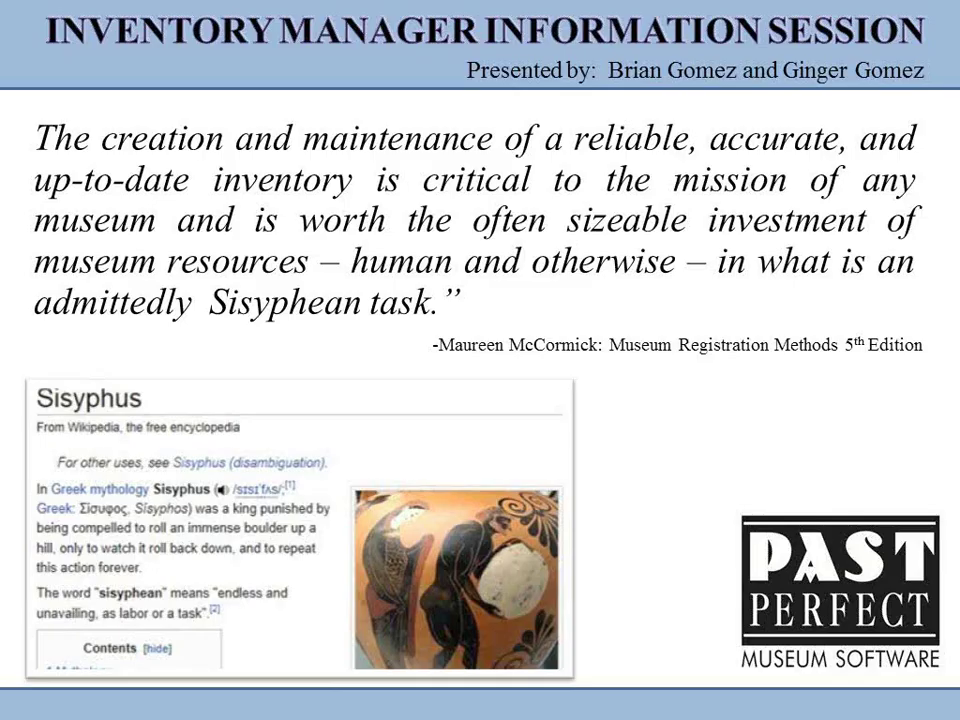
key("Page_Down")
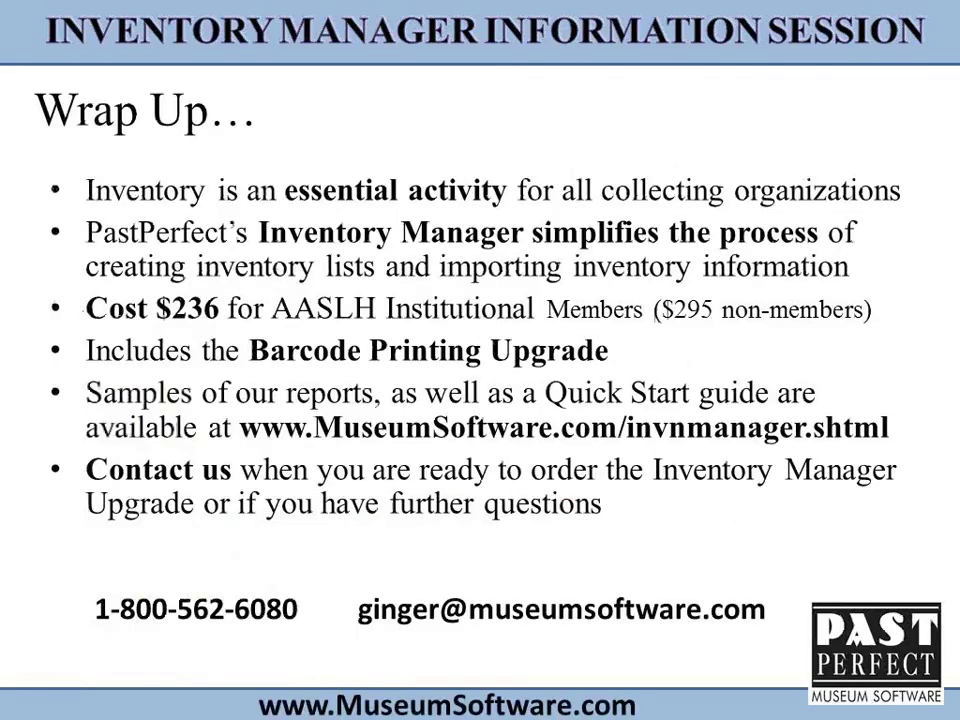
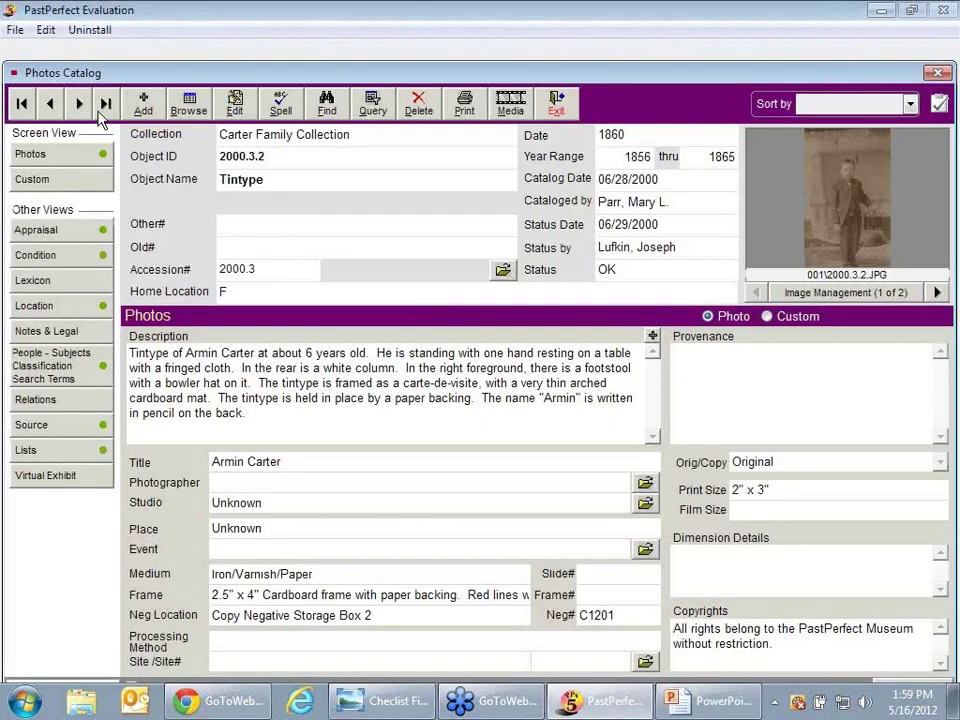
Step: Add a new user's name to the Users authority file from the Status by field of photo record 2000.3.2, and save the record
left_click(232, 103)
left_click(690, 252)
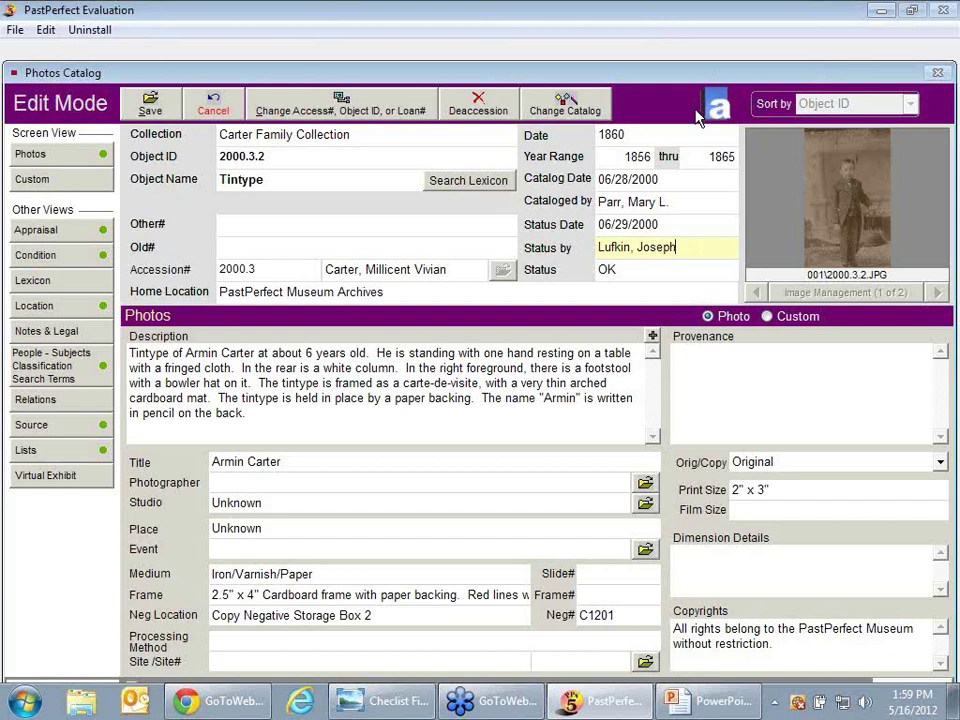
double_click(677, 247)
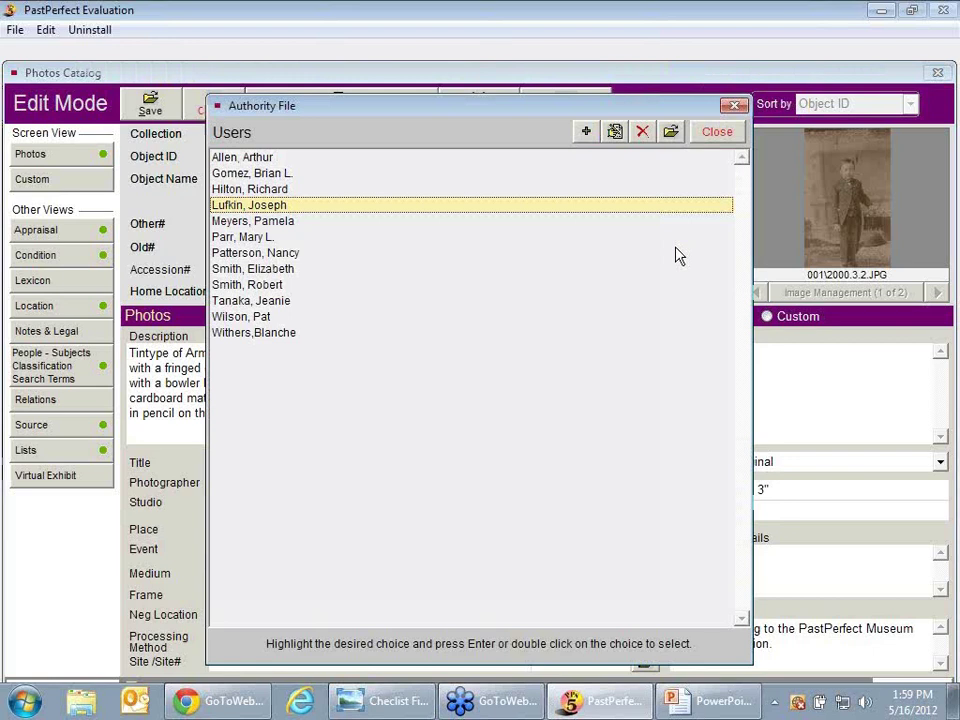
left_click(587, 133)
type("Pan, Pettei")
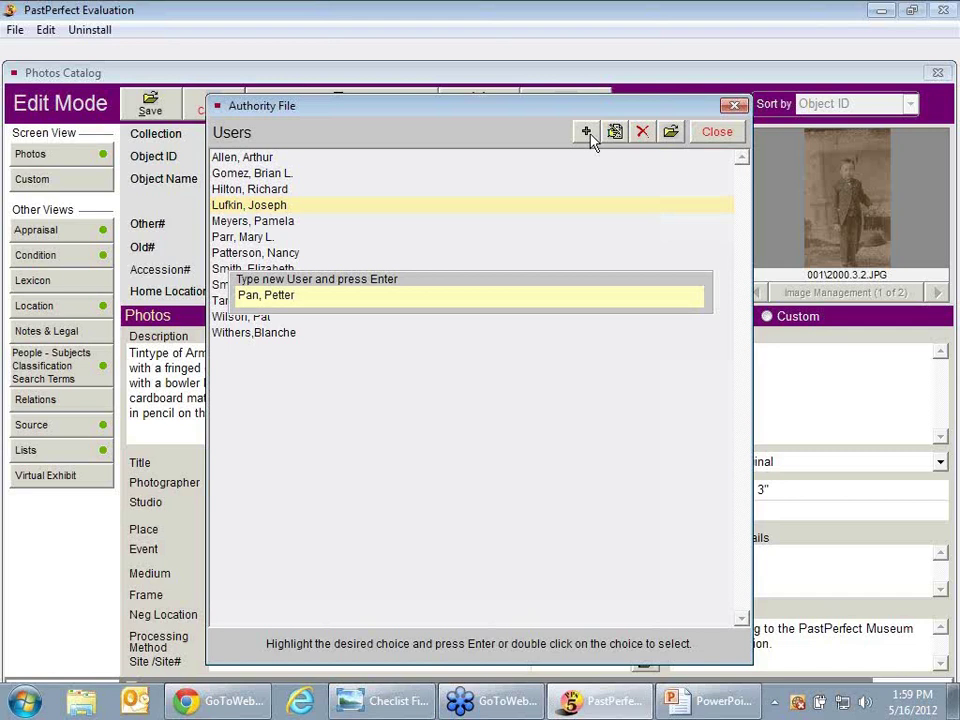
key("BackSpace")
key("BackSpace")
key("BackSpace")
key("BackSpace")
type("ter")
key("Return")
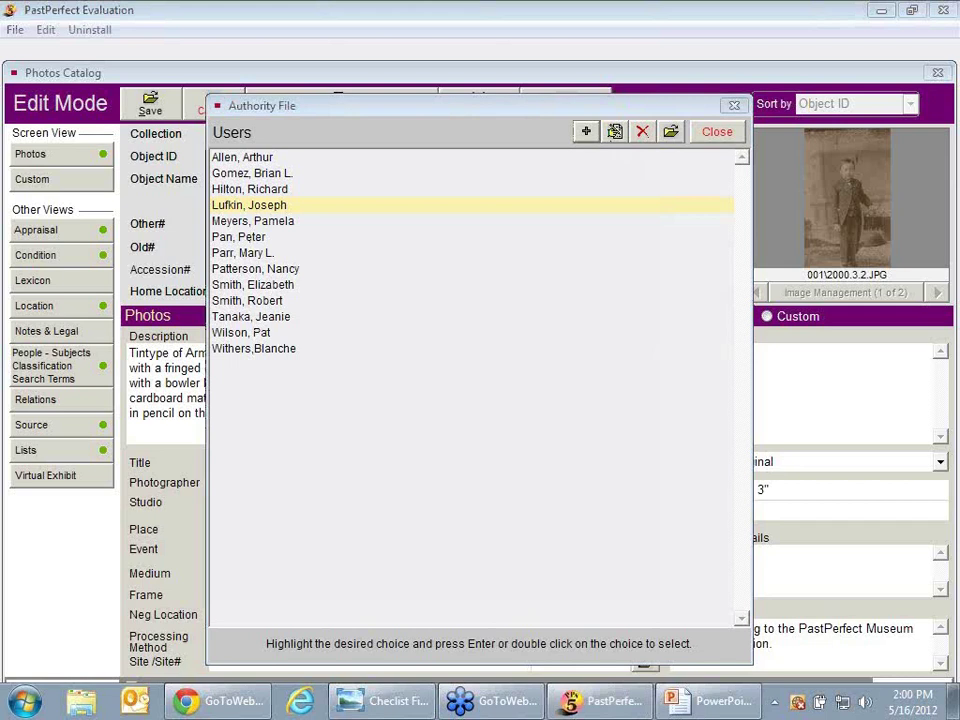
left_click(724, 137)
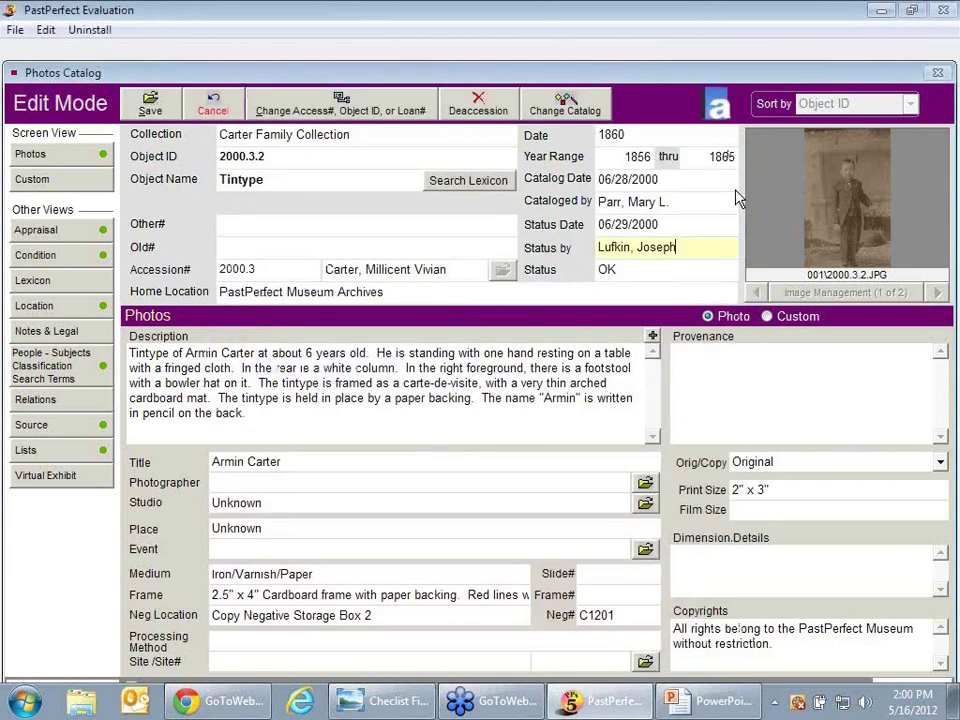
left_click(143, 104)
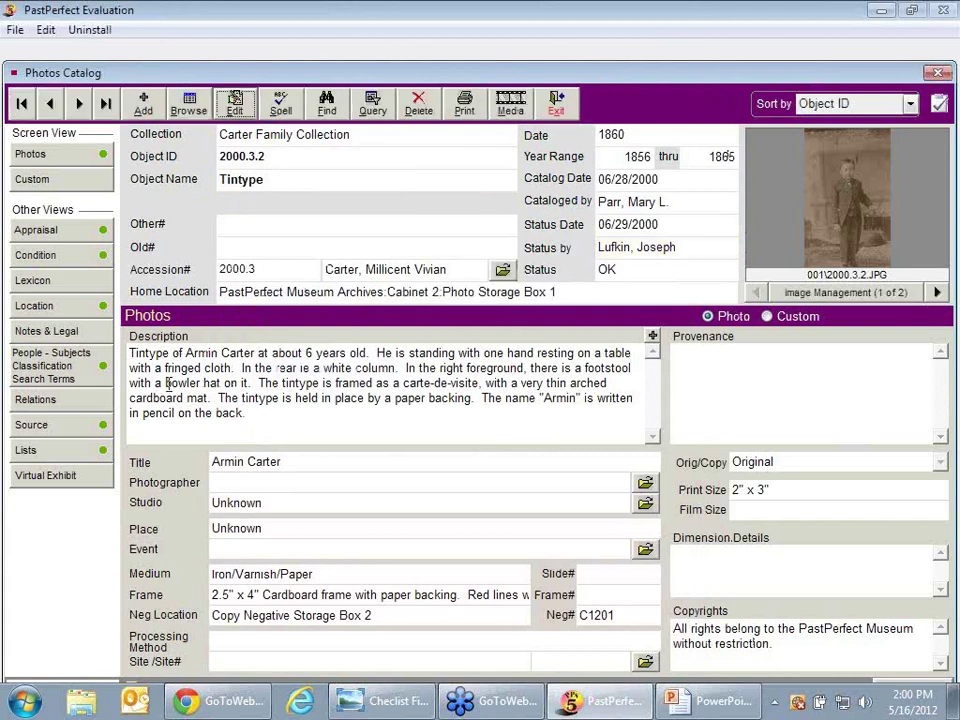
Step: Examine the inventory history in the location details of photo record 2000.3.2, and exit the Photos catalog
left_click(34, 305)
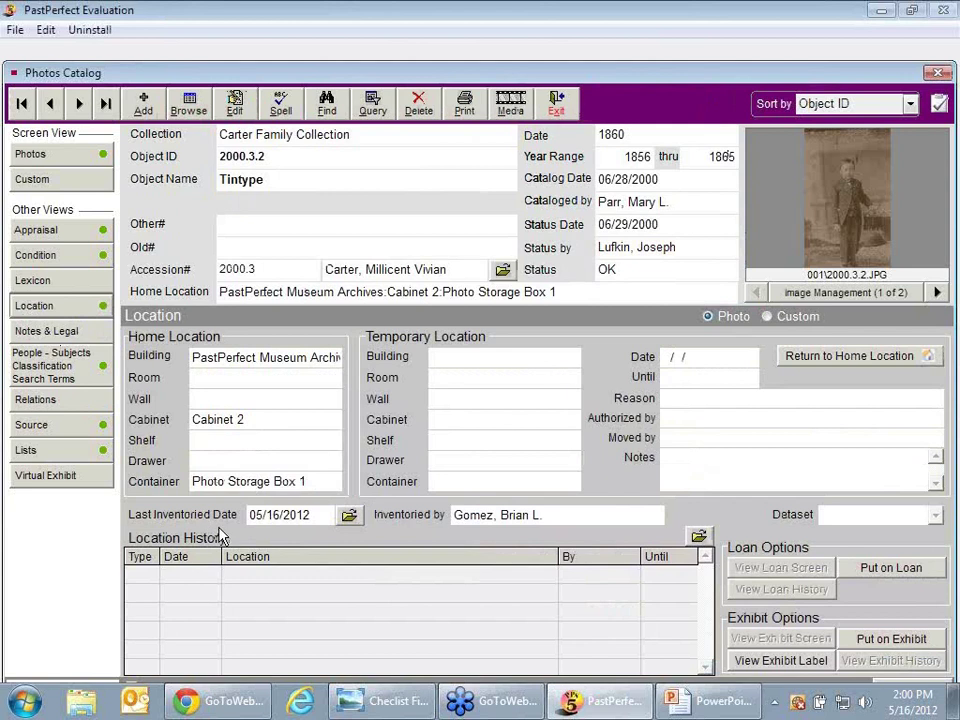
left_click(349, 516)
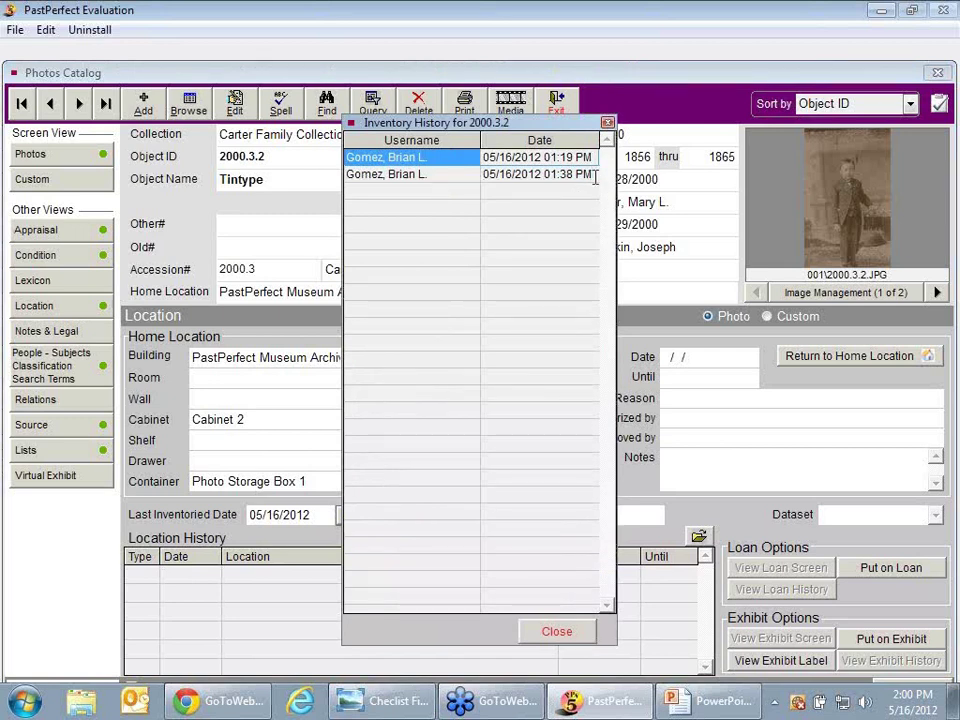
left_click(558, 631)
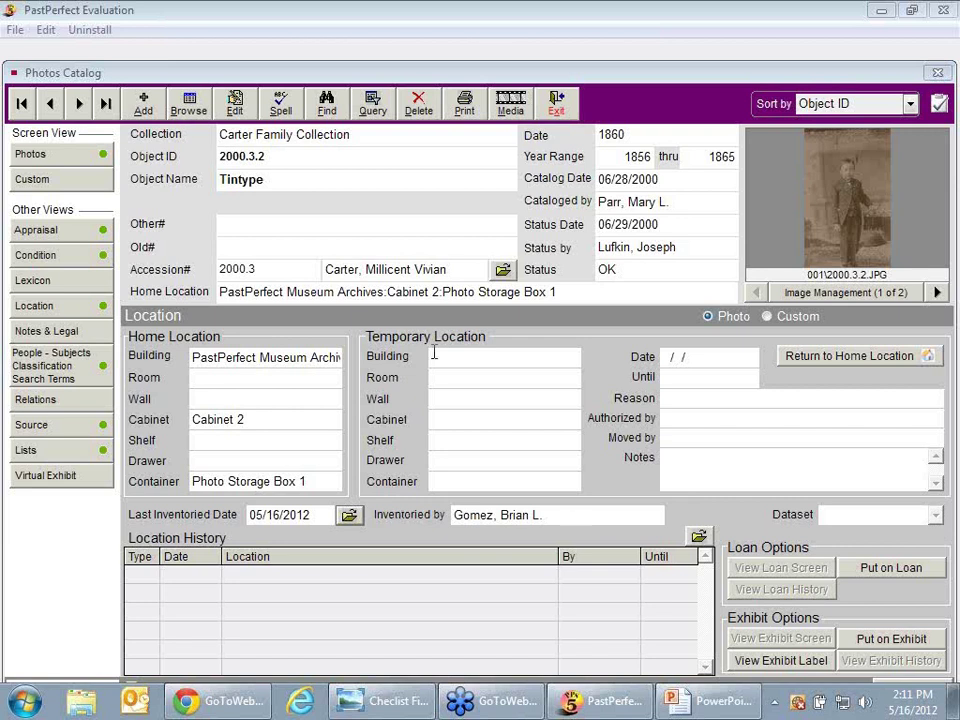
left_click(556, 103)
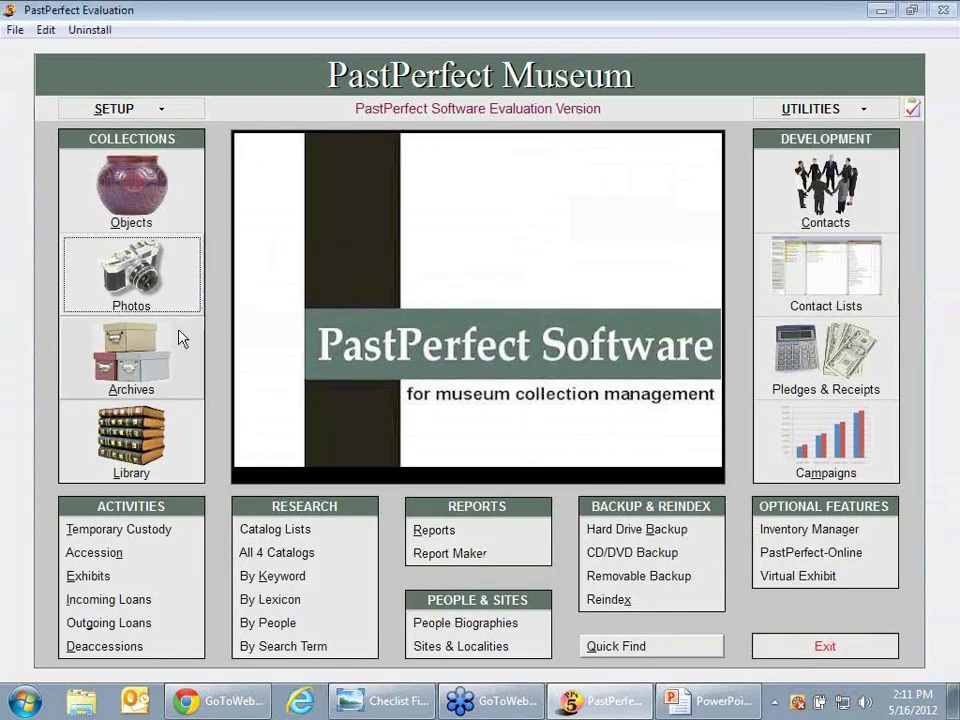
Step: View the active Temporary Custody receipt, highlight its description of the lithographic prints, and return to the main screen
left_click(128, 531)
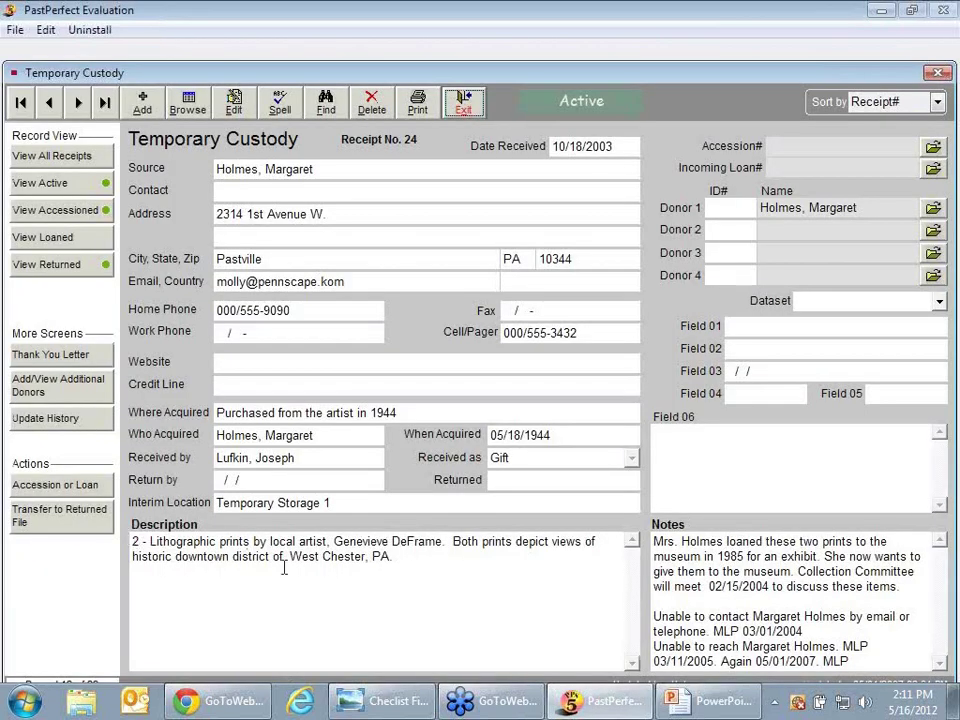
left_click_drag(398, 557, 131, 541)
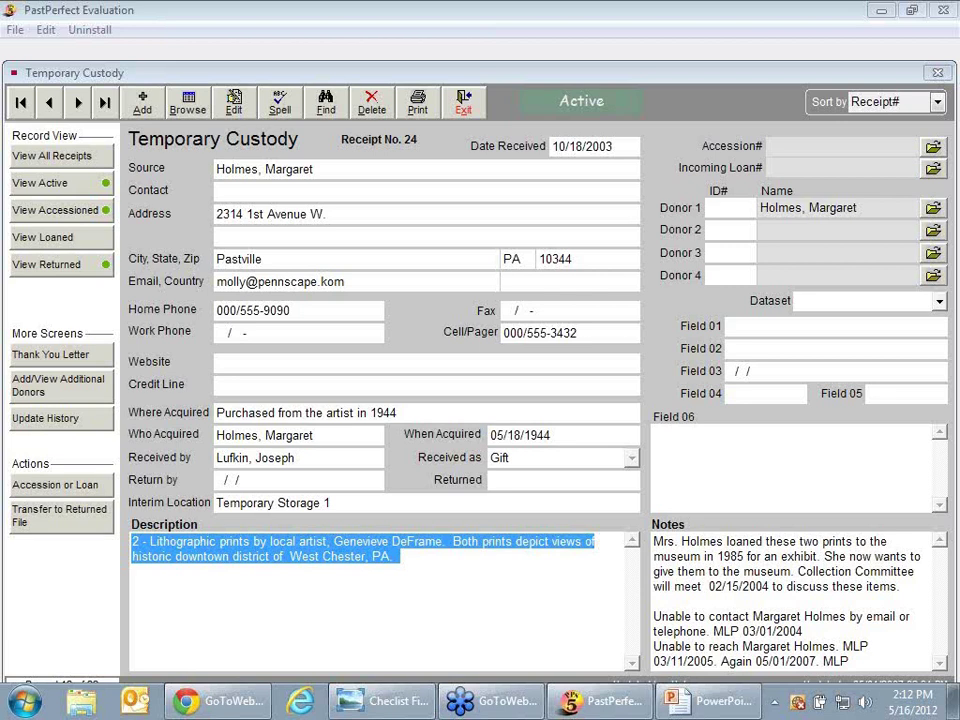
left_click(463, 103)
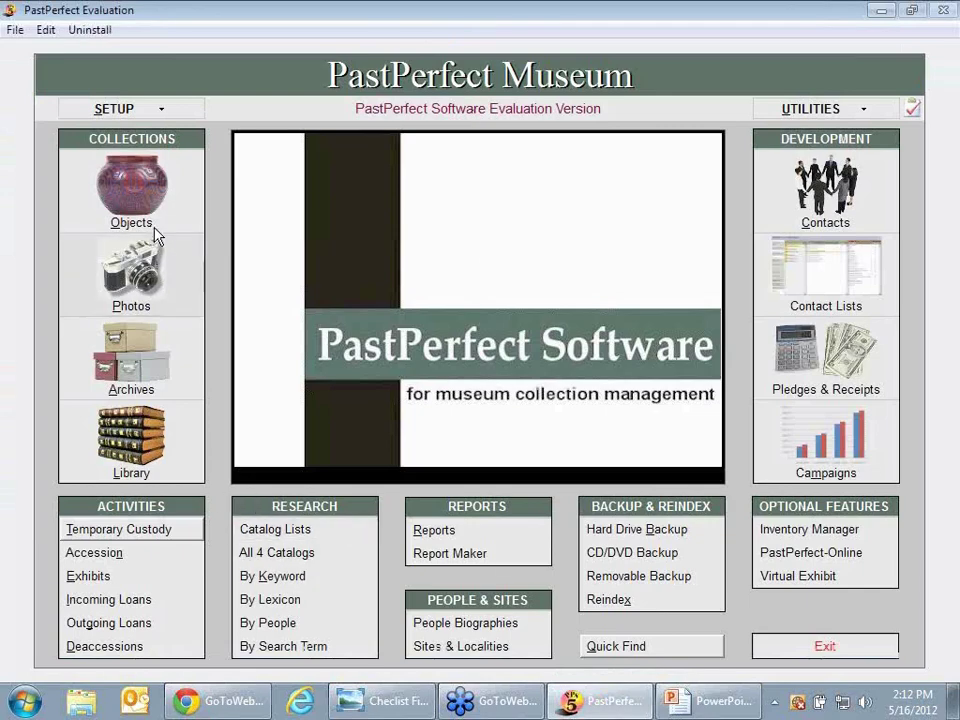
Step: Open the Home location history entry of postcard 2000.3.3 in the Photos catalog, make it editable, save it and close it
left_click(140, 275)
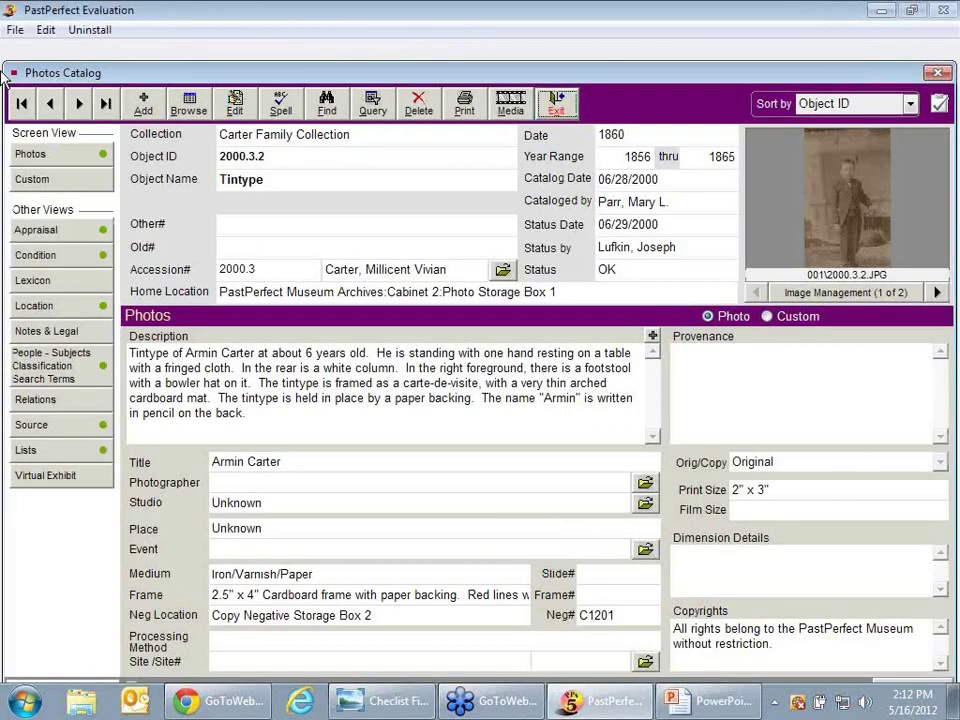
left_click(72, 305)
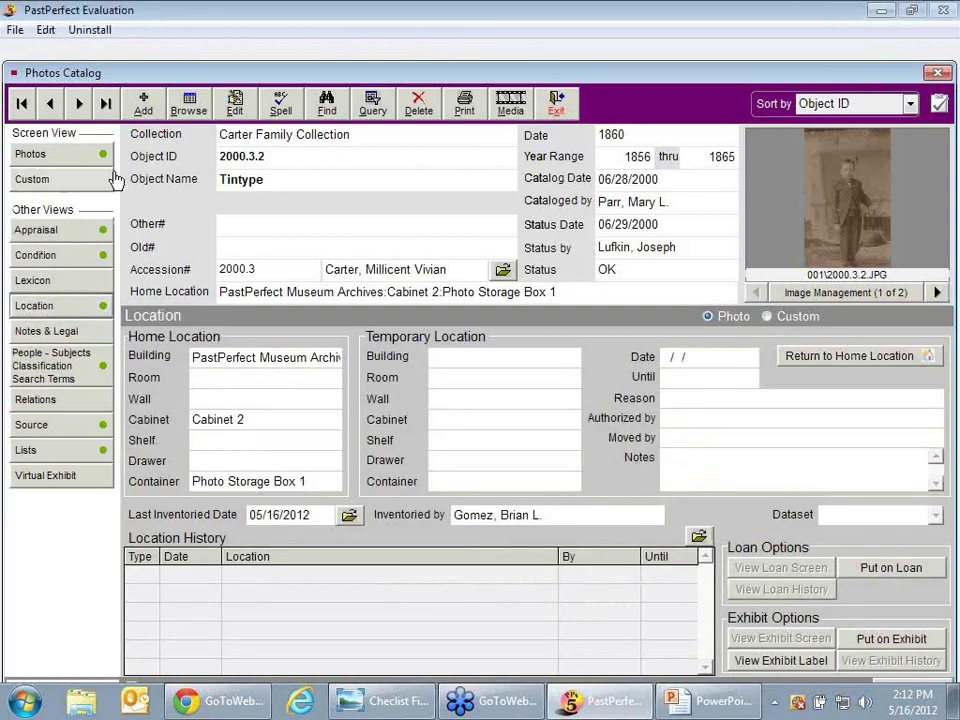
left_click(79, 103)
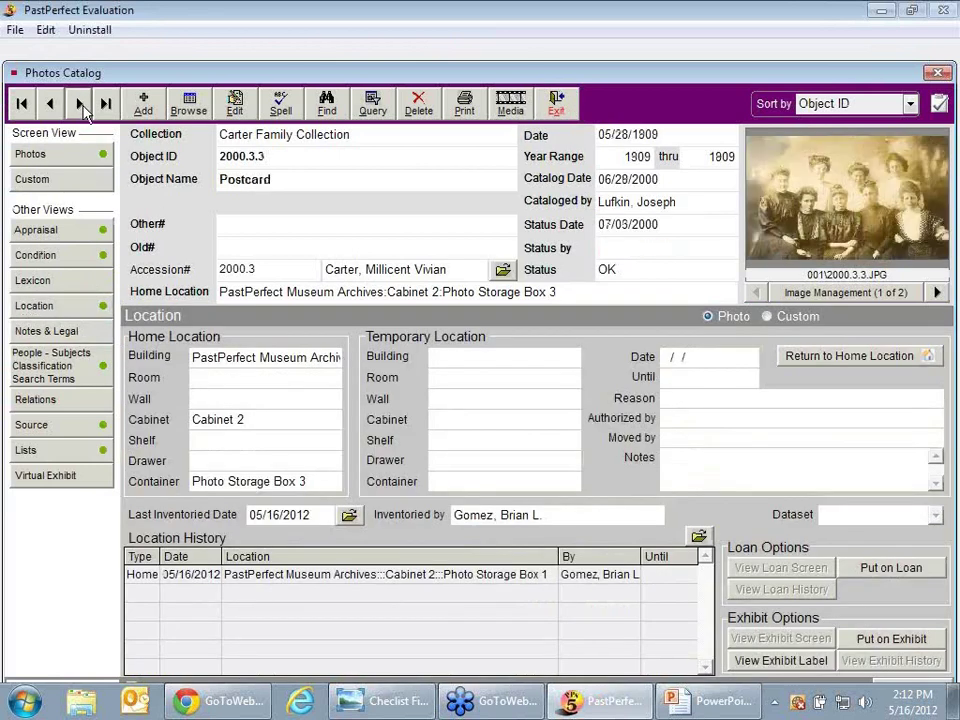
double_click(393, 578)
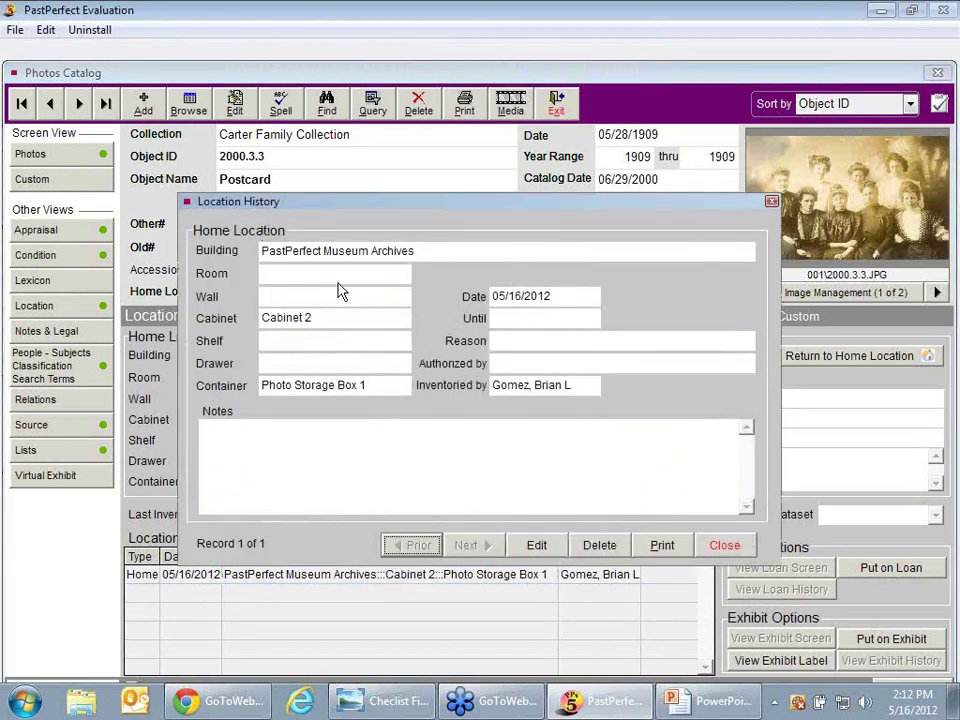
left_click(550, 542)
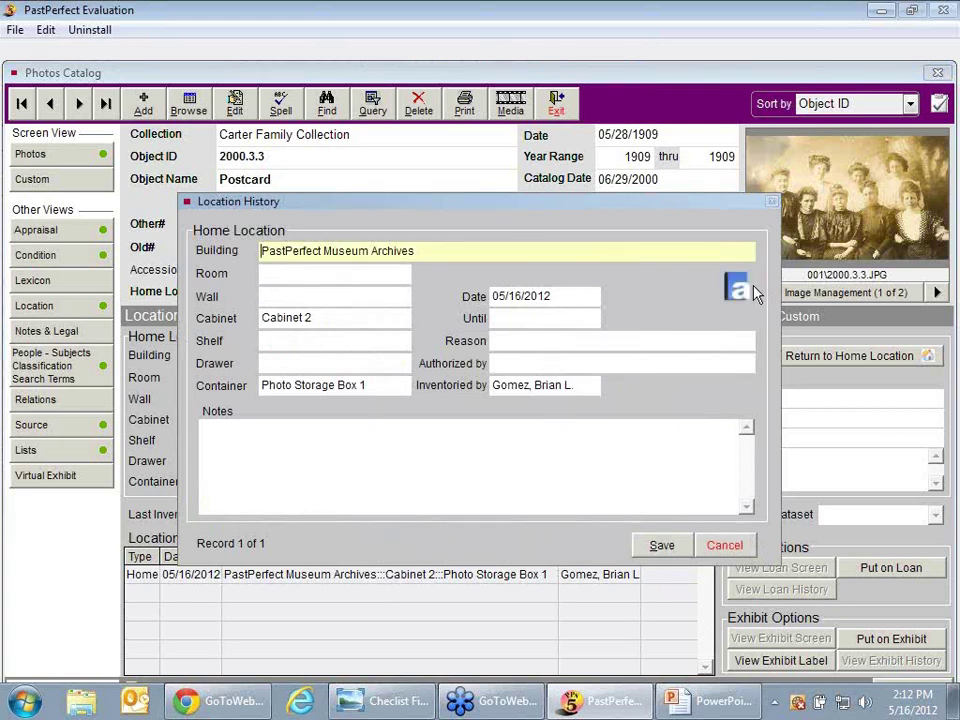
left_click(668, 550)
left_click(729, 552)
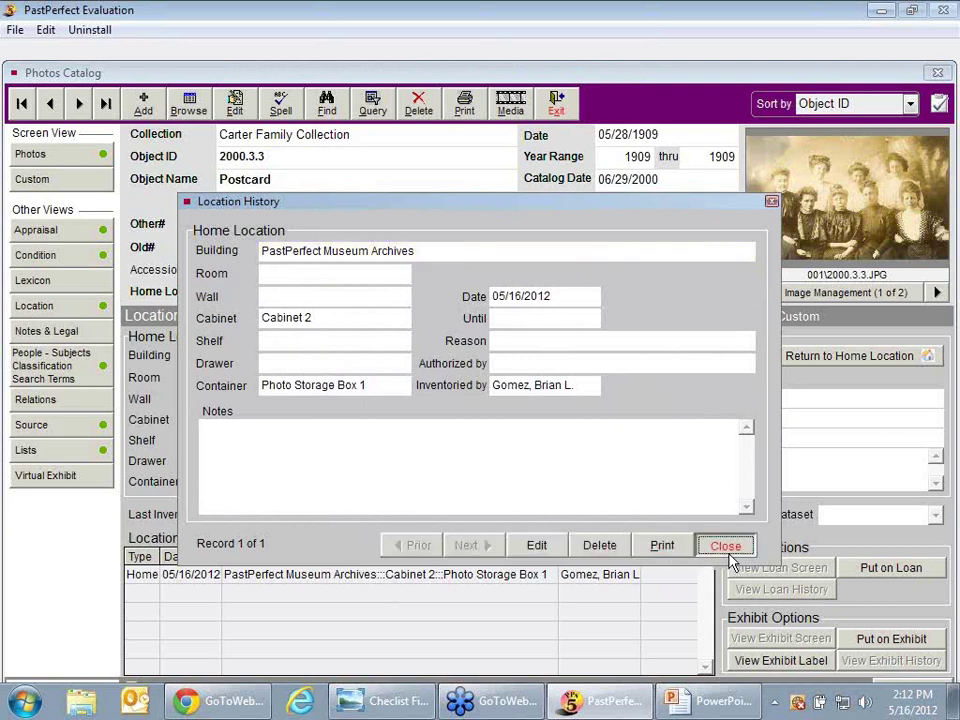